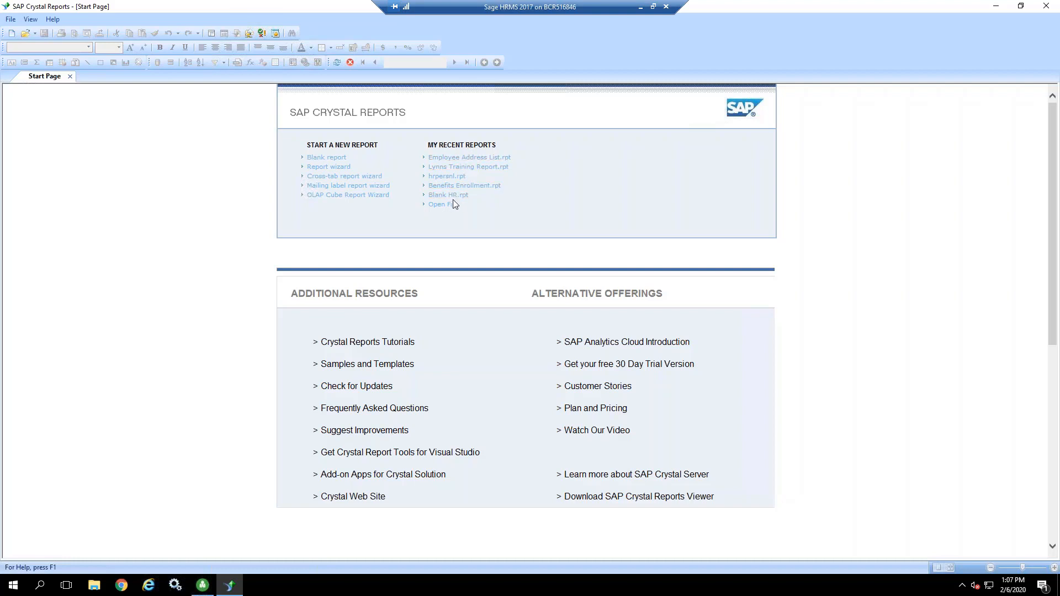
Step: Open the recent Employee Address List report, and open it again from the HR folder inside CustomReports
click(452, 159)
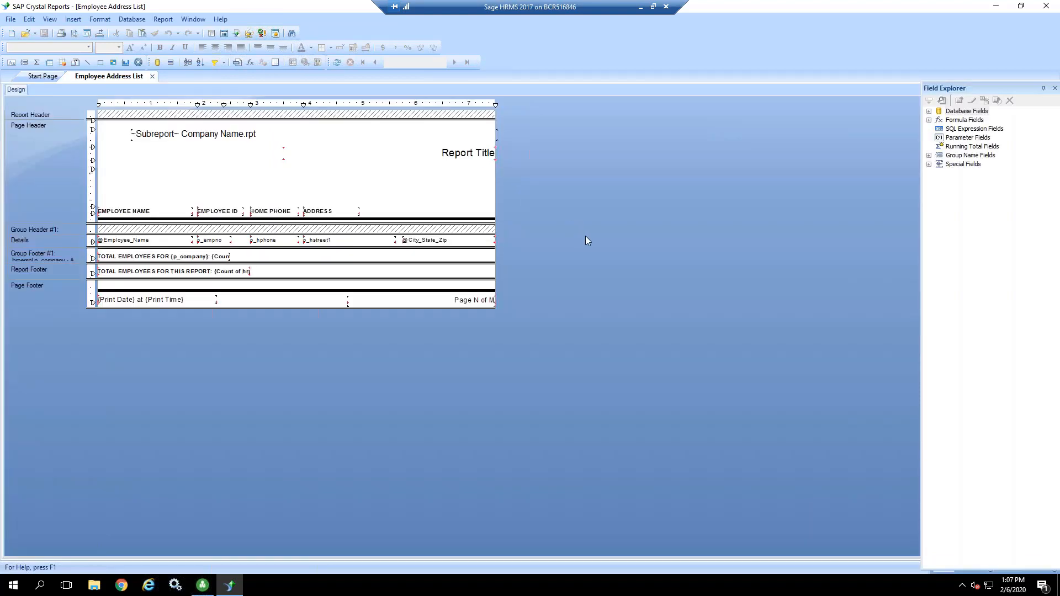
click(12, 21)
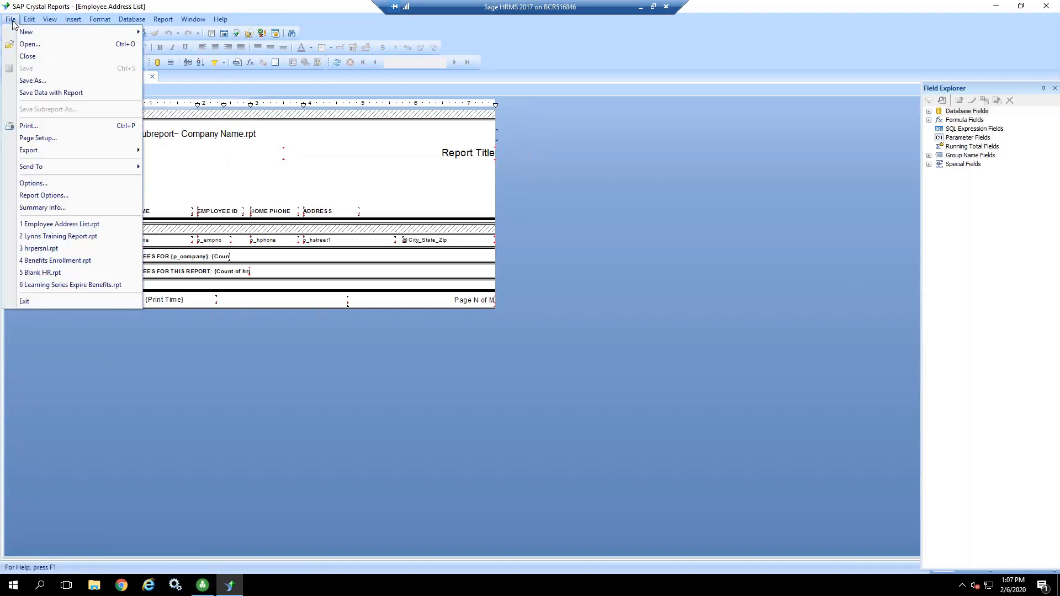
mouse_move(20, 33)
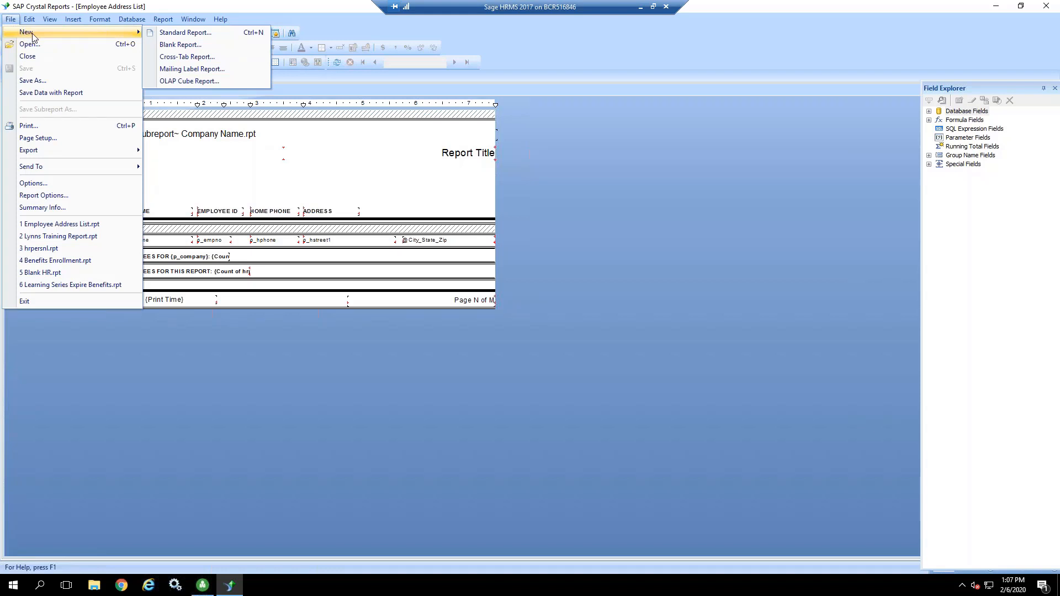
click(33, 44)
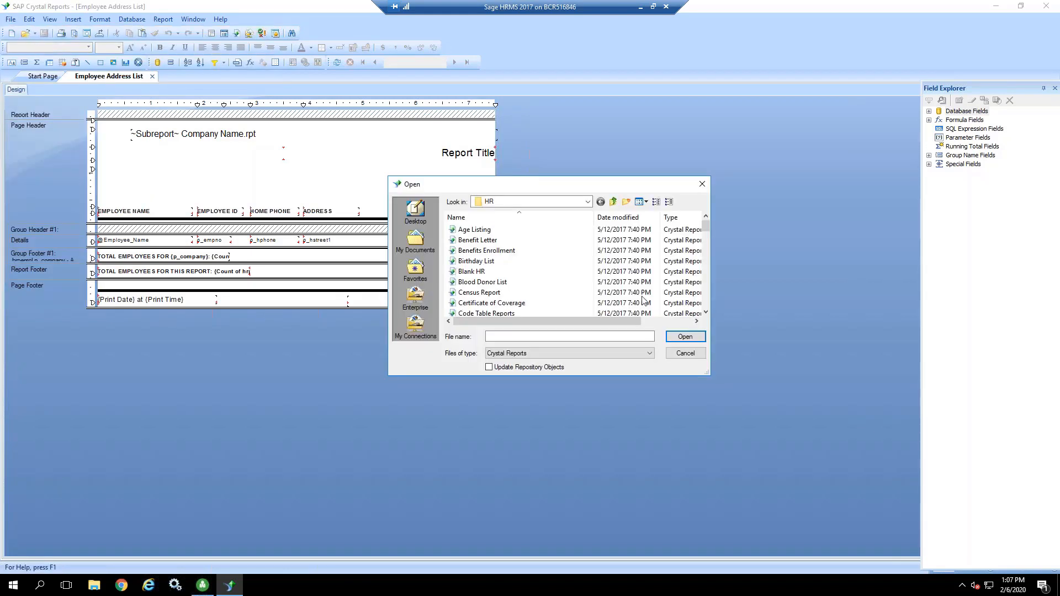
click(588, 202)
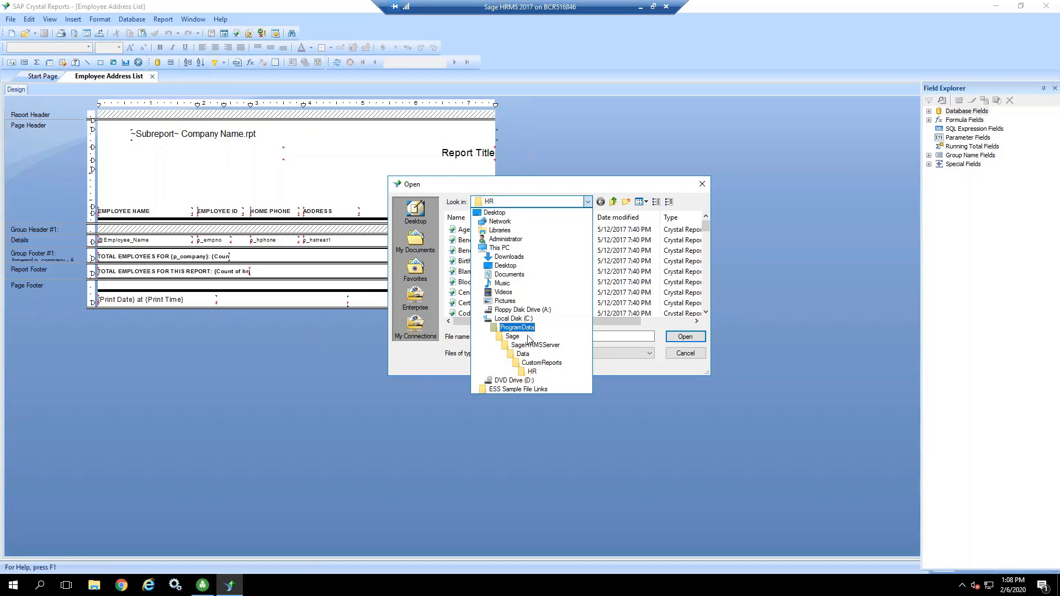
click(535, 363)
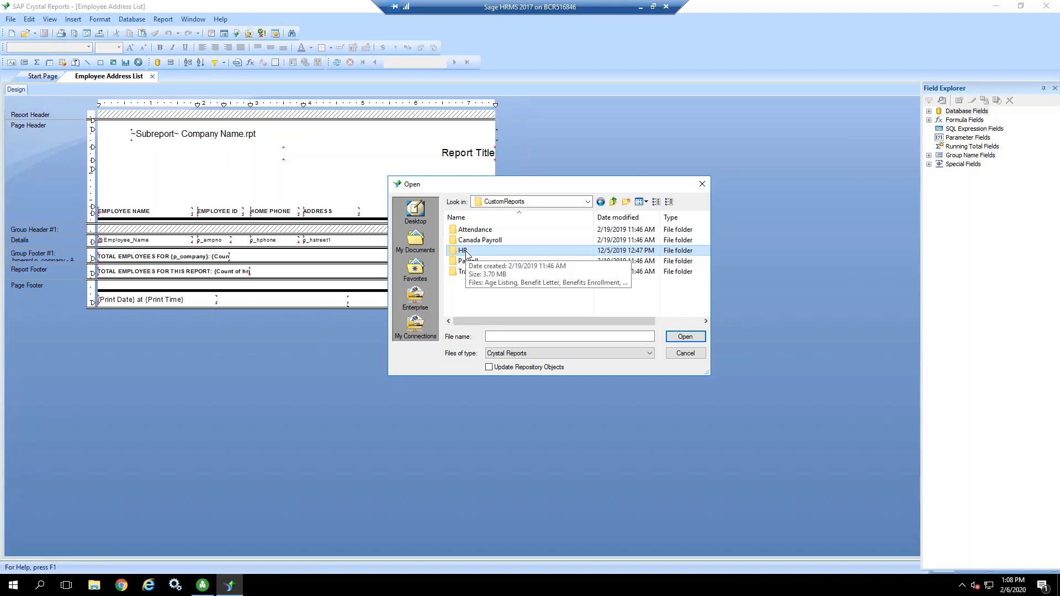
double_click(466, 255)
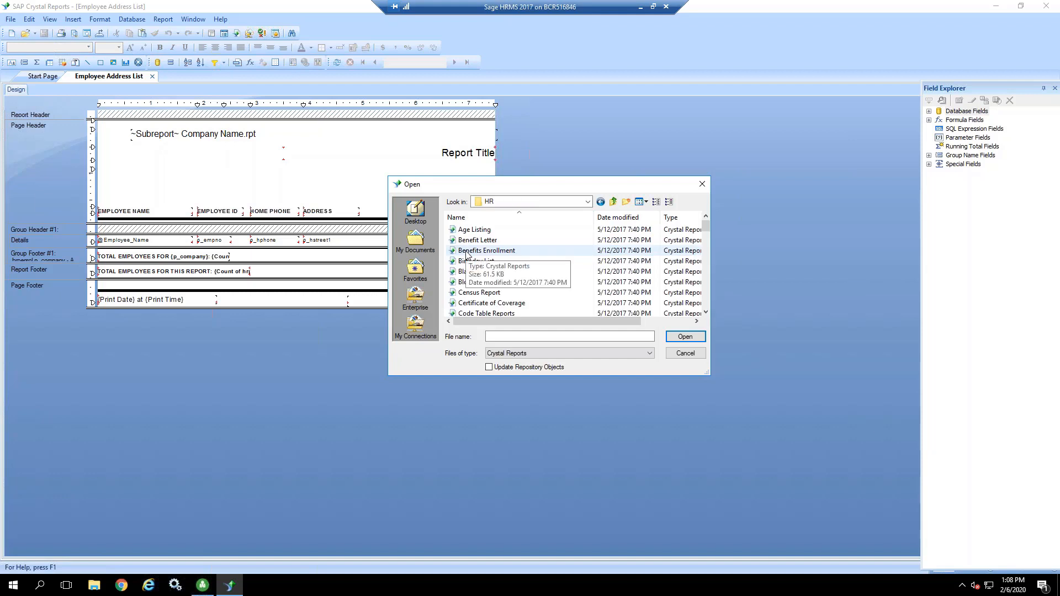
scroll(557, 287, down, 2)
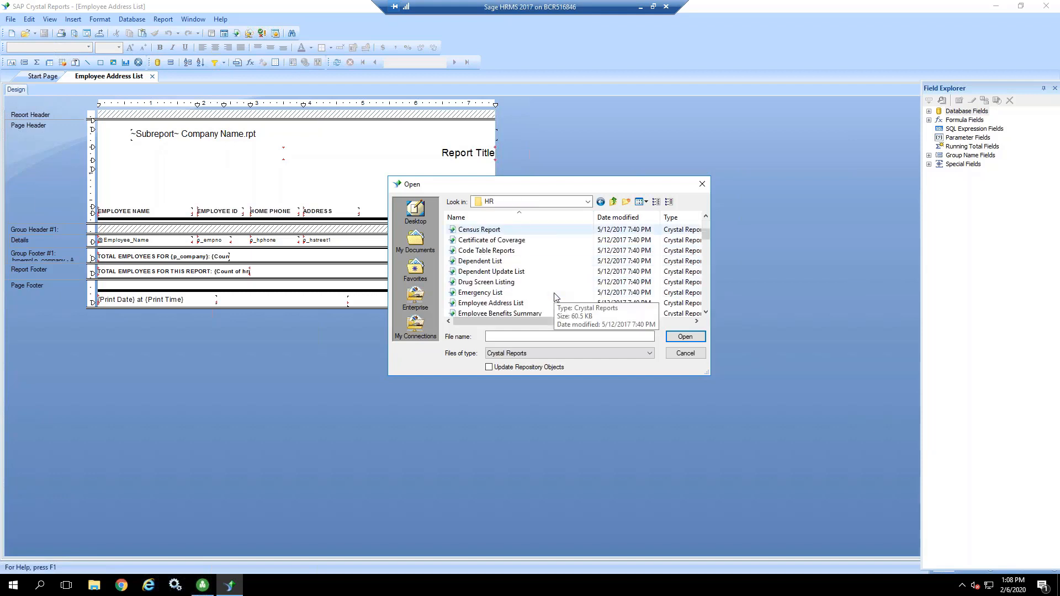
click(473, 303)
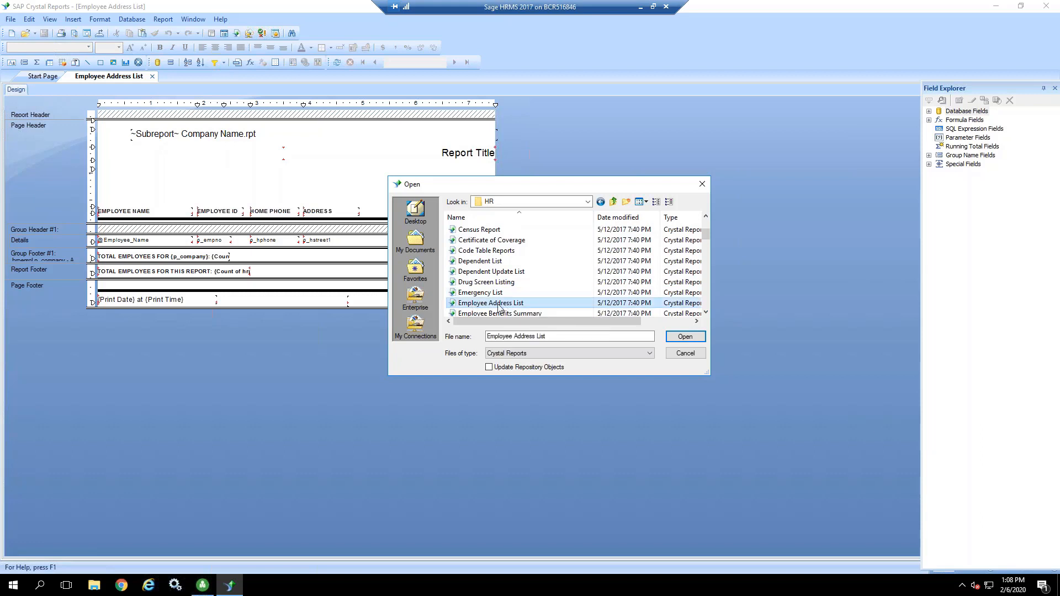
click(685, 337)
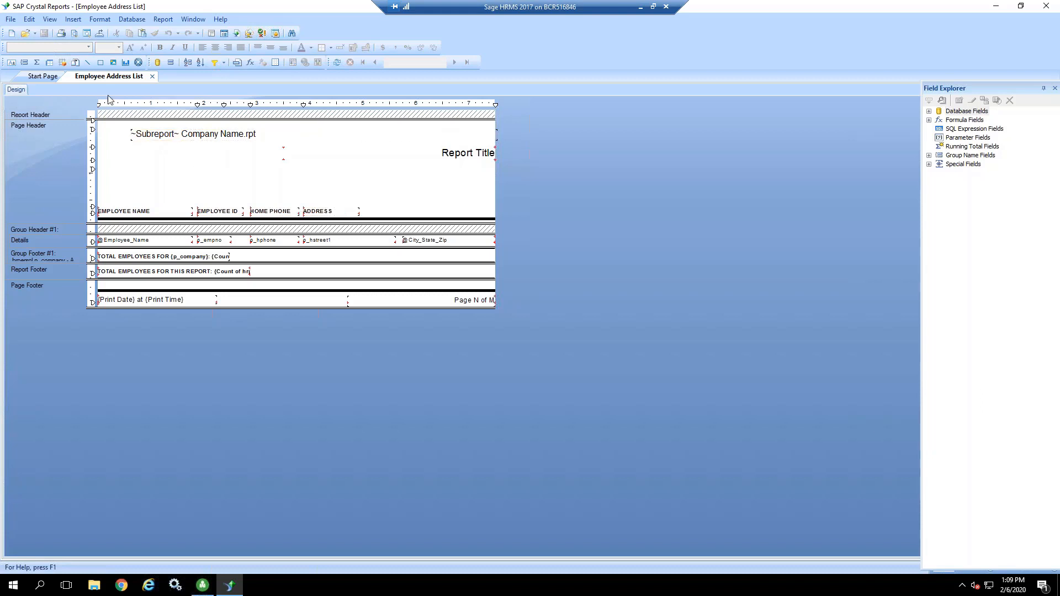
Step: Preview the Employee Address List with its data, and check the Start Page before returning to the report
click(74, 34)
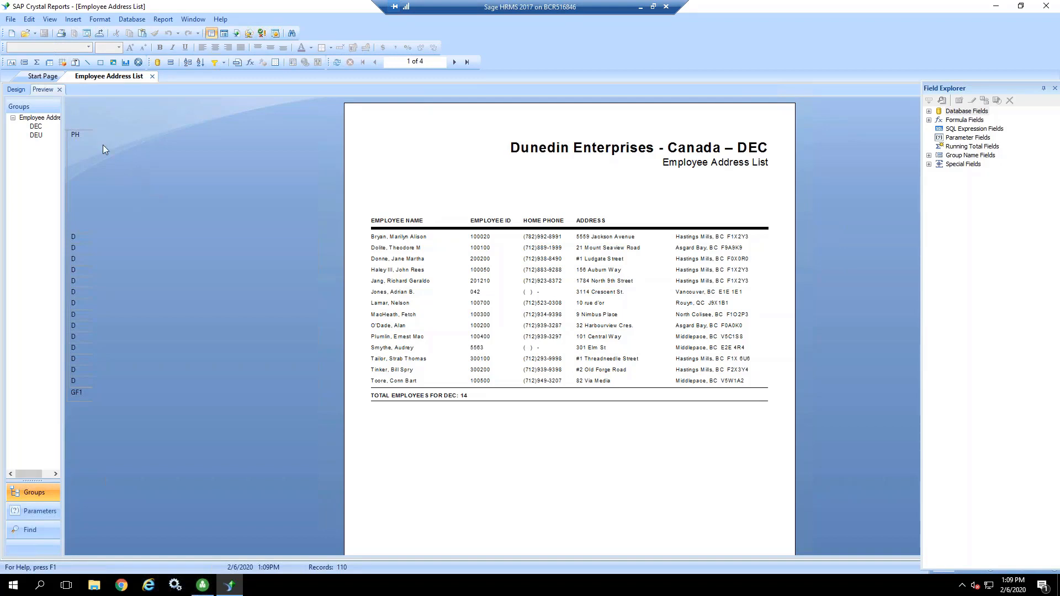
click(43, 77)
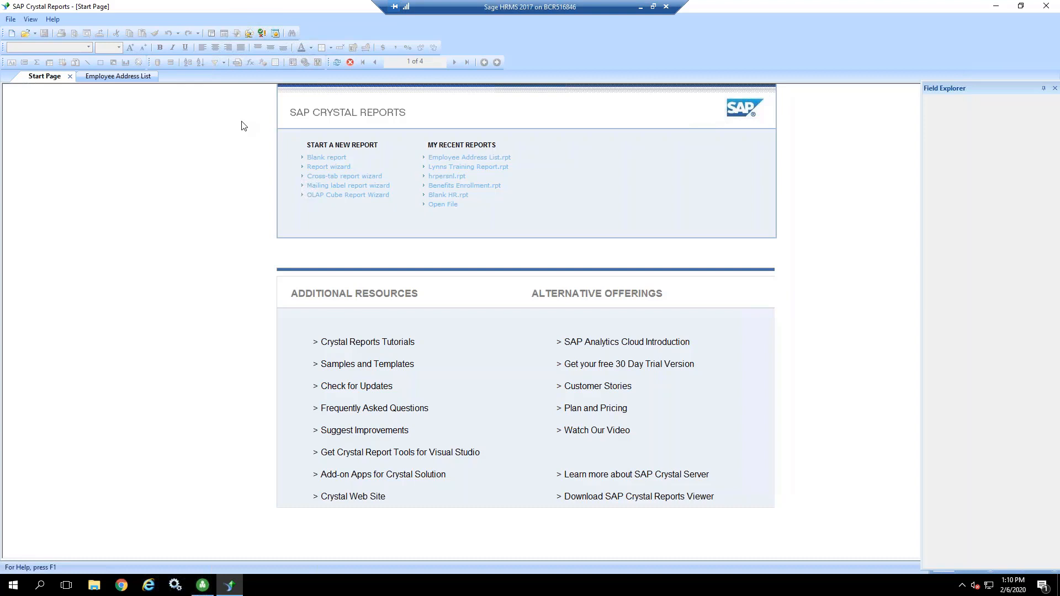
click(119, 78)
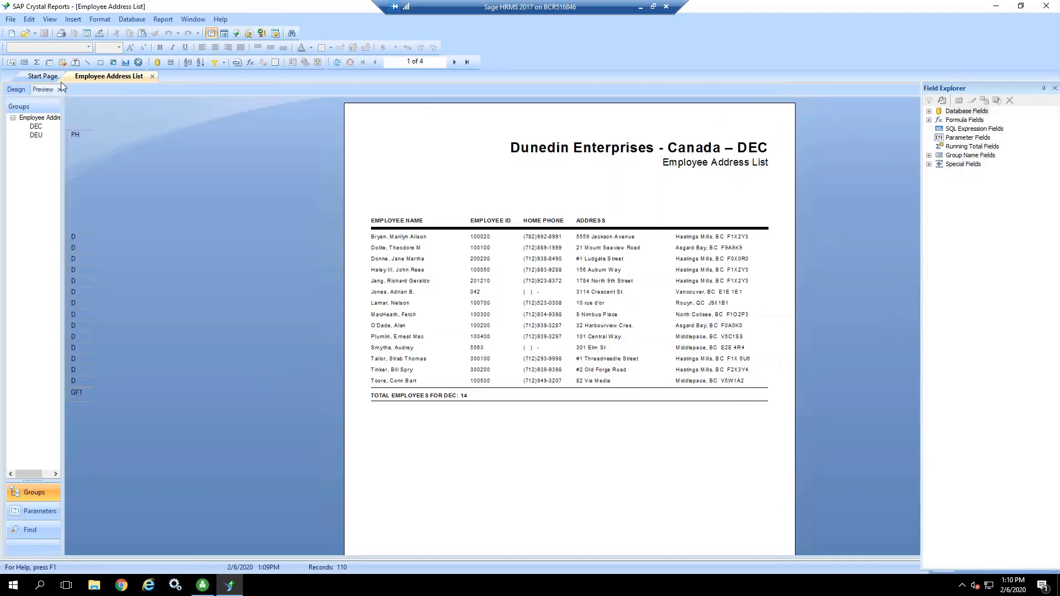
Step: Compare the report's design layout with its preview, viewing page 2 of the previewed data
click(15, 90)
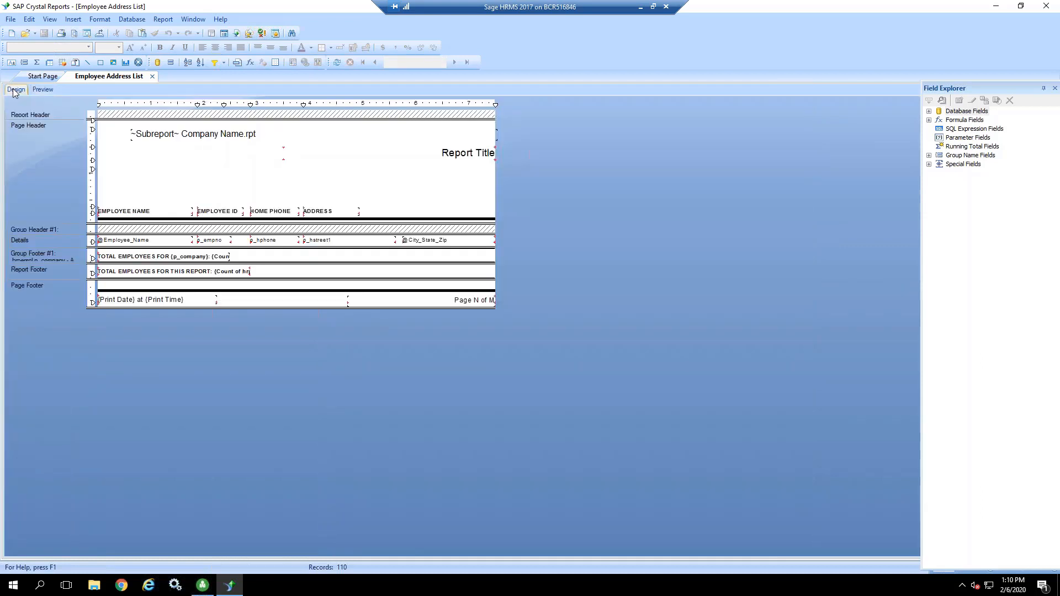
click(41, 90)
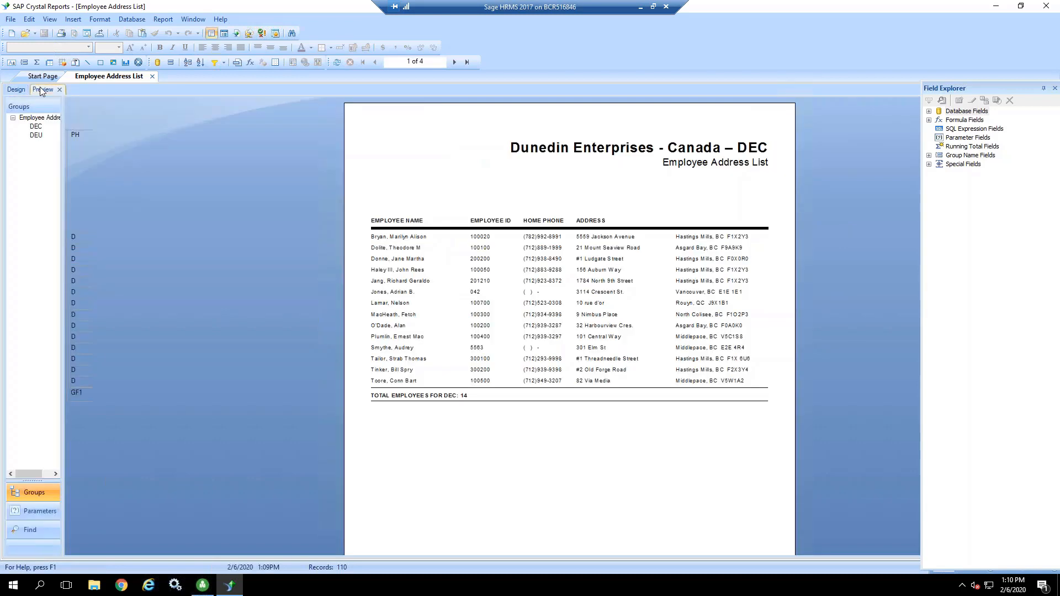
click(18, 91)
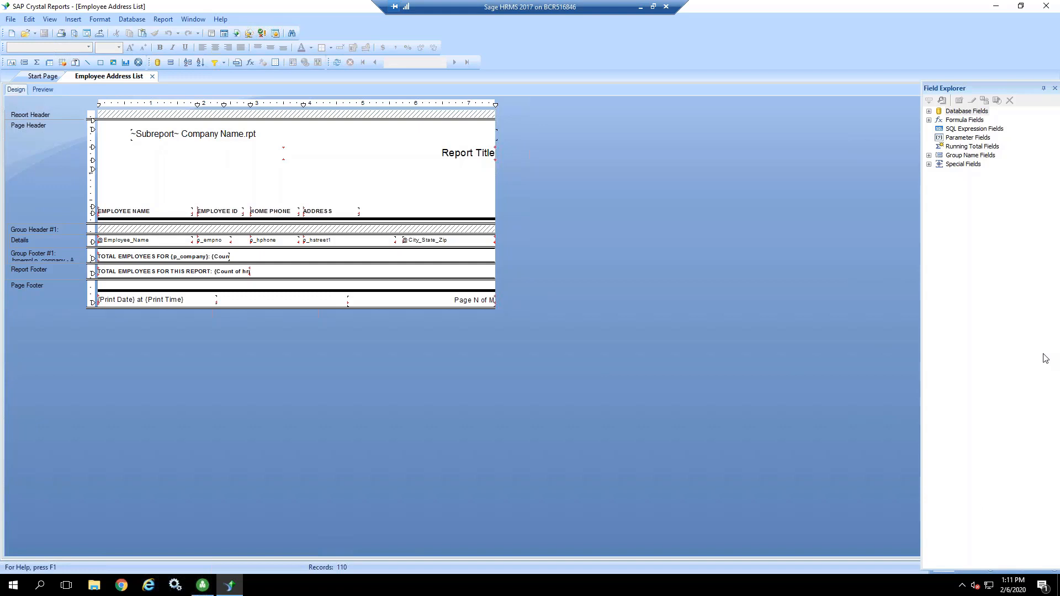
click(45, 90)
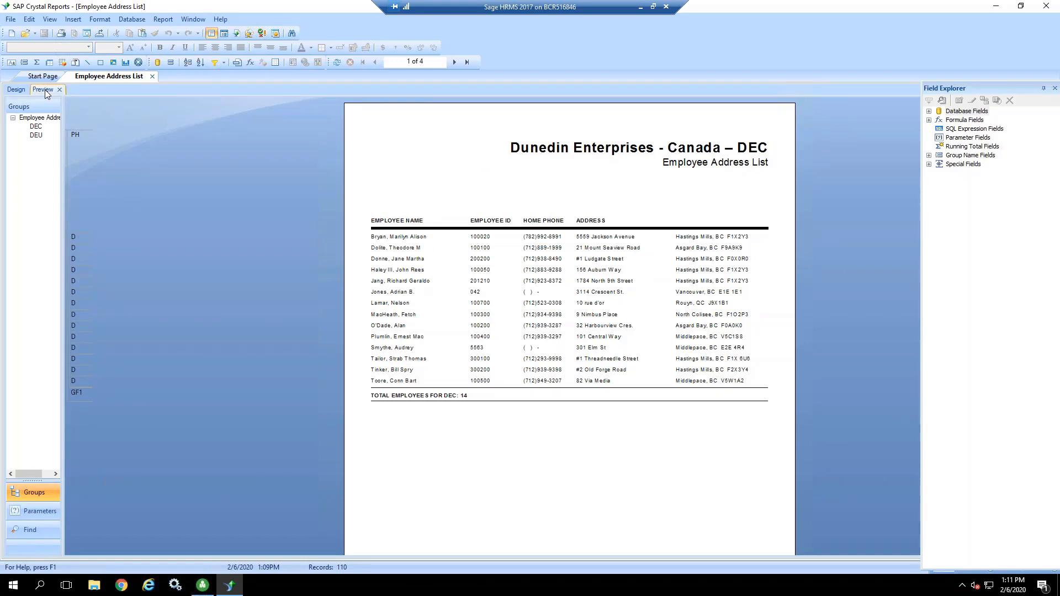
click(455, 62)
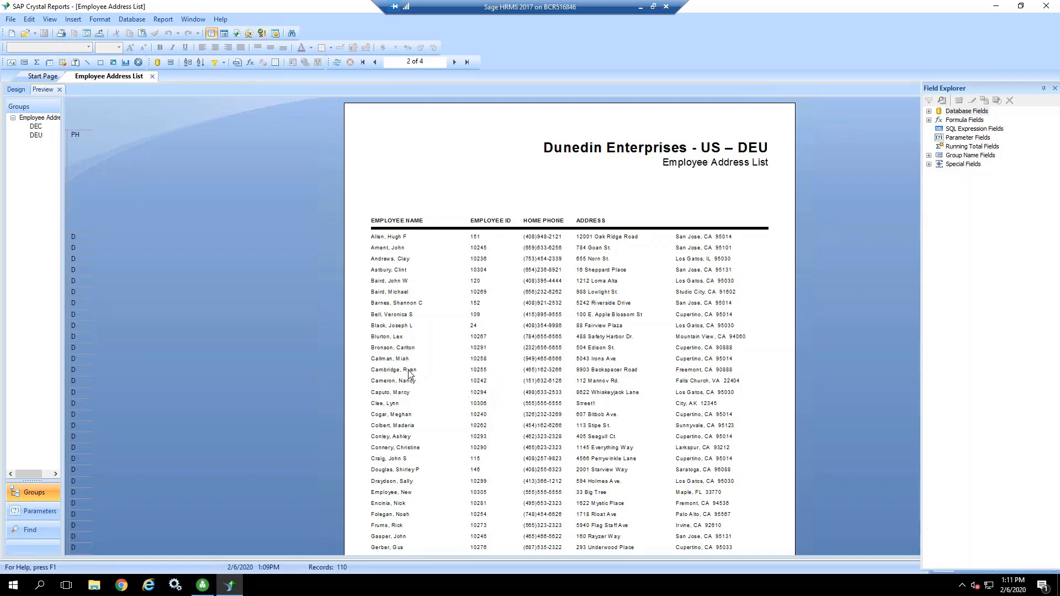
click(16, 91)
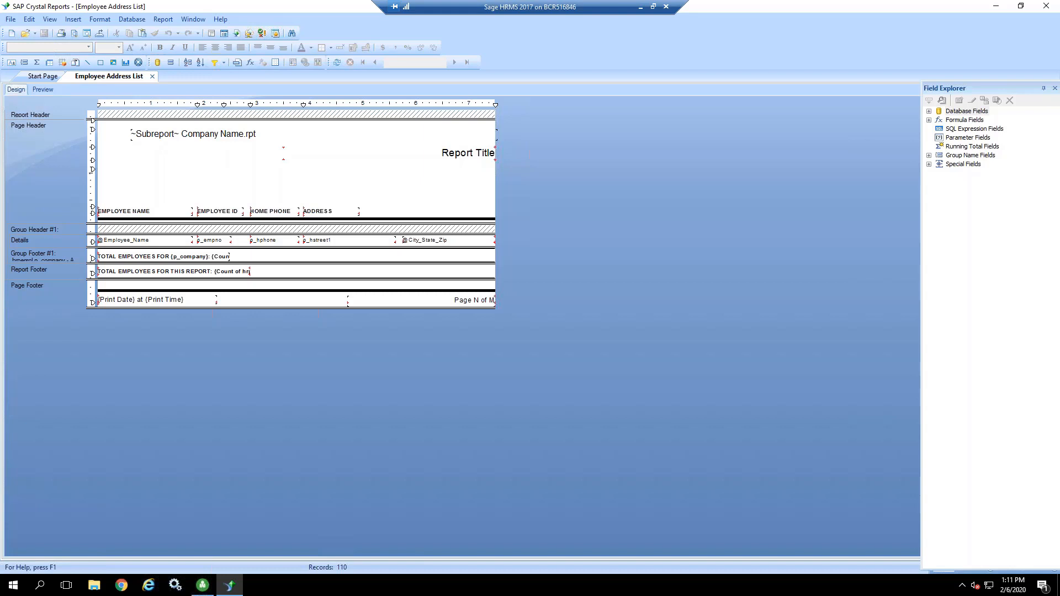
Step: Narrow the street address field to about 1.54 inches wide in the report preview
click(42, 89)
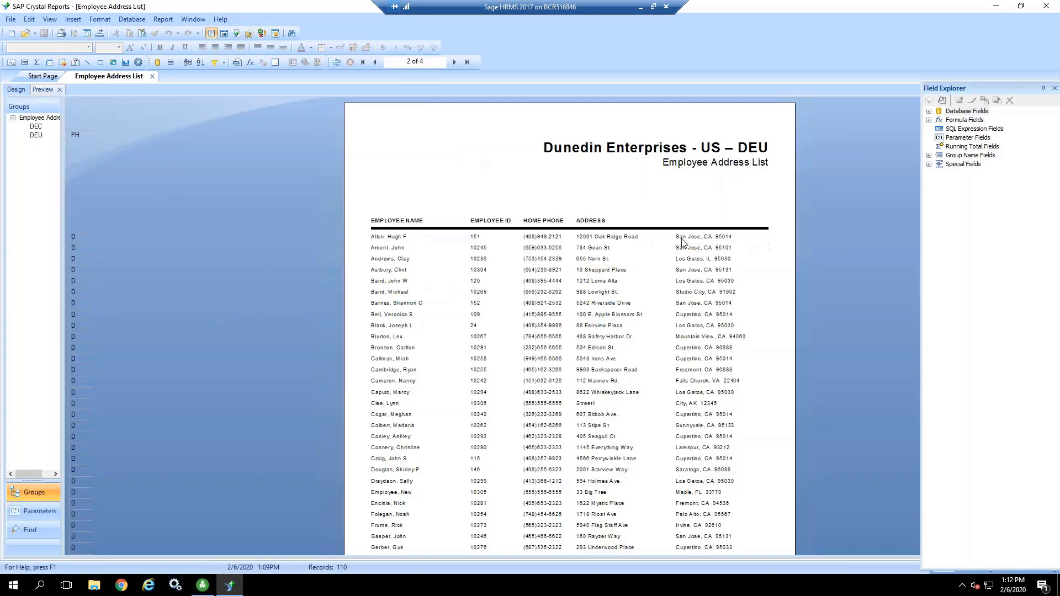
click(660, 238)
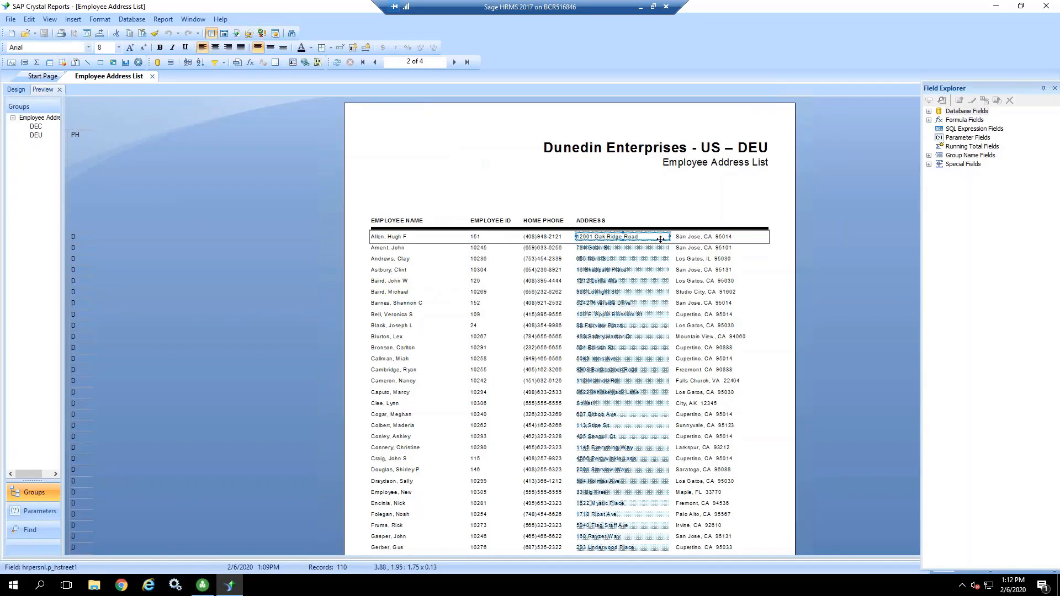
drag(672, 238, 658, 237)
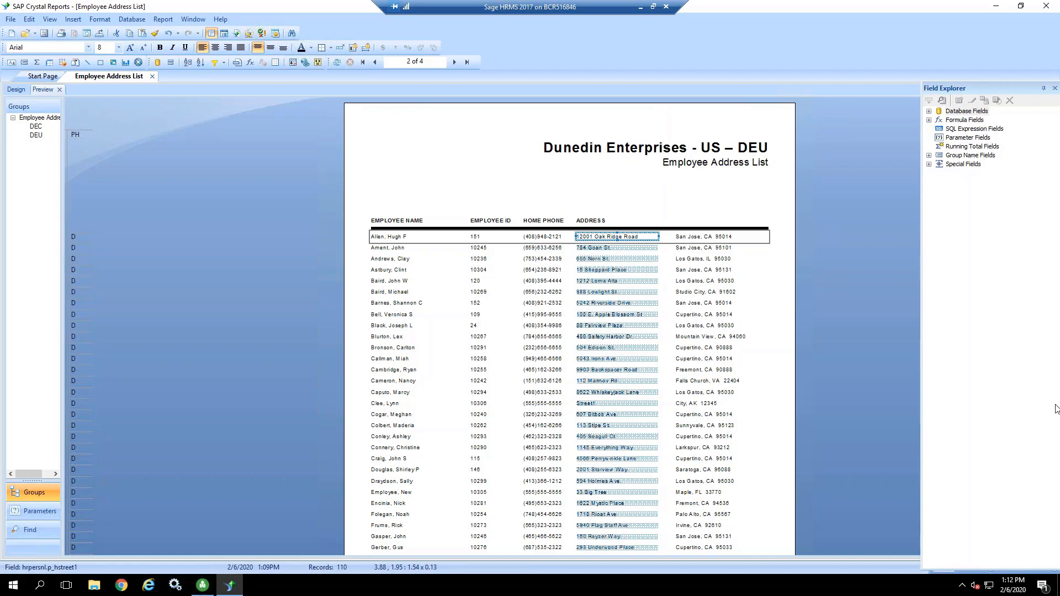
Step: Show the guidelines in the report's design view
click(16, 89)
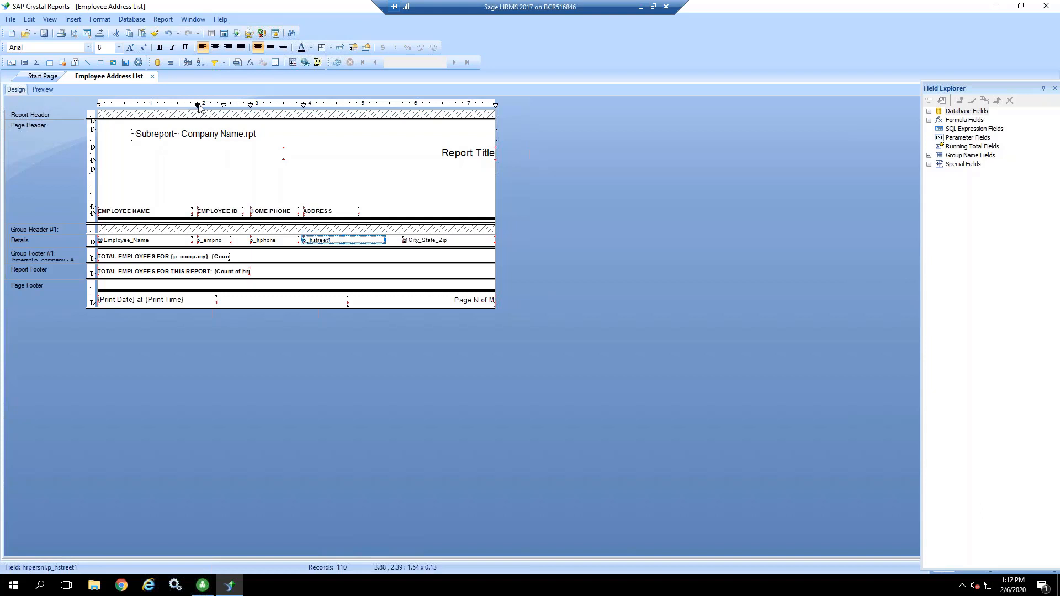
click(50, 20)
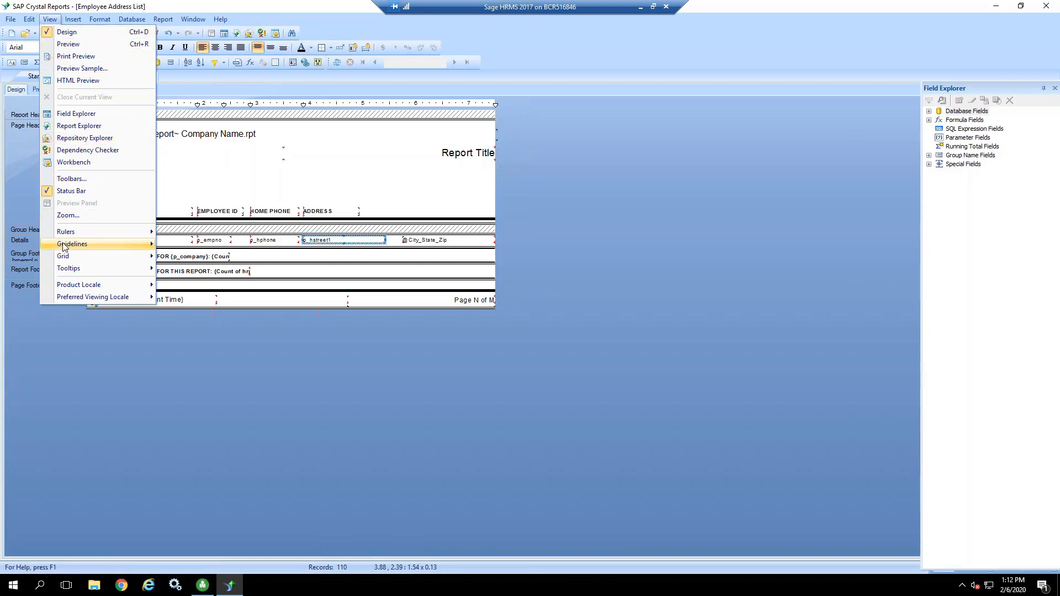
mouse_move(66, 247)
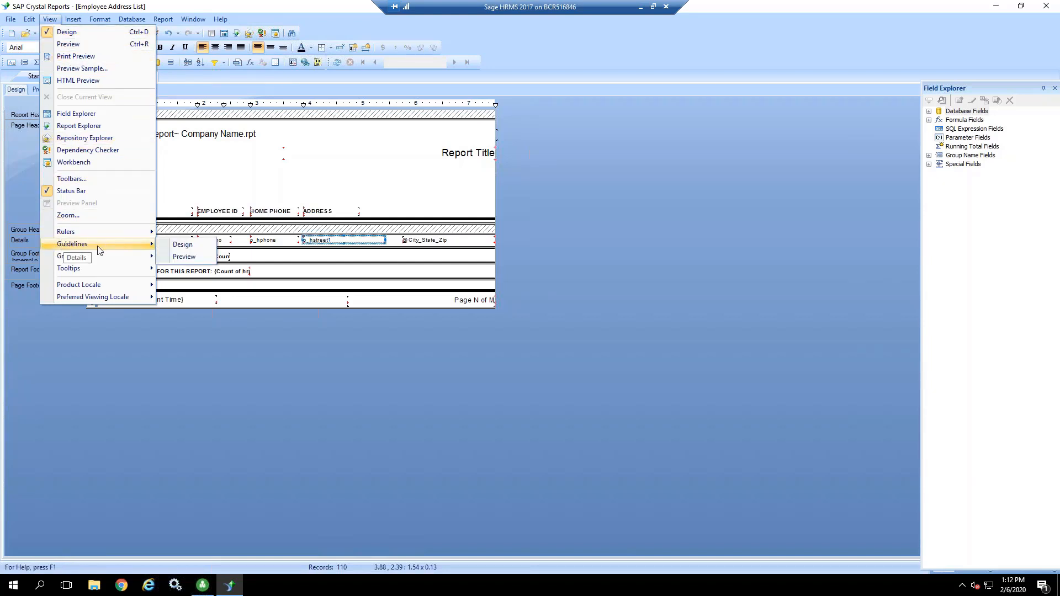
click(182, 246)
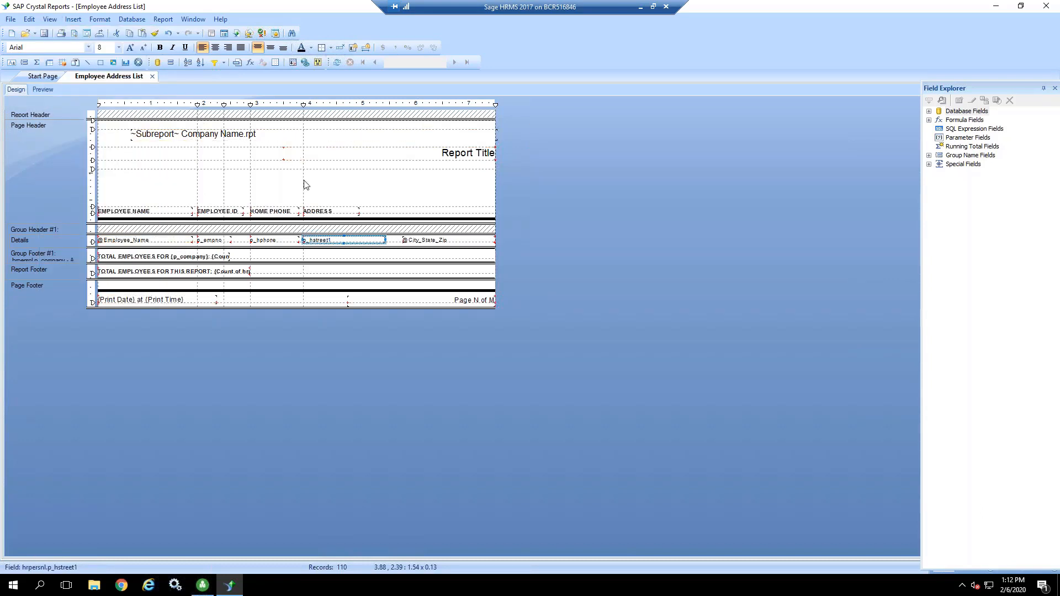
Step: Move the Address column's vertical guideline out to about 4.2 inches and back to about 4 inches on the ruler
click(338, 177)
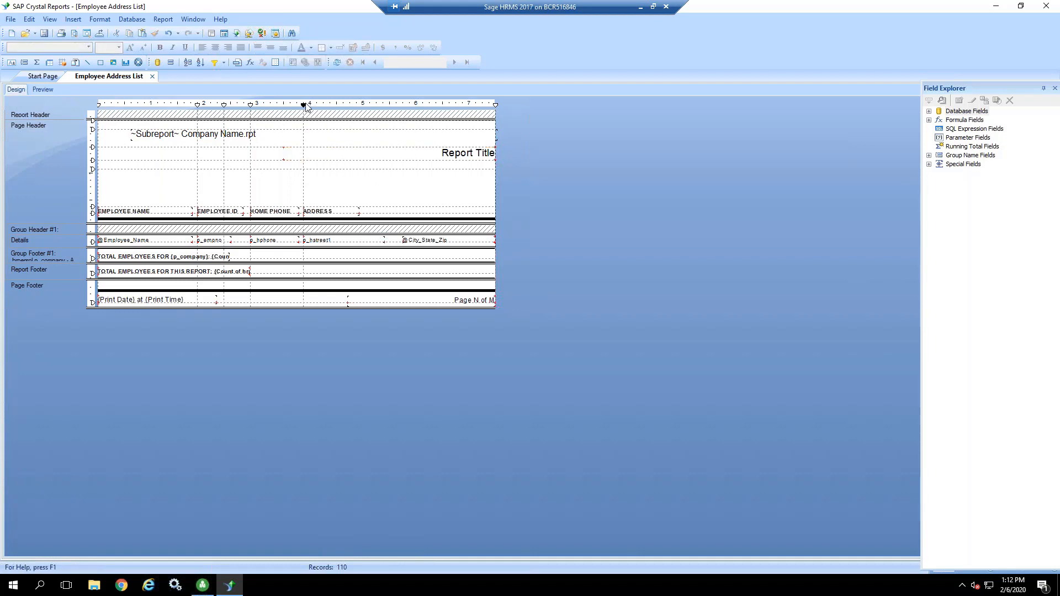
drag(304, 105, 318, 104)
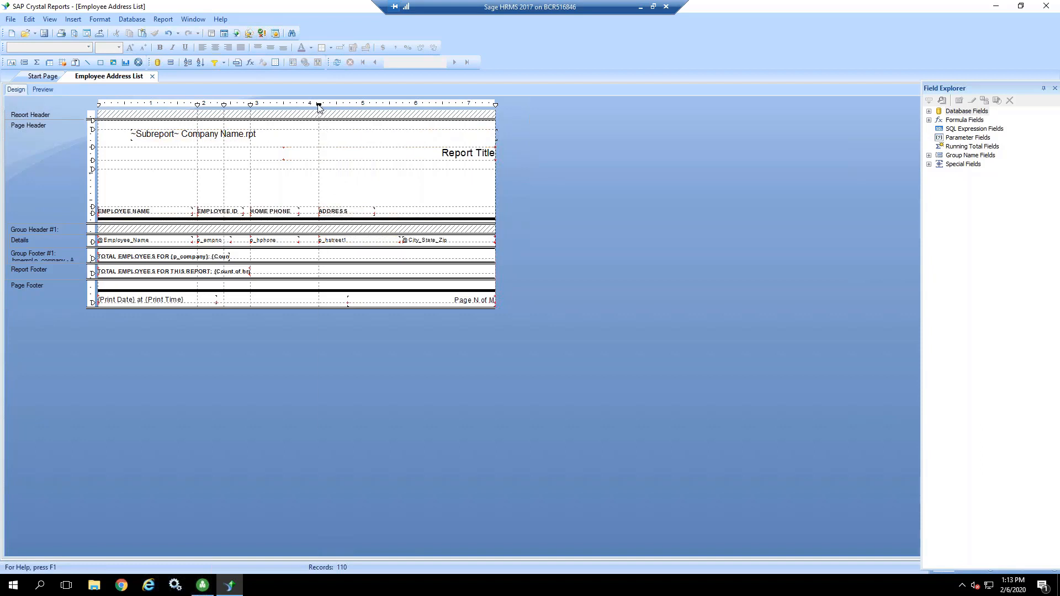
drag(318, 105, 311, 110)
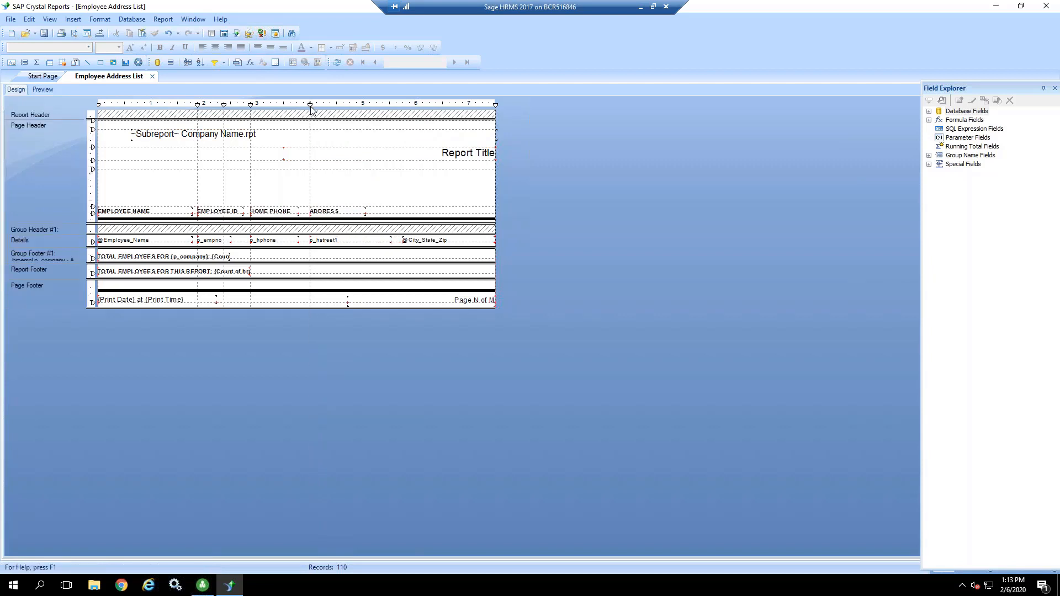
Step: Hide the design view's guidelines, and move the Address column to about 4.2 inches using its ruler marker
click(51, 19)
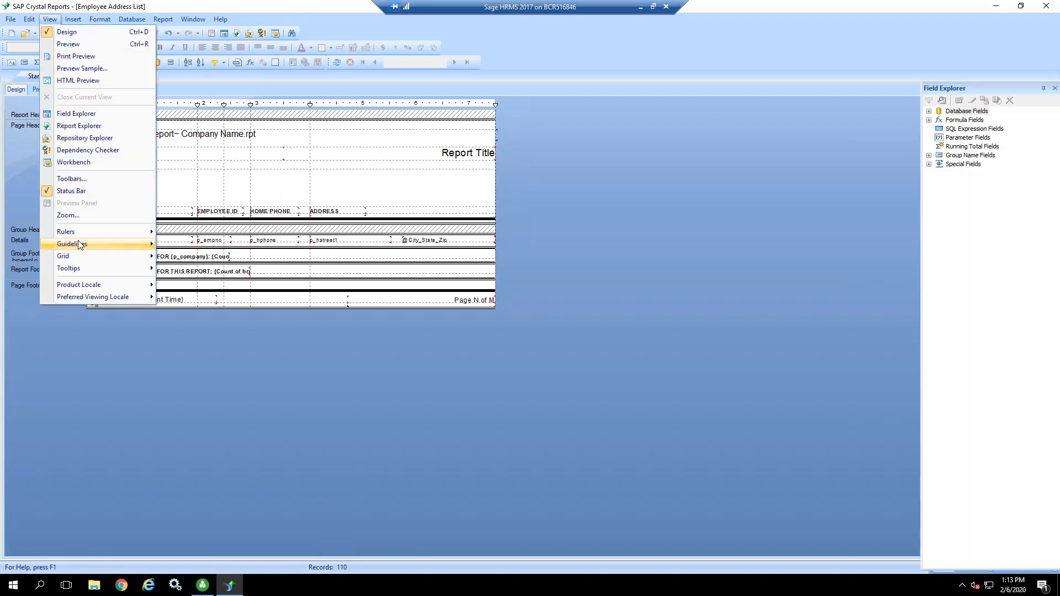
mouse_move(80, 245)
click(189, 247)
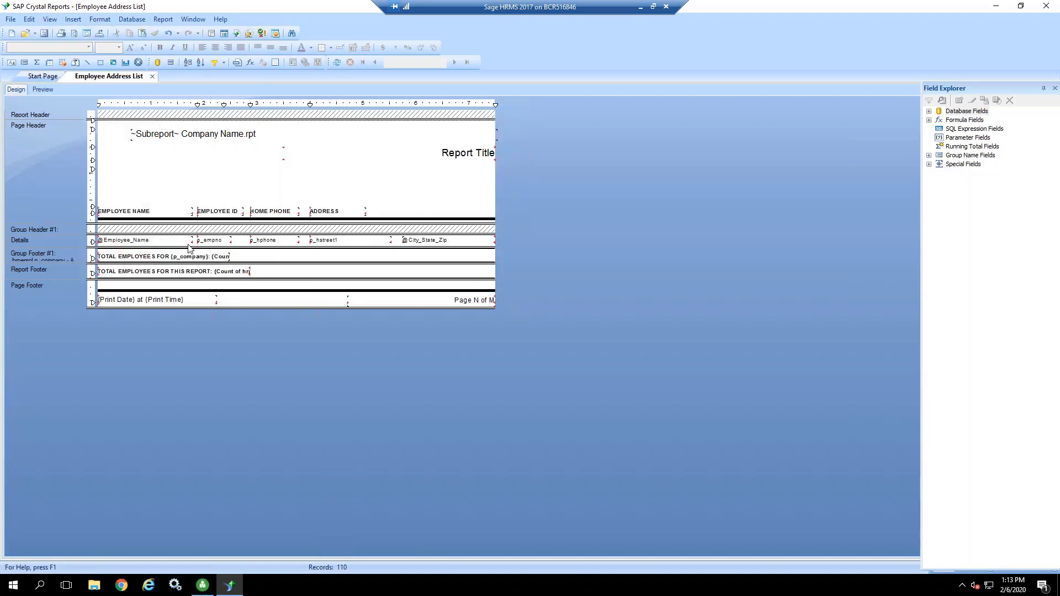
drag(310, 104, 319, 107)
Step: Show the grid in the report's design view
click(50, 20)
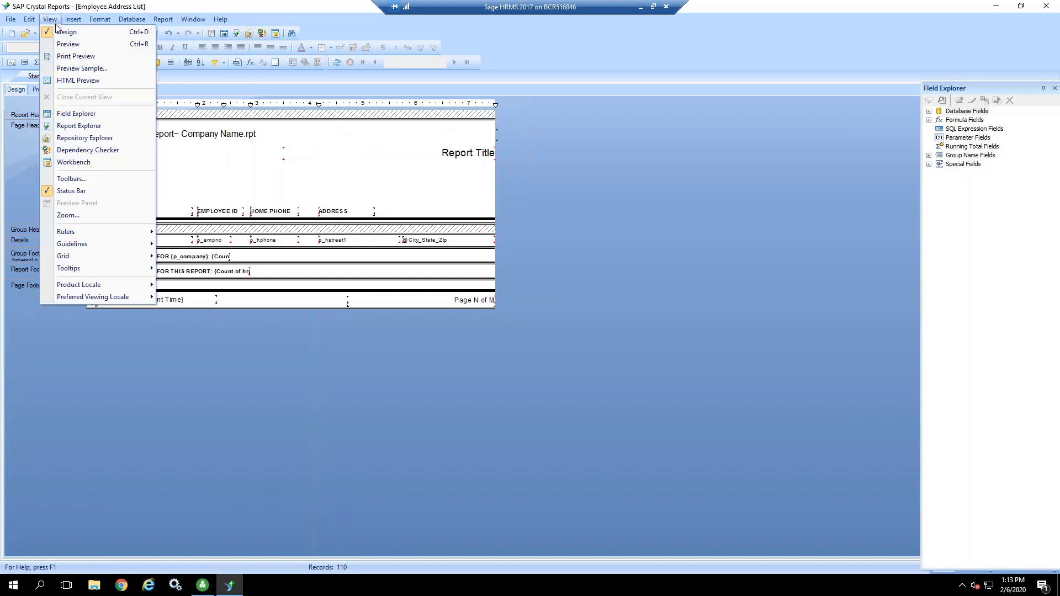
mouse_move(86, 257)
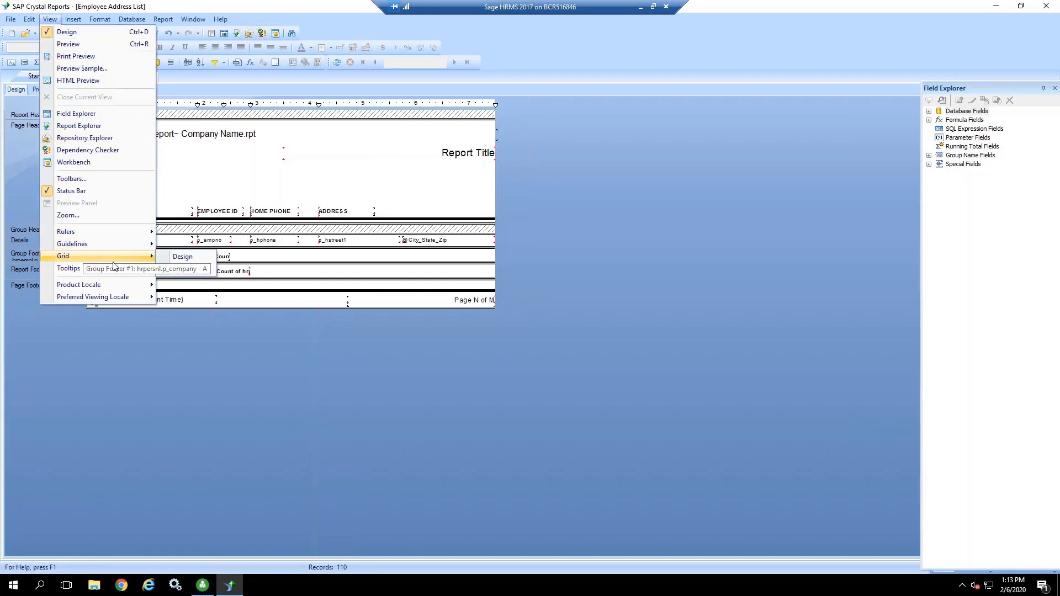
click(183, 258)
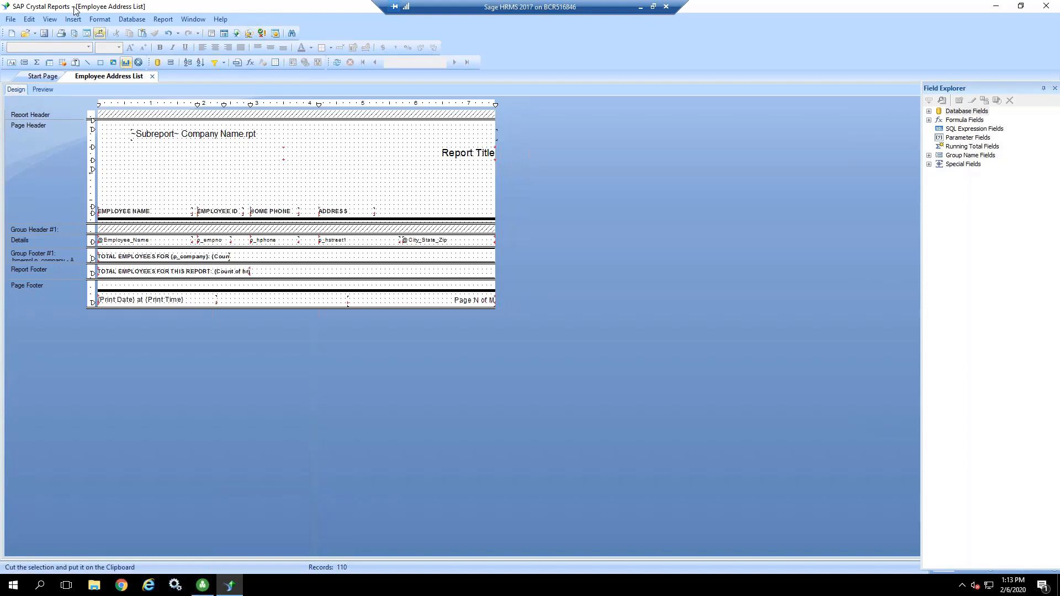
Step: Hide the grid in the report's design view
click(49, 19)
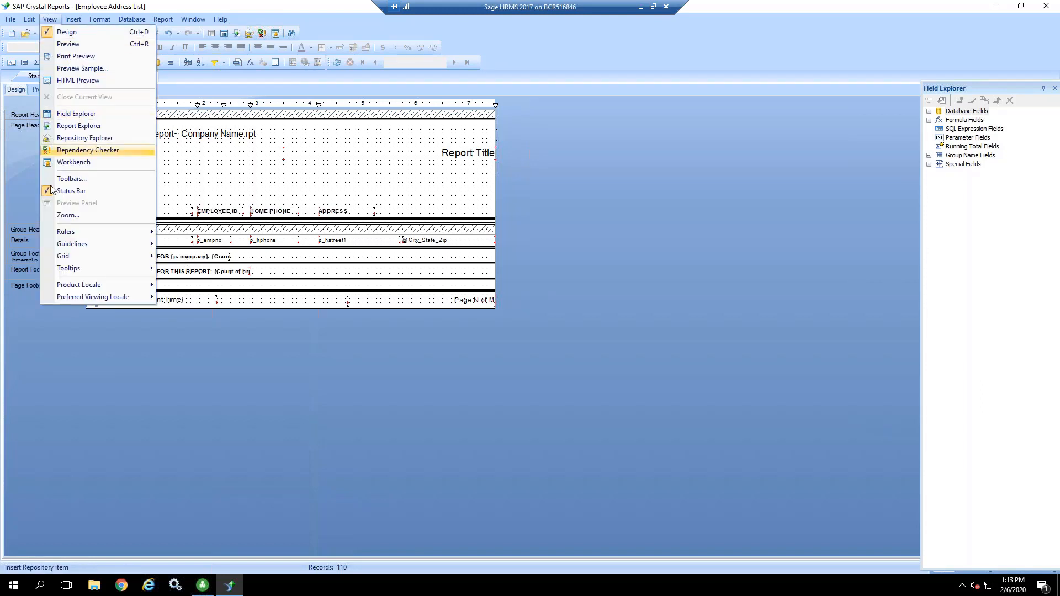
mouse_move(101, 260)
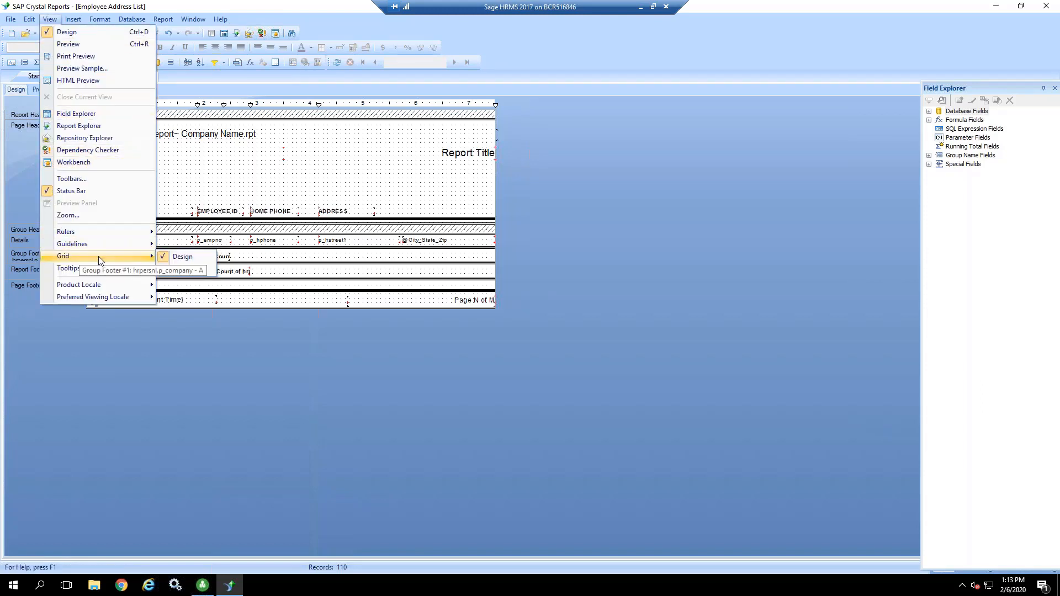
click(187, 258)
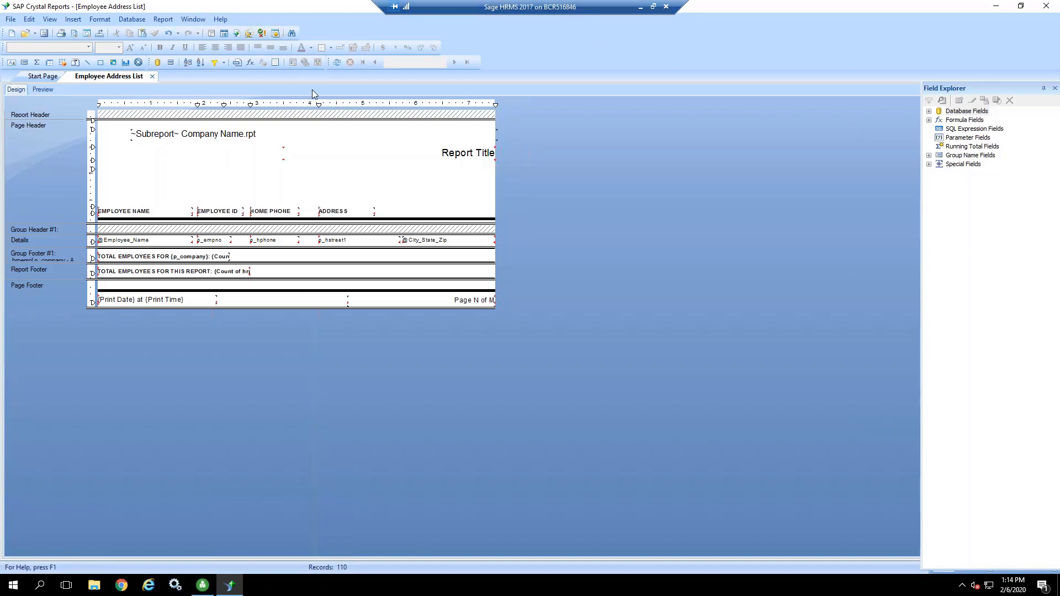
Step: Add a vertical guideline at about 5.3 inches on the design view's horizontal ruler
click(92, 127)
drag(93, 148, 55, 153)
click(381, 103)
Step: Preview the report and refresh the data of the main report and its subreport
click(74, 34)
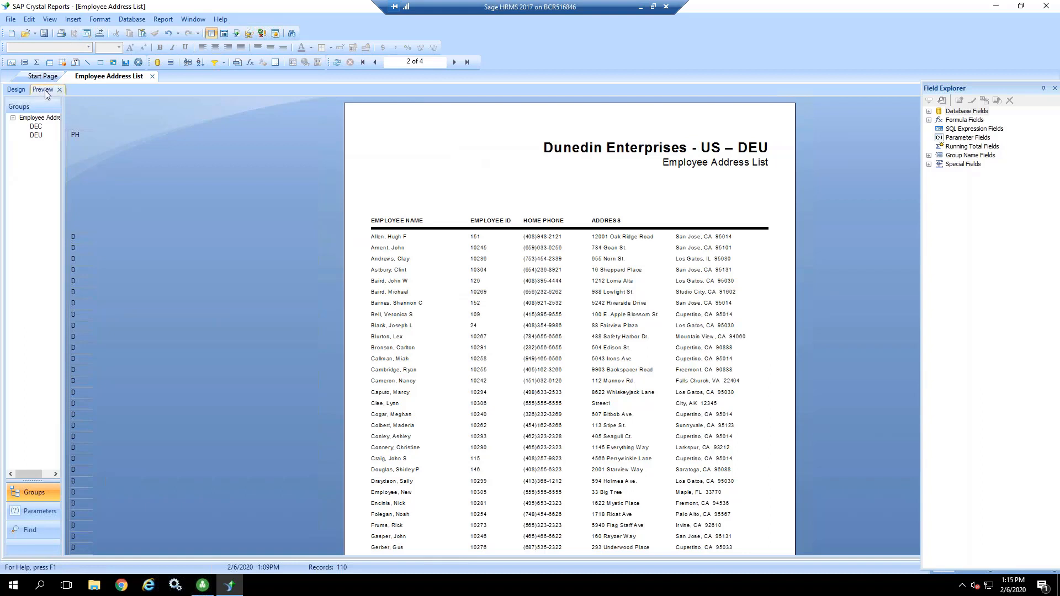
click(337, 64)
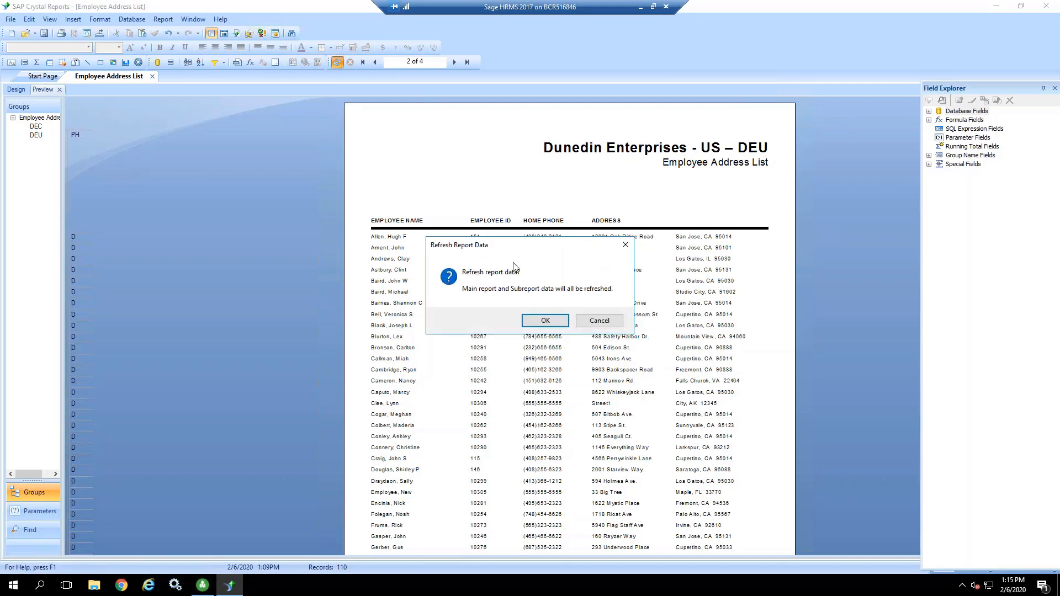
click(543, 322)
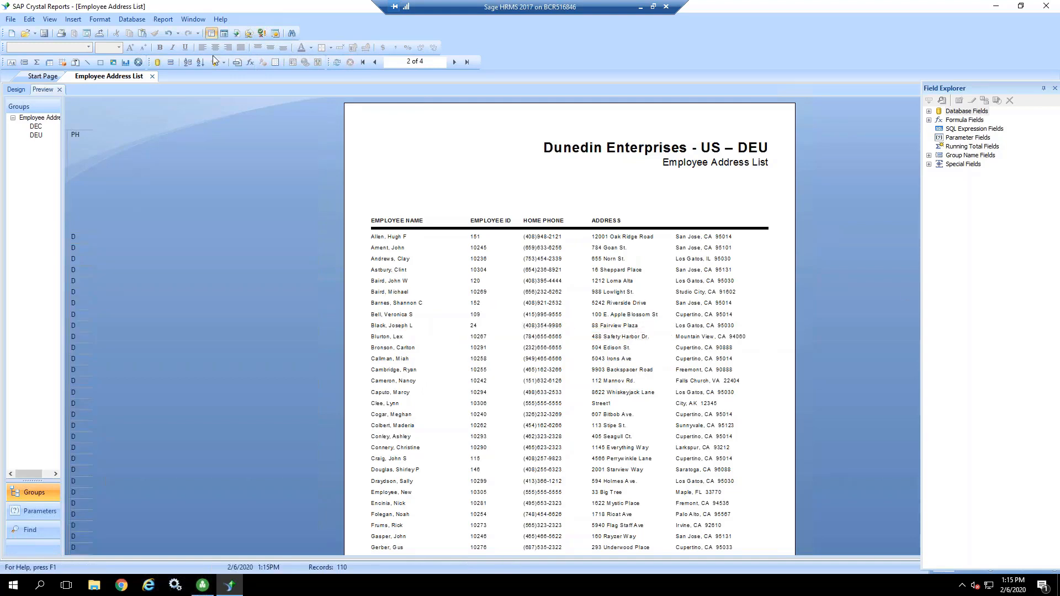
Step: Try moving the ADDRESS heading to about 4.9 inches across in the design view, and undo the last two layout changes
click(16, 89)
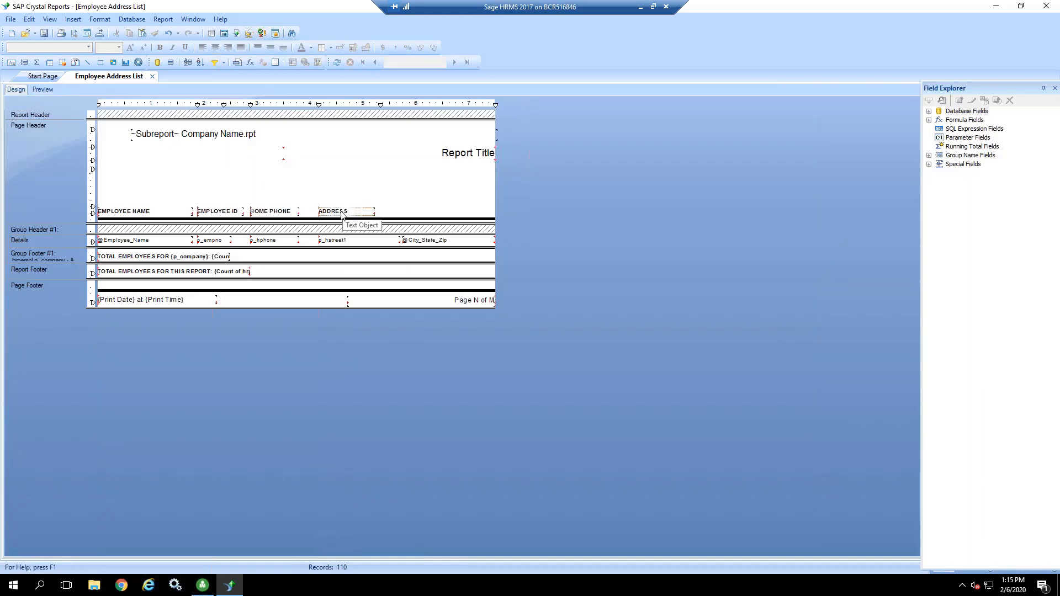
drag(342, 216, 381, 203)
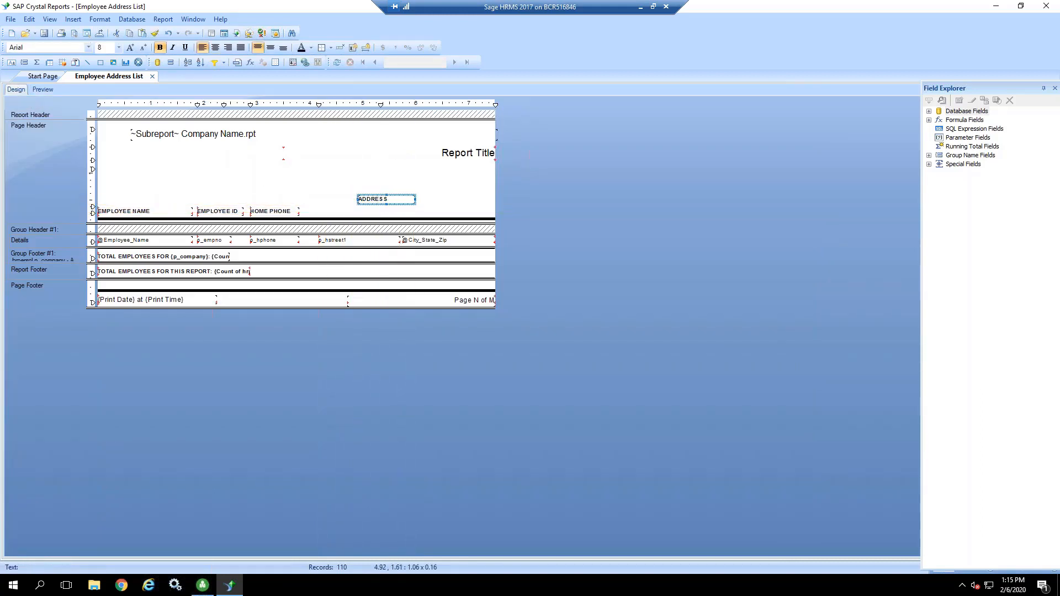
click(392, 178)
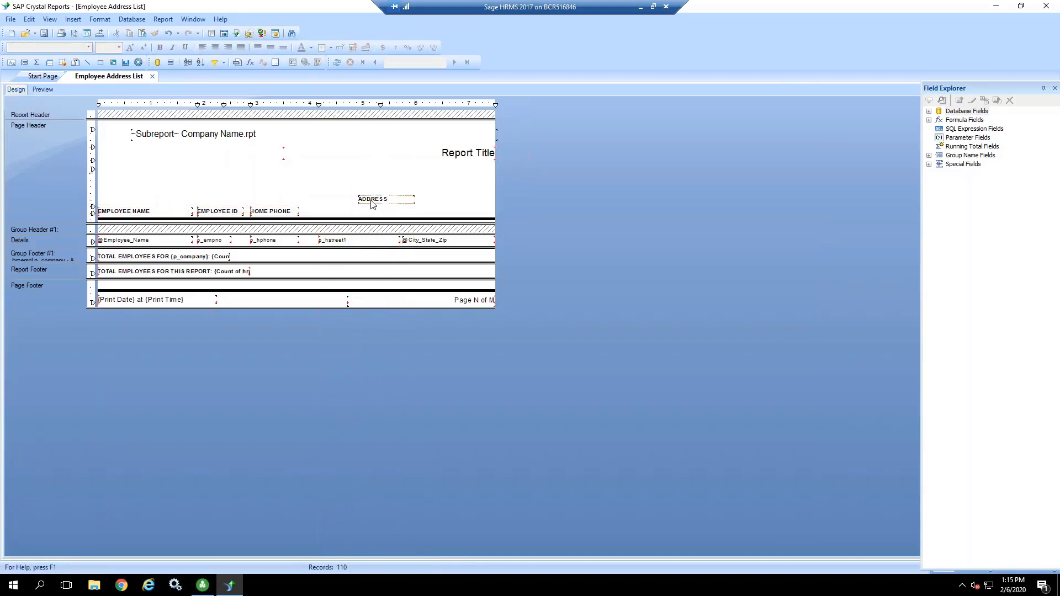
click(169, 35)
click(169, 34)
click(199, 63)
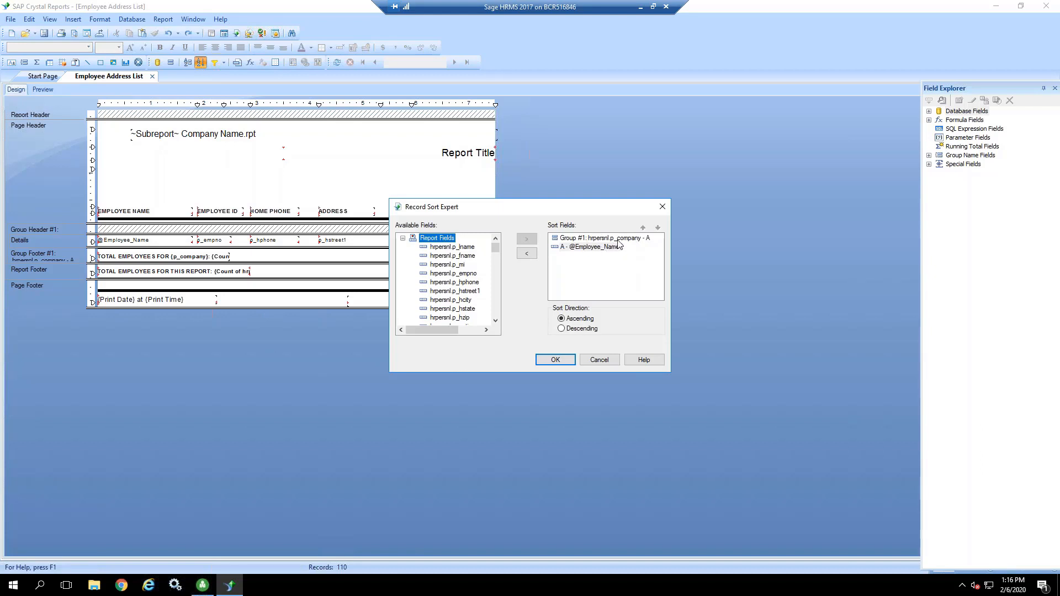
click(581, 248)
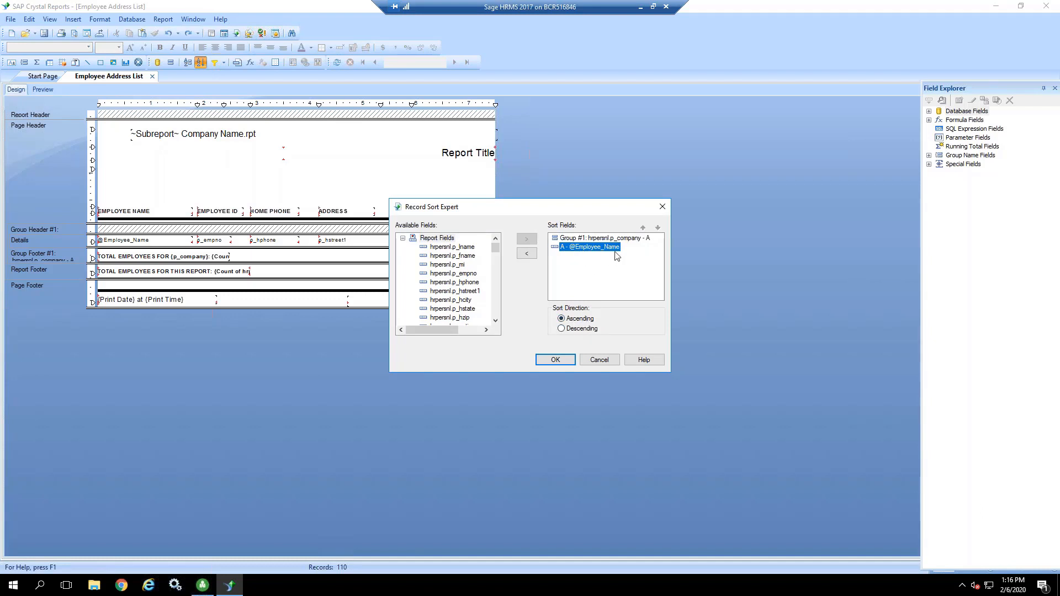
click(600, 360)
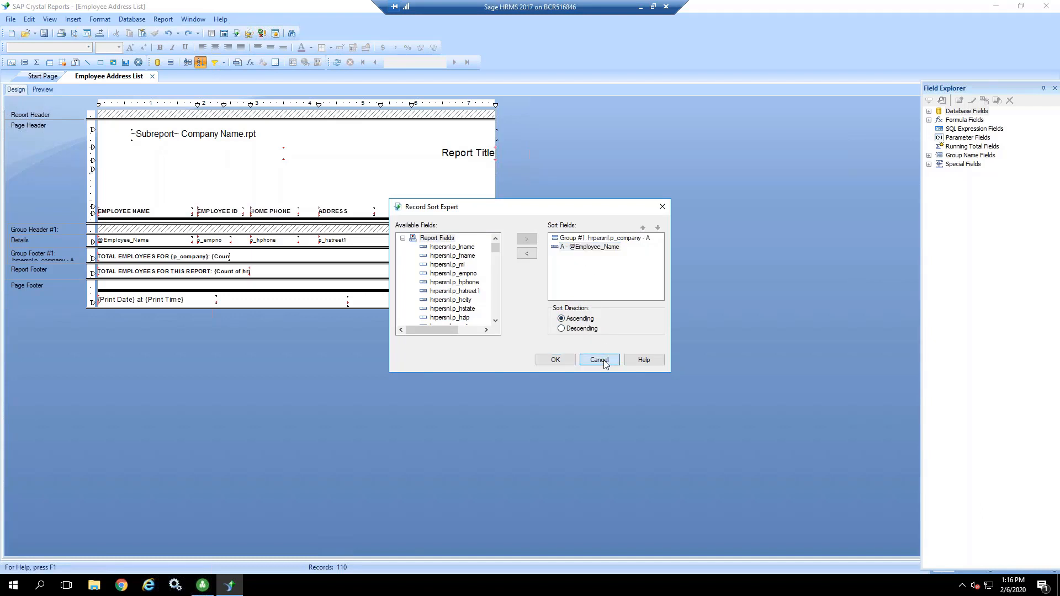
Step: Review the record selection condition and its formula in the Select Expert without changing them
click(214, 61)
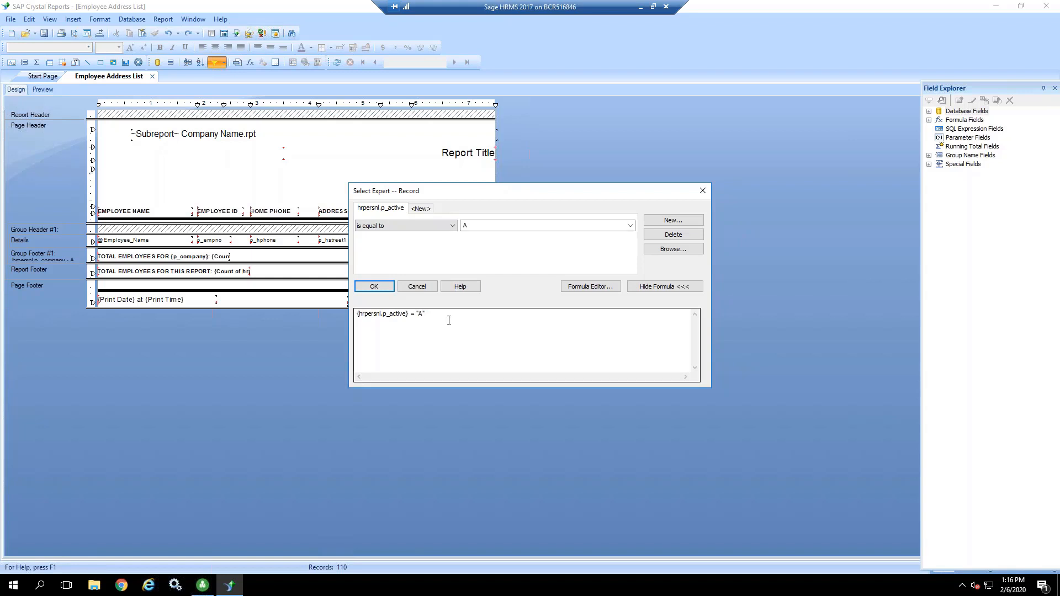
mouse_move(445, 317)
mouse_down()
mouse_move(398, 317)
mouse_move(438, 315)
mouse_up()
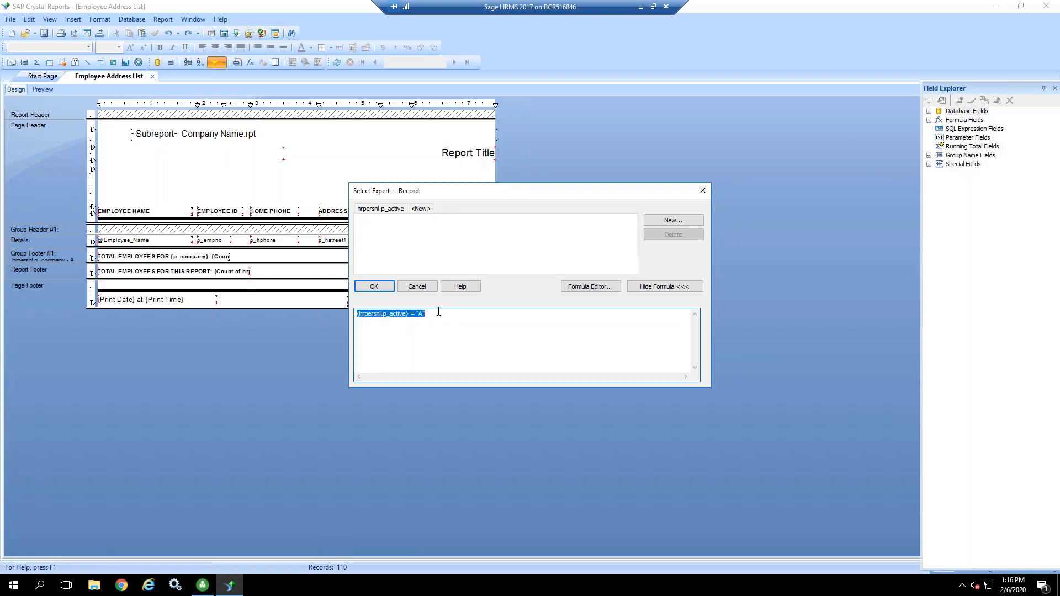
click(439, 312)
click(417, 287)
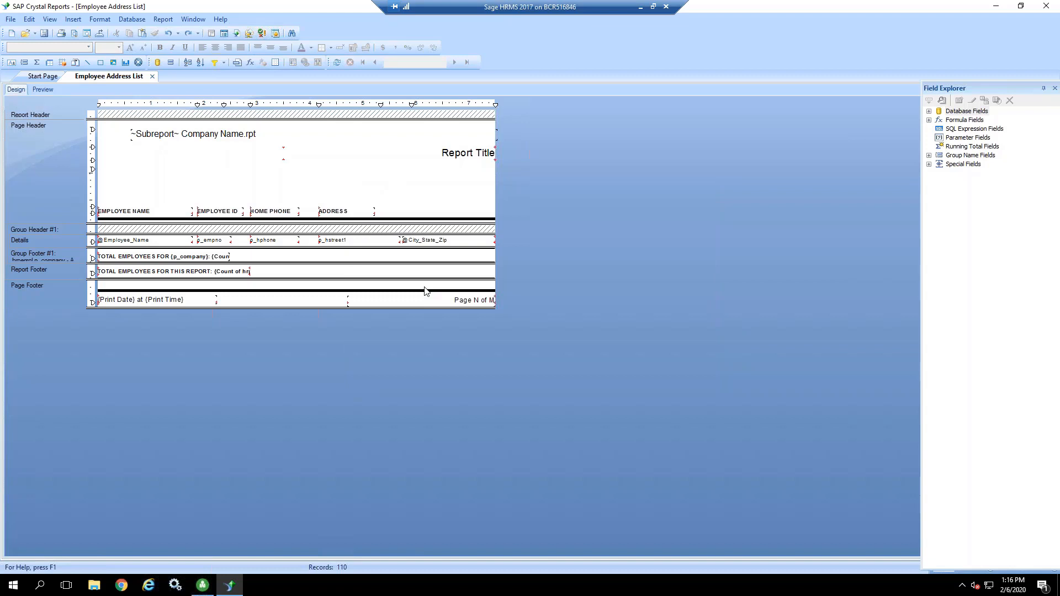
Step: Examine the last preview page's group and report totals and compare them with the footer sections in the design view
click(44, 90)
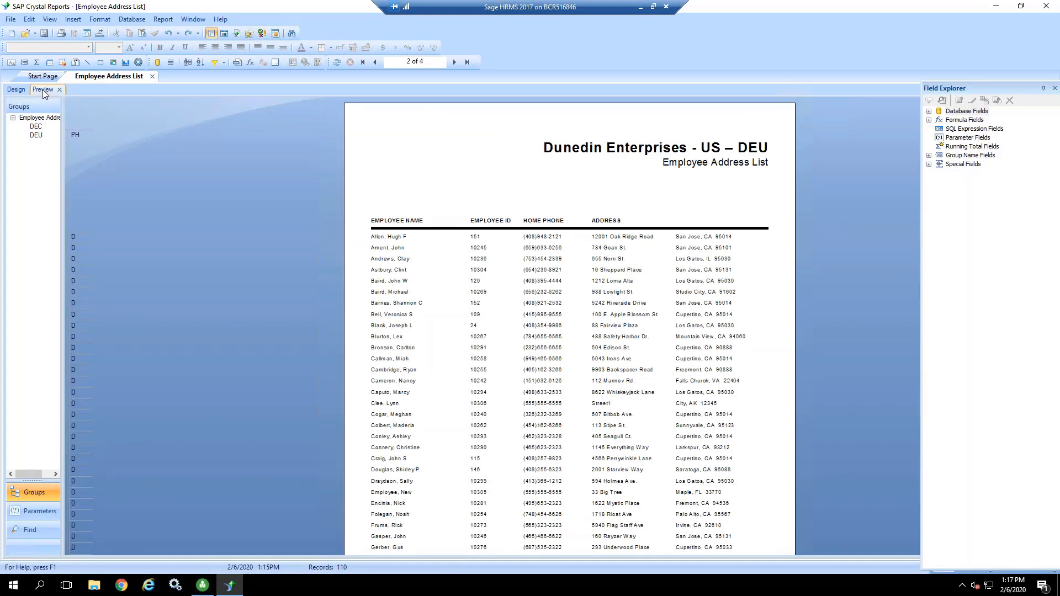
scroll(568, 325, down, 5)
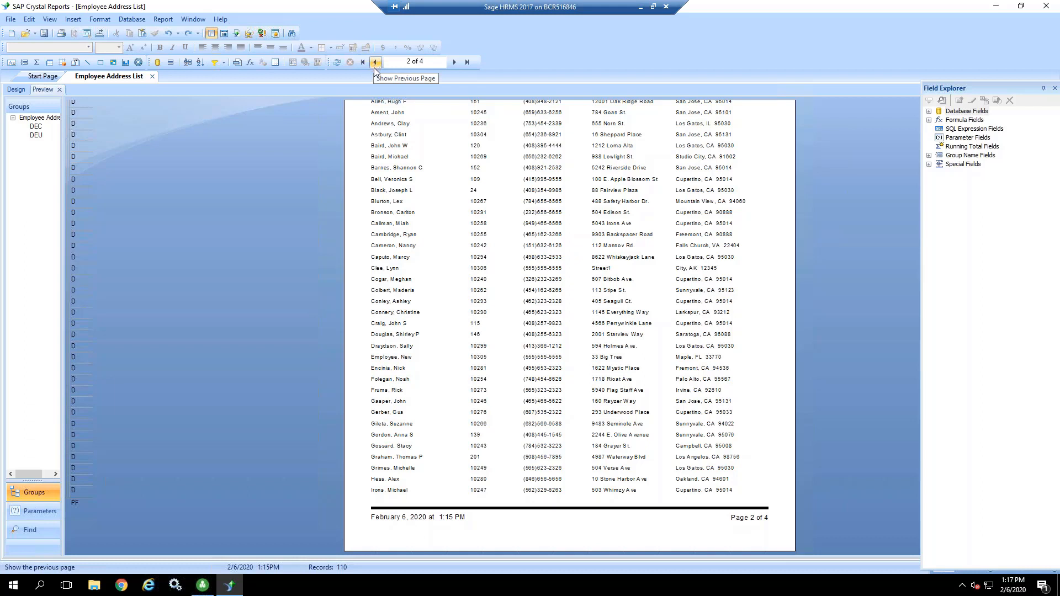
click(468, 63)
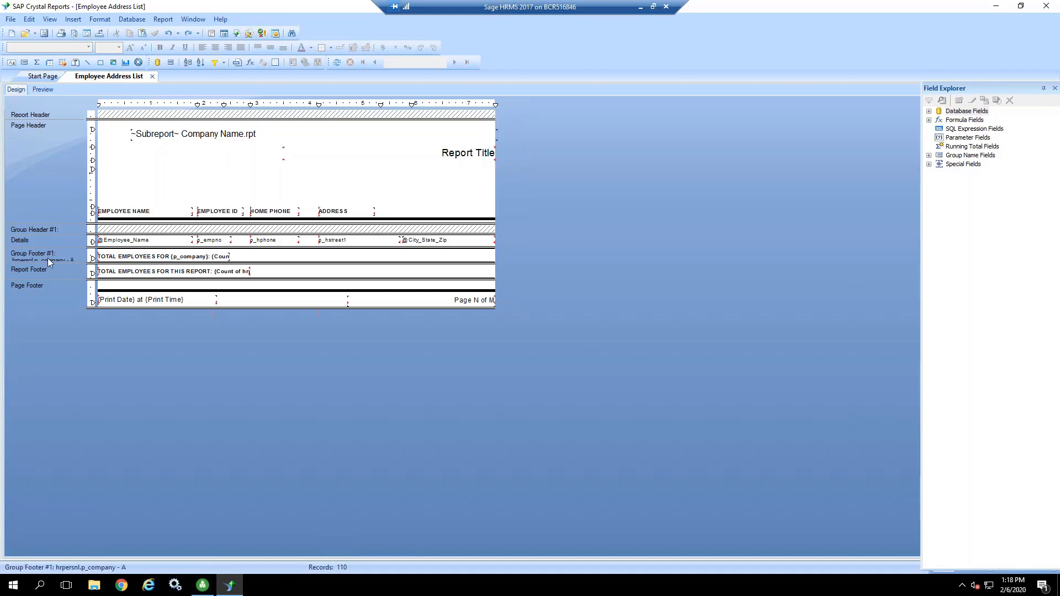
click(43, 89)
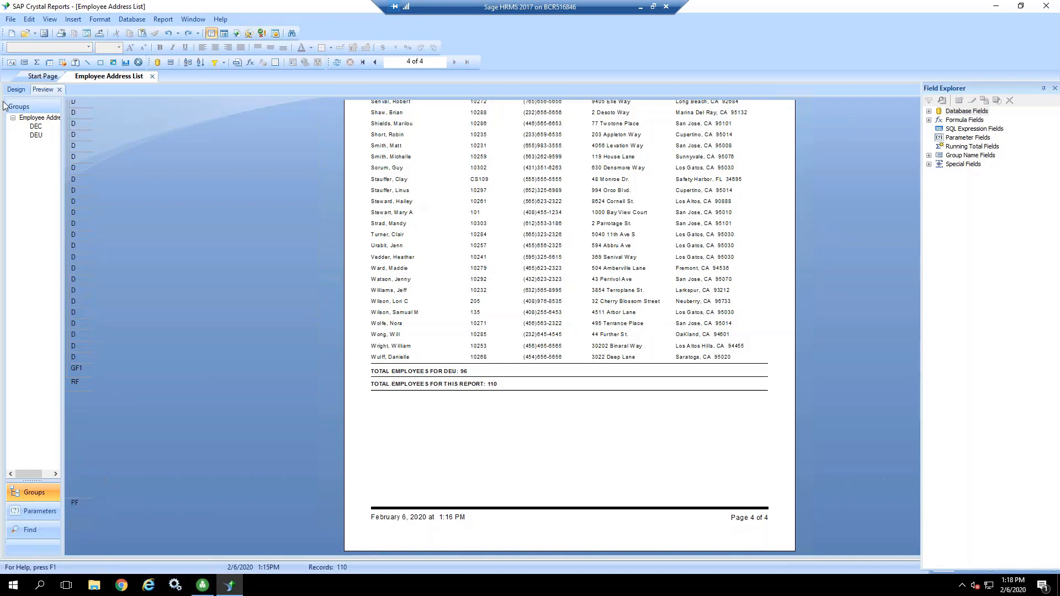
click(15, 90)
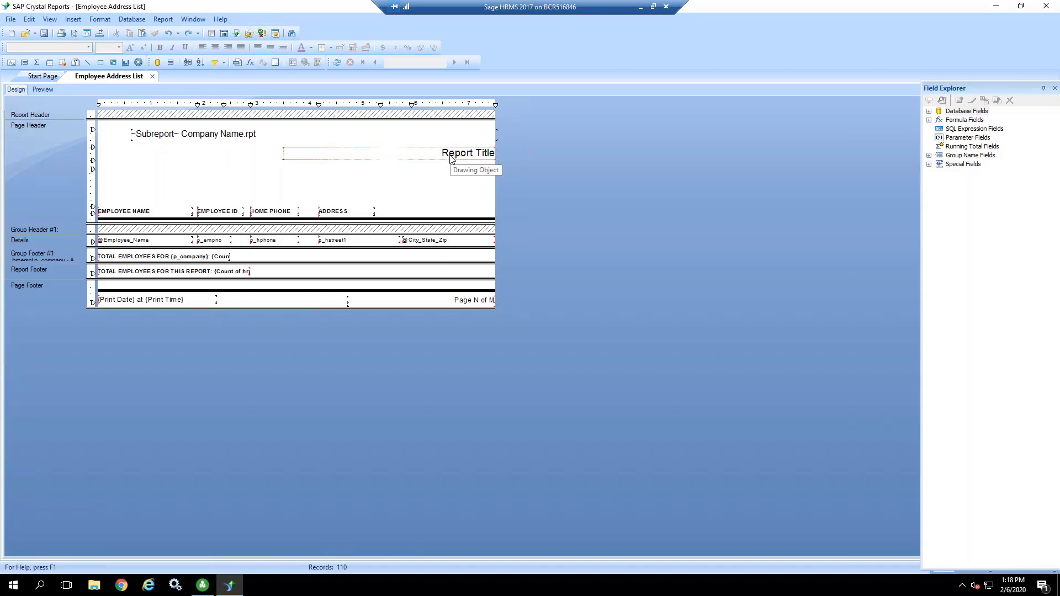
Step: Page back through the preview from the last page to the first, checking the repeated page header
click(43, 90)
scroll(607, 199, up, 5)
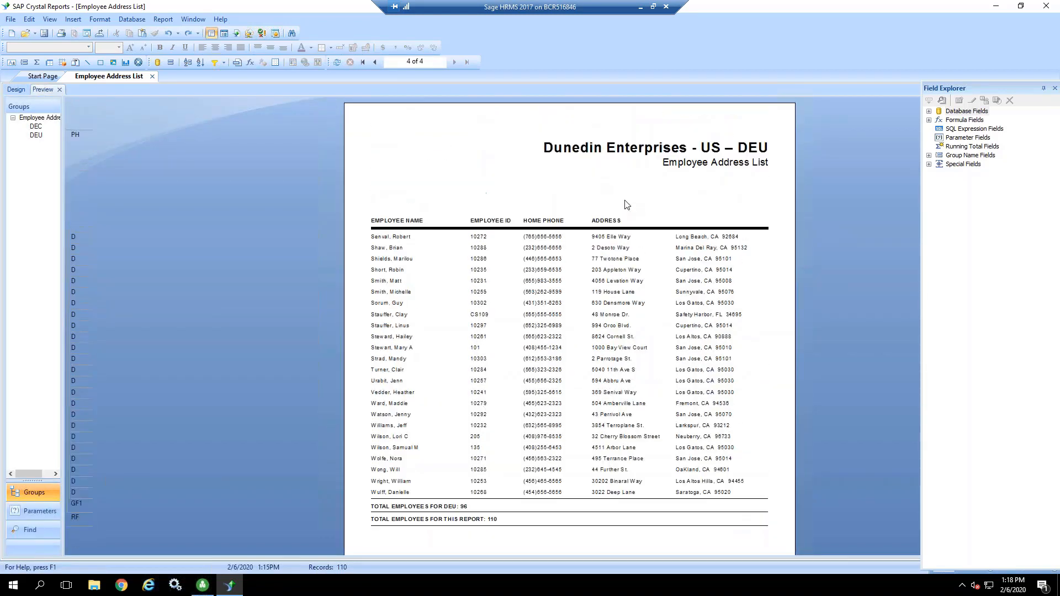
click(376, 62)
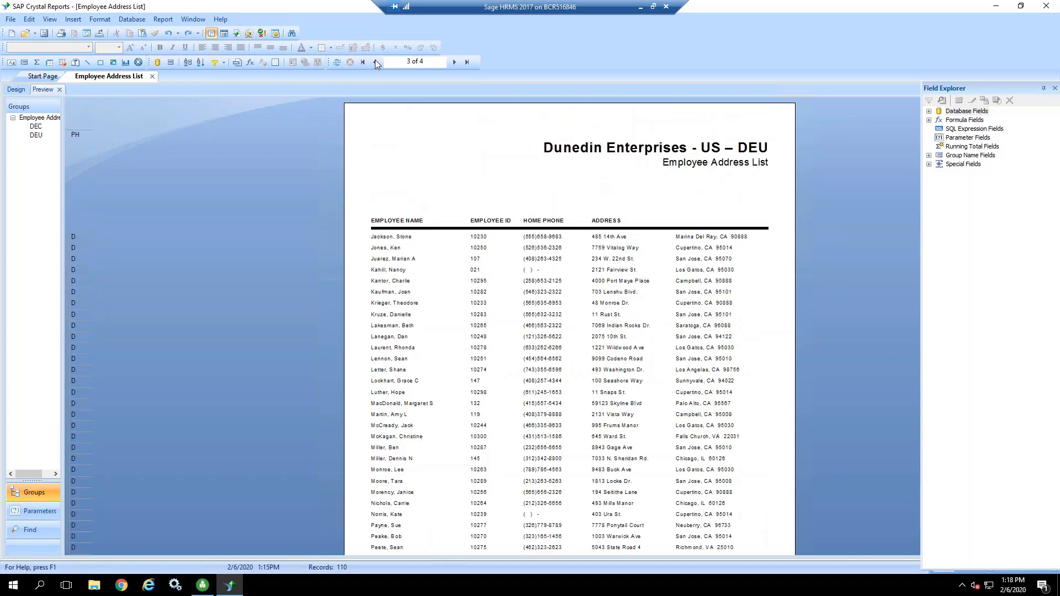
double_click(375, 61)
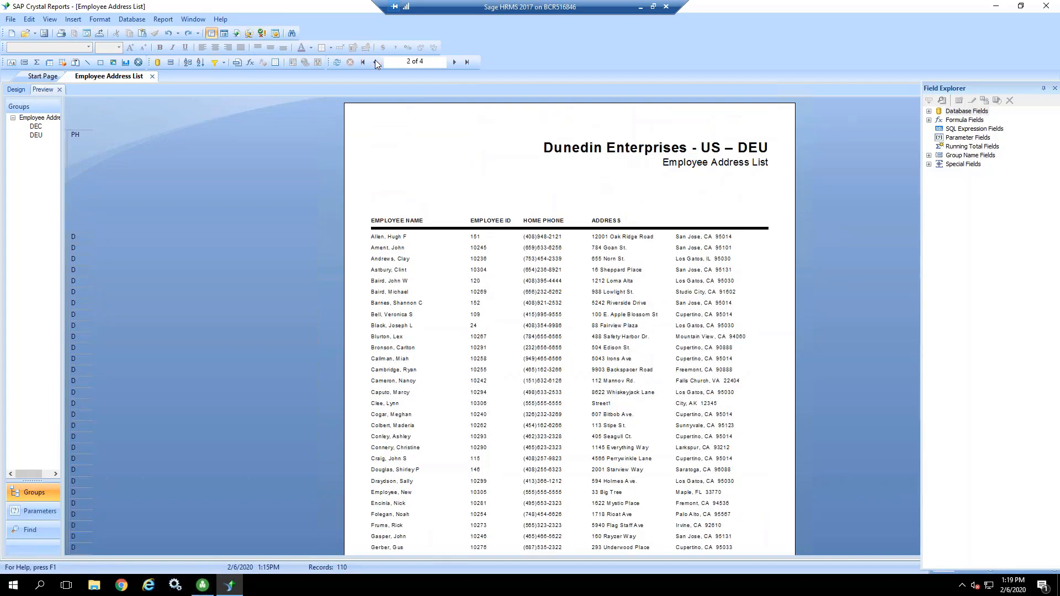
Step: Compare the design view's page footer with the bottom of preview pages 1 to 3
click(16, 90)
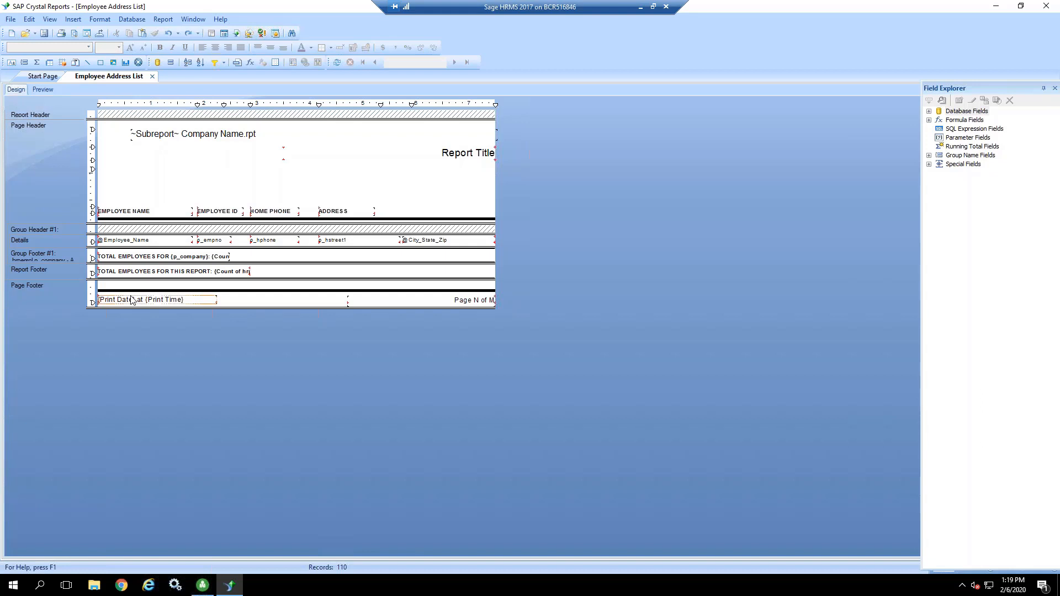
click(42, 90)
scroll(549, 468, down, 3)
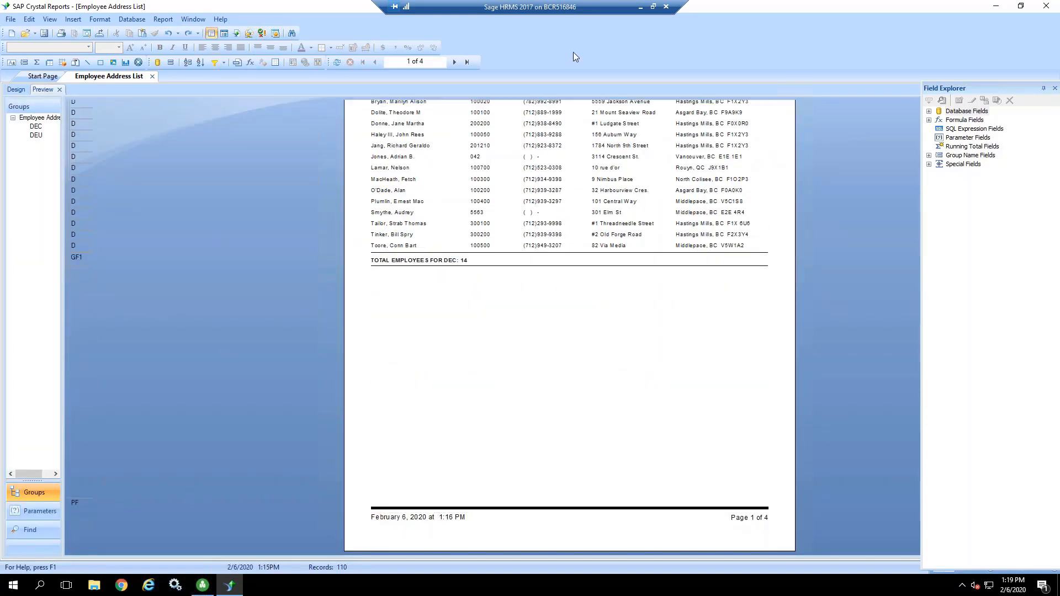
click(455, 63)
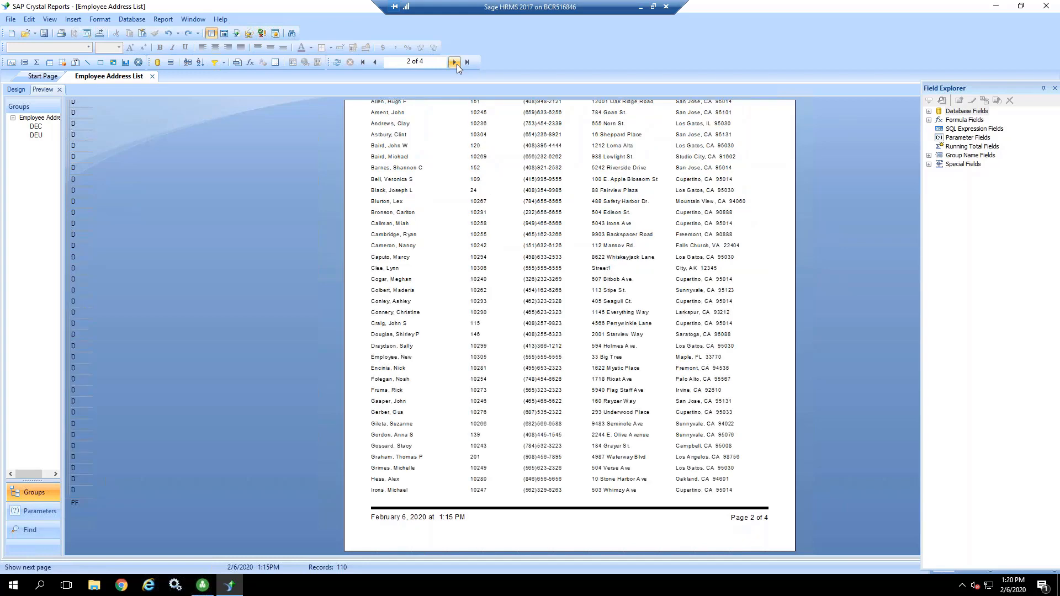
click(456, 62)
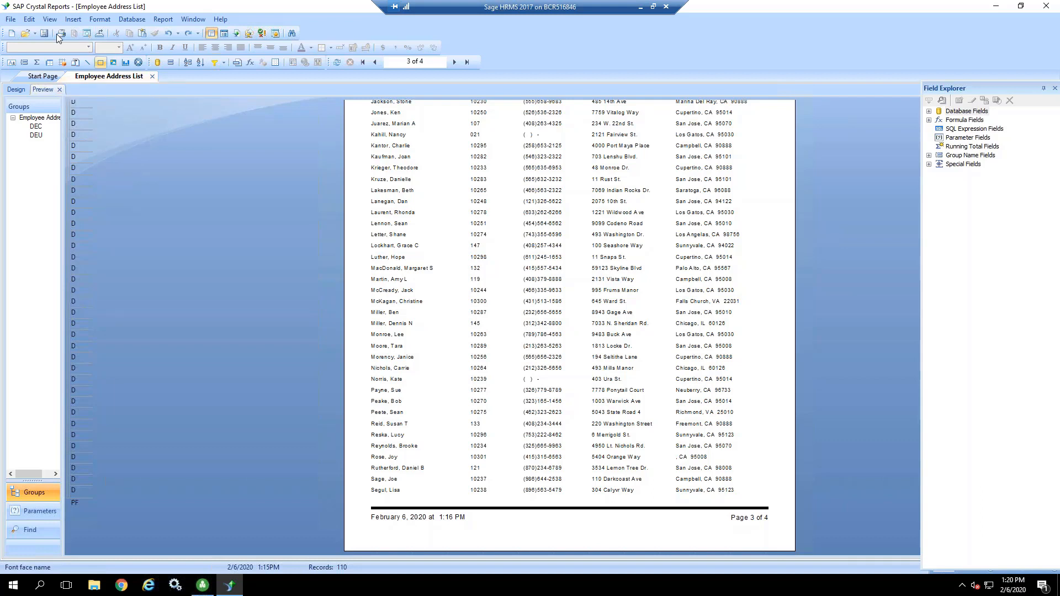
Step: Close the Employee Address List report without overwriting it in the latest report format
click(11, 19)
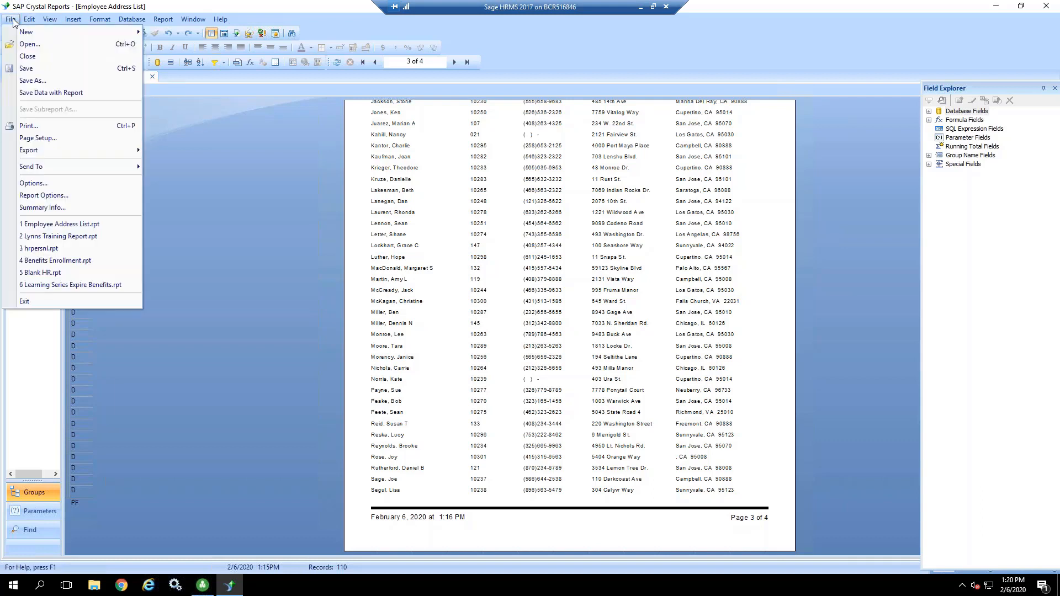
click(27, 57)
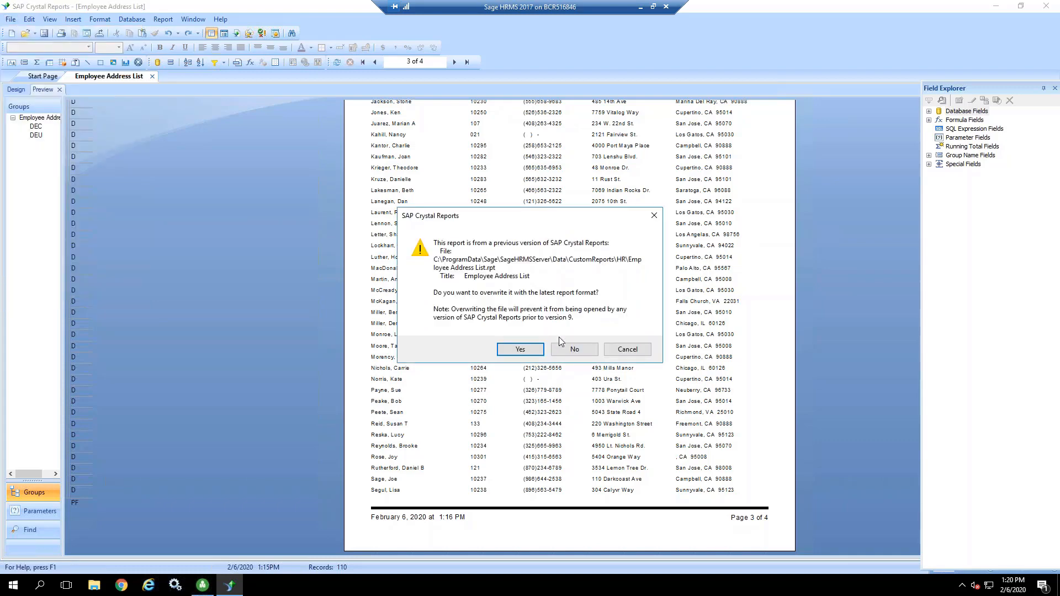
click(574, 353)
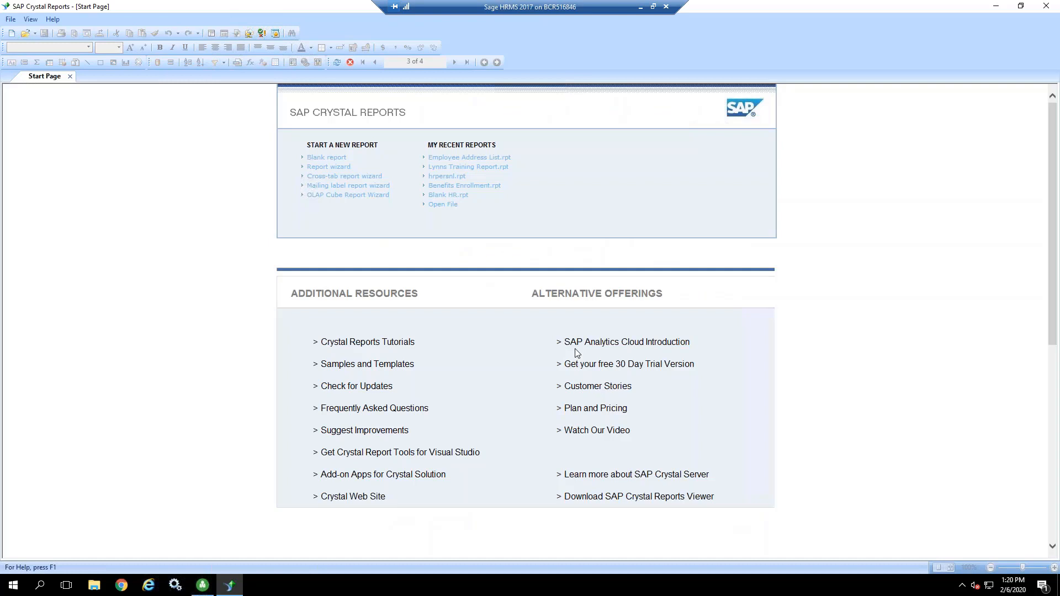
Step: Start a new report with the report wizard and look over the tables in the existing Abra HRMS Data Access connection
click(324, 169)
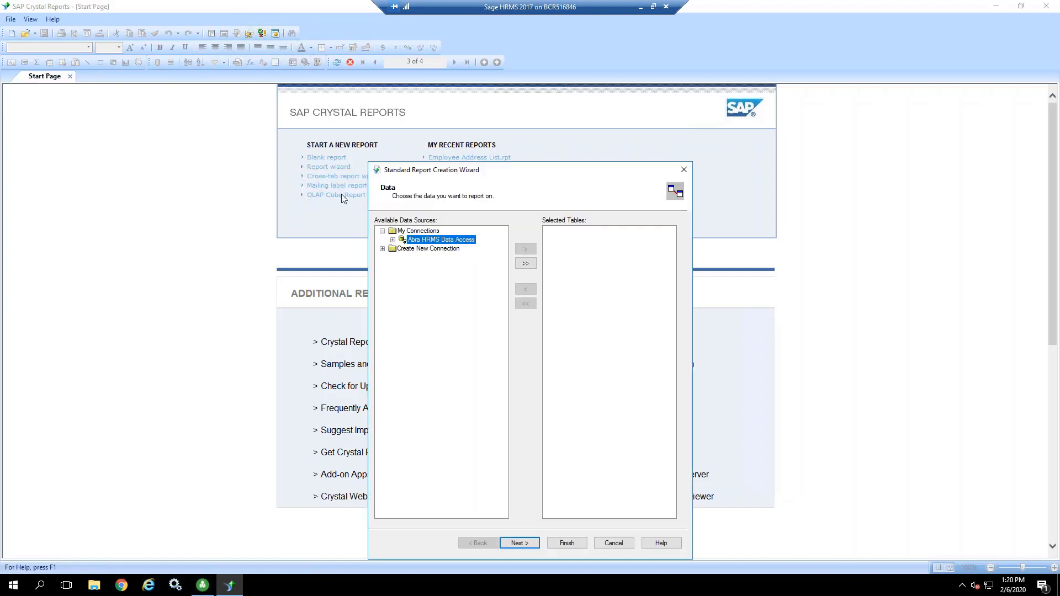
click(393, 241)
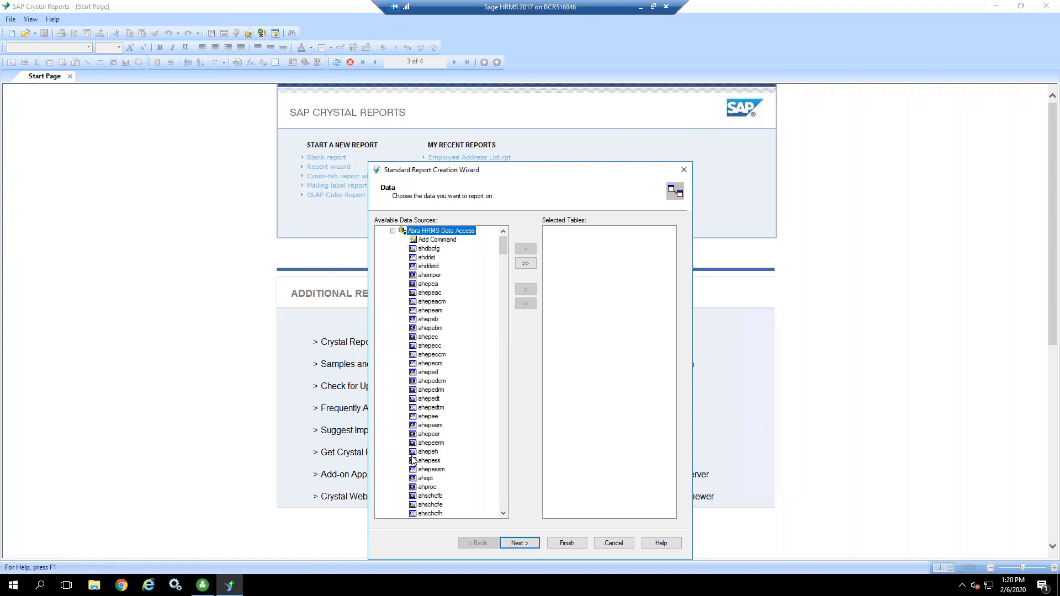
click(393, 231)
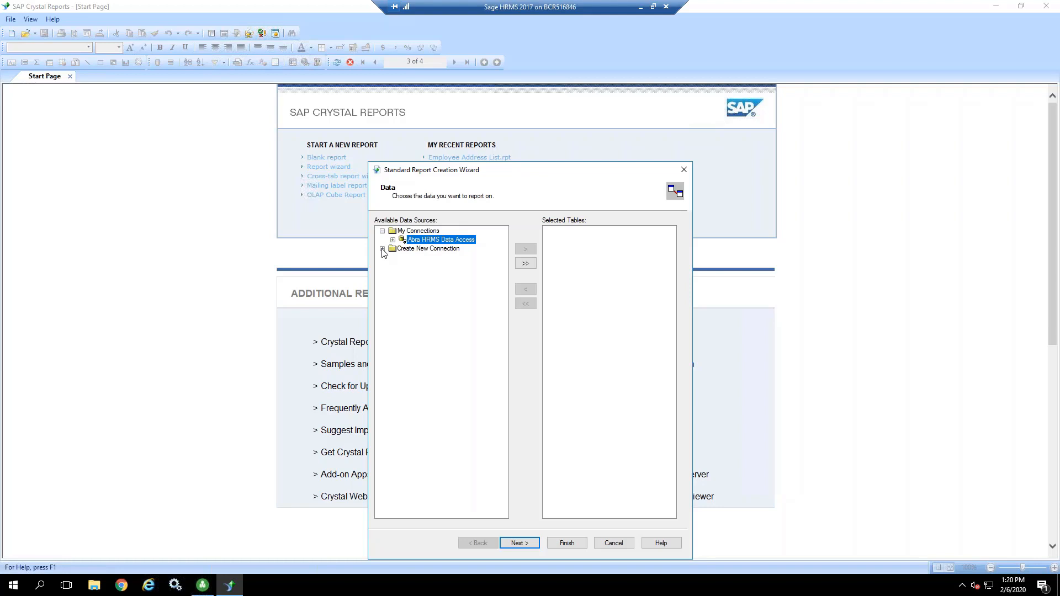
Step: Create a new OLE DB (ADO) connection using the Abra HRMS Data Access provider
click(382, 249)
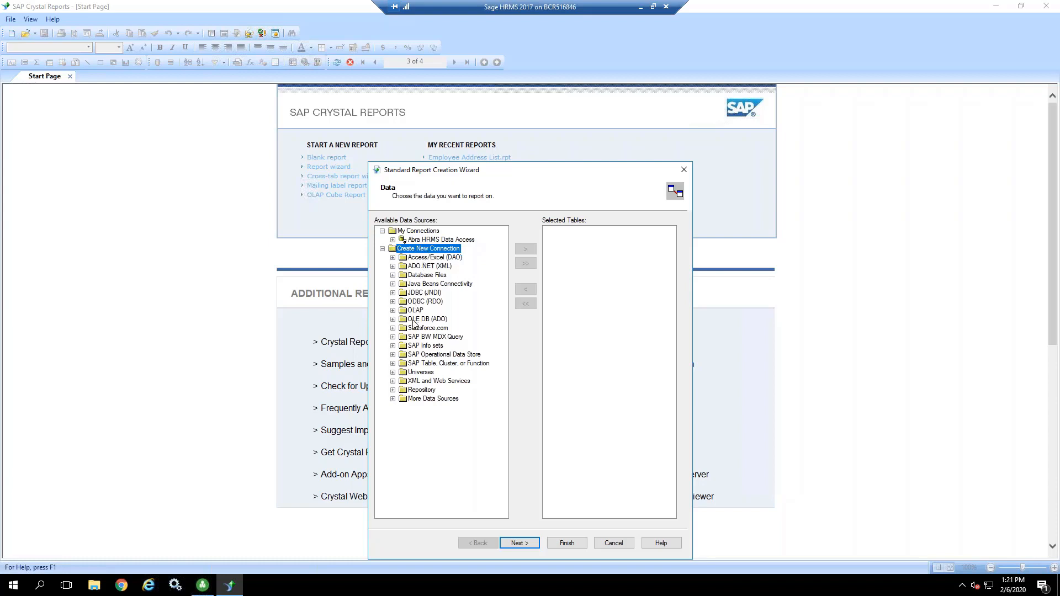
click(392, 320)
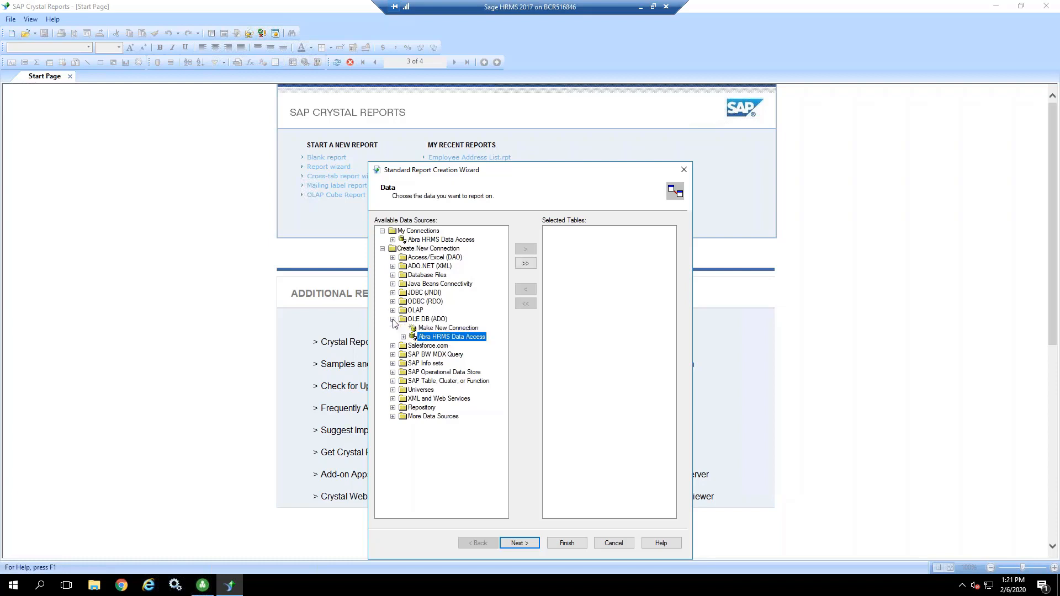
click(429, 329)
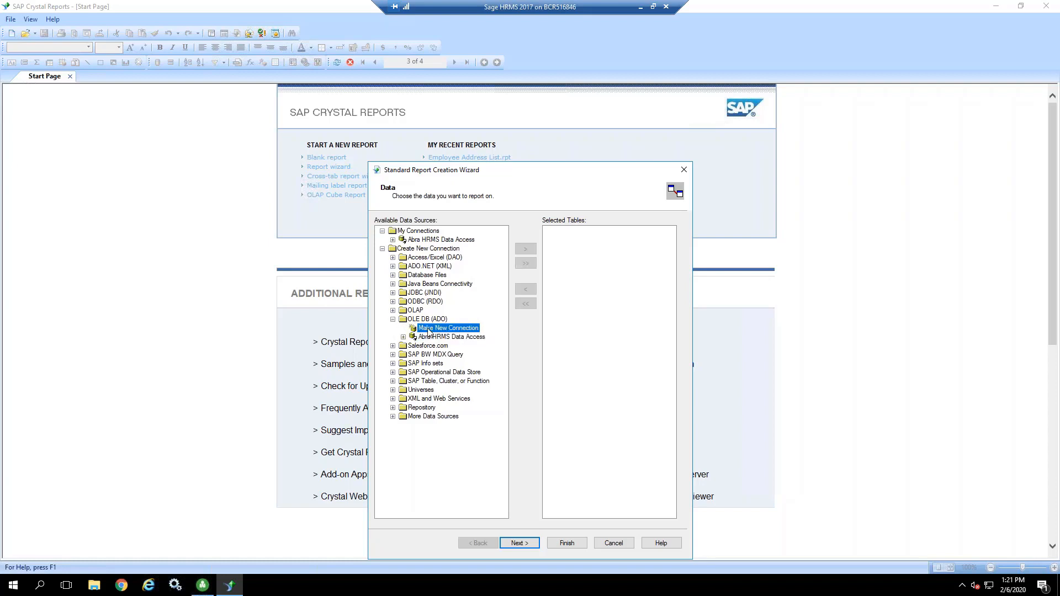
double_click(429, 329)
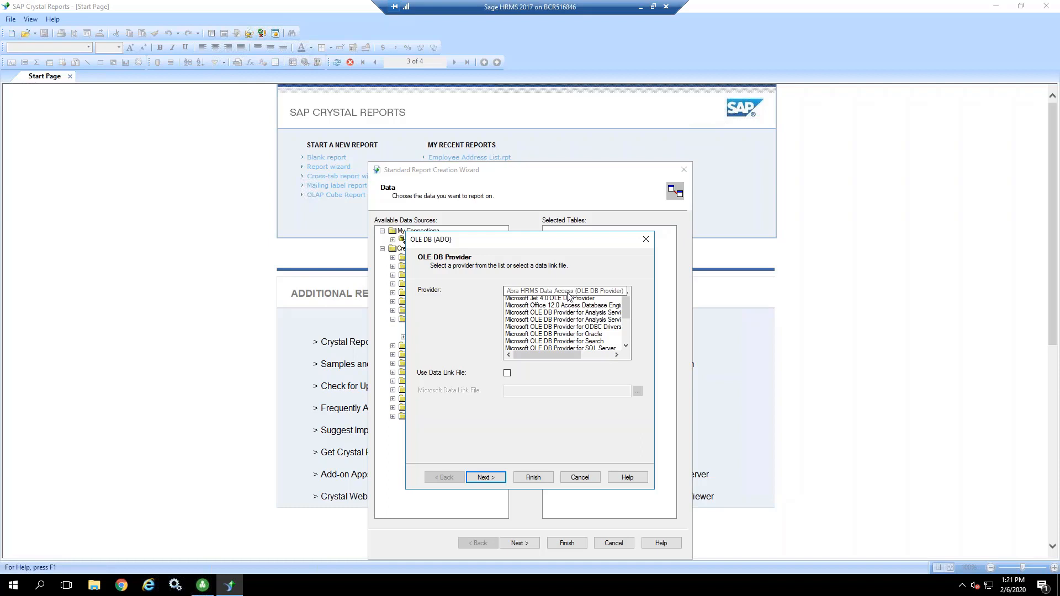
click(549, 293)
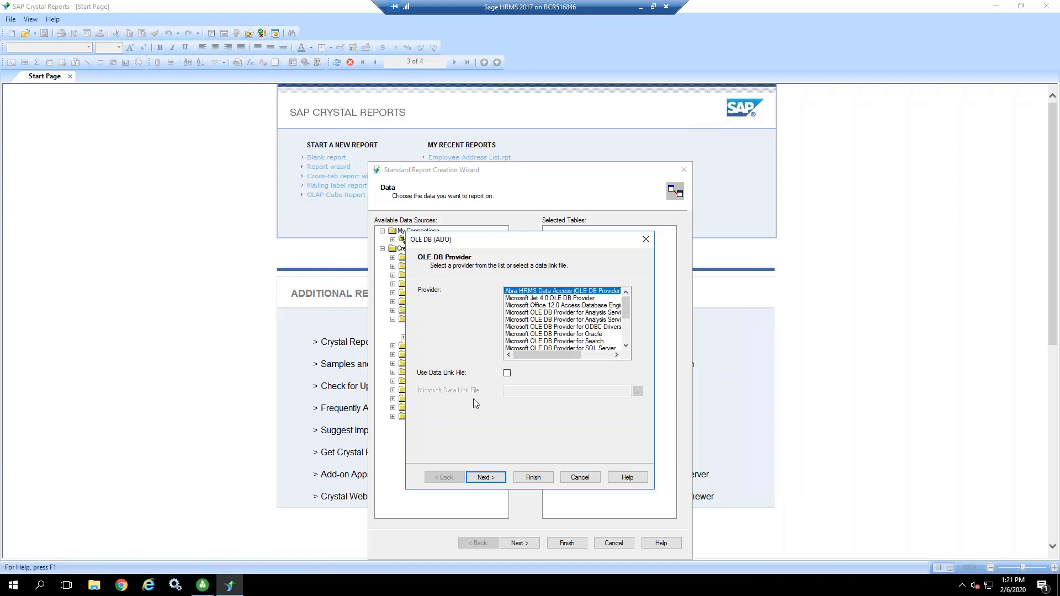
click(533, 478)
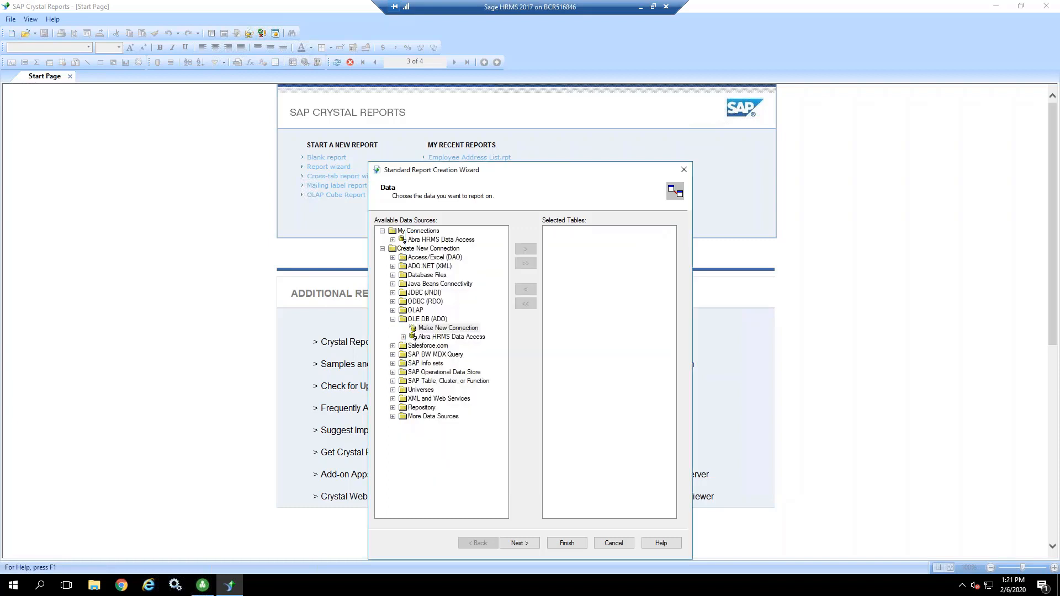
Step: Add the hrpersnl table from the OLE DB Abra HRMS Data Access connection to the report's selected tables
click(403, 337)
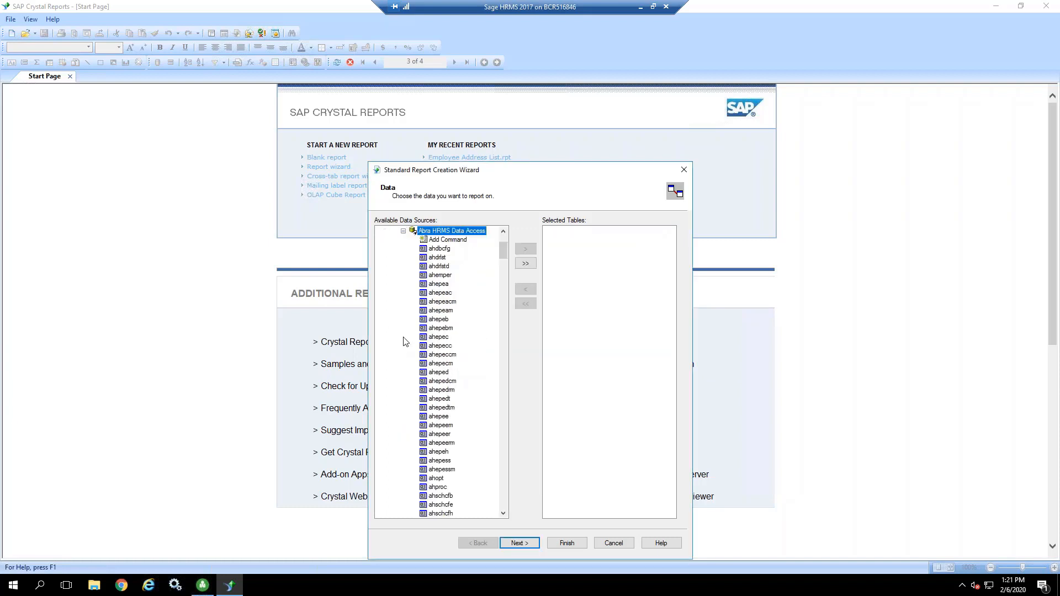
click(445, 462)
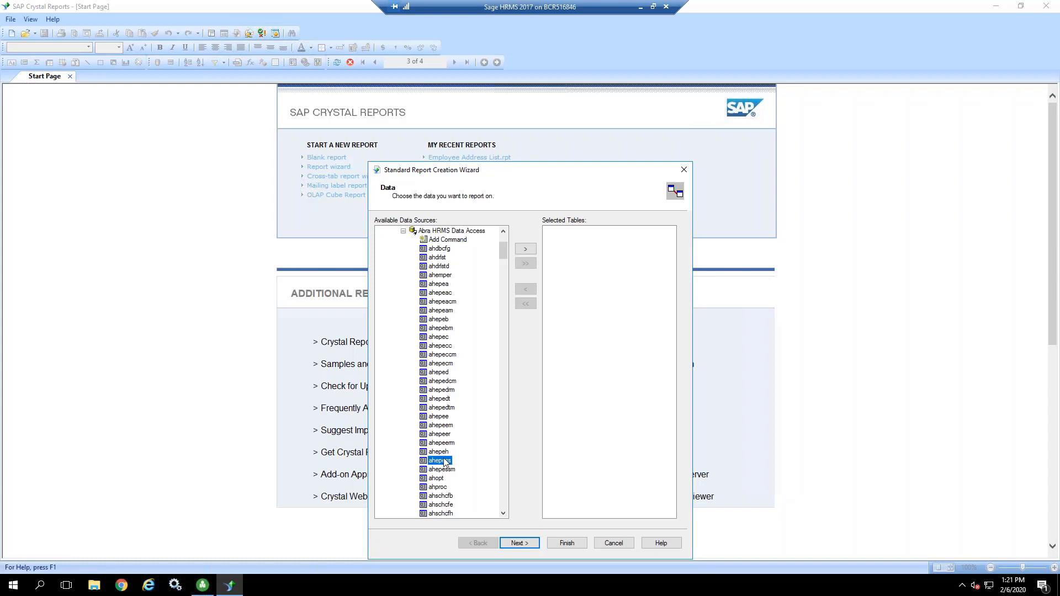
text(hrp)
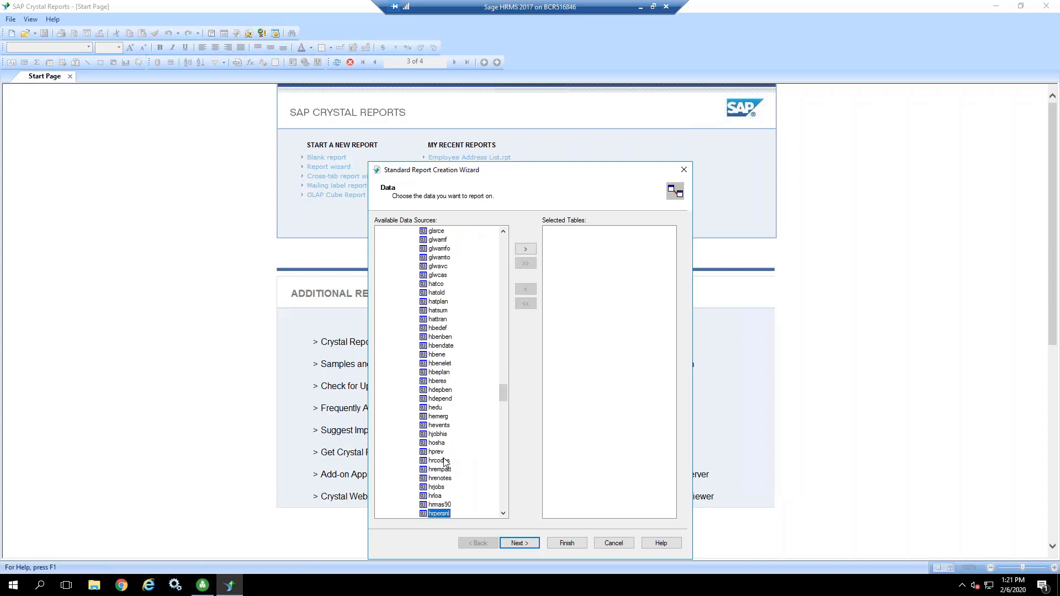
click(439, 390)
text(hjhrp)
click(526, 249)
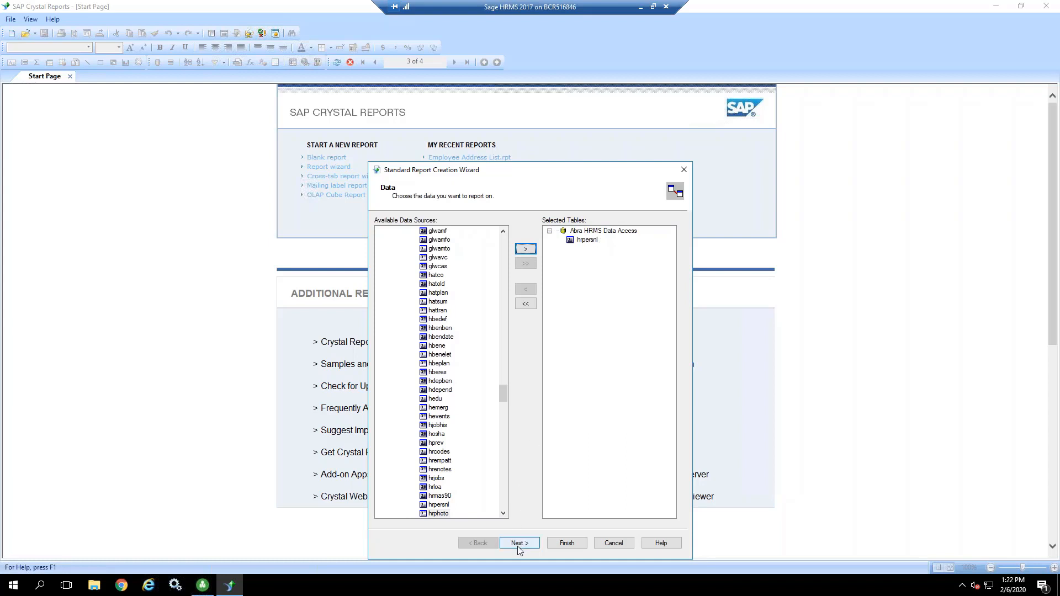
Step: Locate the upempl table among the available tables without adding it, and proceed to choosing the report's fields
click(439, 452)
text(uupempl)
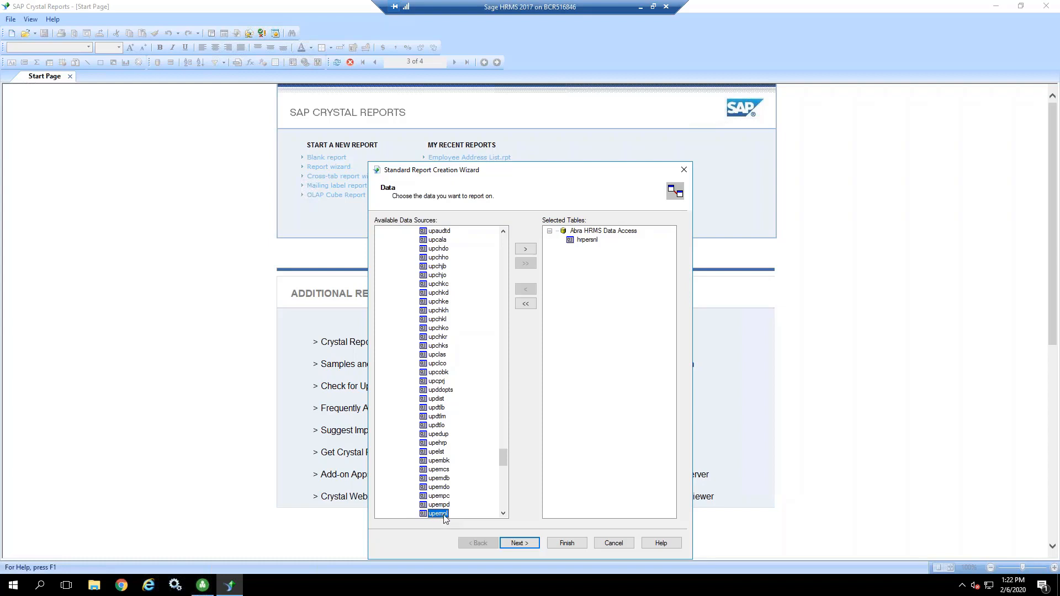
click(519, 544)
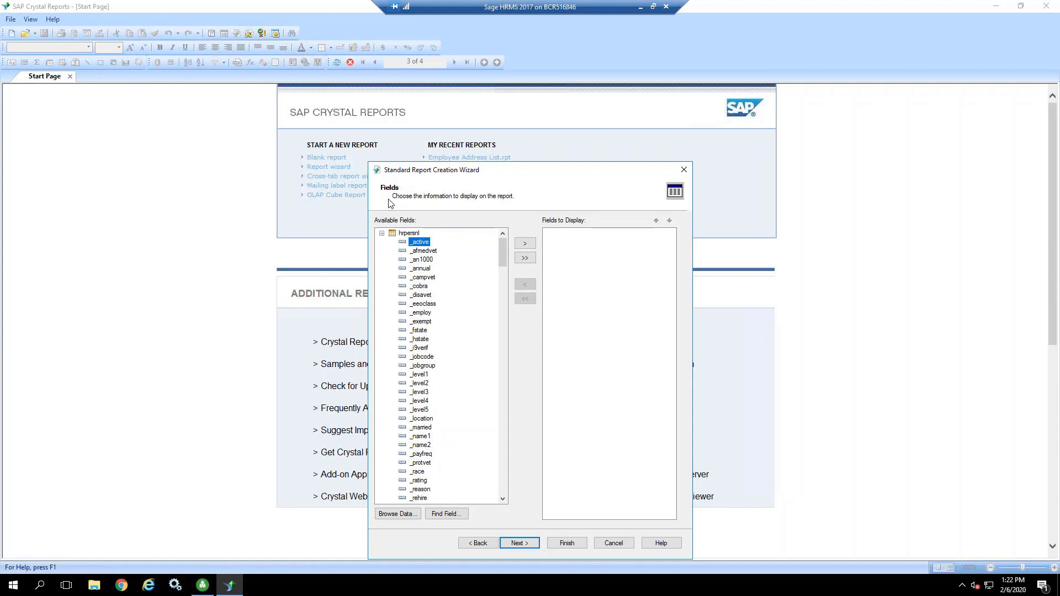
Step: Browse the data of the _name1 and _name2 fields and add _name1 to the fields to display
click(419, 437)
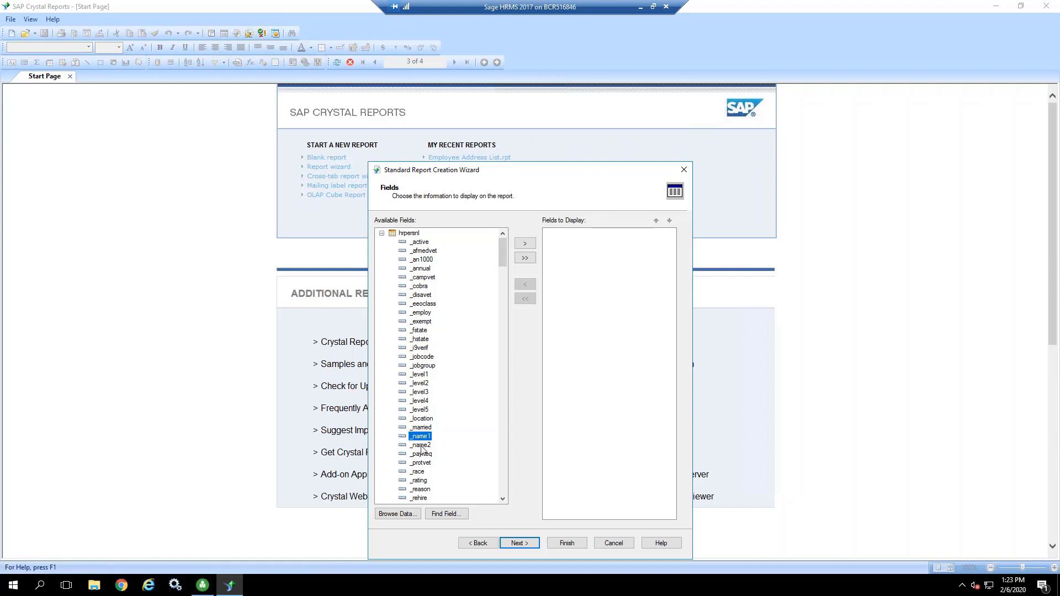
click(399, 514)
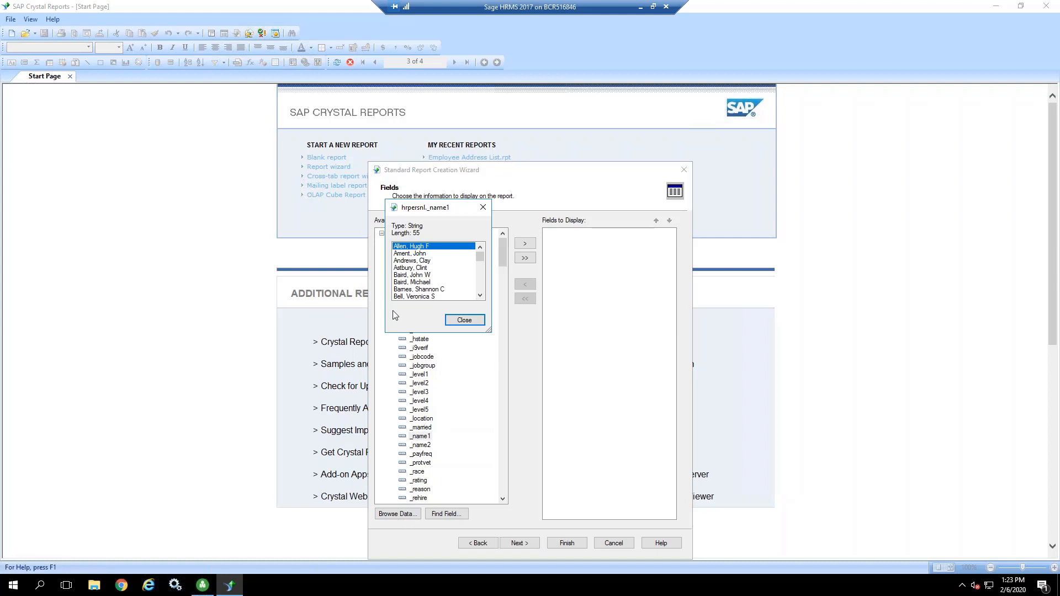
click(463, 321)
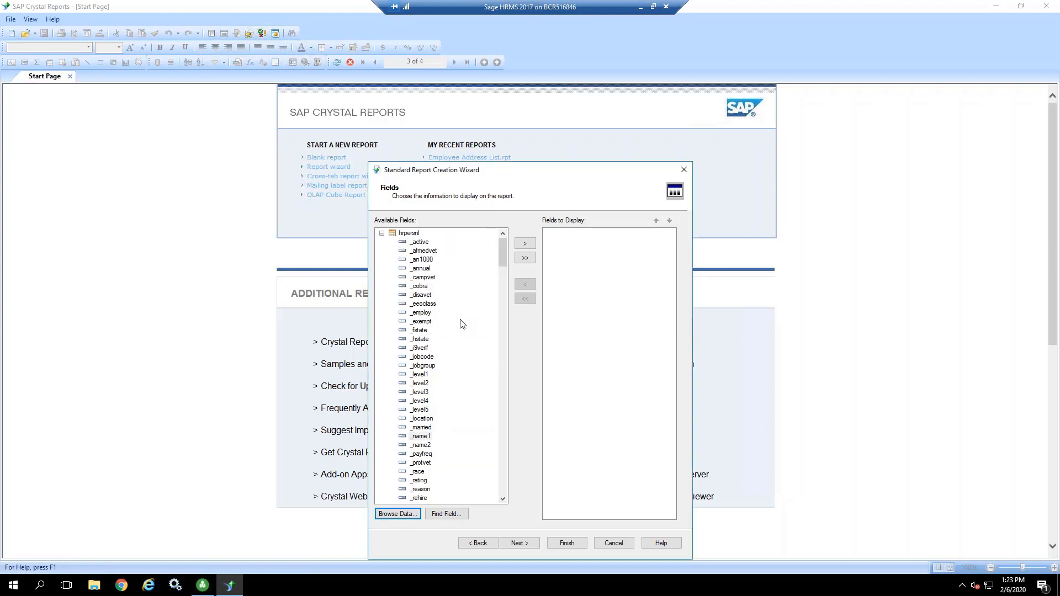
click(423, 446)
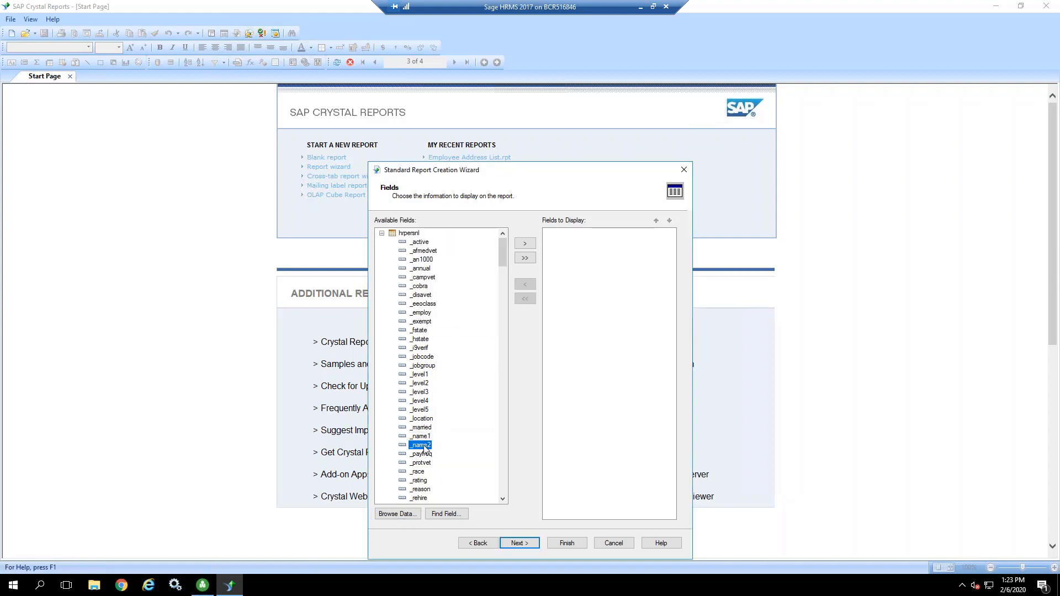
click(399, 515)
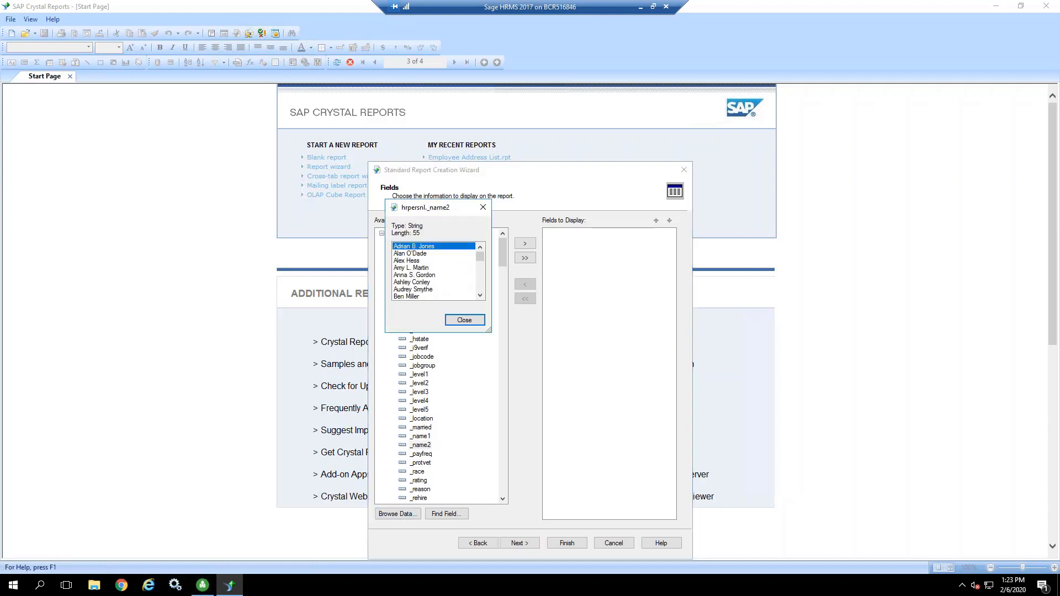
click(463, 321)
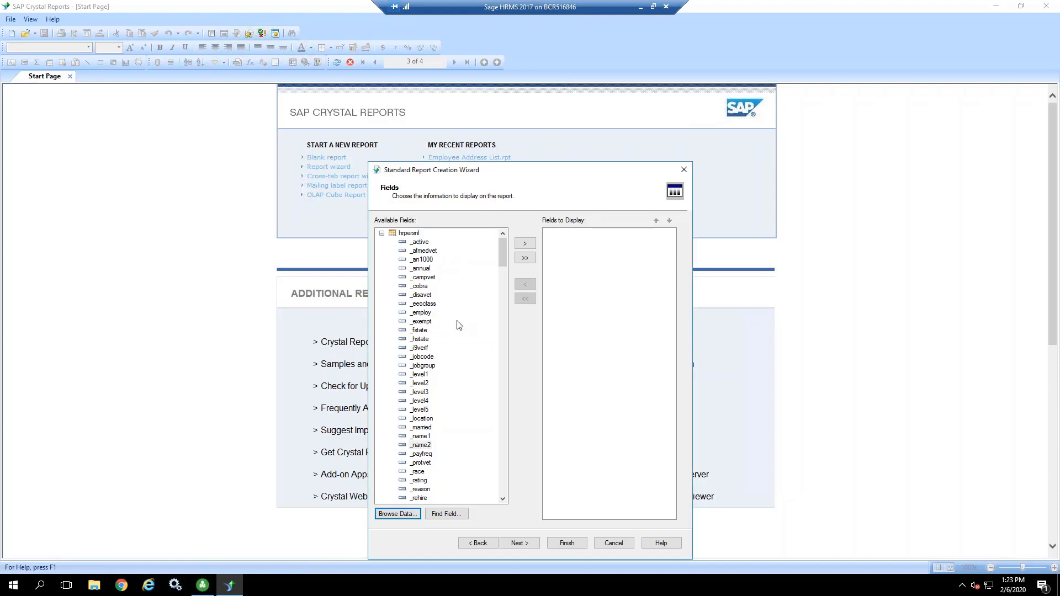
click(421, 437)
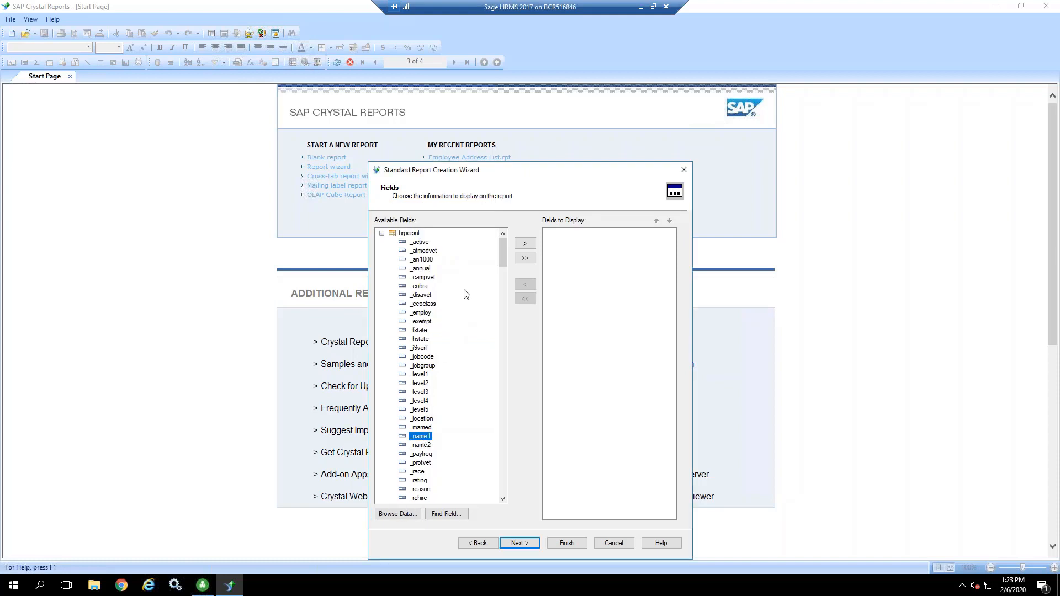
click(525, 244)
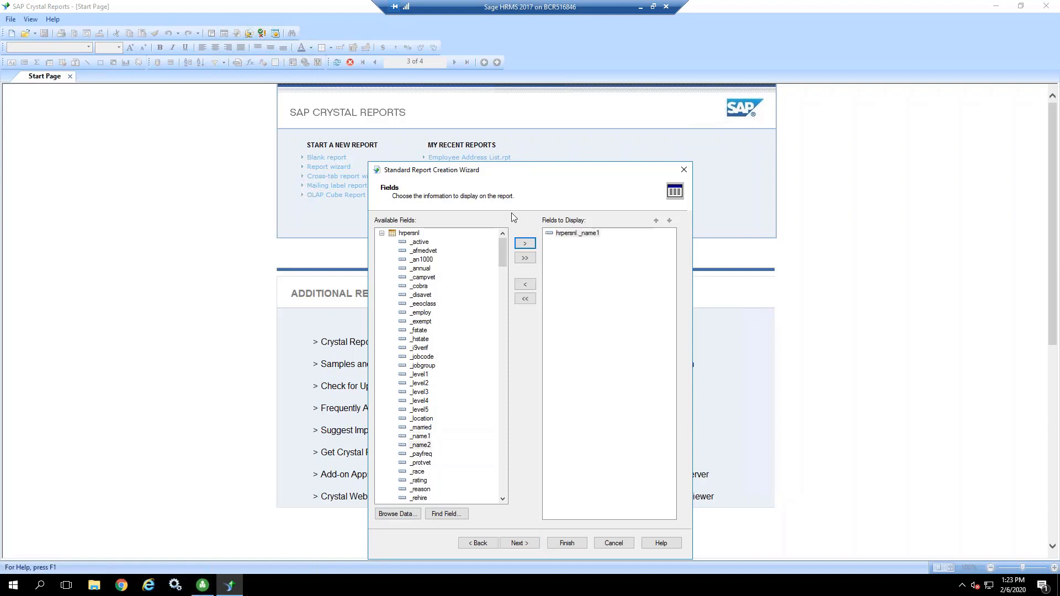
Step: Browse the data of the p_empno field and add it to the fields to display
drag(502, 252, 508, 333)
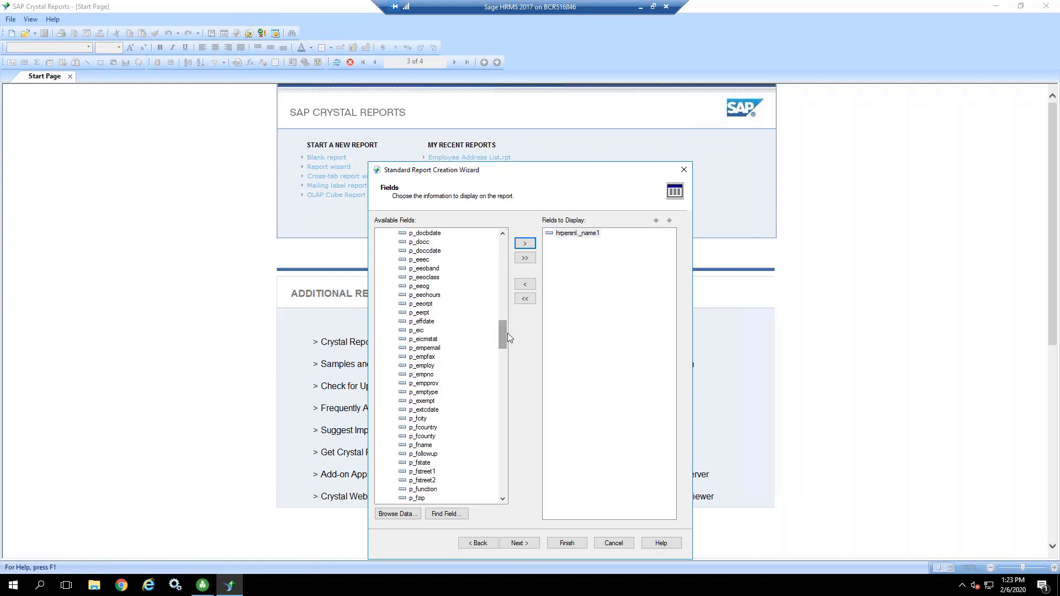
click(425, 374)
click(397, 514)
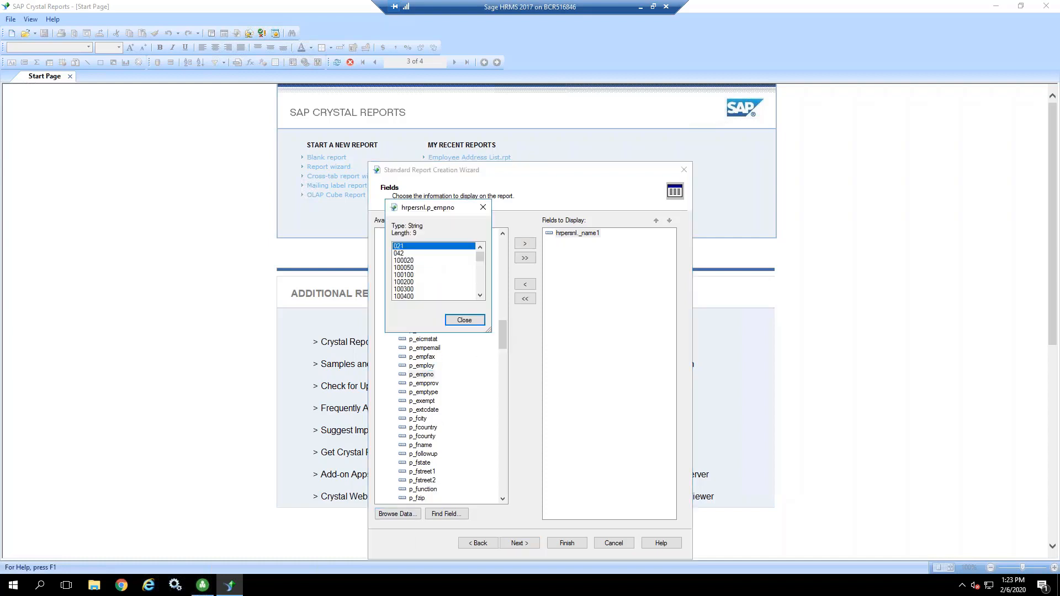
click(464, 320)
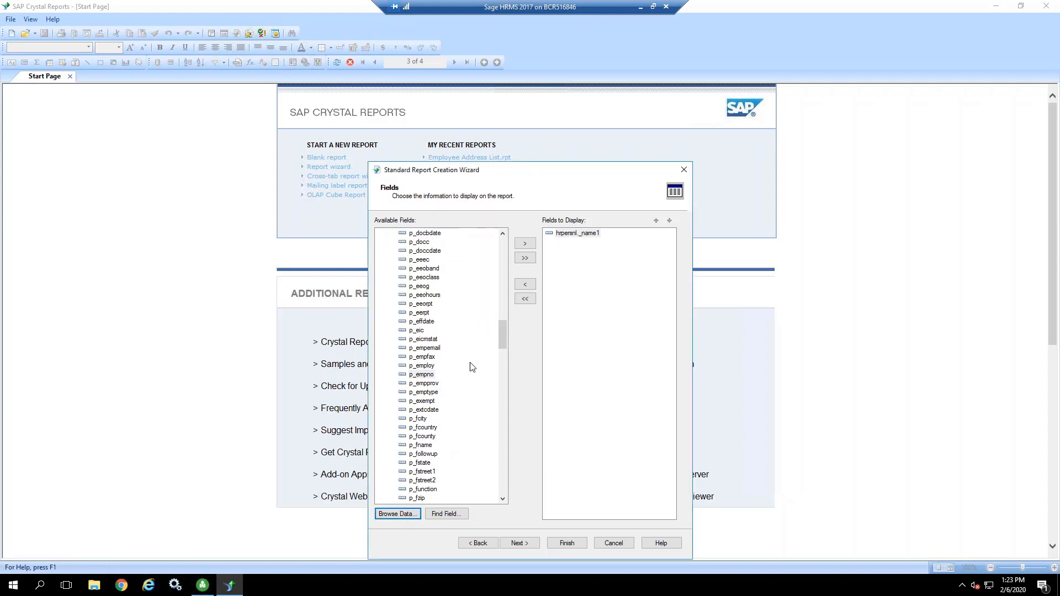
click(425, 376)
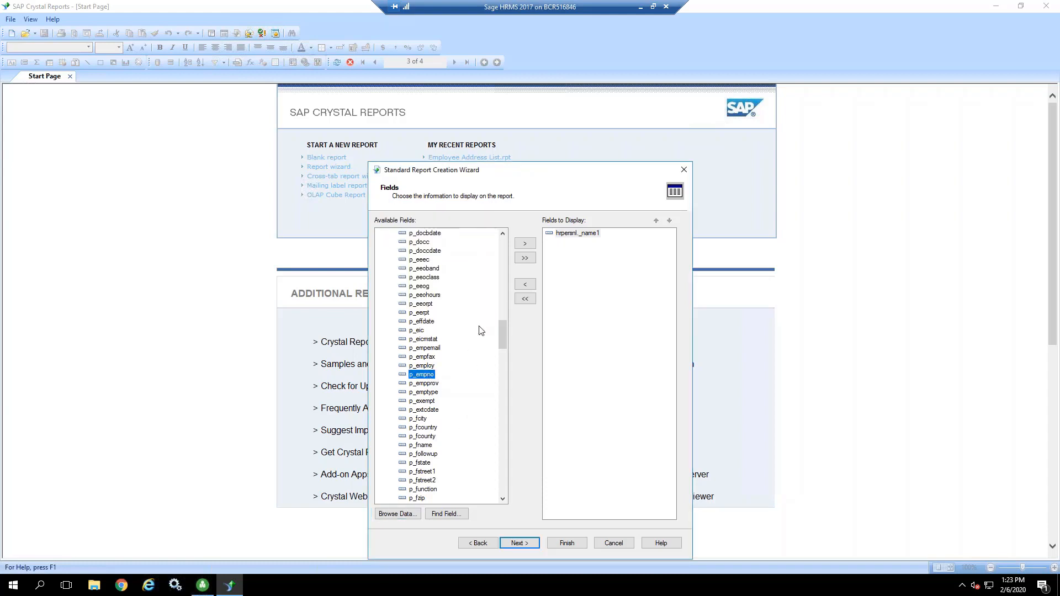
click(525, 244)
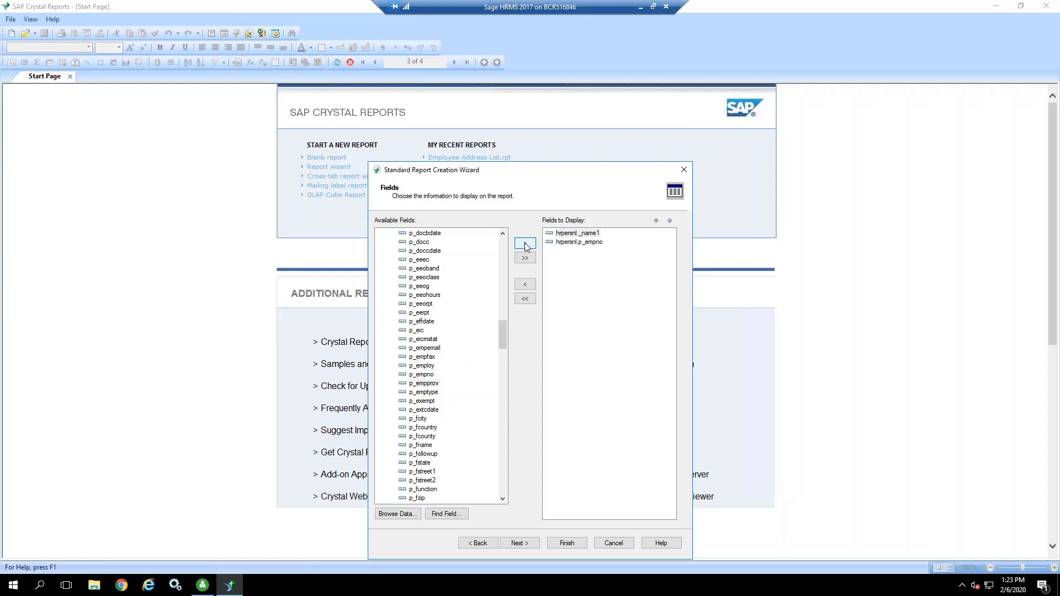
Step: Add the home phone field p_hphone from hrpersnl to the fields to display
click(421, 420)
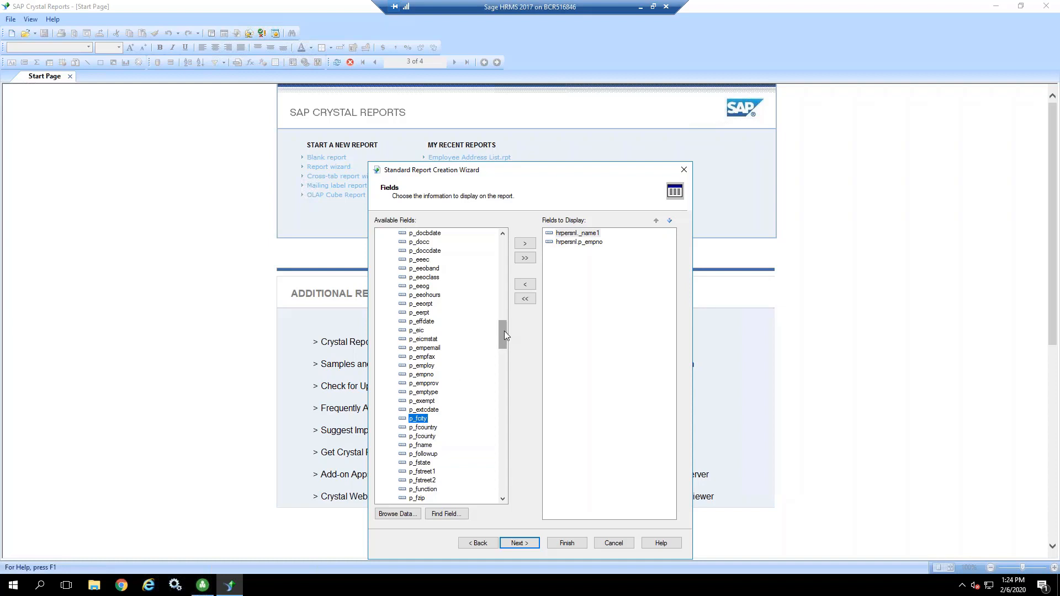
drag(505, 330, 502, 349)
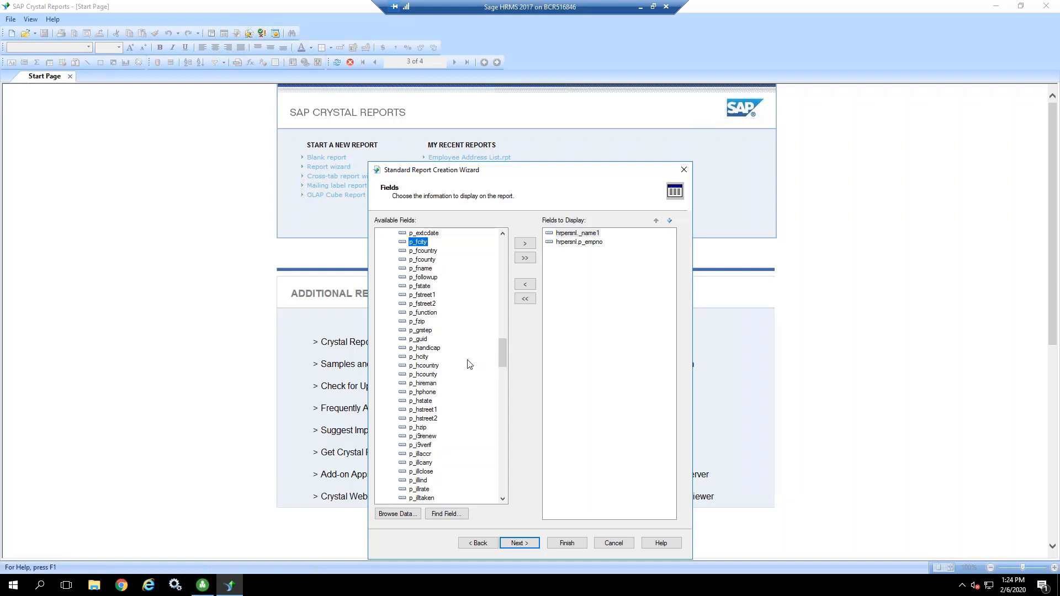
click(430, 392)
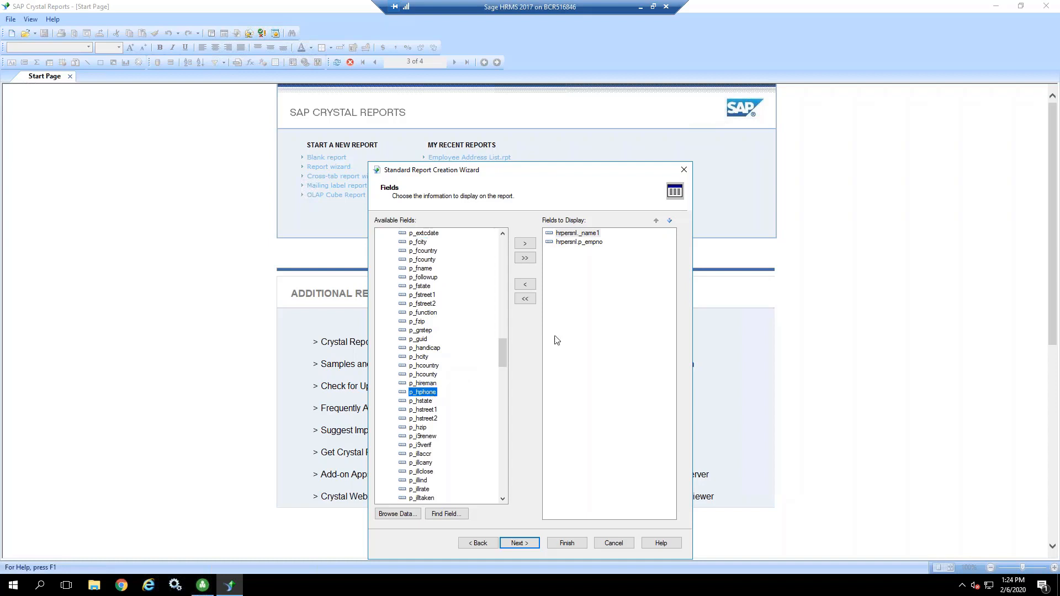
click(526, 244)
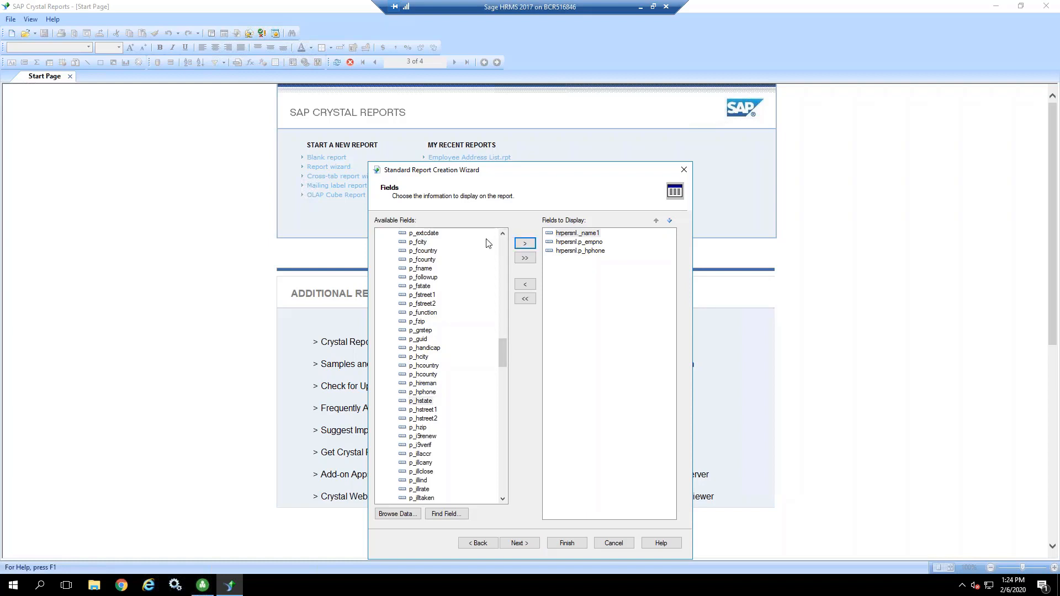
Step: Add the home street field p_hstreet1 from hrpersnl to the fields to display
click(502, 234)
click(503, 234)
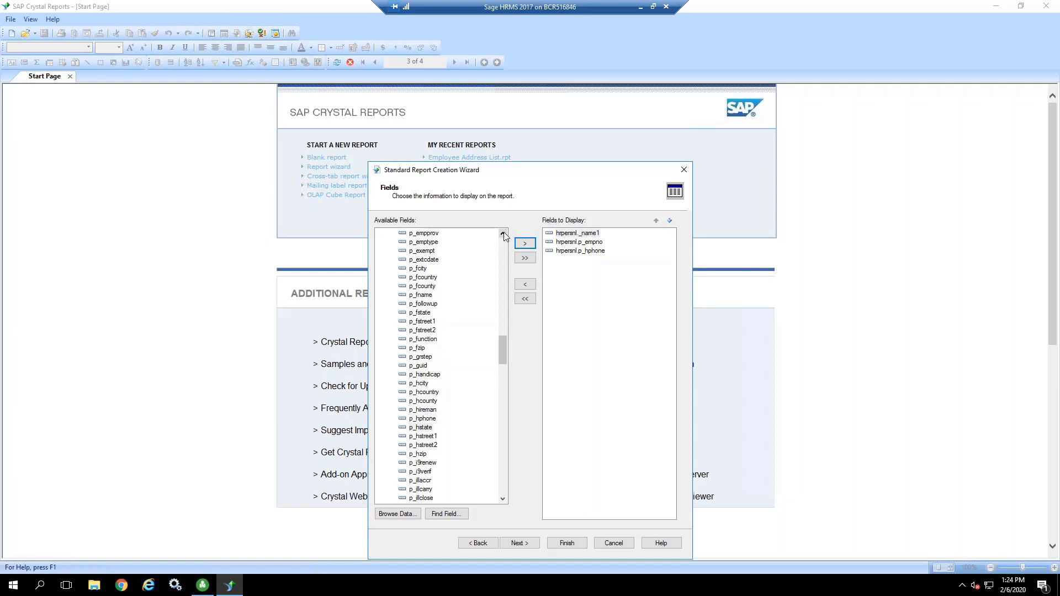
click(503, 234)
click(502, 234)
click(502, 234)
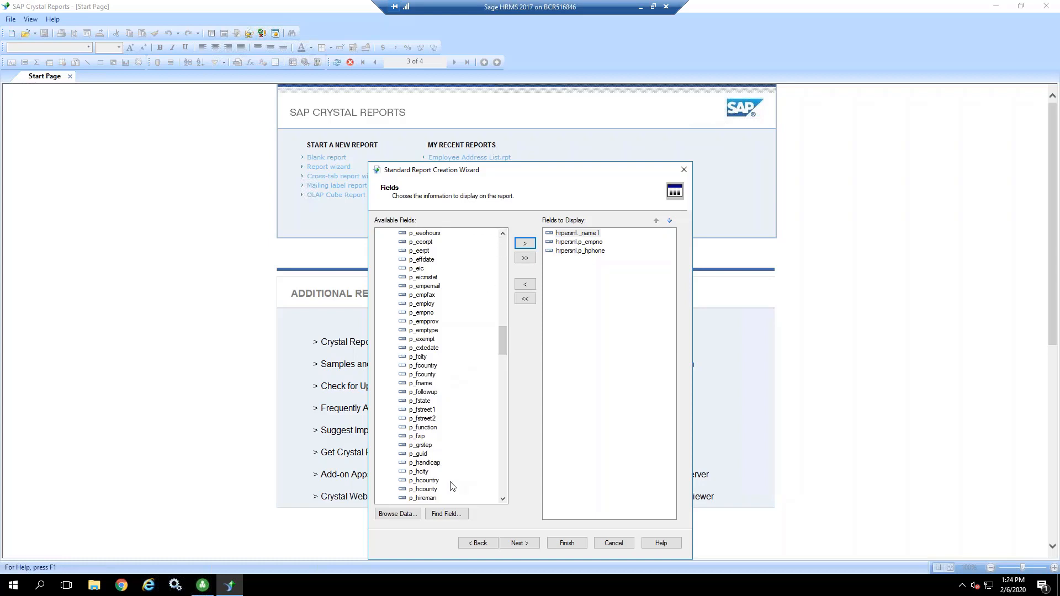
click(503, 499)
click(502, 499)
click(502, 499)
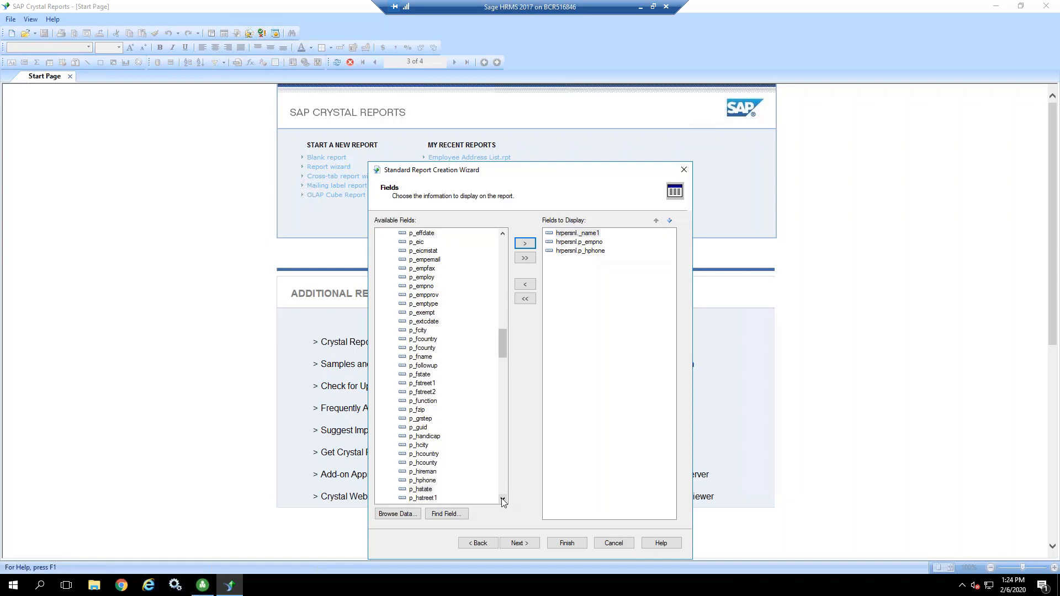
click(502, 499)
click(436, 490)
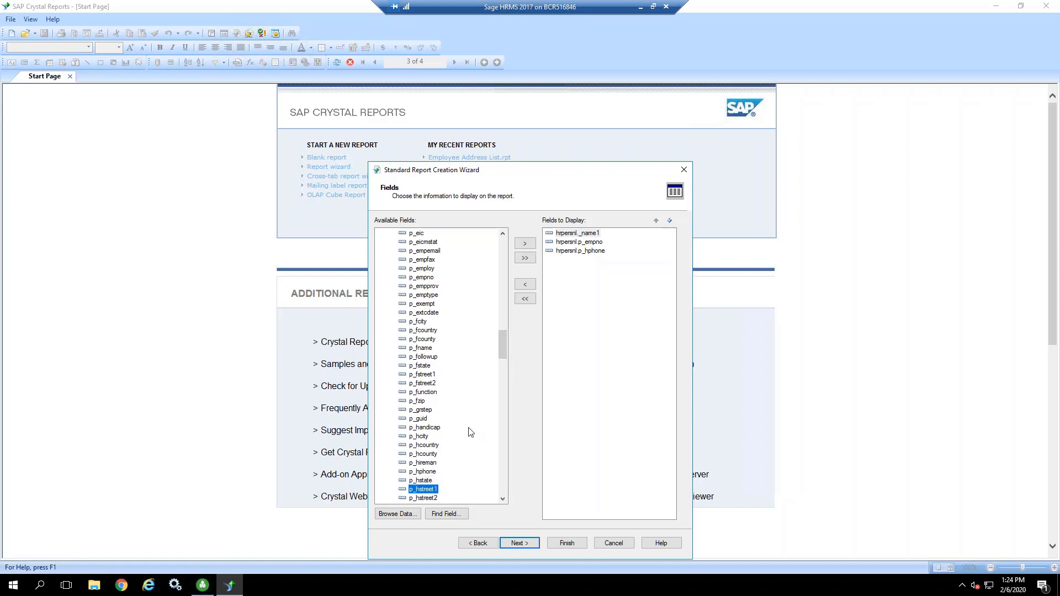
click(525, 245)
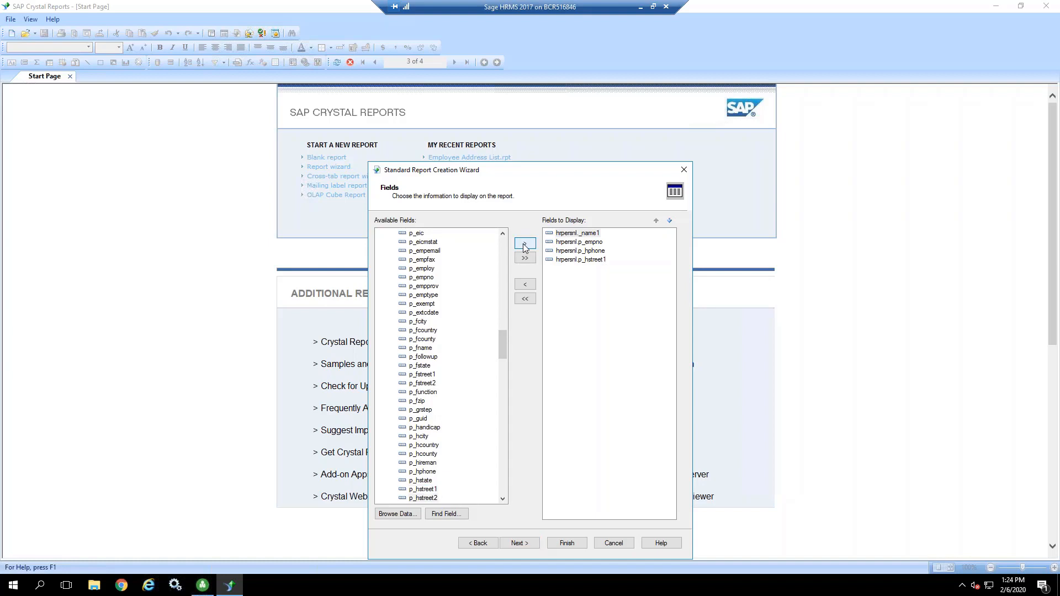
Step: Add the home city, state and zip fields p_hcity, p_hstate and p_hzip to the fields to display
click(420, 436)
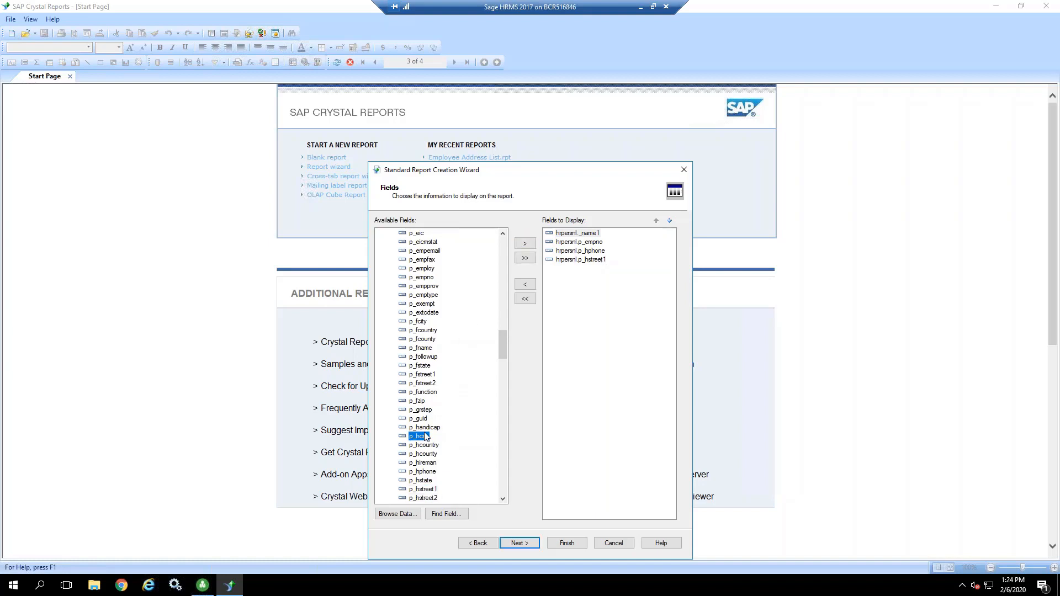
click(527, 246)
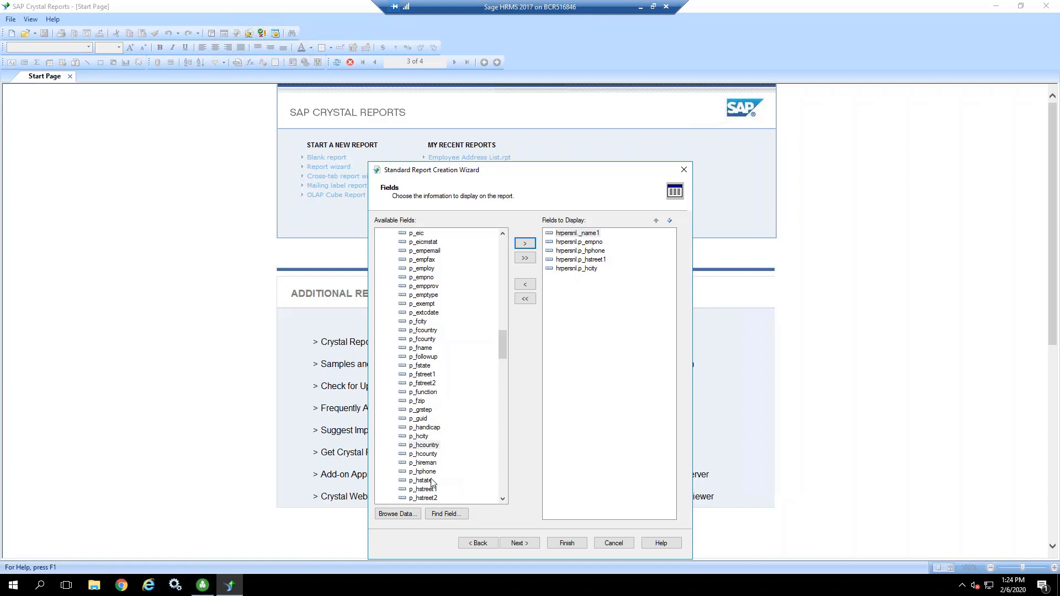
click(432, 481)
click(525, 243)
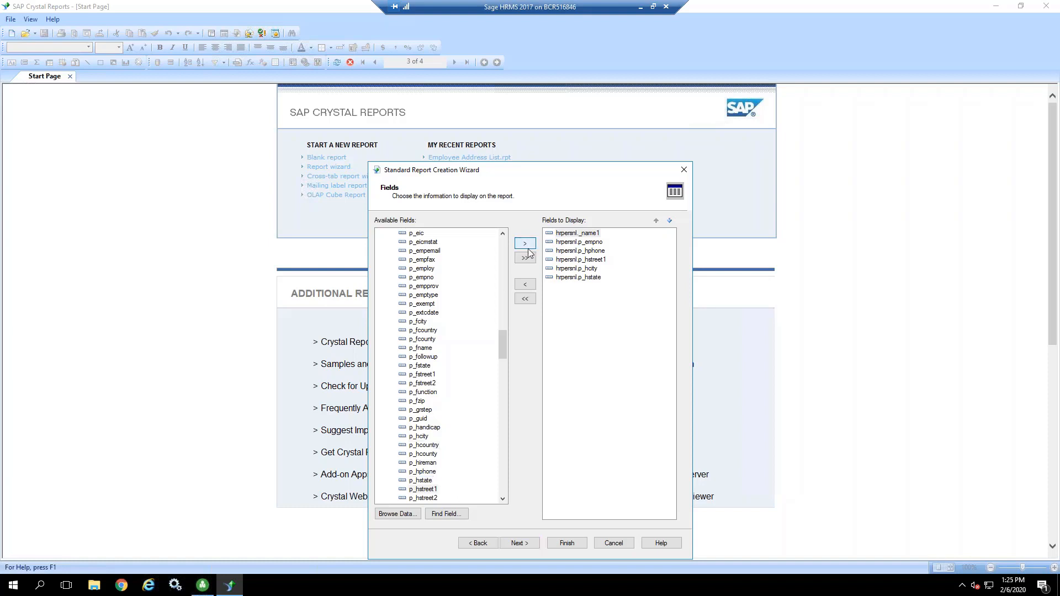
scroll(469, 359, down, 2)
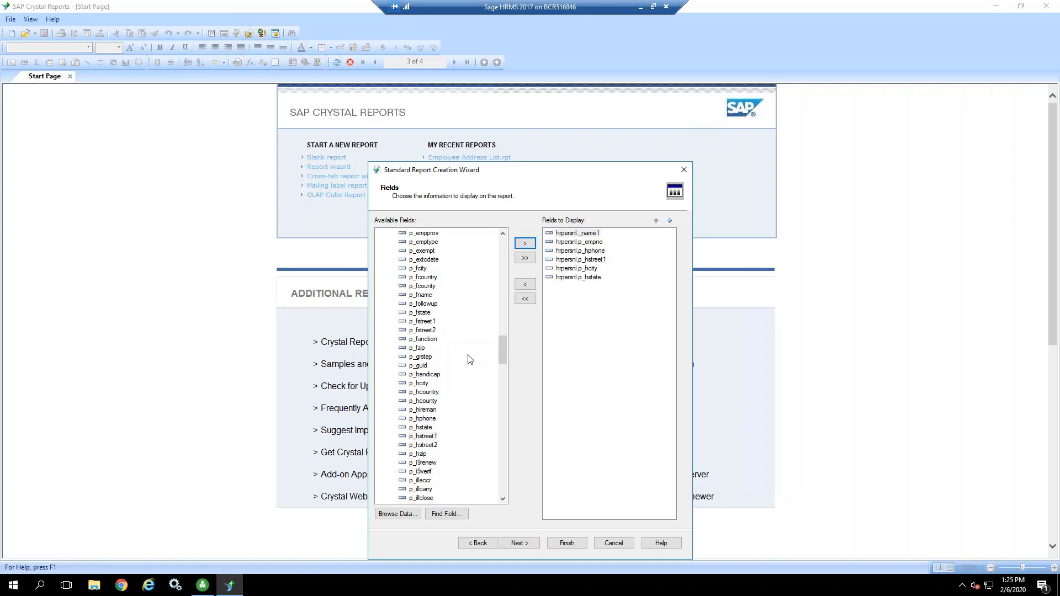
click(420, 454)
click(525, 243)
Step: Move p_empno below p_hstreet1 in the display order, and return it to its place directly after _name1
click(557, 286)
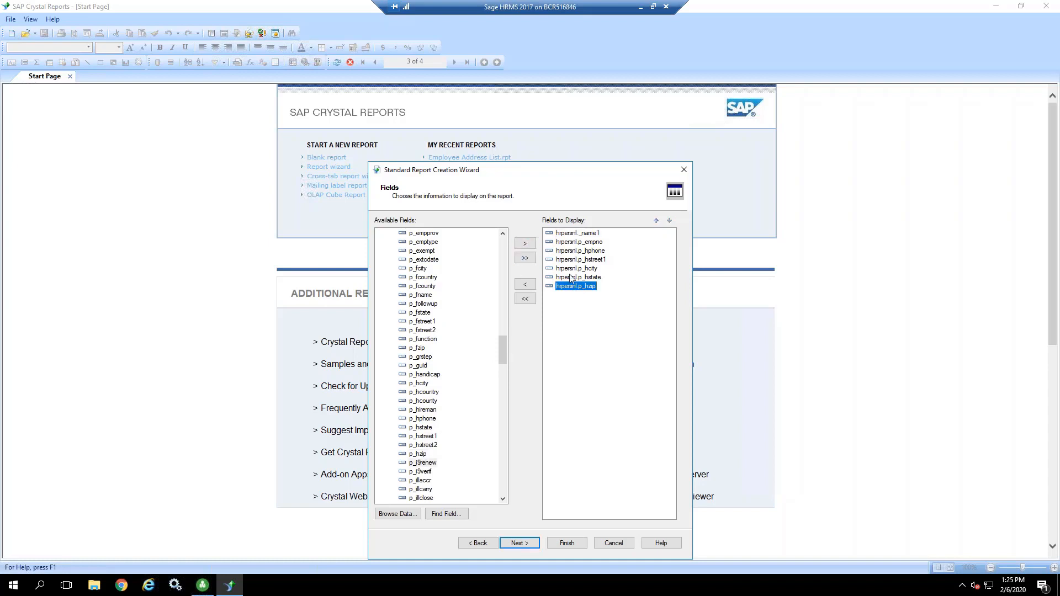
click(582, 243)
drag(570, 244, 569, 270)
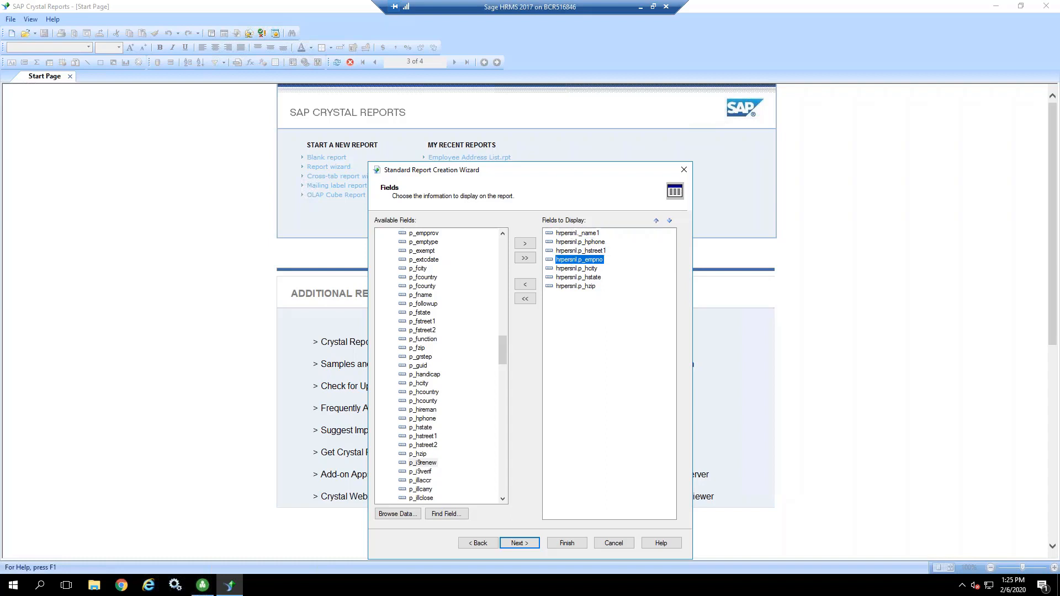
click(656, 221)
click(656, 222)
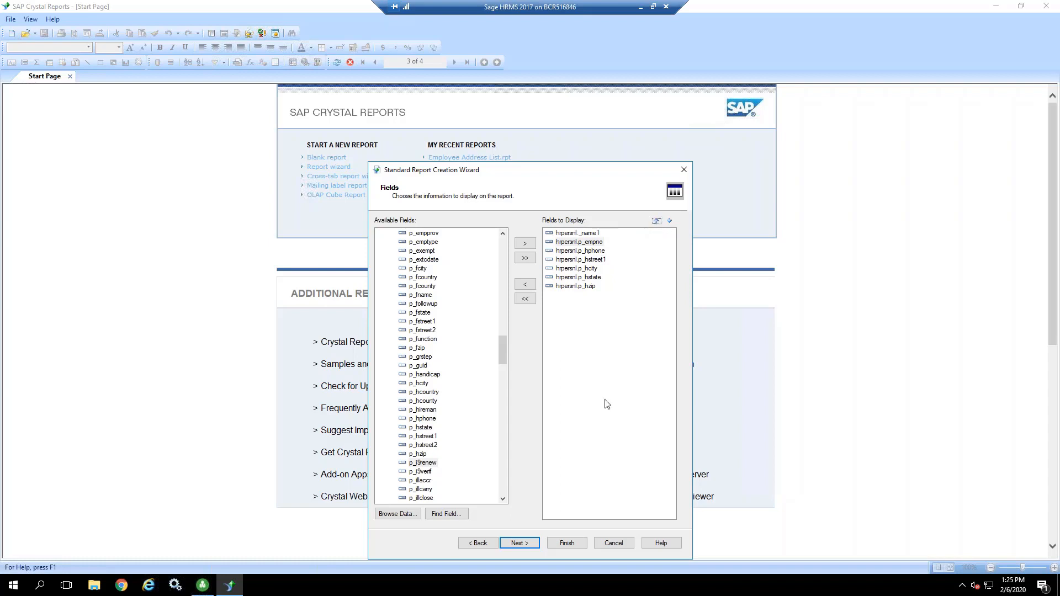
Step: Proceed to grouping and group the report by the hrpersnl p_company field in ascending order
click(518, 543)
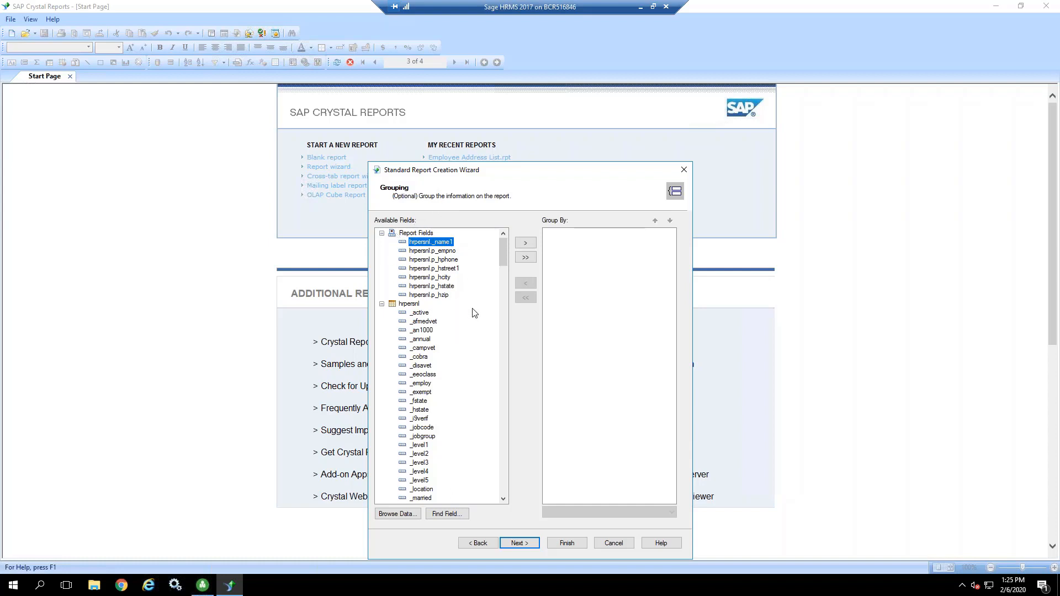
click(503, 499)
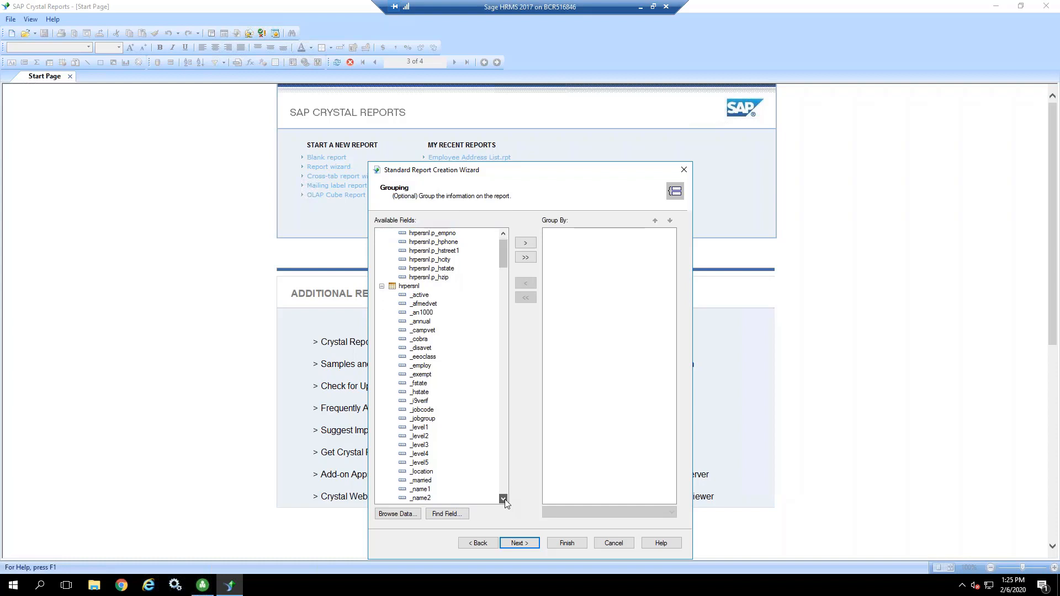
drag(503, 499, 503, 499)
click(425, 436)
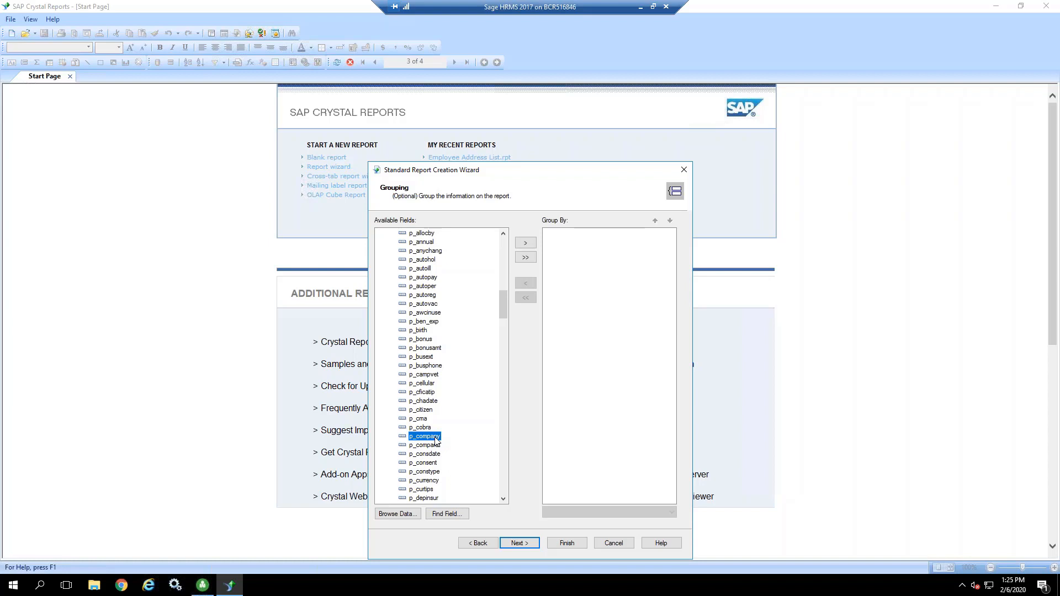
click(525, 243)
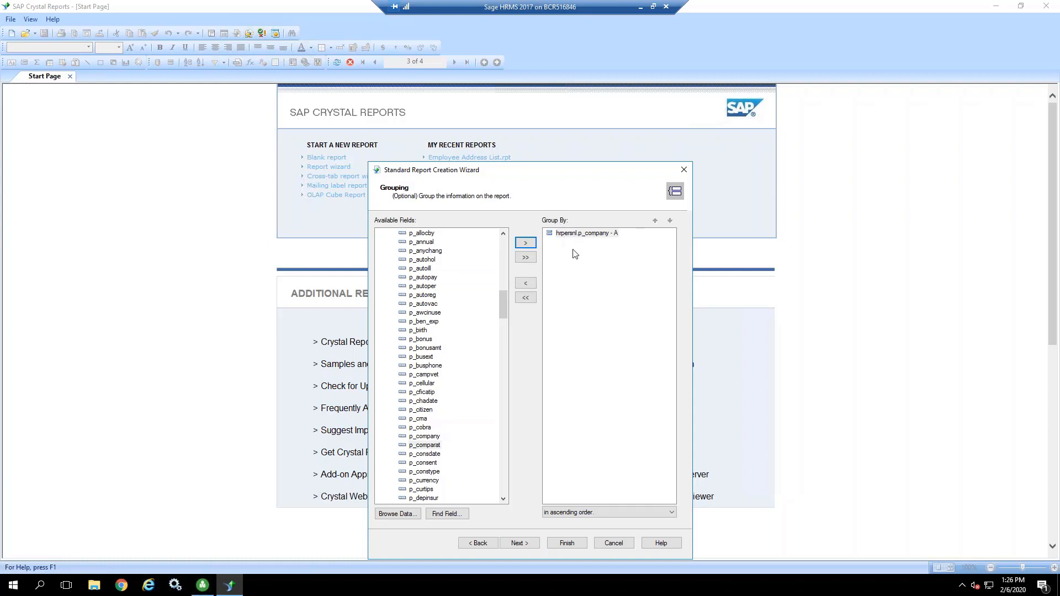
click(602, 513)
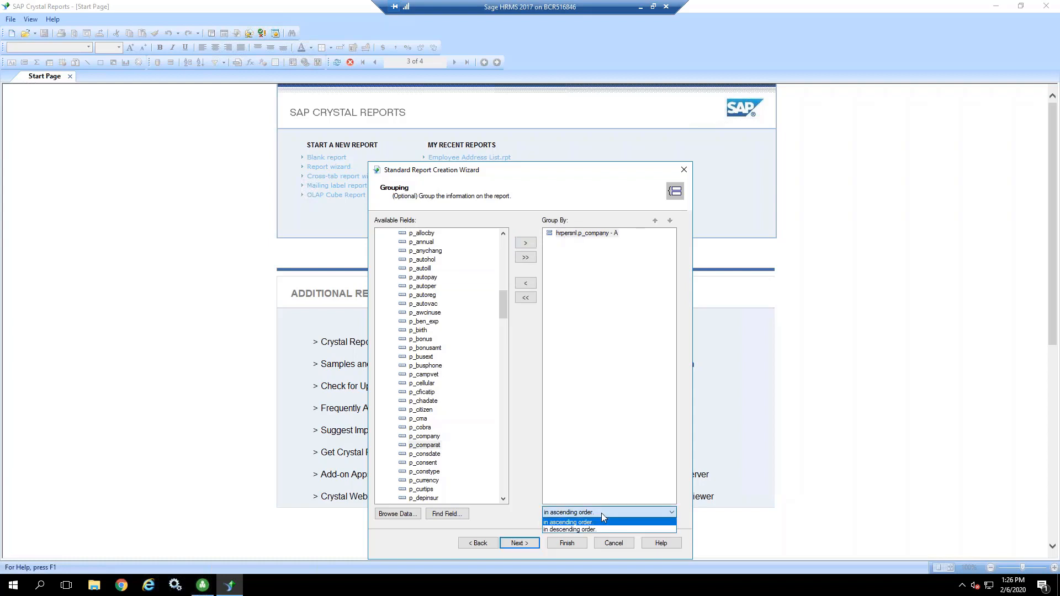
click(601, 513)
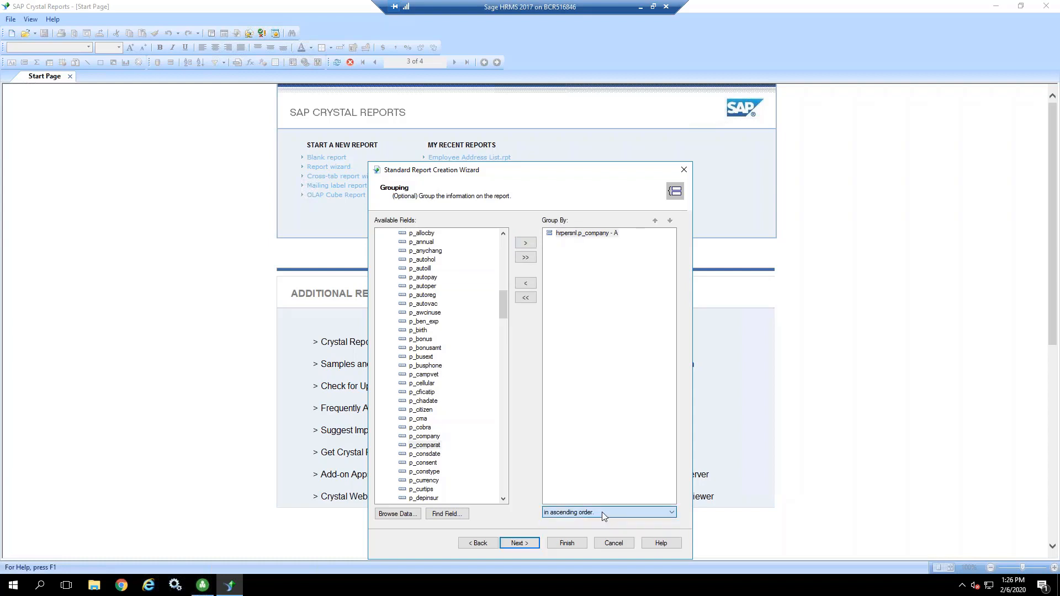
Step: Proceed to the summaries and add a Count of _name1 for the p_company group
click(519, 543)
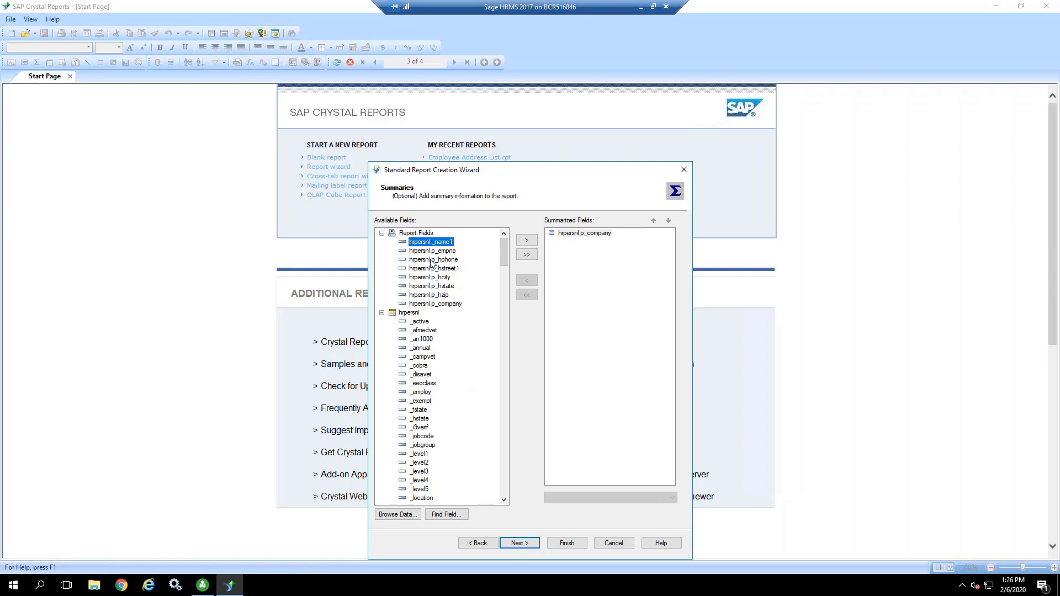
click(527, 242)
click(585, 244)
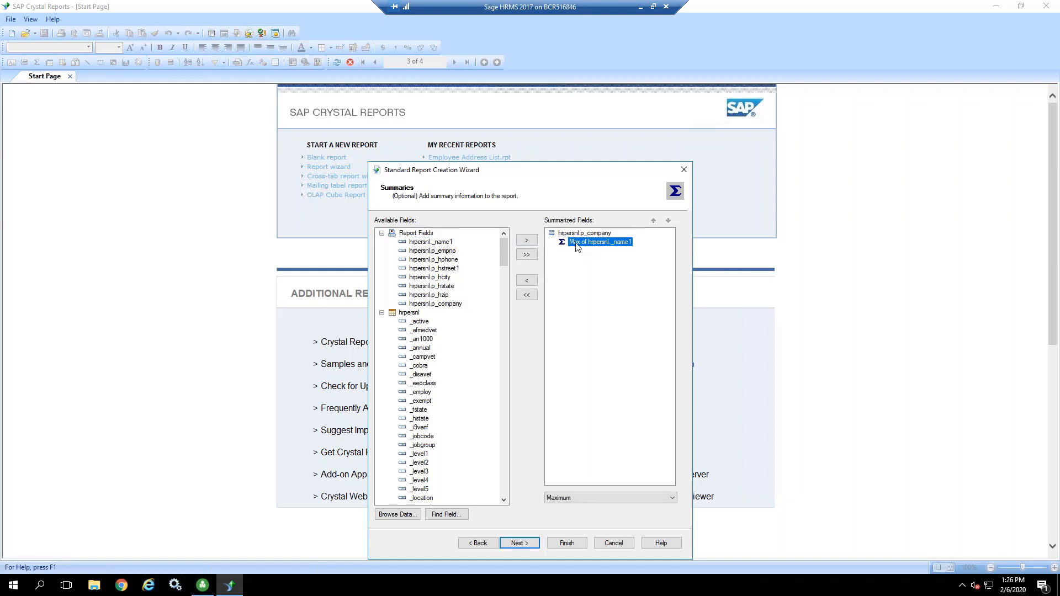
click(577, 498)
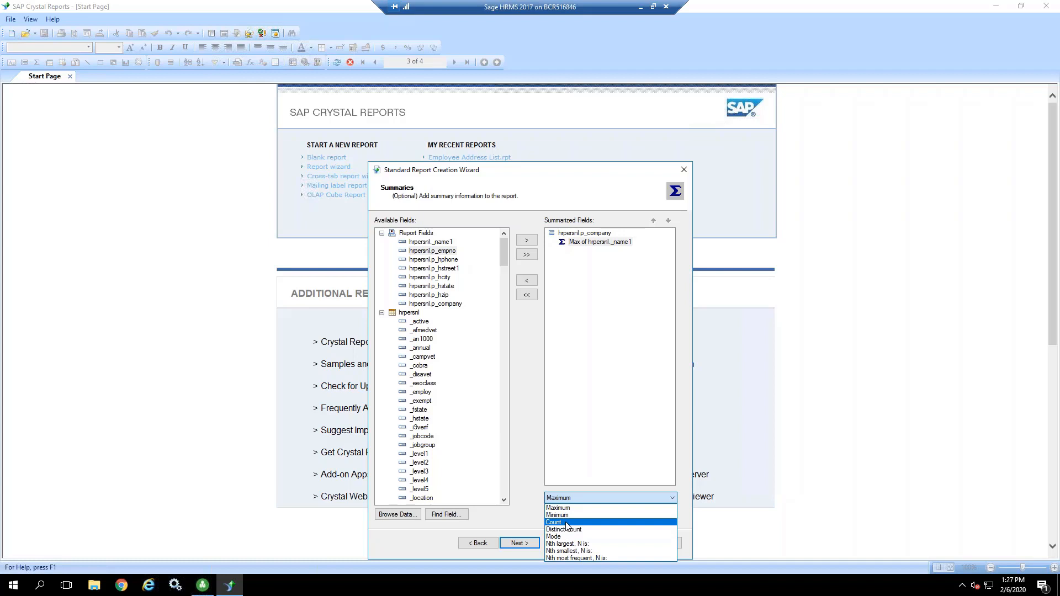
click(566, 523)
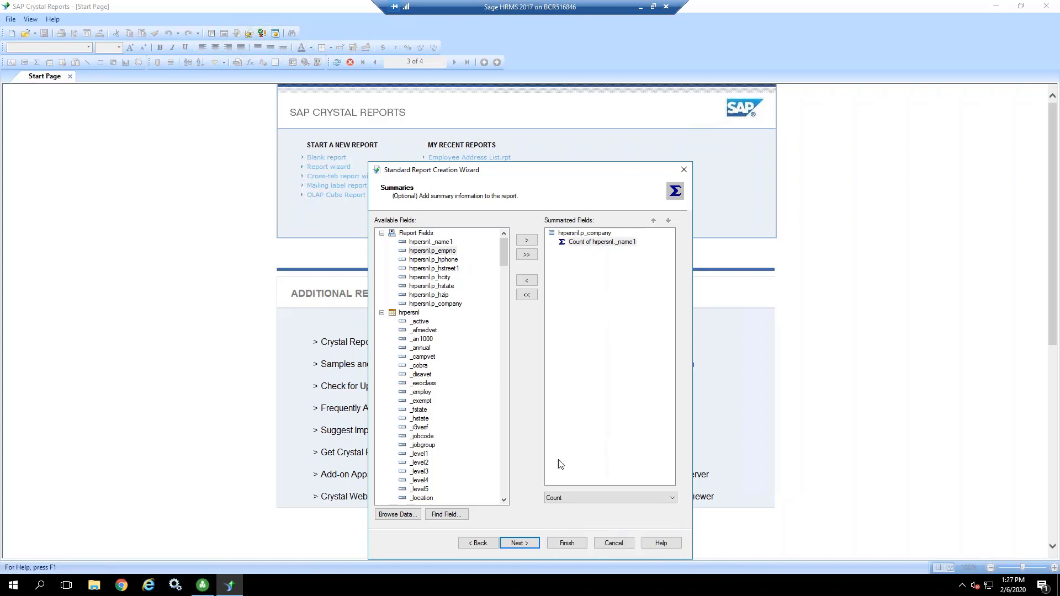
Step: Keep the p_company group ordering at None and the chart option at No Chart, and proceed to record selection
click(521, 545)
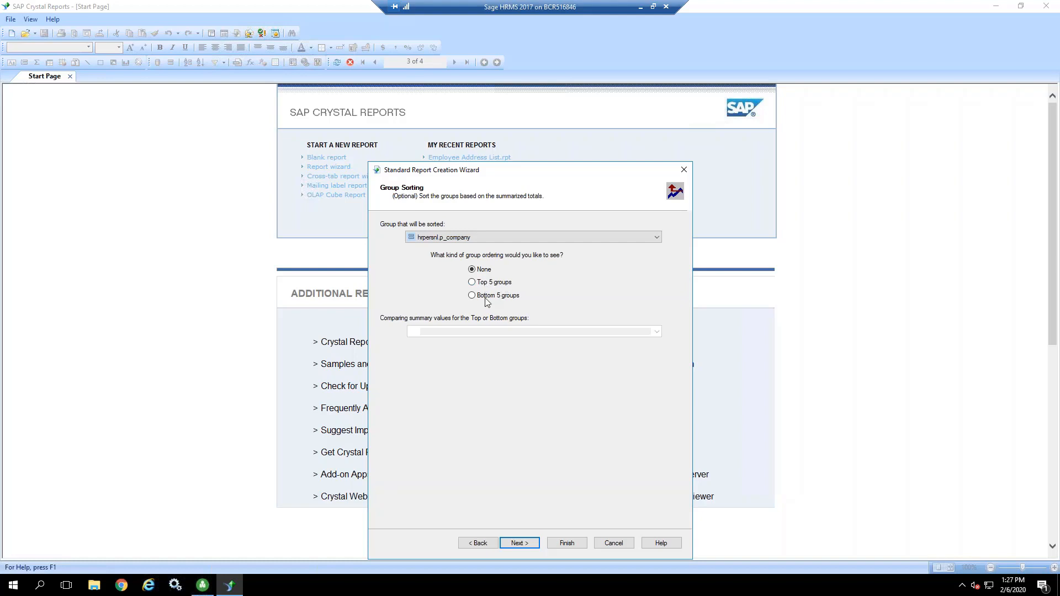
click(494, 236)
click(494, 236)
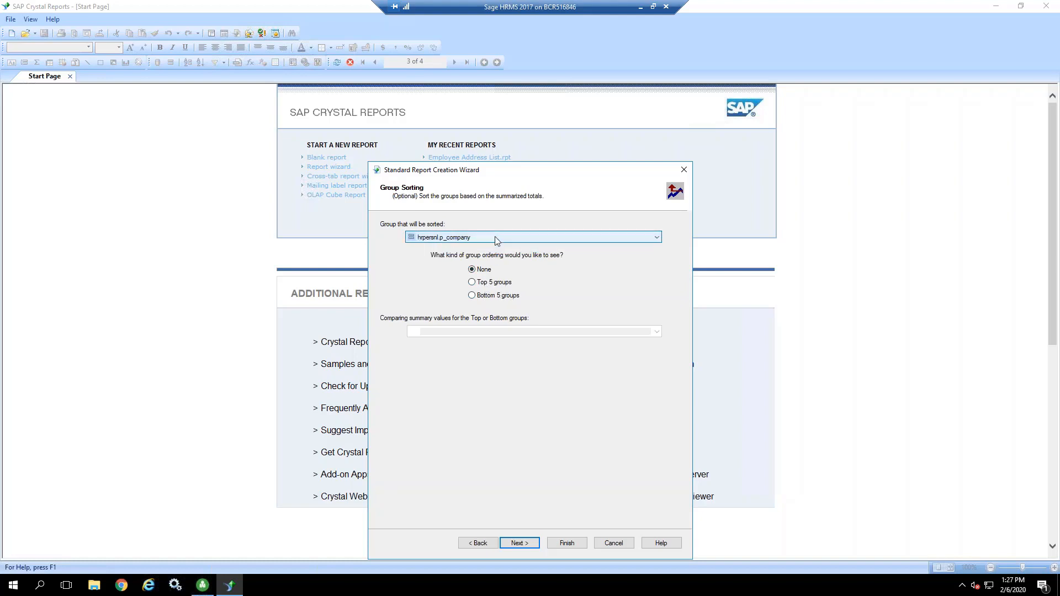
click(520, 543)
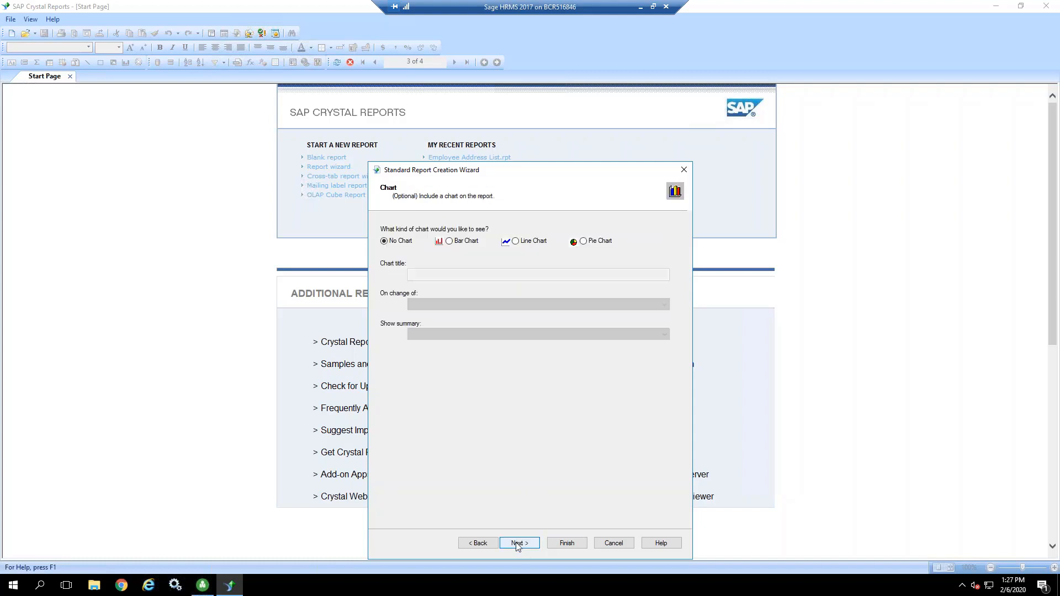
click(518, 544)
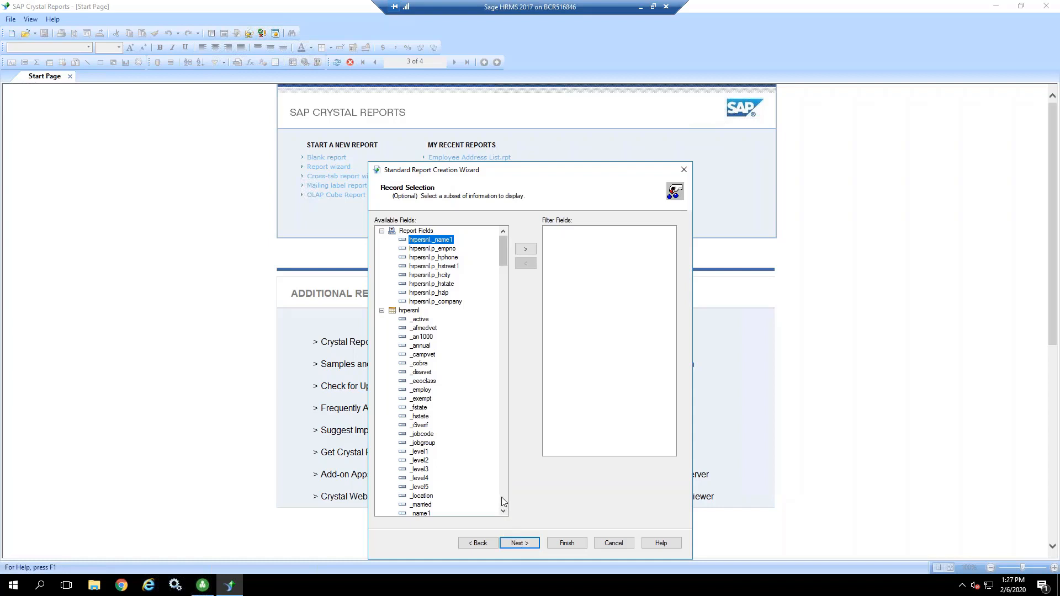
Step: Filter the records on the hrpersnl p_active field with the condition is equal to A
scroll(505, 497, down, 20)
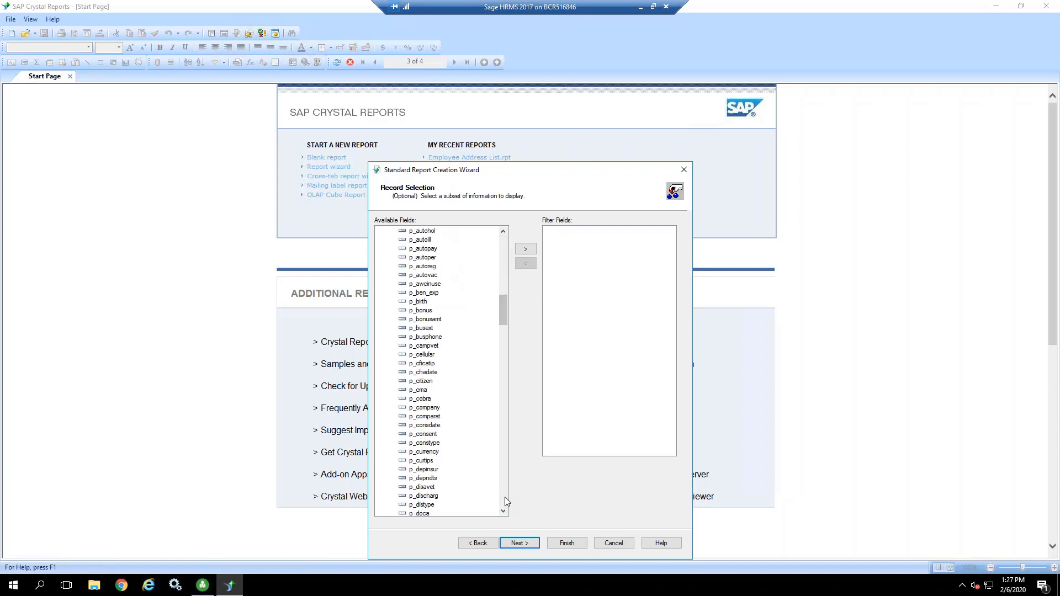
click(503, 231)
click(503, 231)
click(503, 231)
click(503, 231)
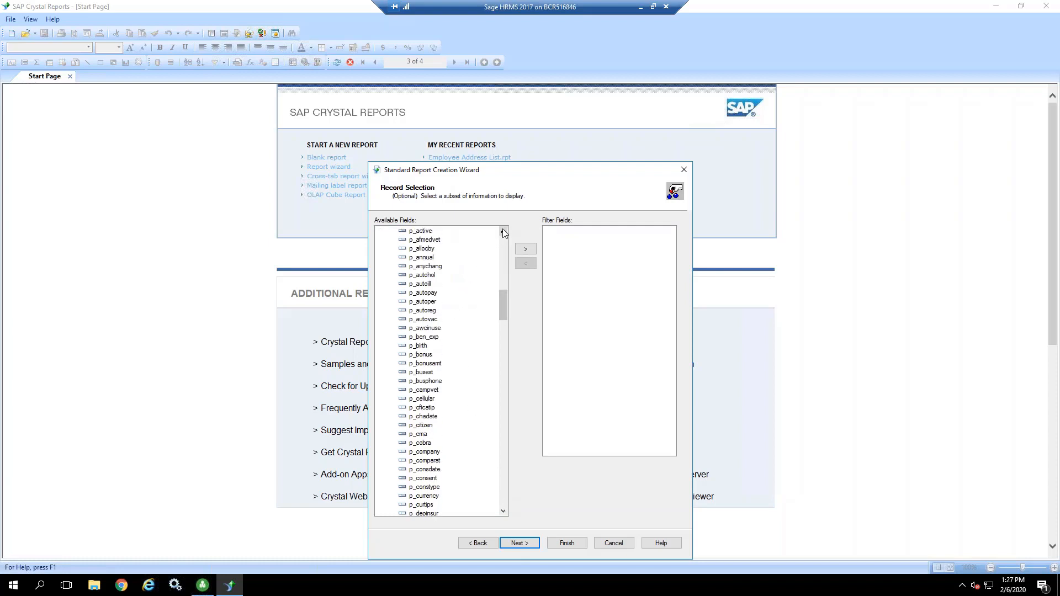
click(503, 231)
click(502, 231)
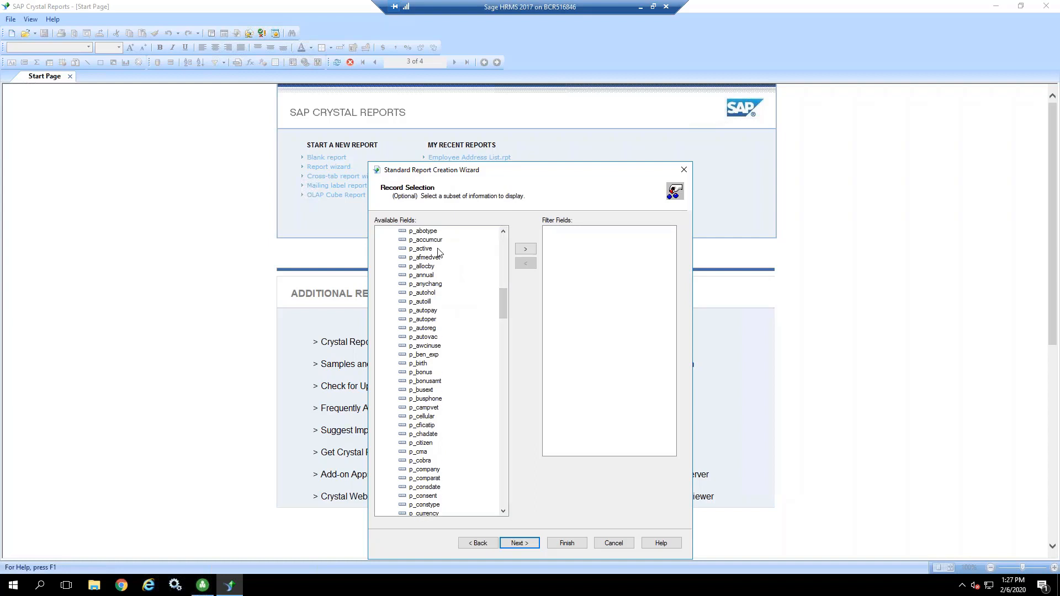
click(421, 249)
click(526, 250)
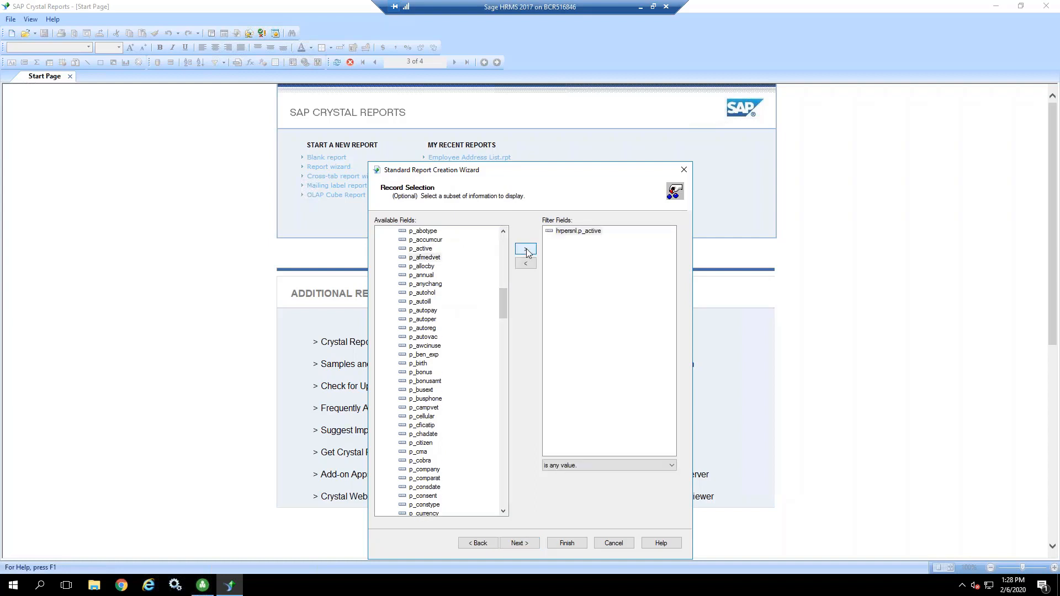
click(624, 465)
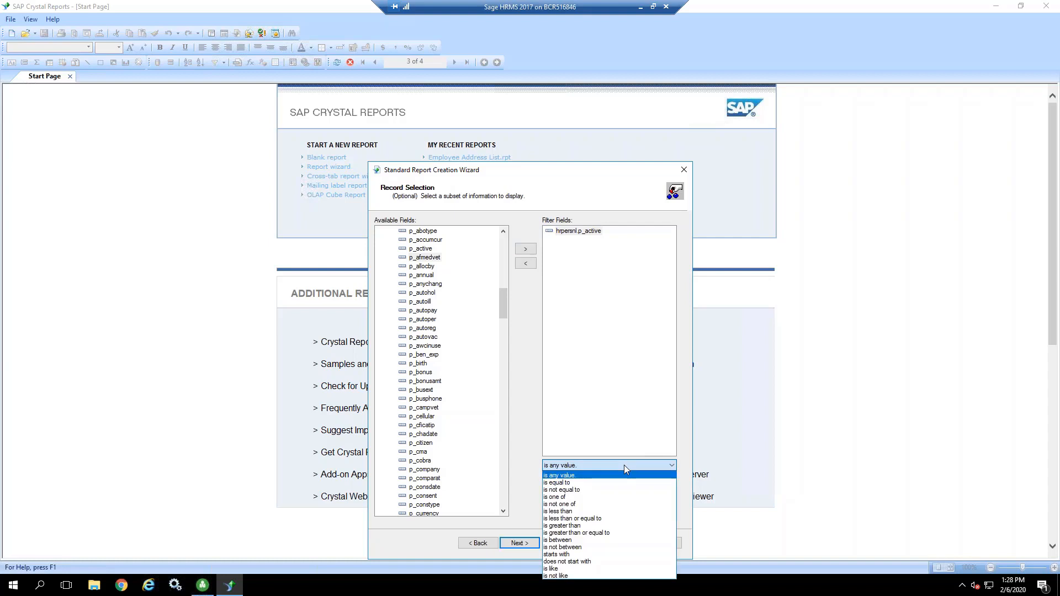
click(572, 484)
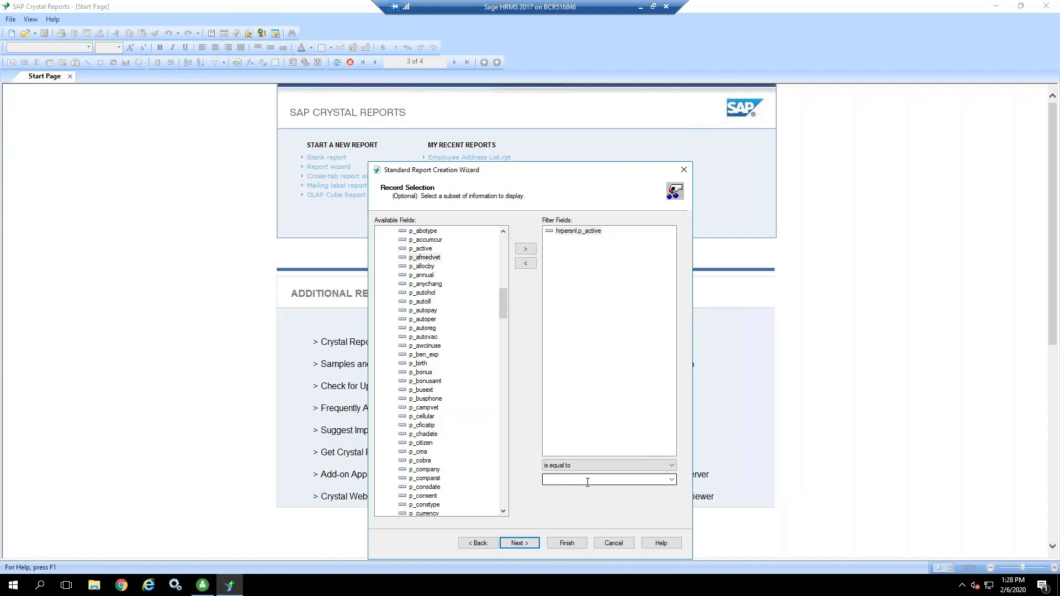
click(671, 479)
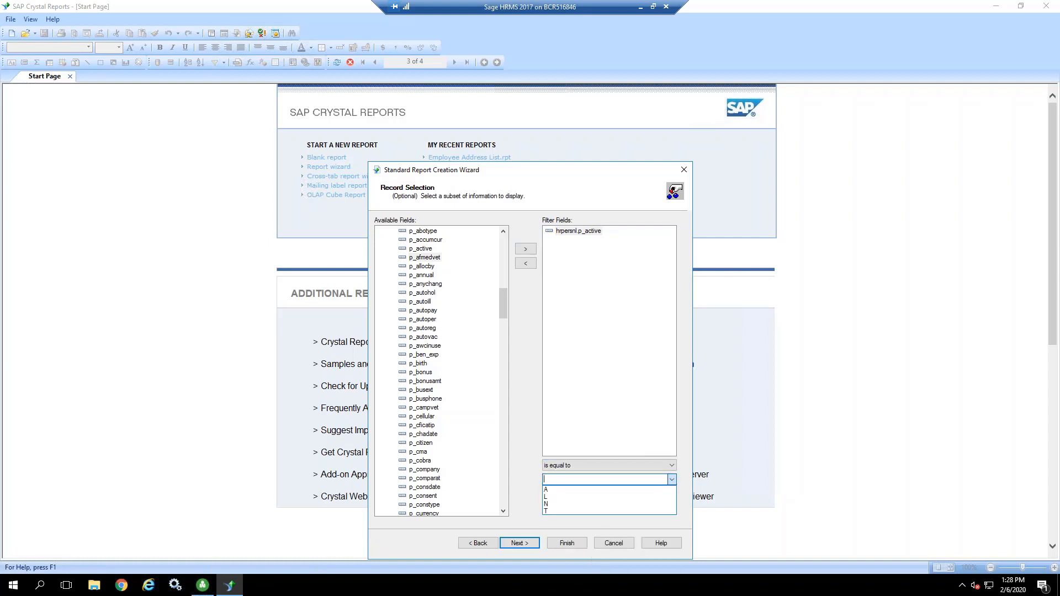
click(547, 490)
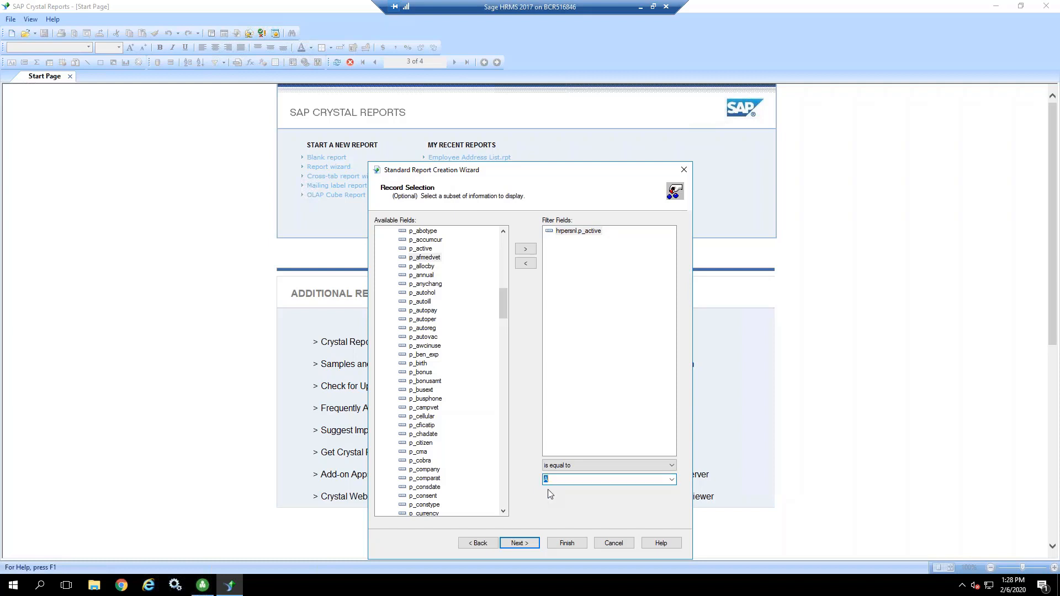
Step: Preview the Wave and Contrast Index templates, choose No Template, and finish creating the report
click(519, 543)
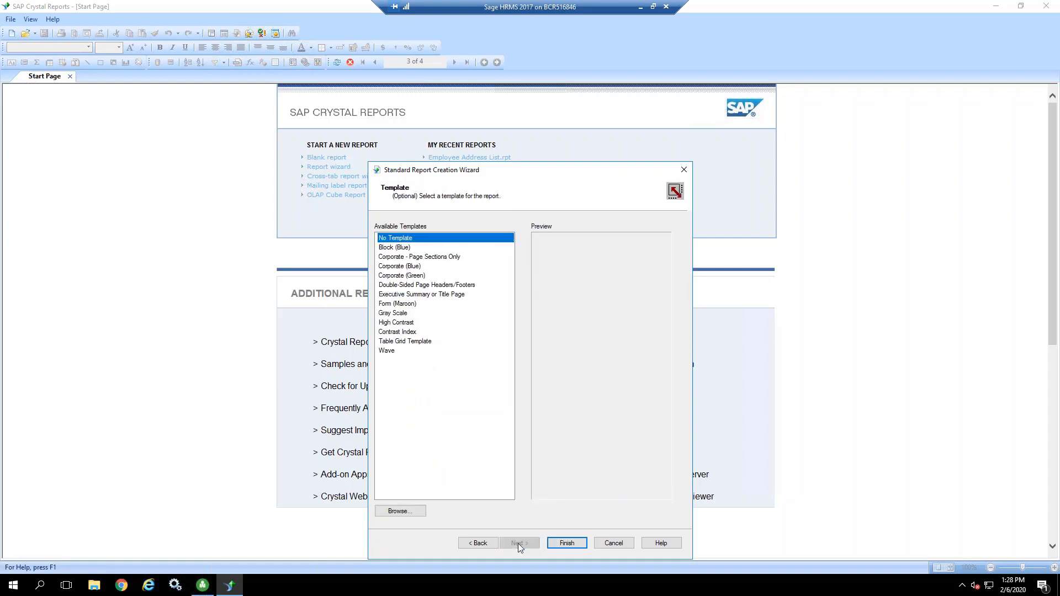
click(388, 351)
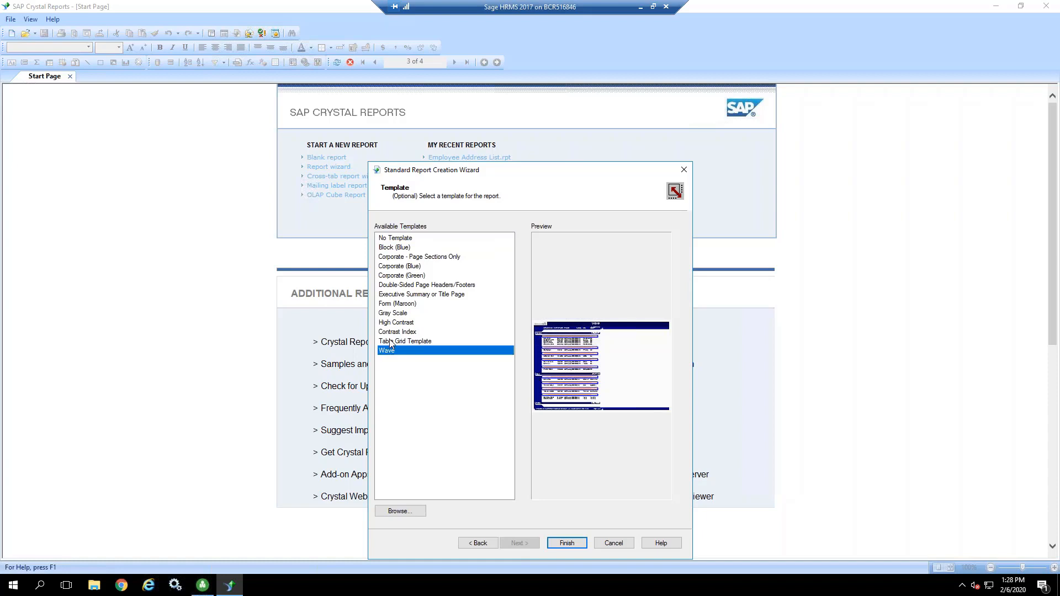
click(393, 332)
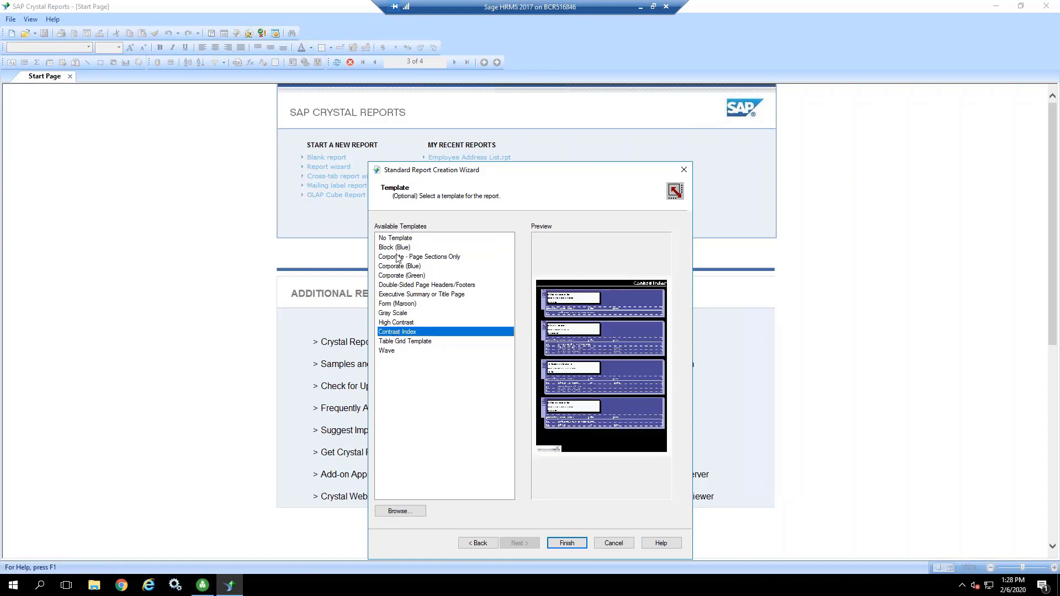
click(396, 239)
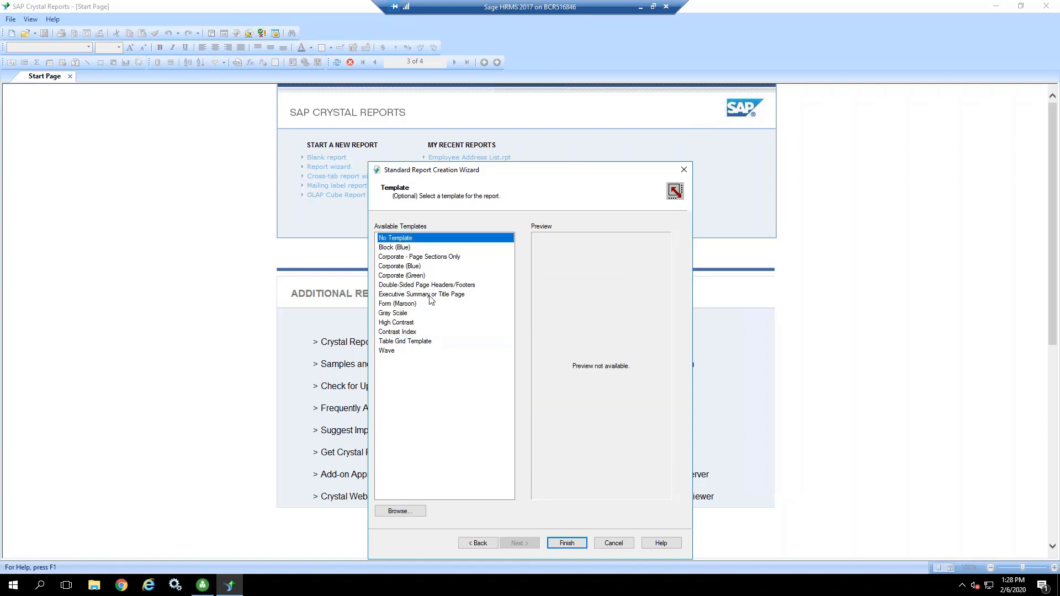
click(571, 544)
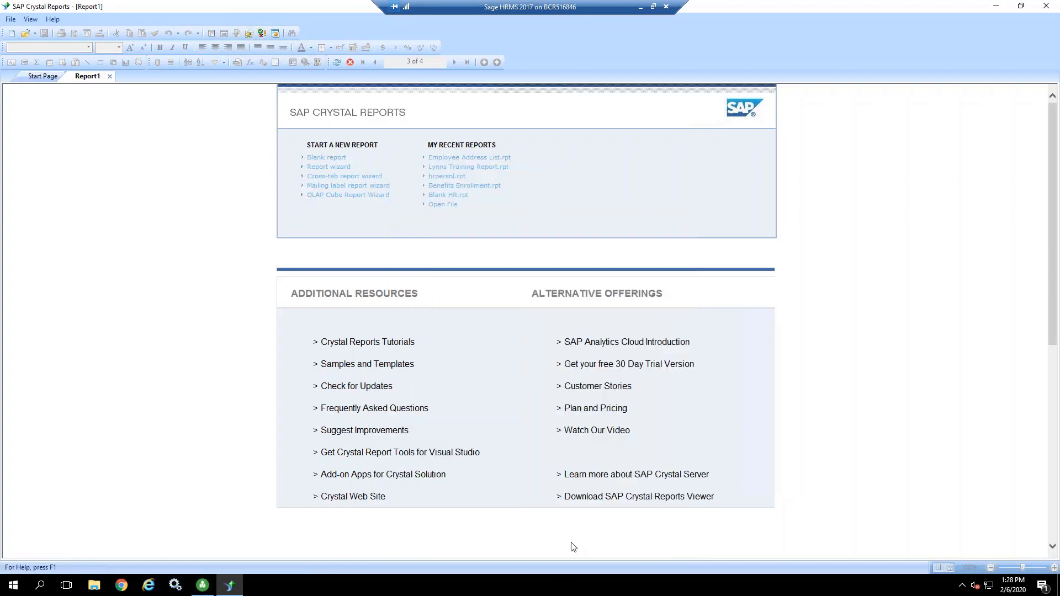
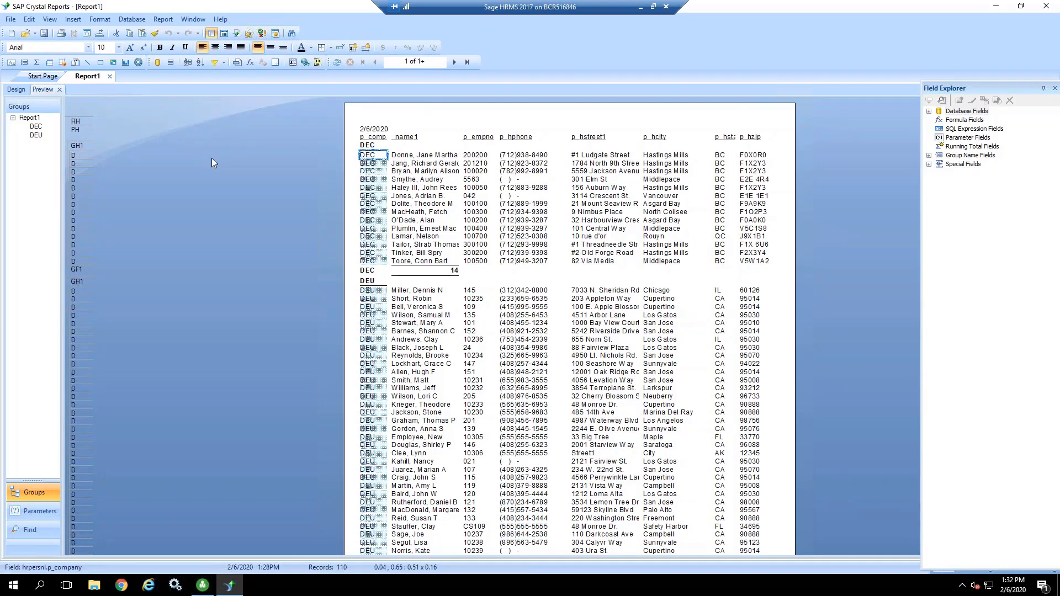
Step: Delete the repeated p_company field from the Details section and preview the report
click(16, 89)
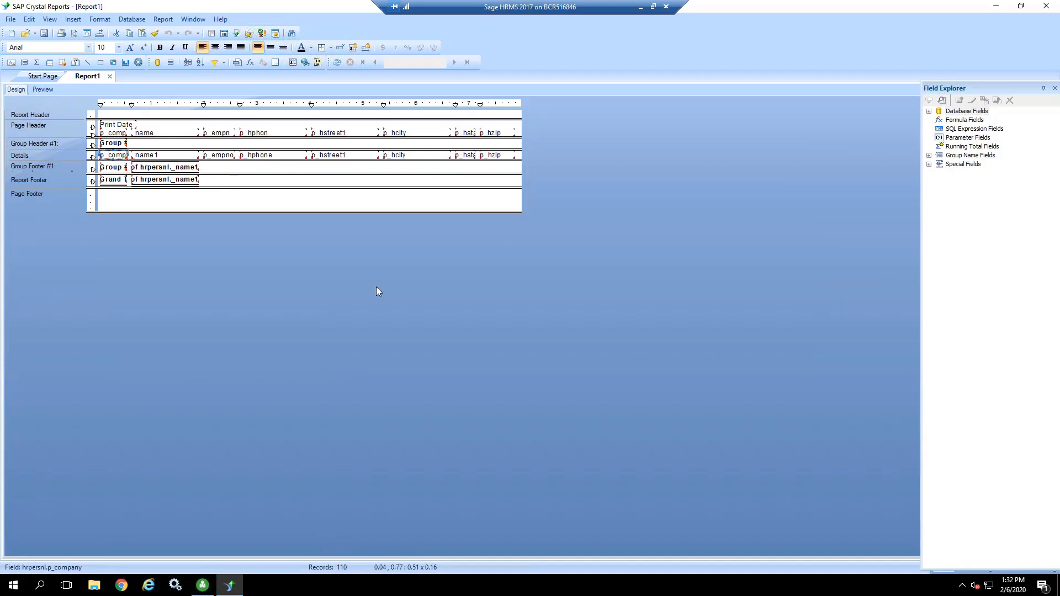
key(Delete)
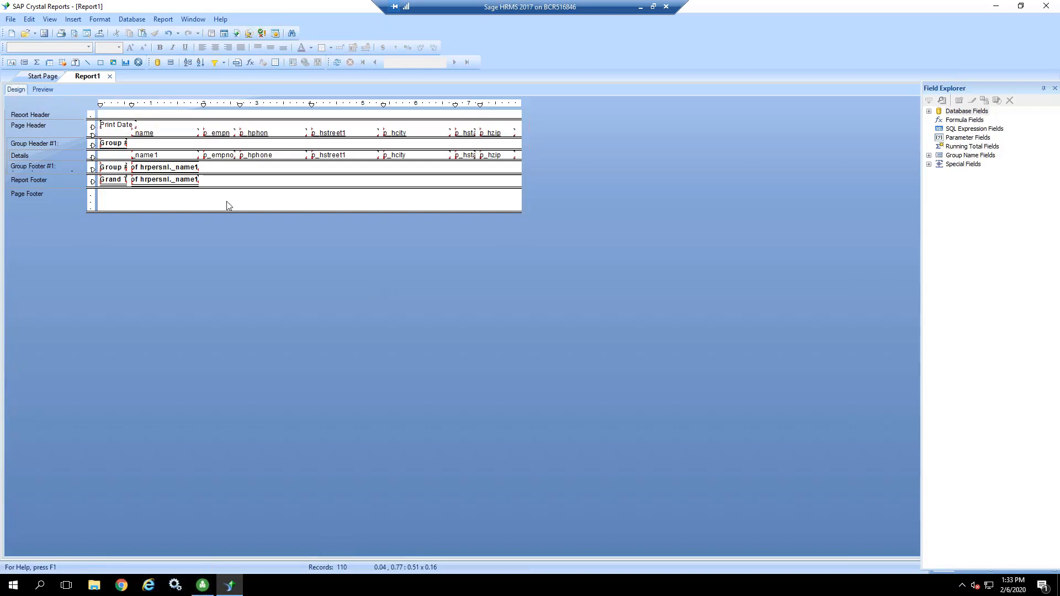
click(43, 90)
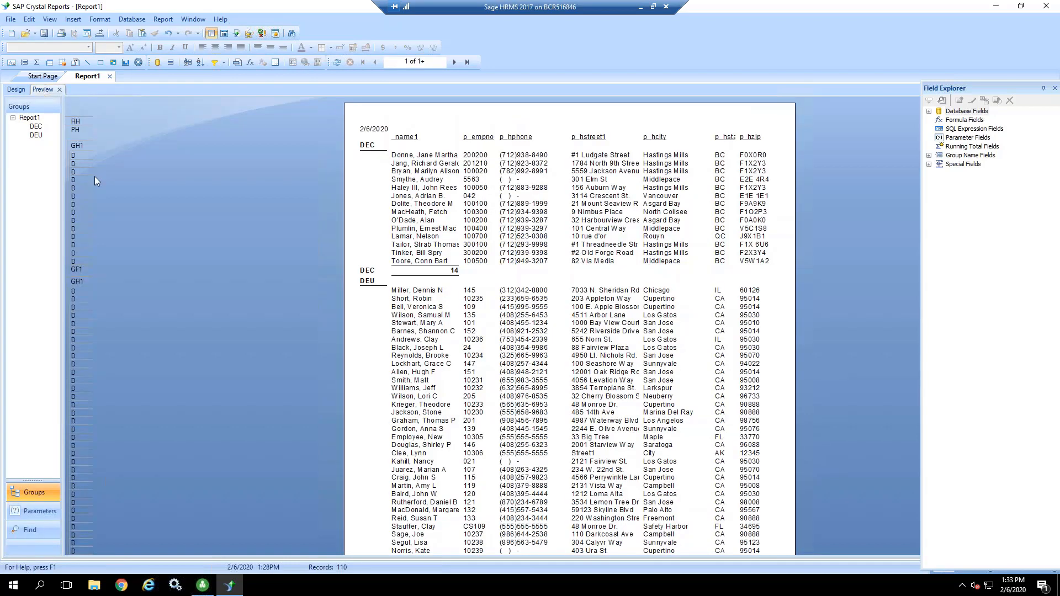
Step: Rename the _name1 column heading in the page header to Employee Name
click(409, 140)
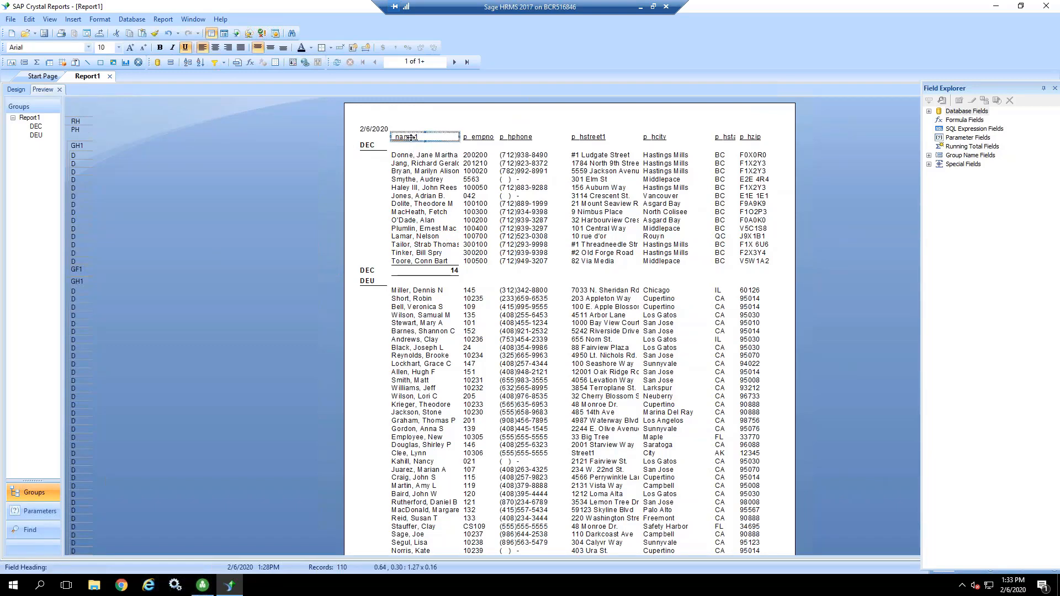
click(17, 91)
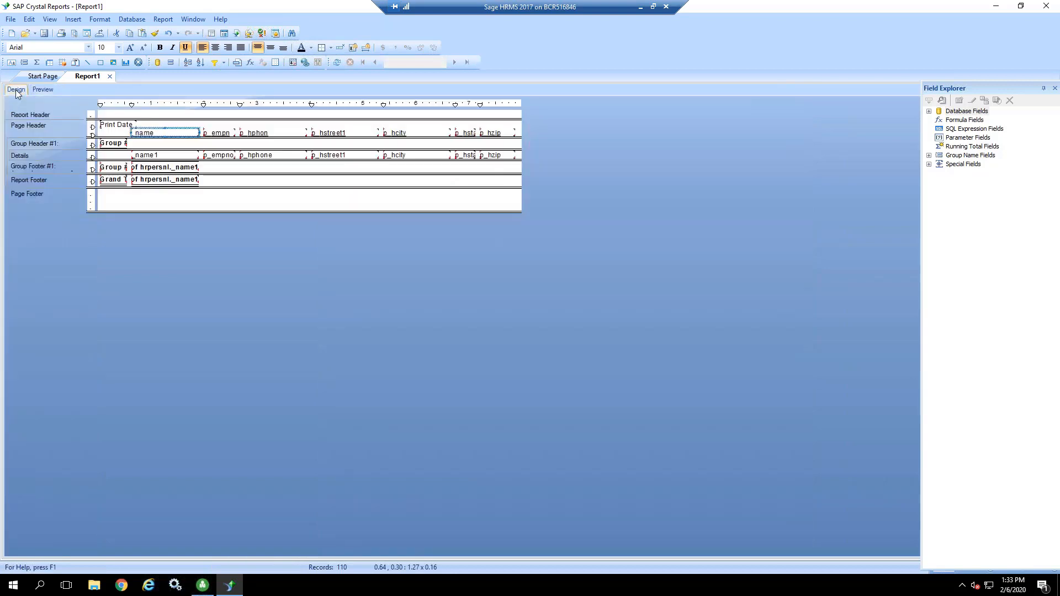
double_click(157, 132)
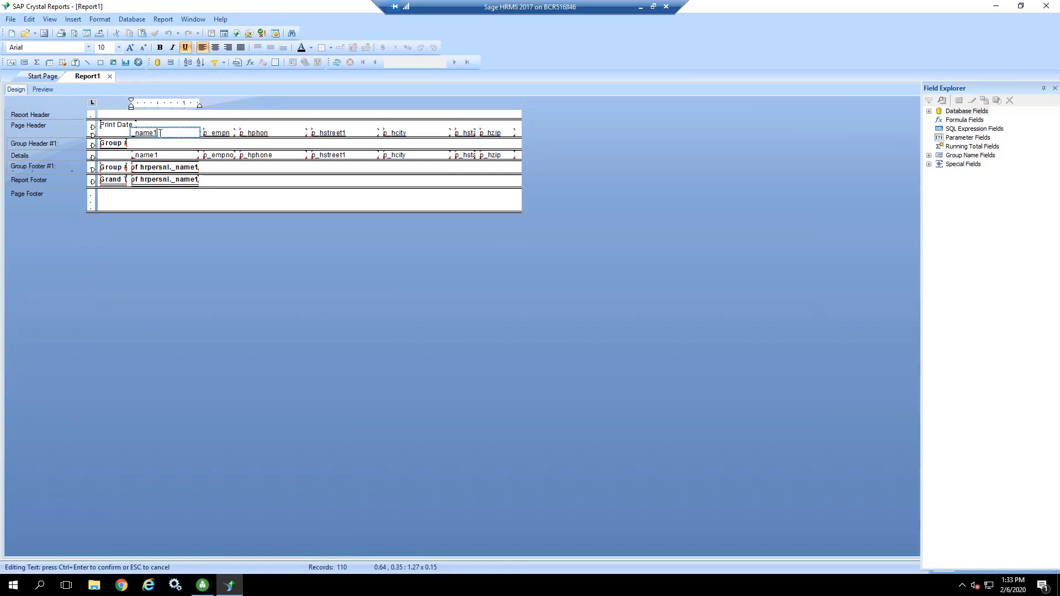
key(BackSpace)
key(BackSpace)
key(BackSpace)
key(BackSpace)
key(BackSpace)
key(BackSpace)
text(Employee Nam)
click(235, 128)
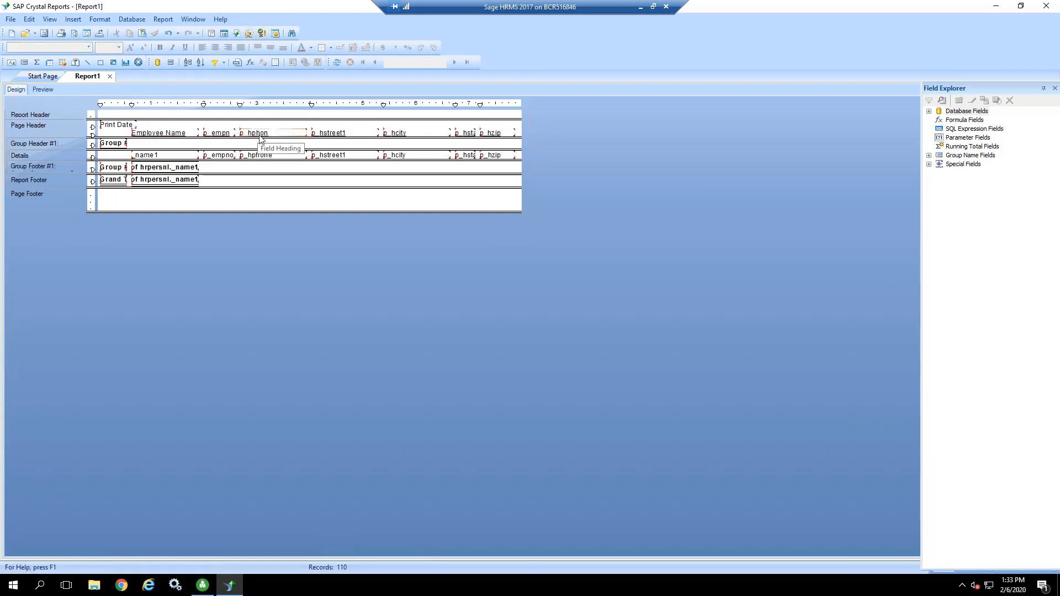
Step: Rename the p_hphone column heading to Phone and the p_hstreet1 column heading to Street
click(260, 135)
click(256, 130)
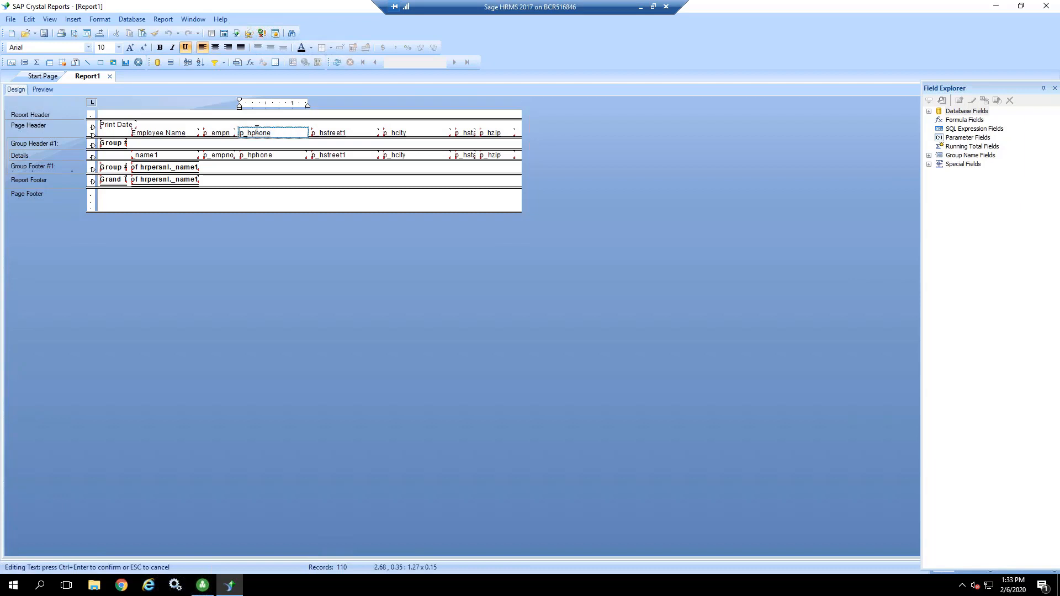
drag(274, 132, 238, 133)
text(Phone)
click(339, 133)
click(343, 133)
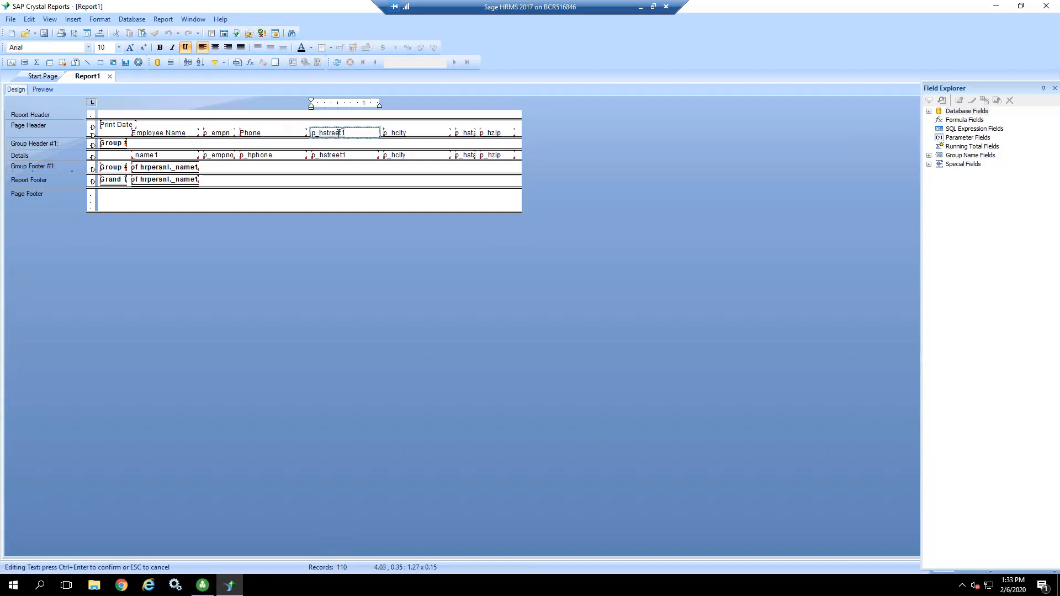
drag(346, 133, 310, 135)
text(Str)
Step: Rename the p_hcity column heading to City and the home state column heading to State
double_click(407, 133)
drag(407, 133, 378, 138)
text(Ci)
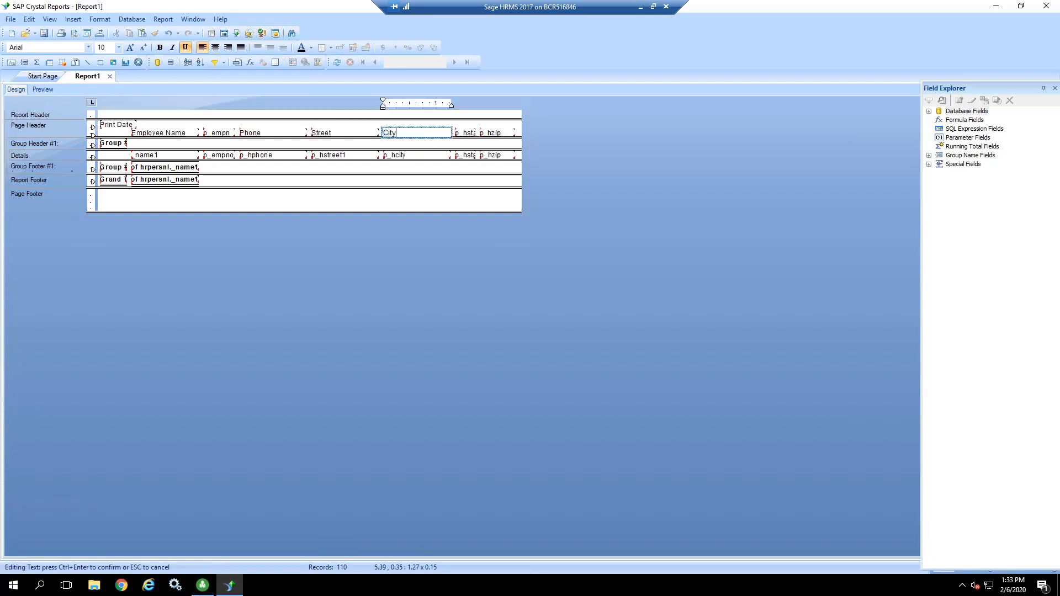
double_click(463, 135)
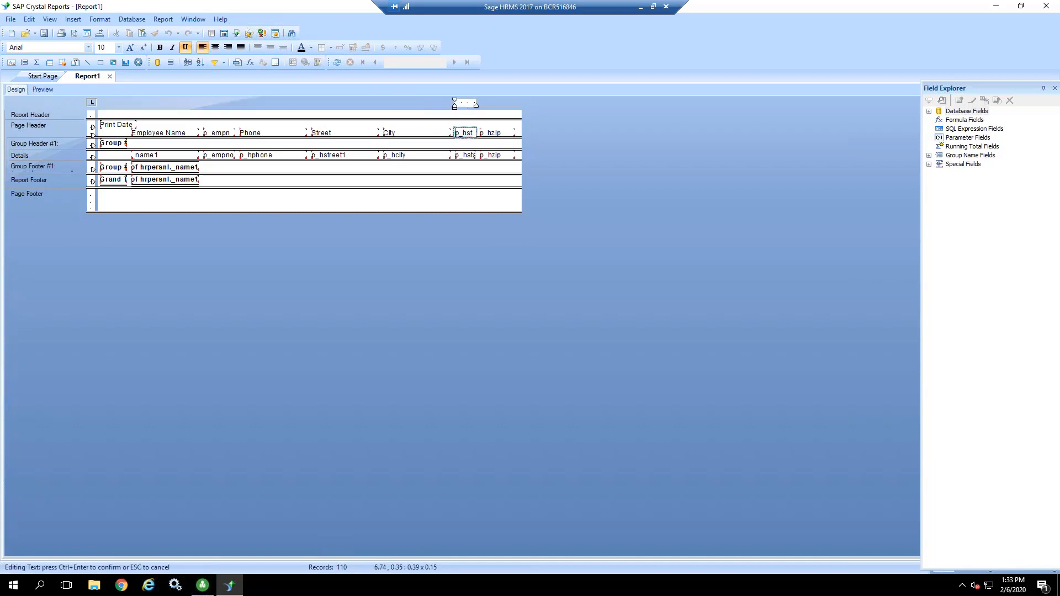
key(shift+End)
key(Delete)
text(St)
Step: Rename the p_hzip column heading to Zip Code
double_click(486, 133)
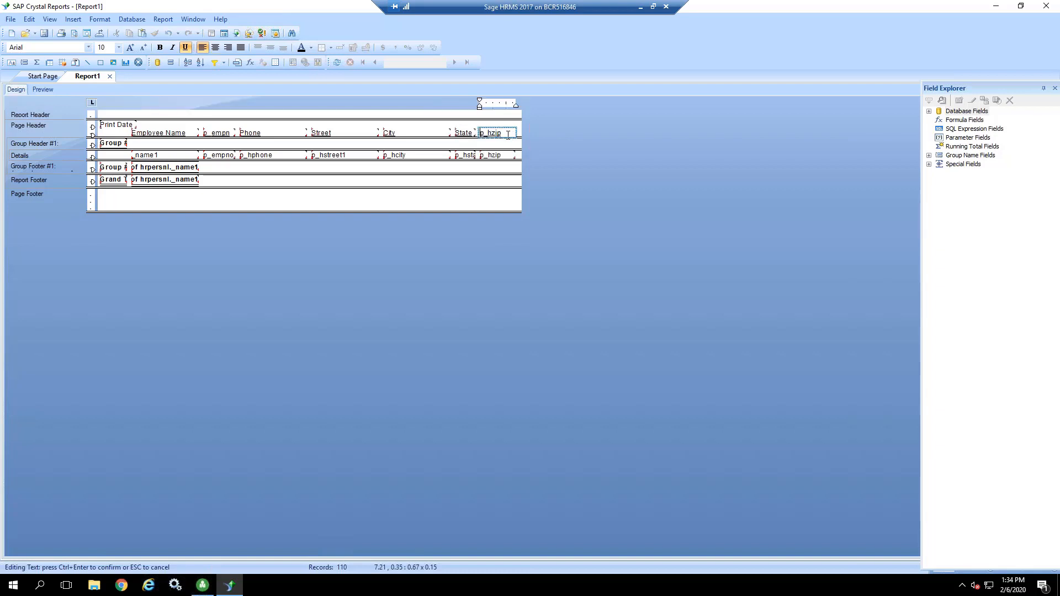
drag(508, 135, 476, 133)
text(Zip Code)
click(540, 137)
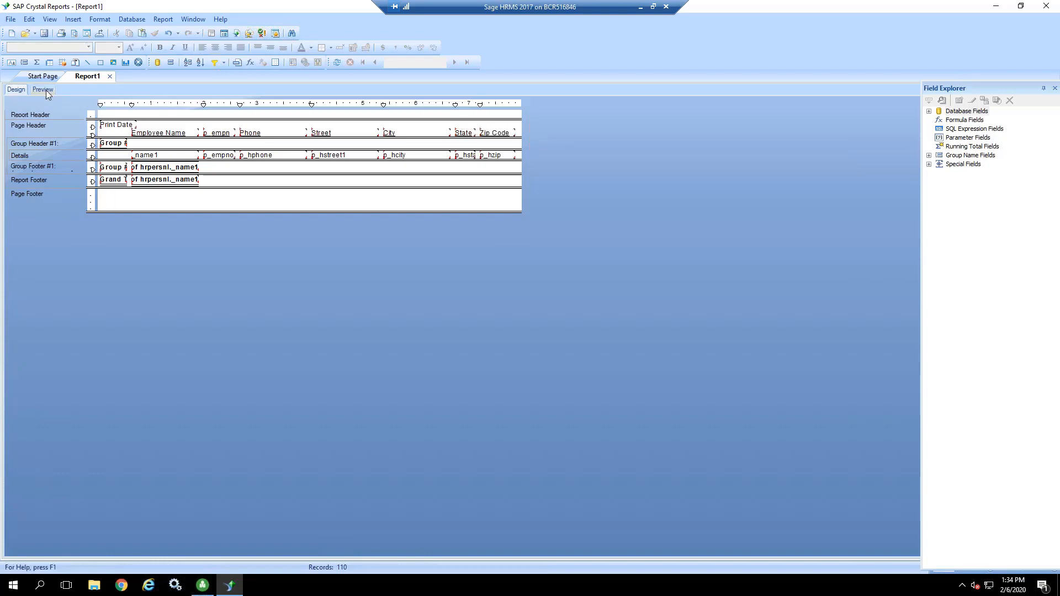
Step: Rename the p_empno column heading to ID directly in the report preview
click(43, 90)
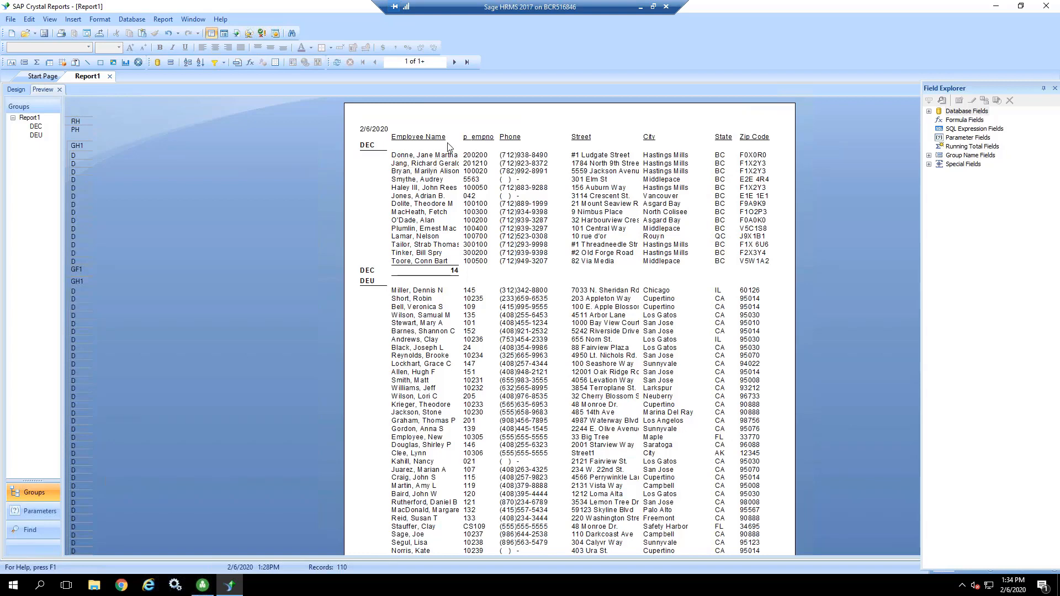
click(474, 138)
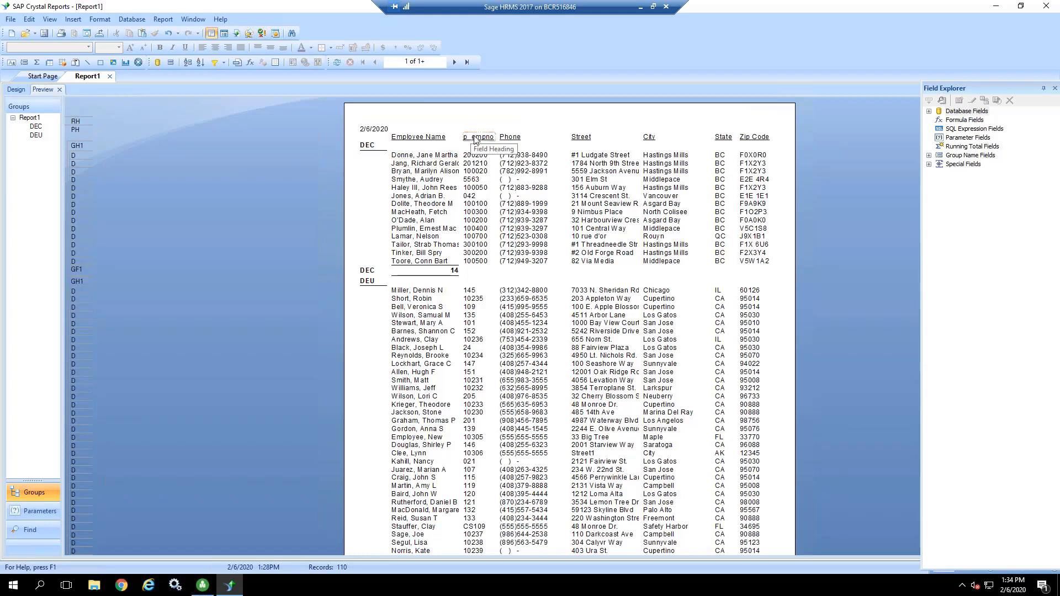
click(474, 138)
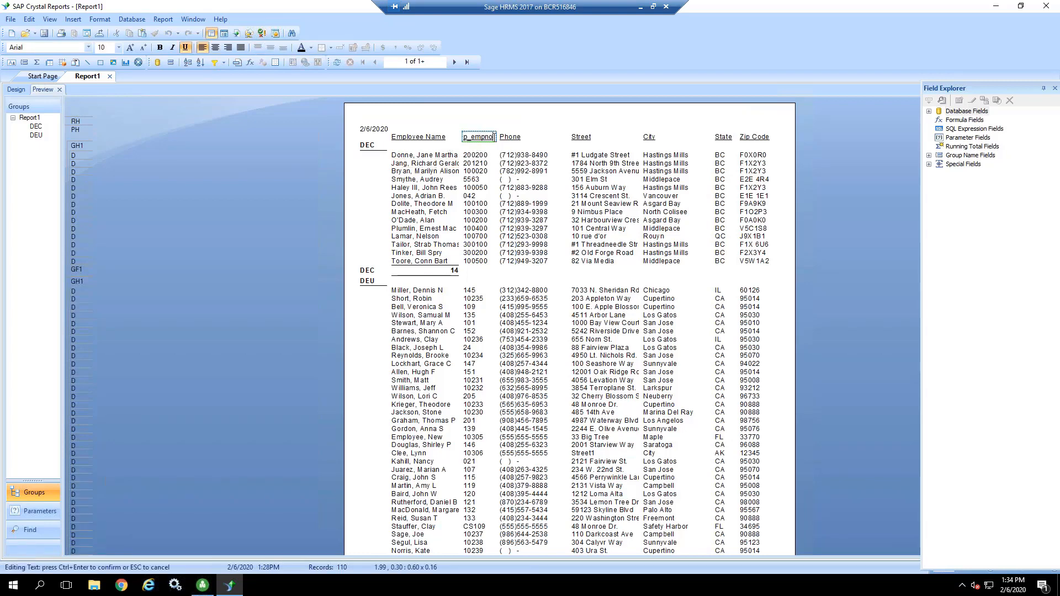
drag(495, 137, 463, 138)
text(ID)
click(367, 197)
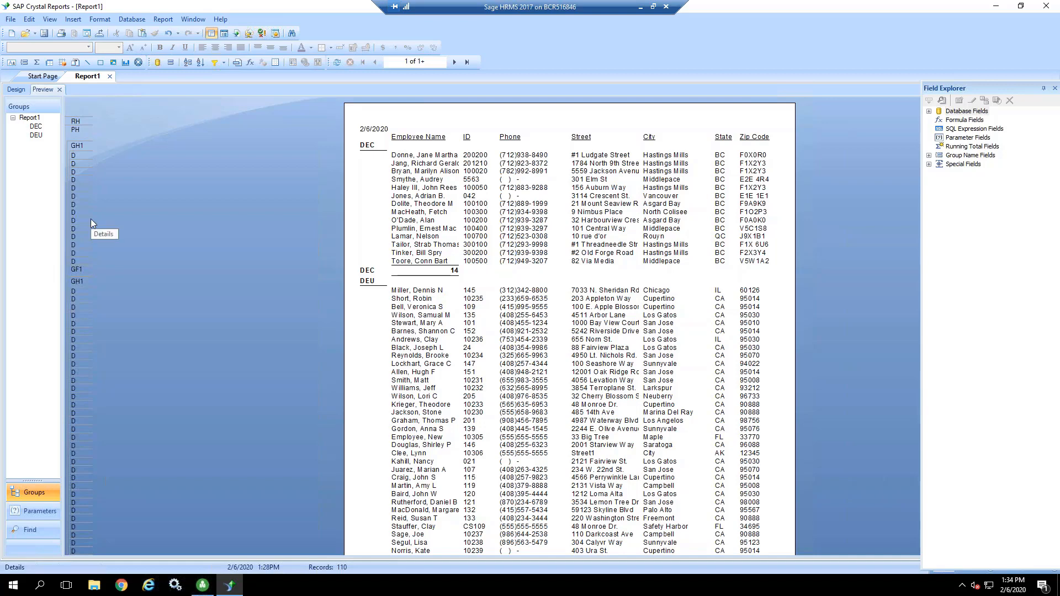
Step: Check the totals on the report's last page and shift the grand total count in the Report Footer right to about 1.25 in
click(467, 63)
scroll(866, 305, down, 5)
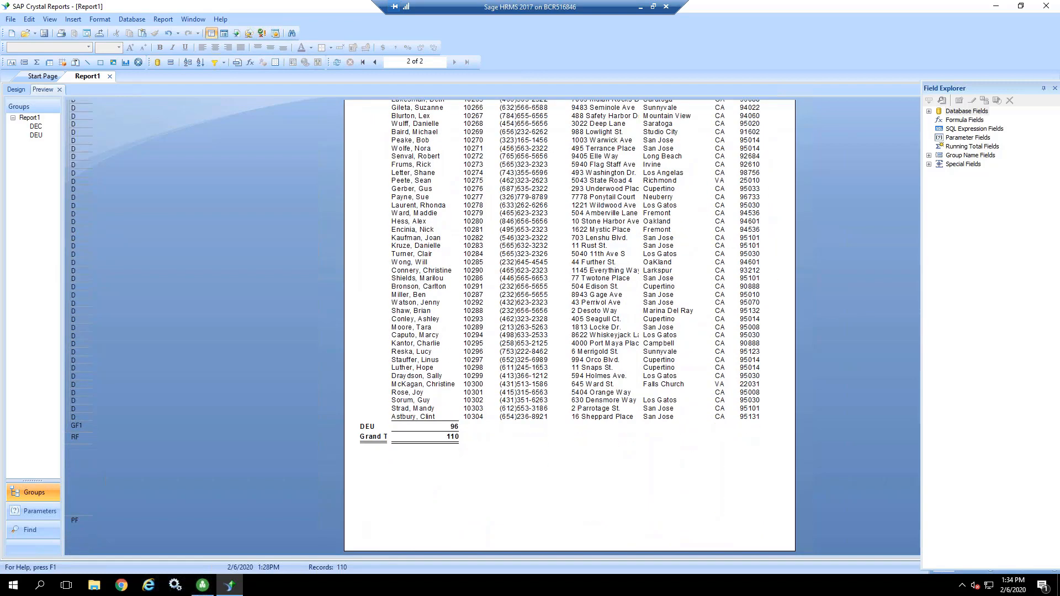
click(363, 427)
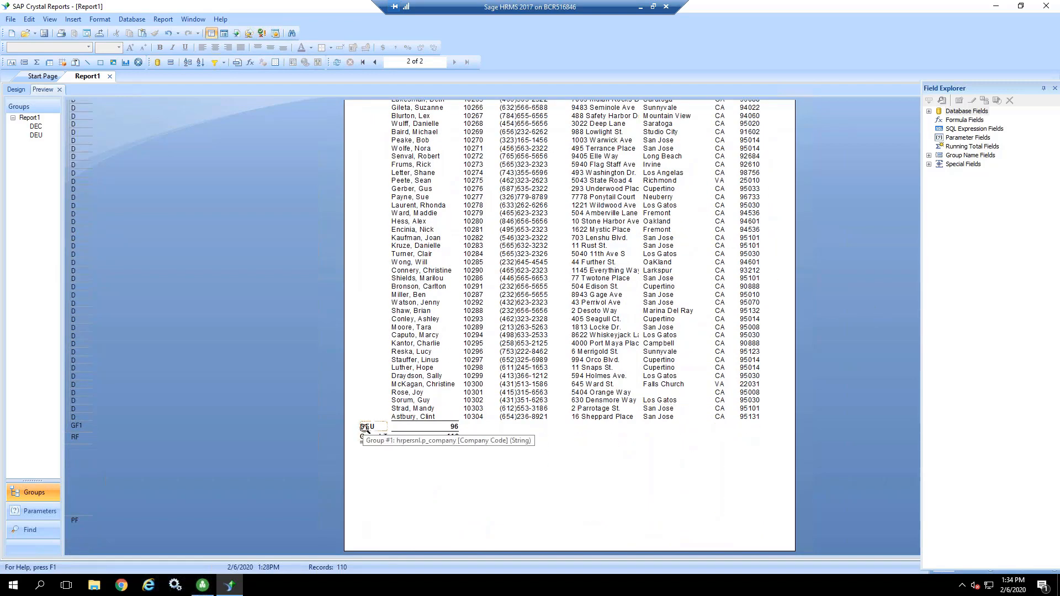
click(429, 426)
click(401, 436)
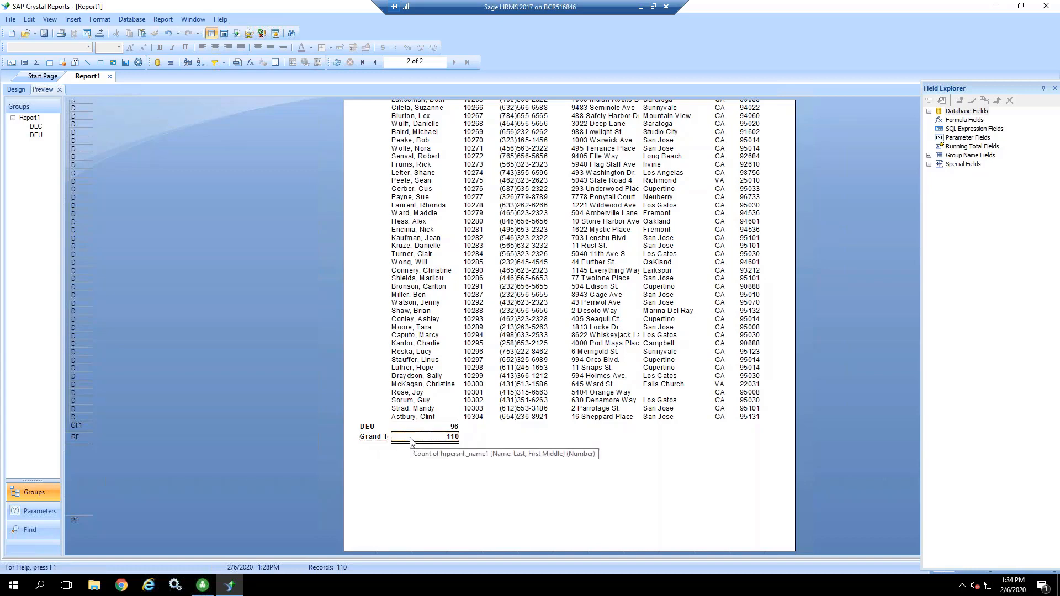
click(373, 440)
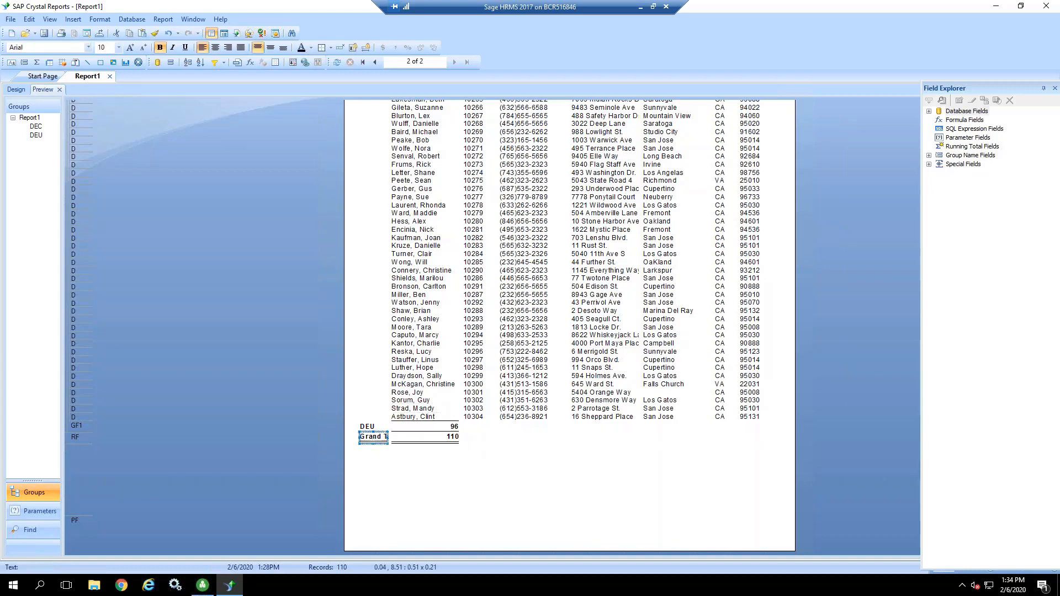
click(15, 91)
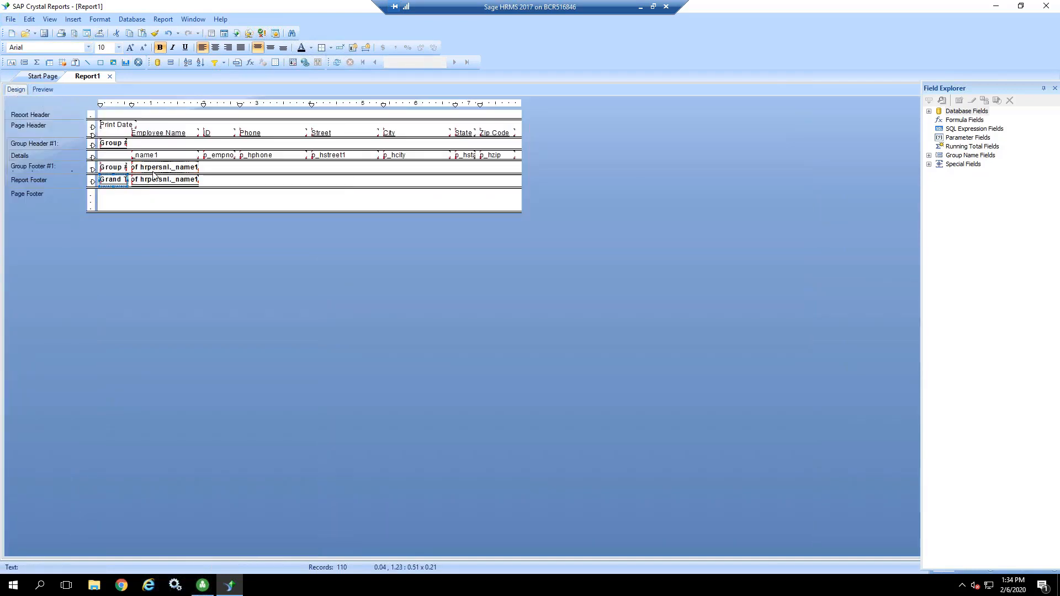
drag(157, 183, 193, 186)
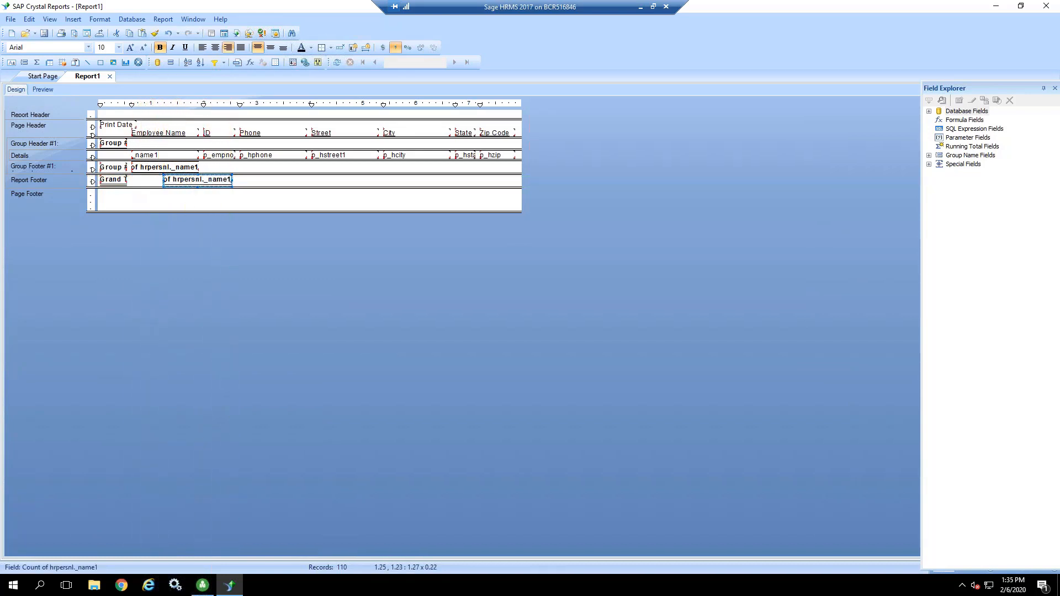
Step: Widen the Grand Total label in the Report Footer to fit its full text, and preview the report
click(119, 182)
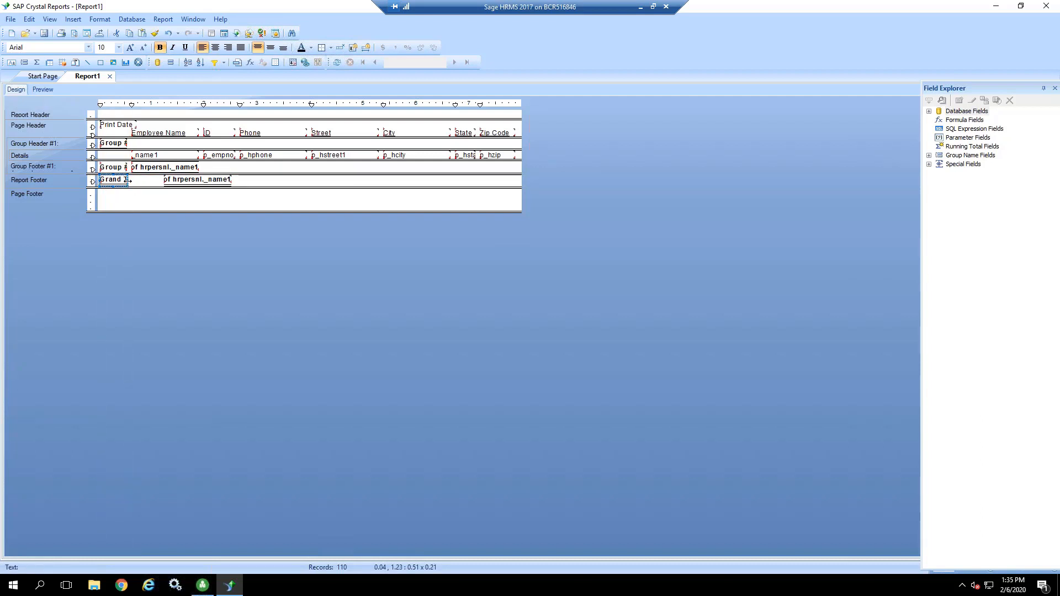
drag(128, 181, 160, 181)
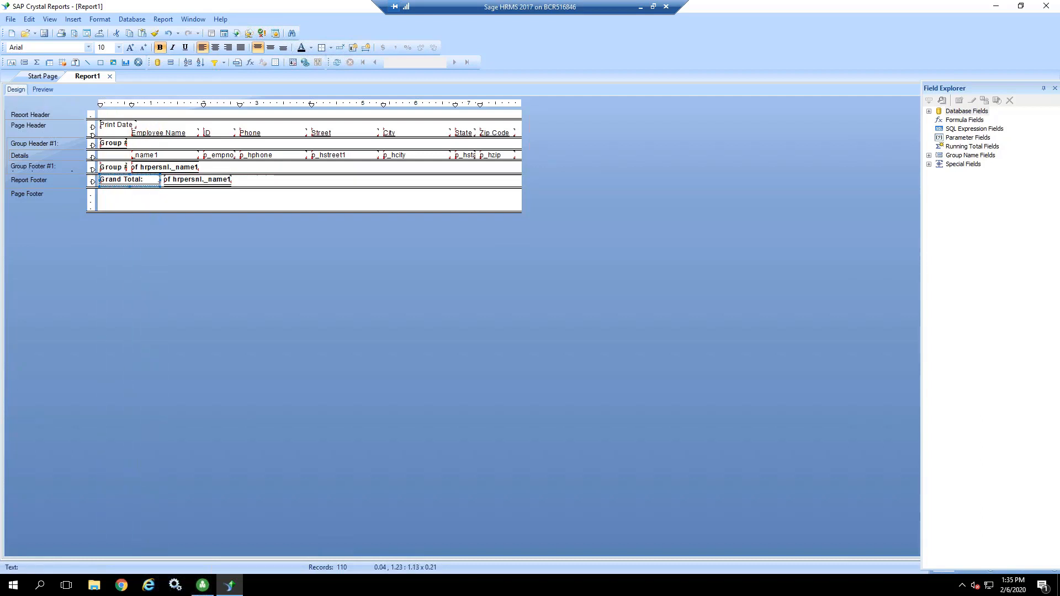
click(158, 200)
click(49, 90)
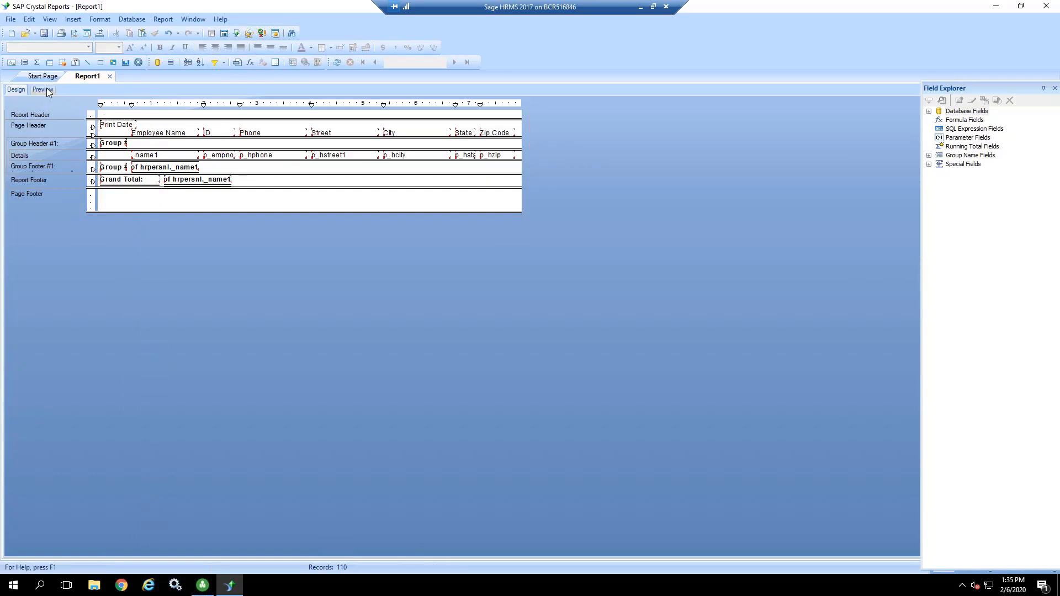
Step: Move the company group's employee count right to line up with the grand total count below it
click(445, 426)
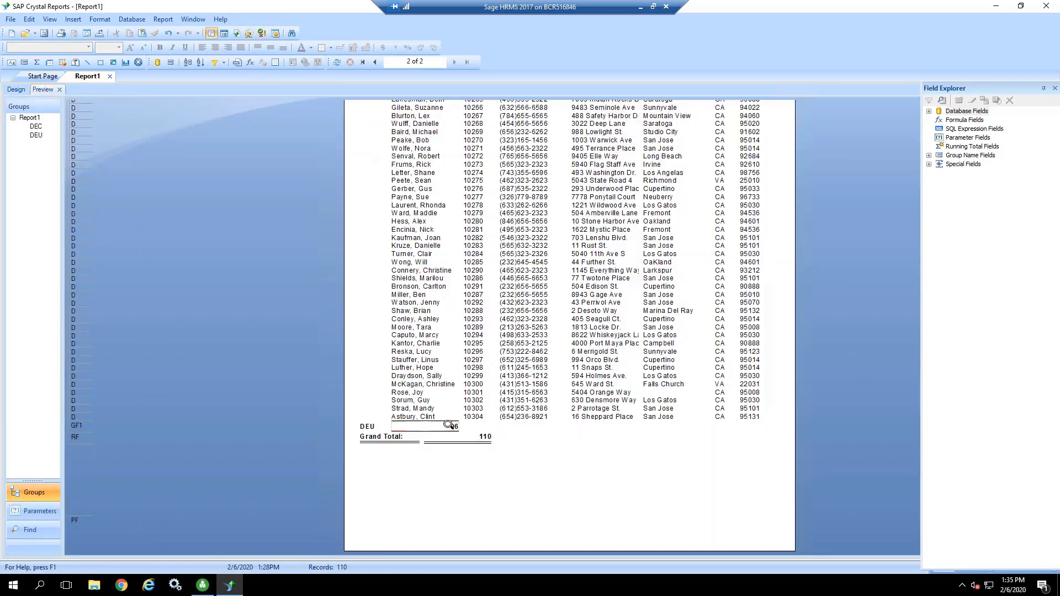
drag(445, 427, 472, 430)
click(471, 463)
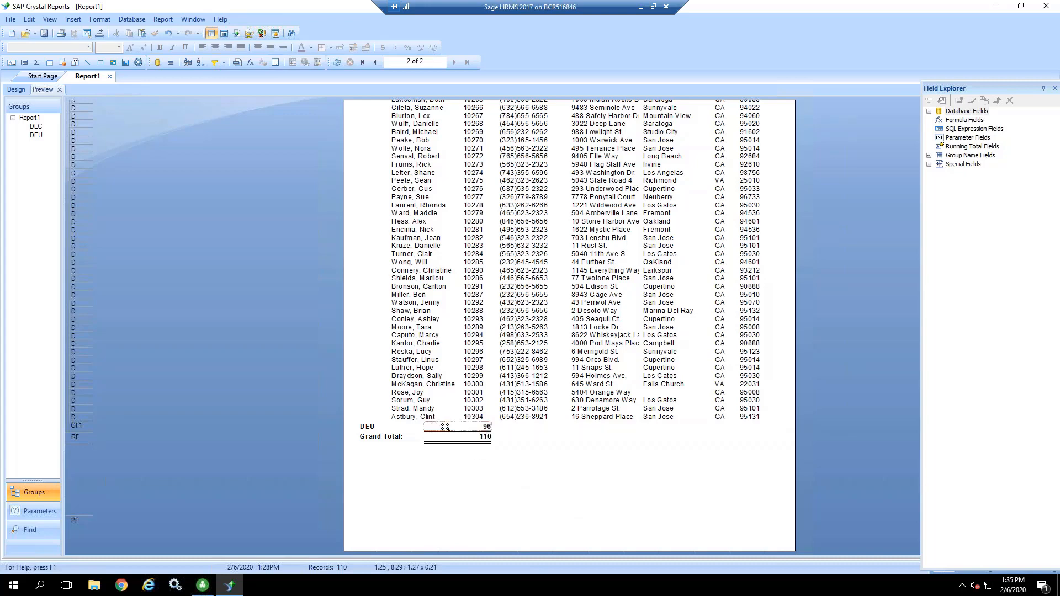
Step: Set the top and bottom border line styles of the company group's employee count to None
right_click(478, 426)
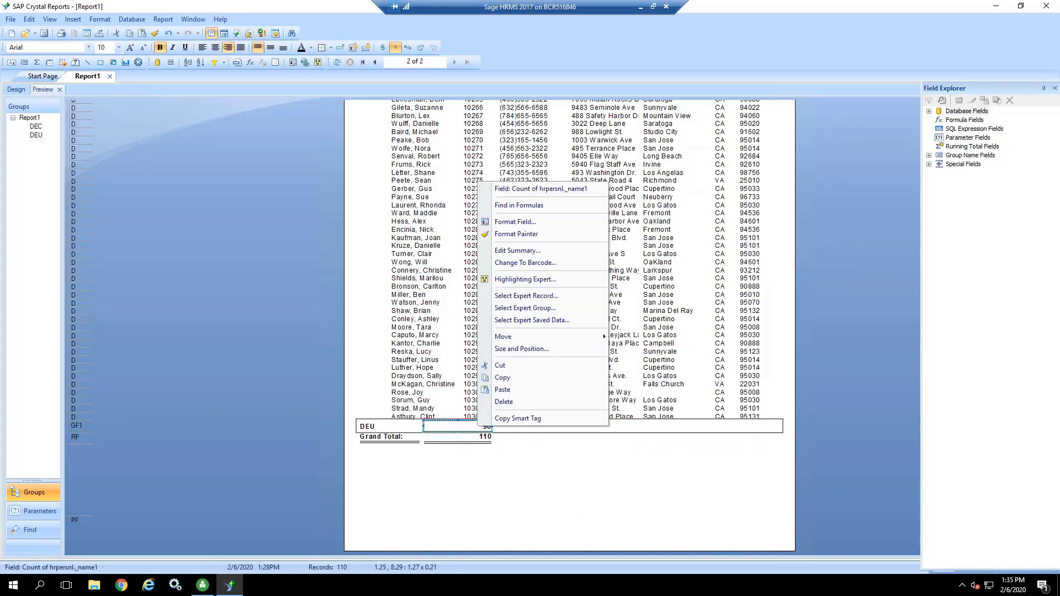
click(510, 224)
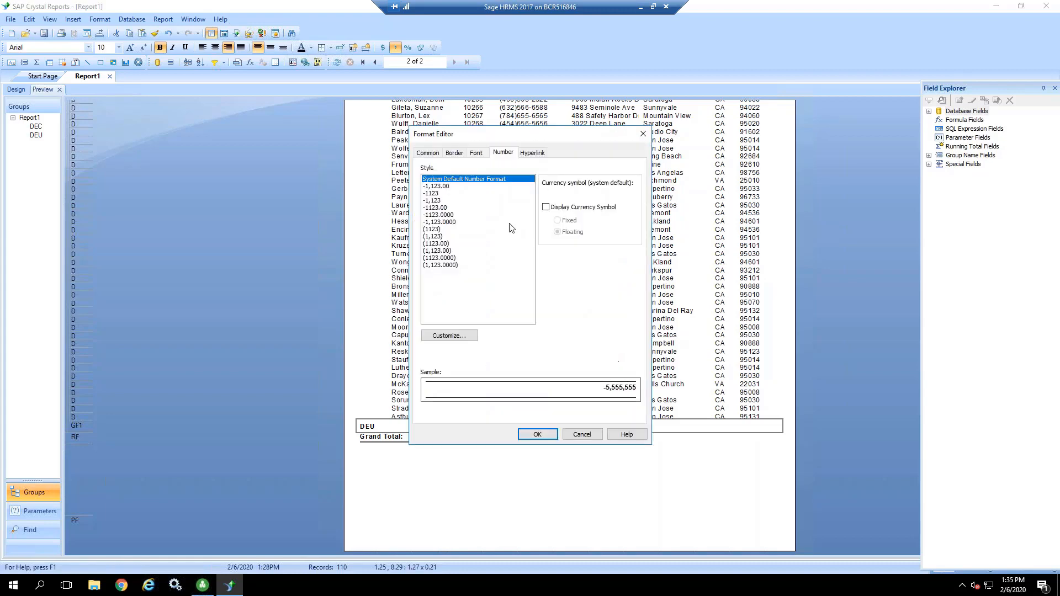
click(454, 153)
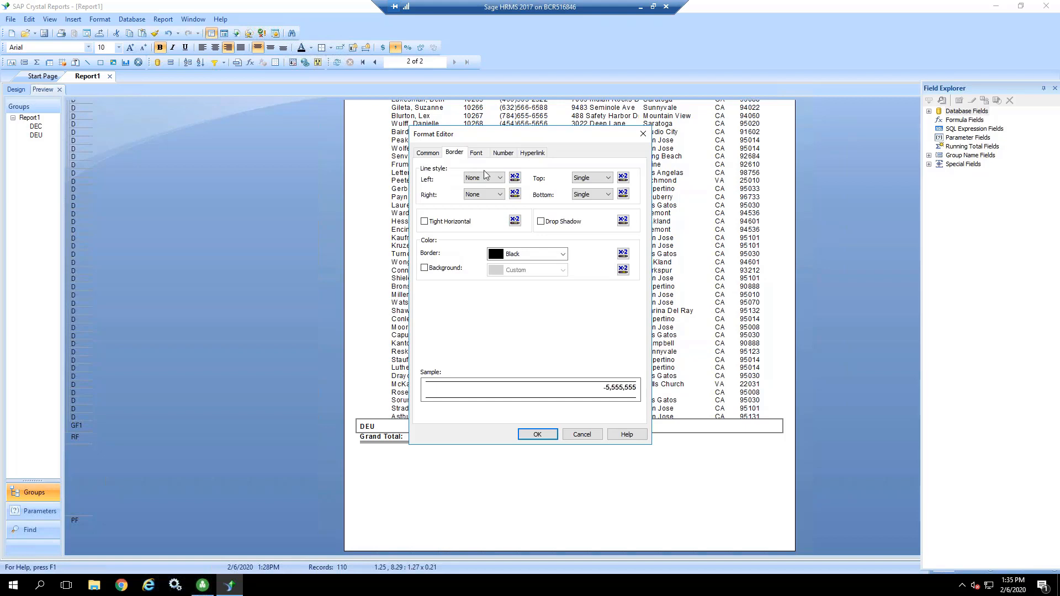
click(595, 183)
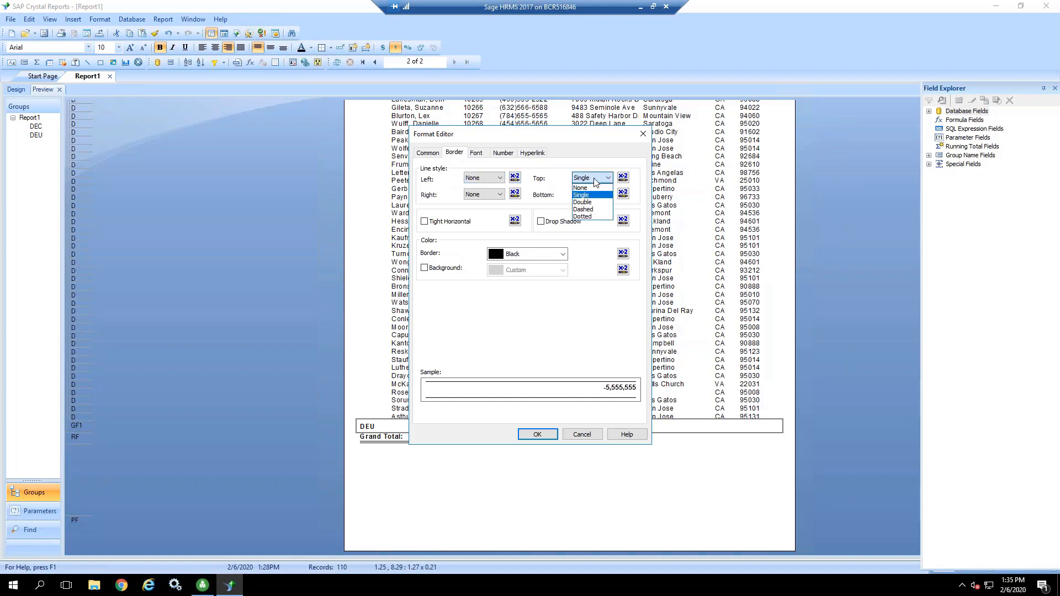
click(589, 189)
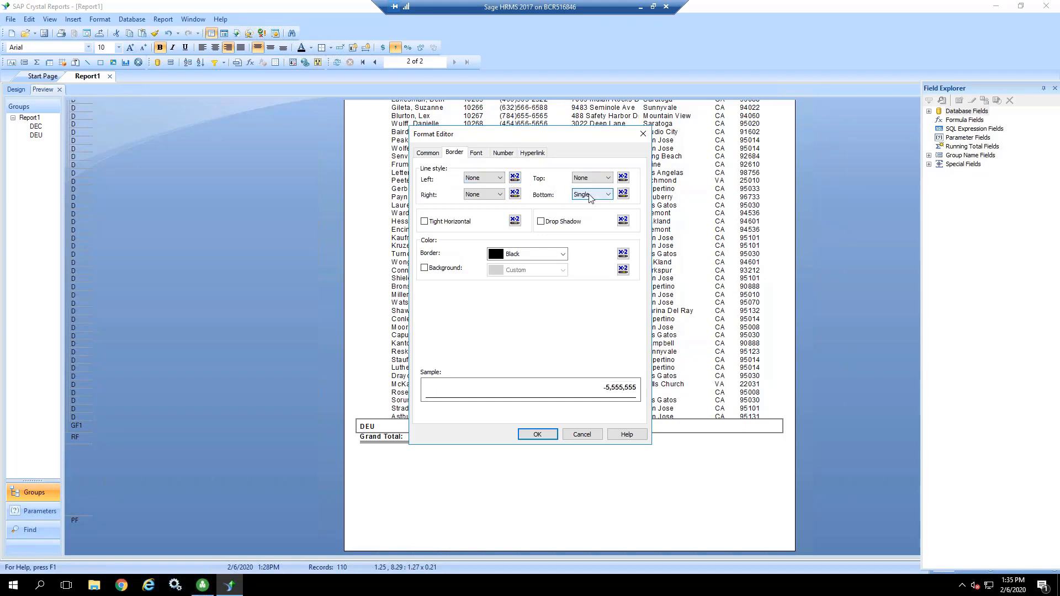
click(591, 196)
click(588, 204)
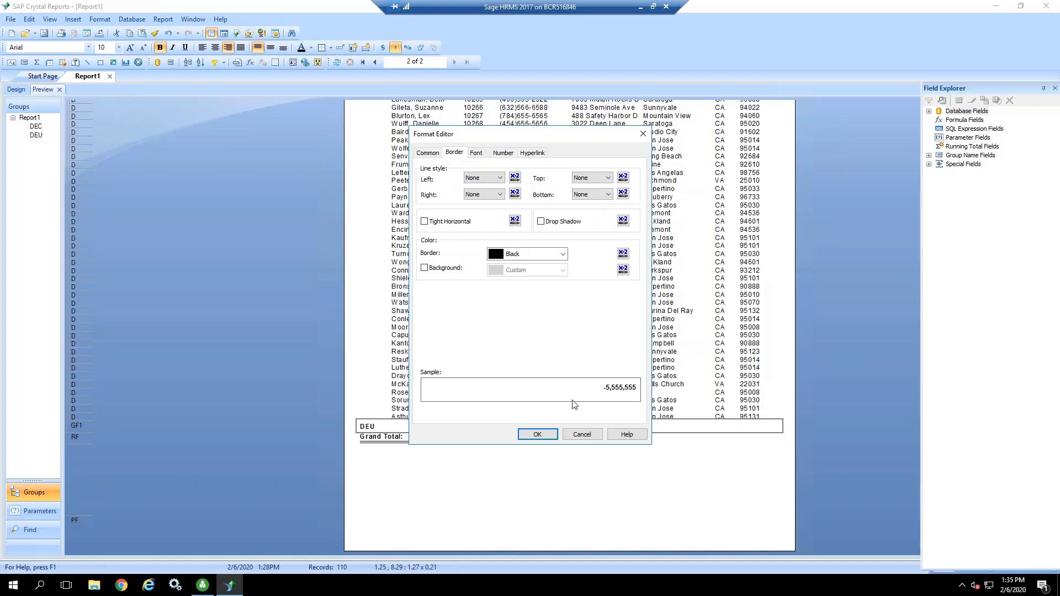
click(545, 438)
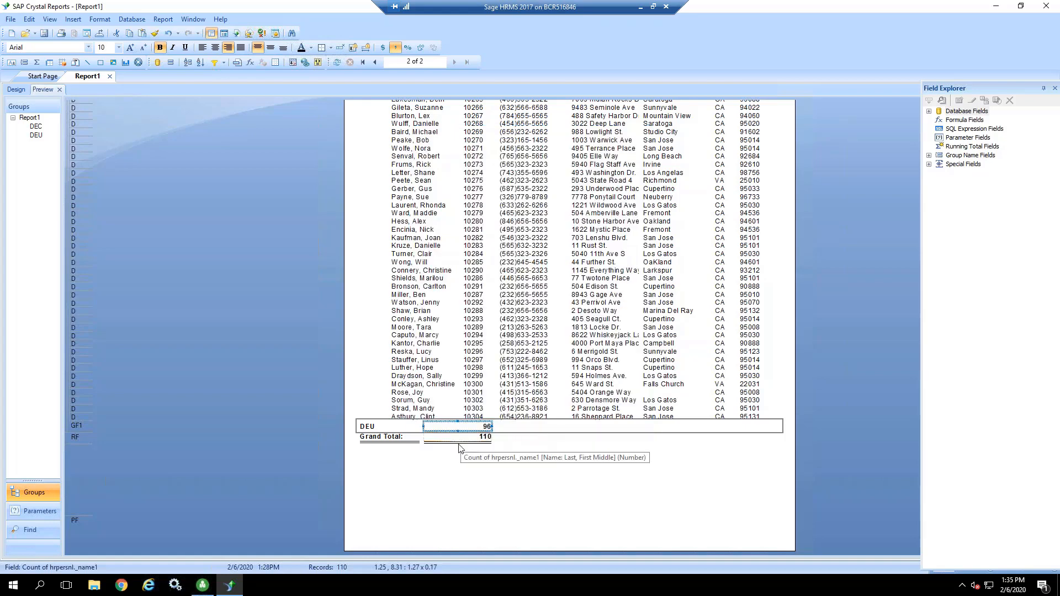
click(464, 462)
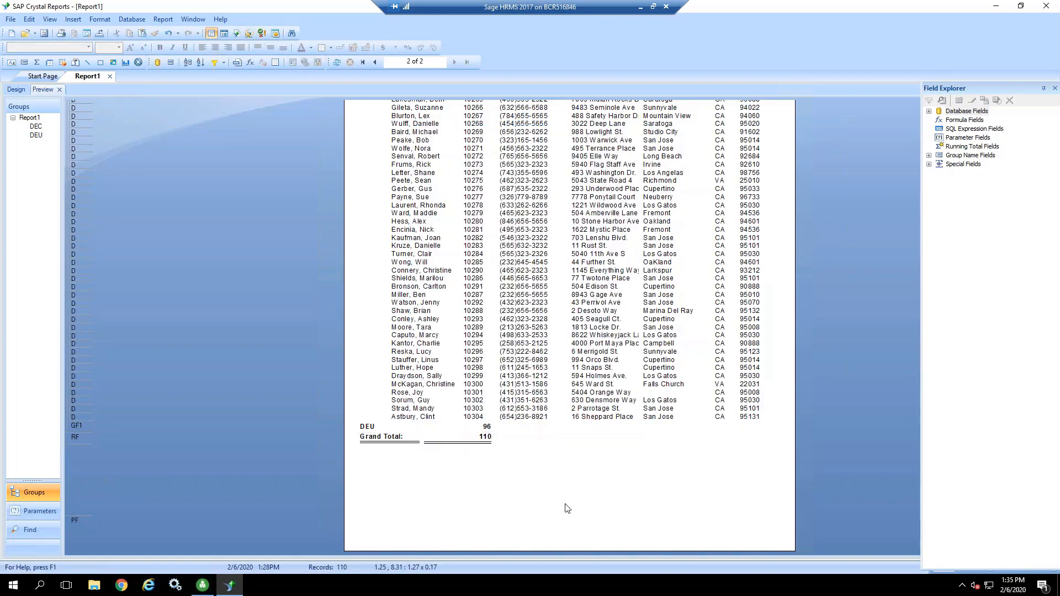
Step: Set the bottom border line style of the Report Footer's Grand Total label to None
click(393, 438)
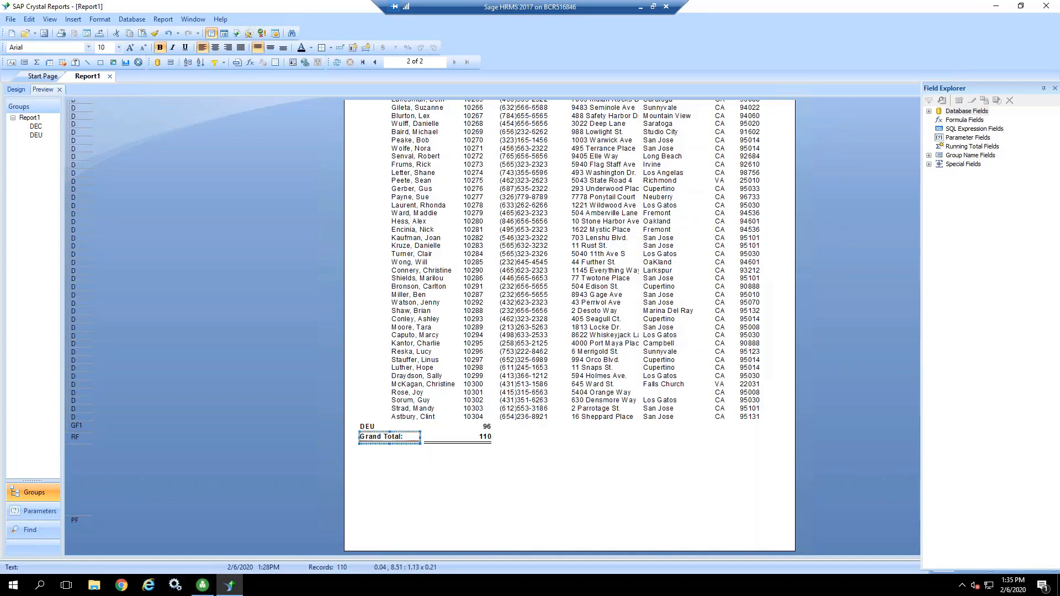
right_click(392, 436)
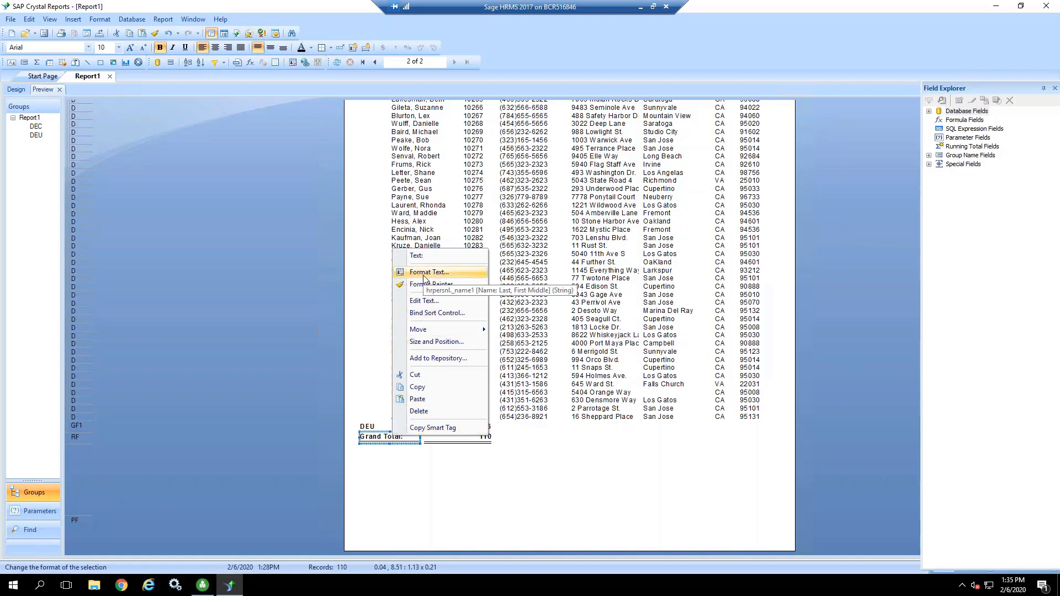
click(424, 273)
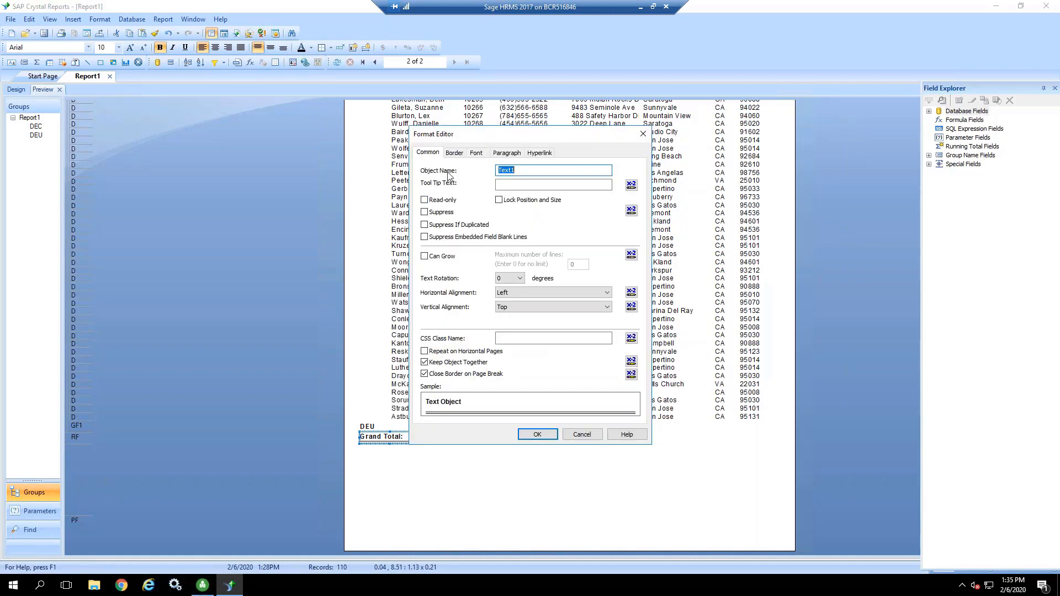
click(455, 156)
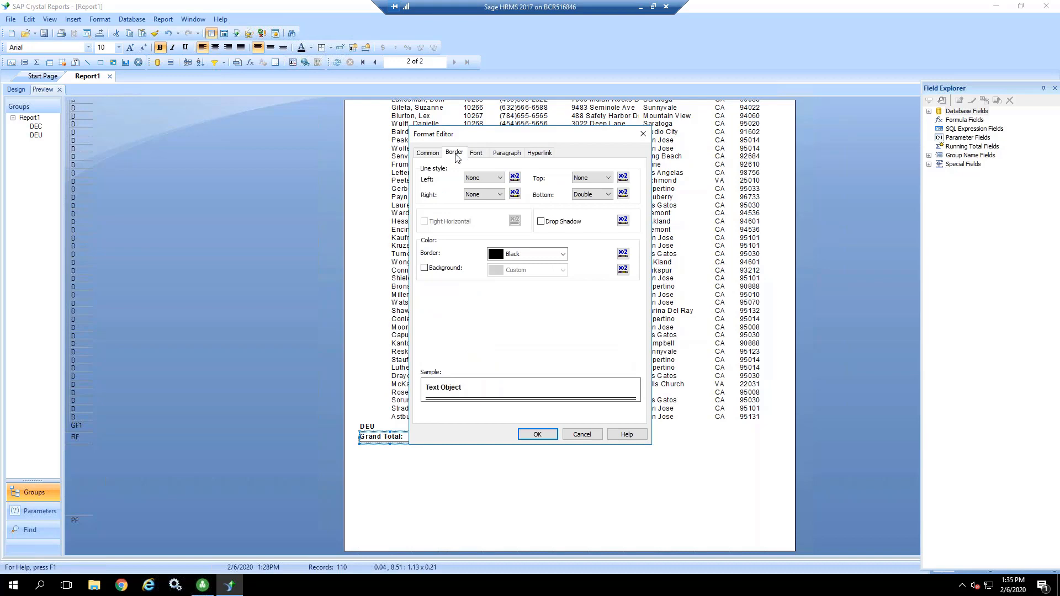
click(590, 195)
click(590, 205)
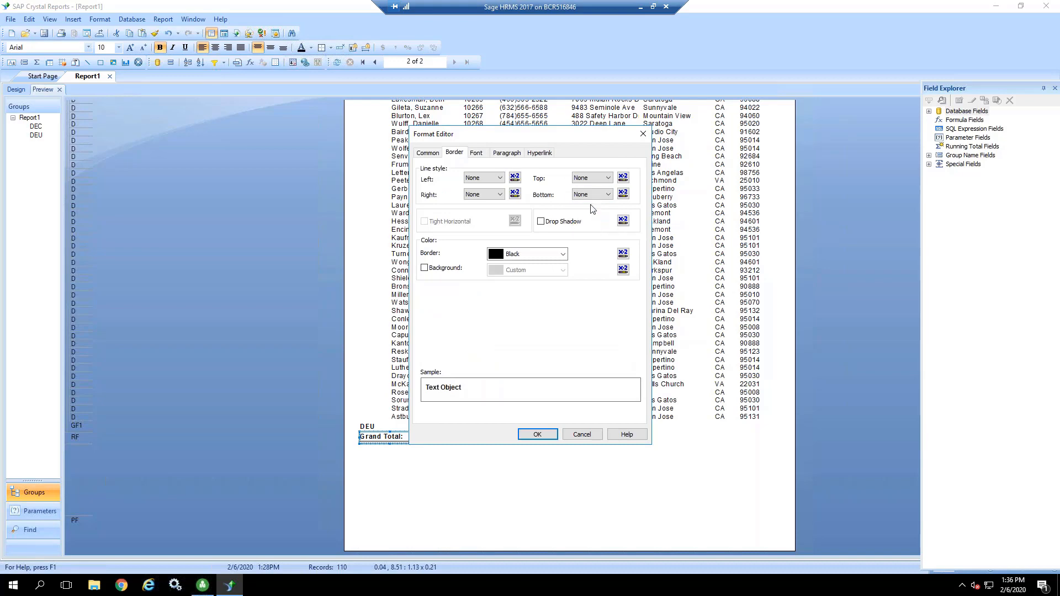
click(538, 434)
click(499, 485)
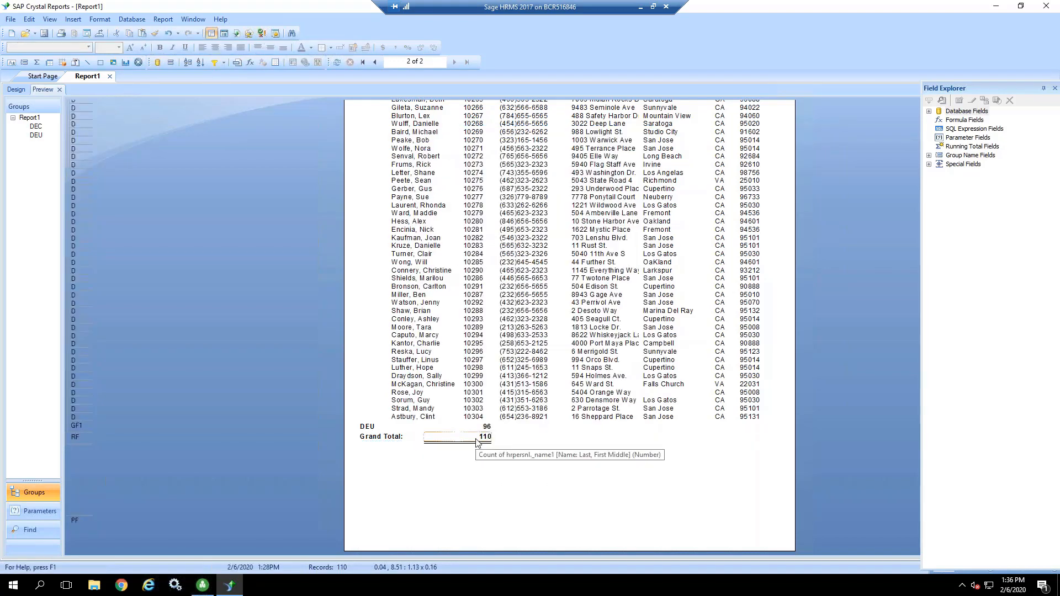
Step: Set the bottom border line style of the grand total count in the Report Footer to None
right_click(477, 439)
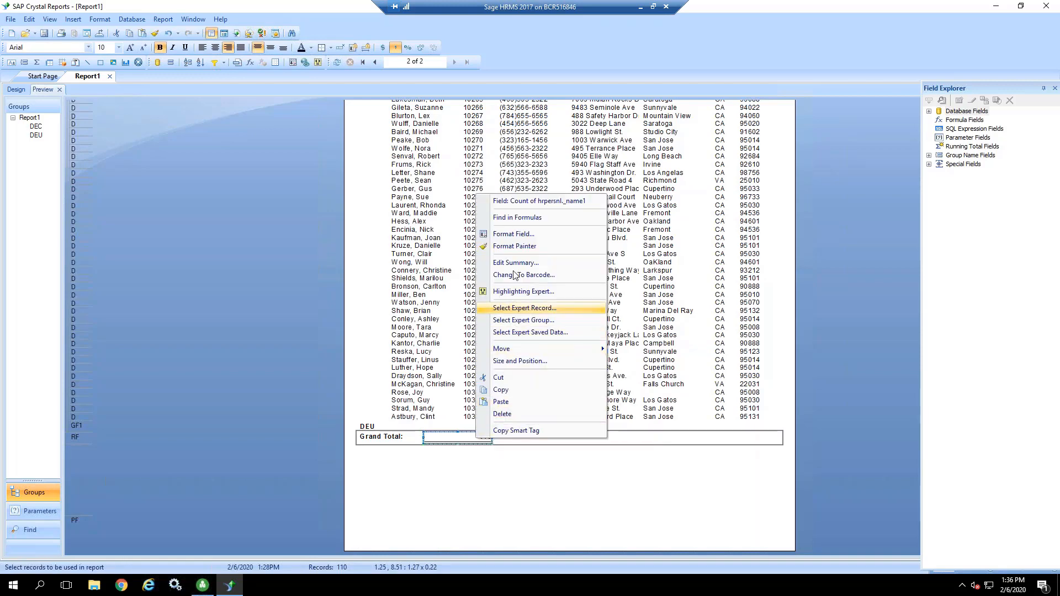
click(515, 234)
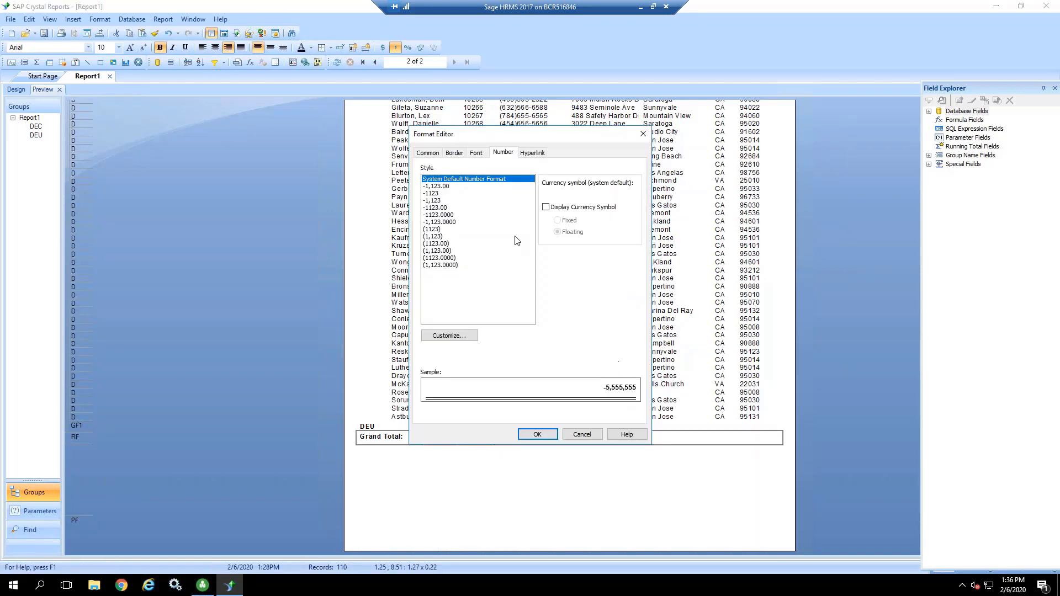
click(456, 153)
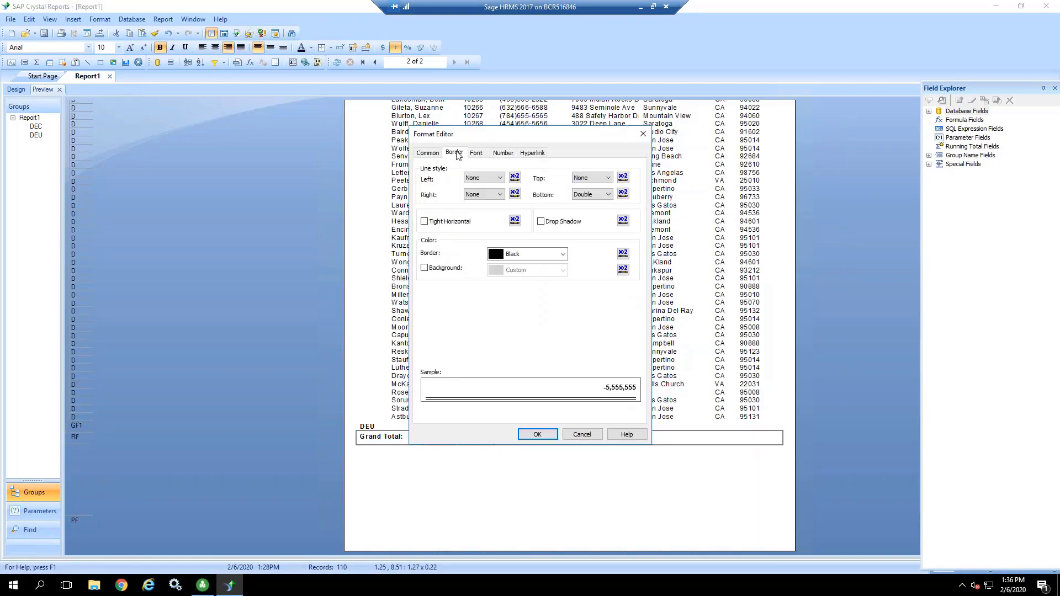
click(584, 195)
click(580, 204)
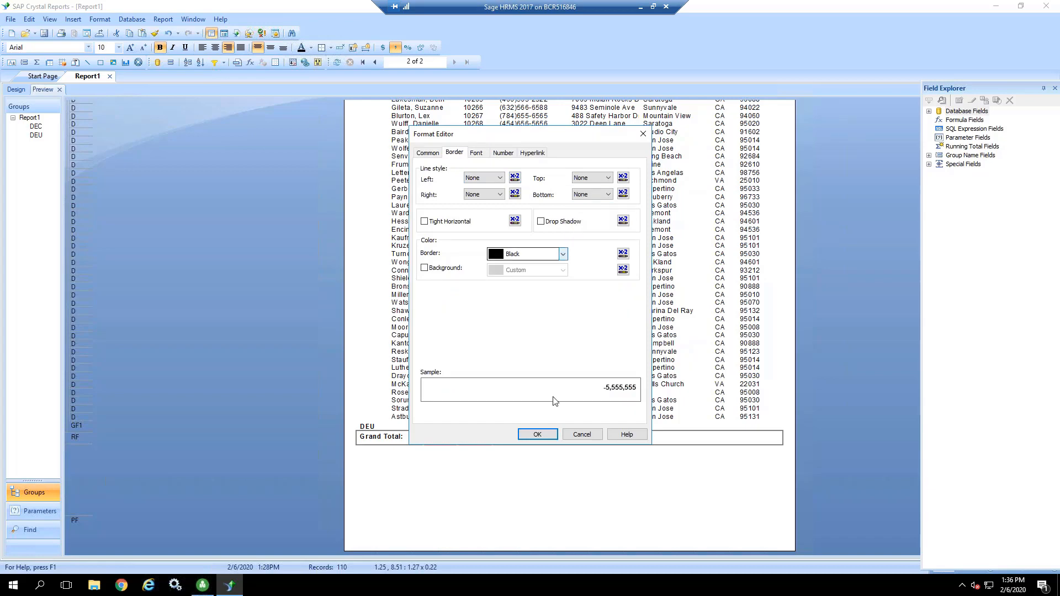
click(540, 434)
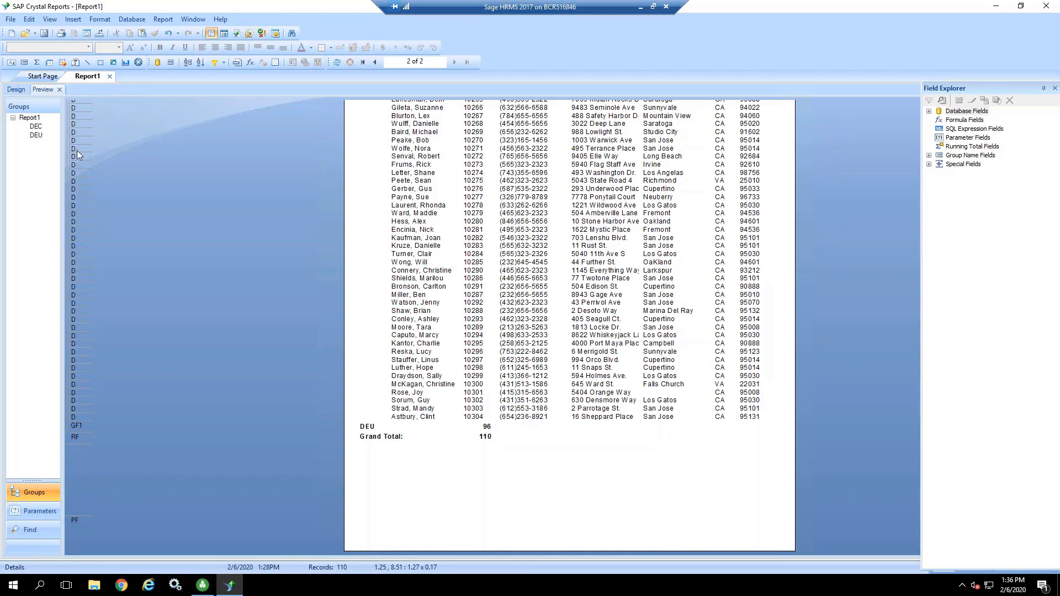
Step: Return to the report design and look through the hrpersnl table's database fields
click(17, 90)
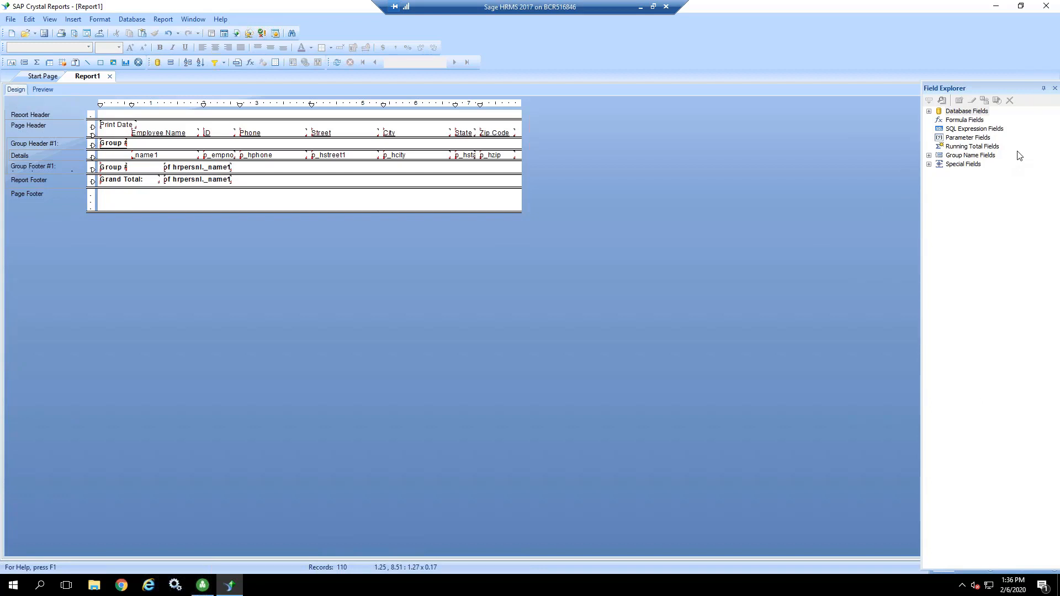
click(929, 112)
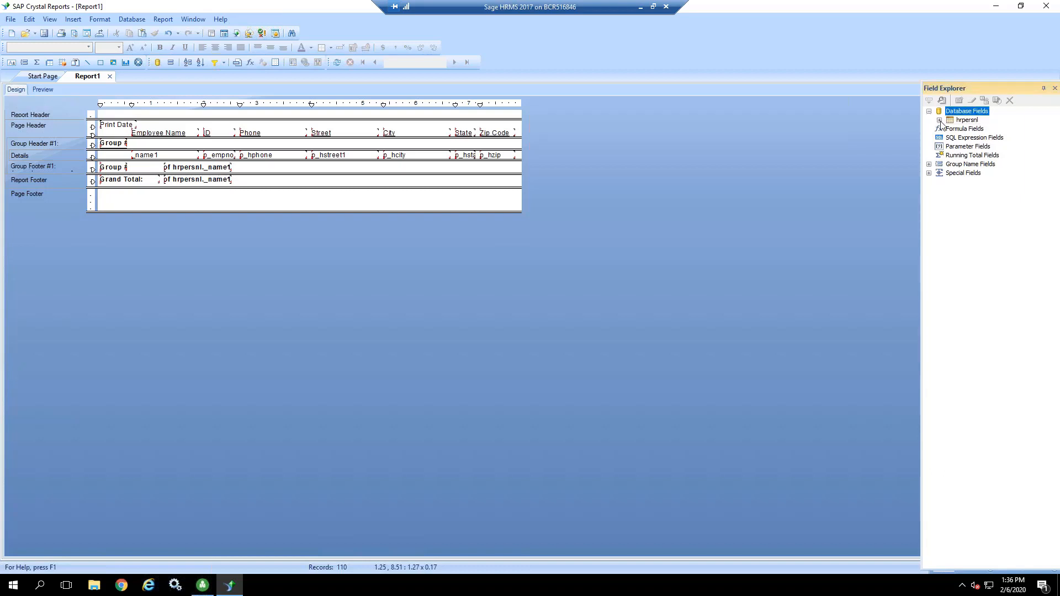
click(940, 120)
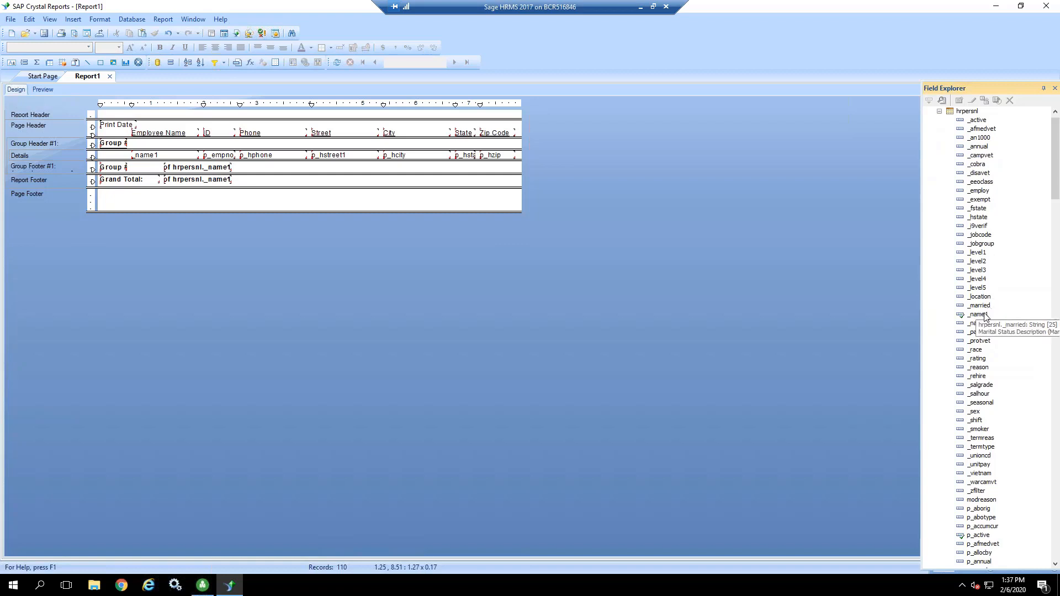
mouse_move(982, 319)
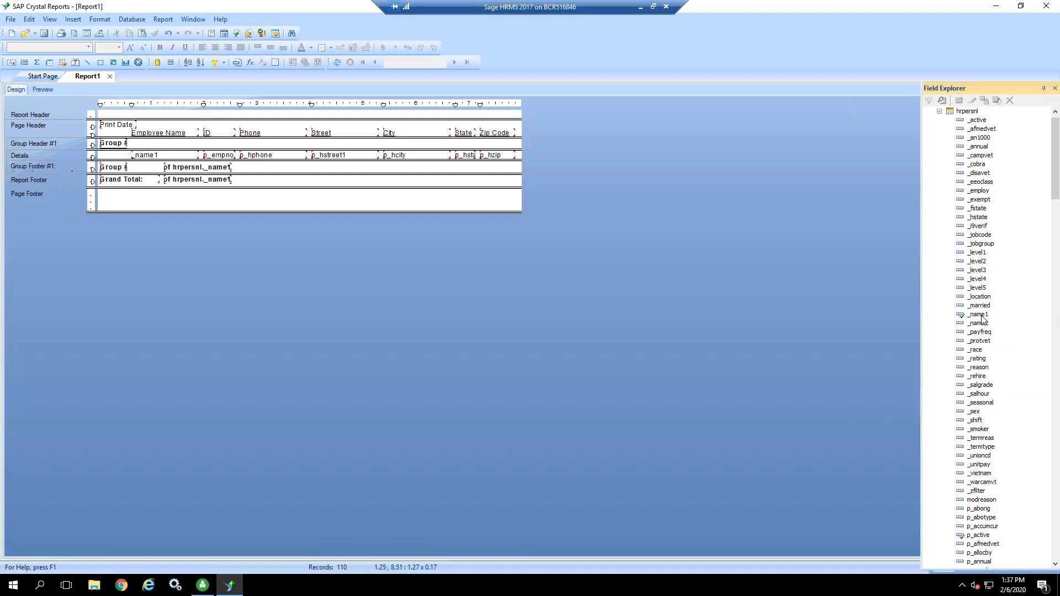
click(939, 112)
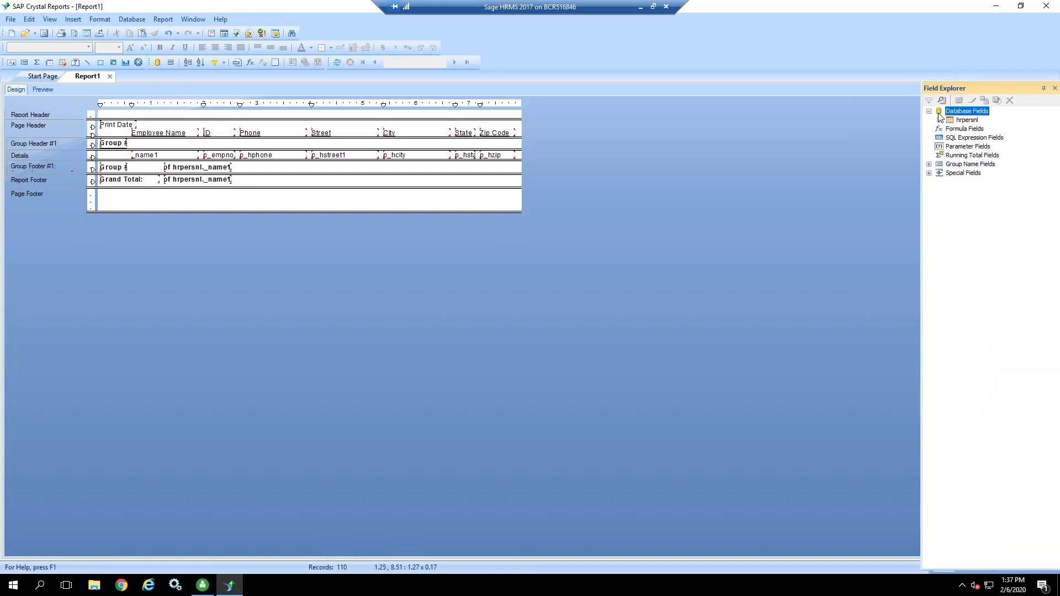
Step: Add the Print Time and Print Date special fields to the Page Footer at about 2.17 in and 0.17 in across
click(929, 173)
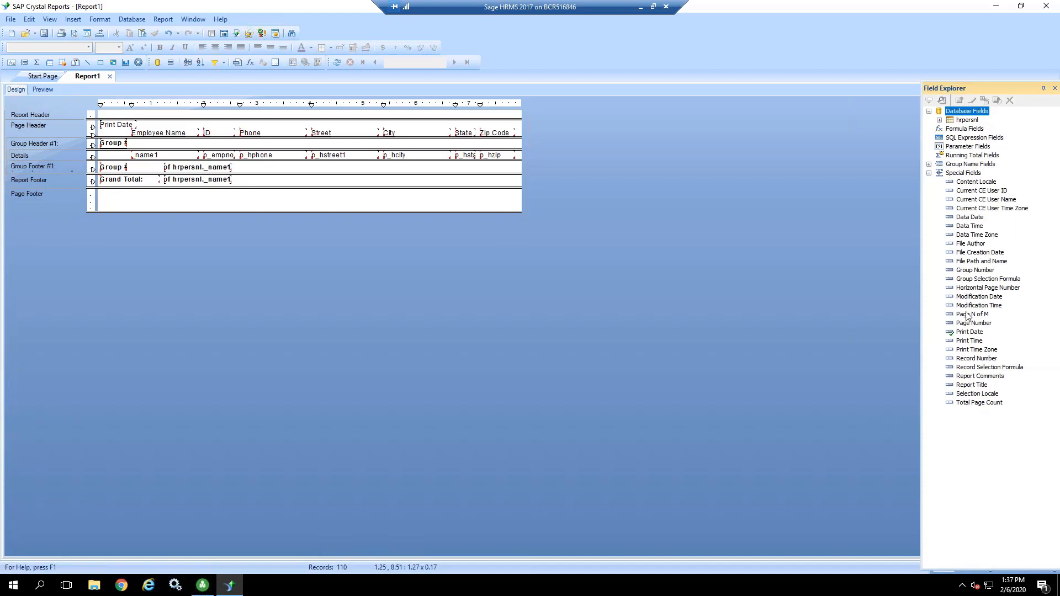
click(968, 341)
drag(969, 342, 215, 205)
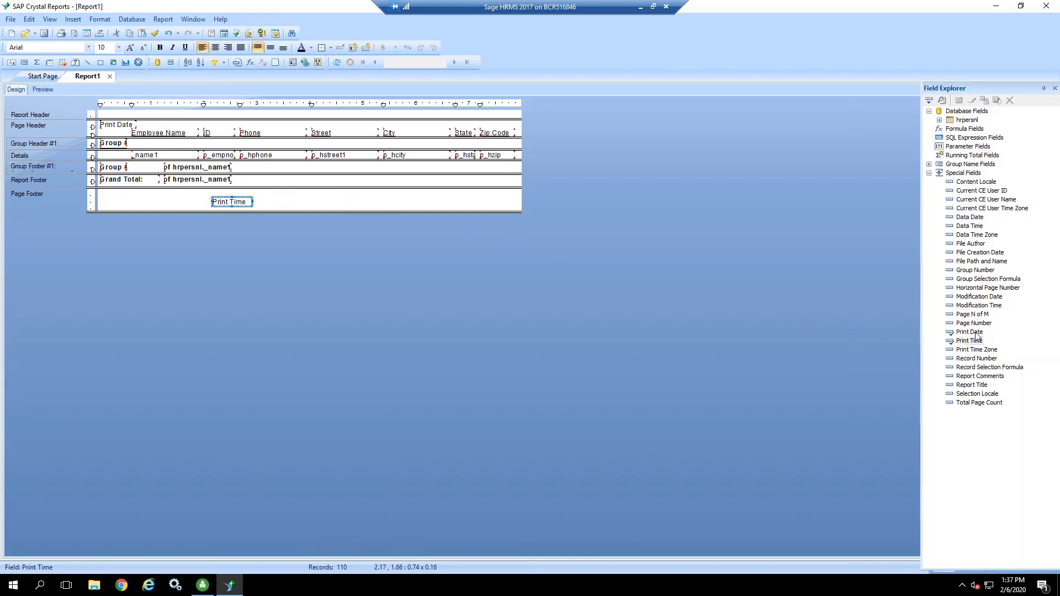
drag(972, 333, 108, 203)
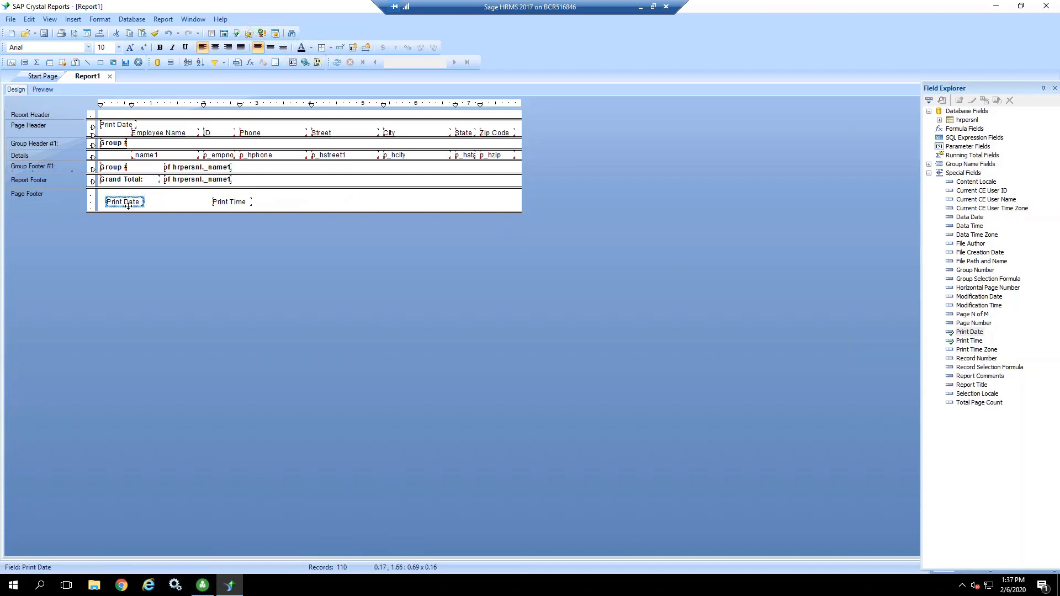
Step: Add the Page N of M special field to the Page Footer at about 6.08 in, level with the date and time, and preview the report
click(973, 314)
drag(973, 318, 423, 199)
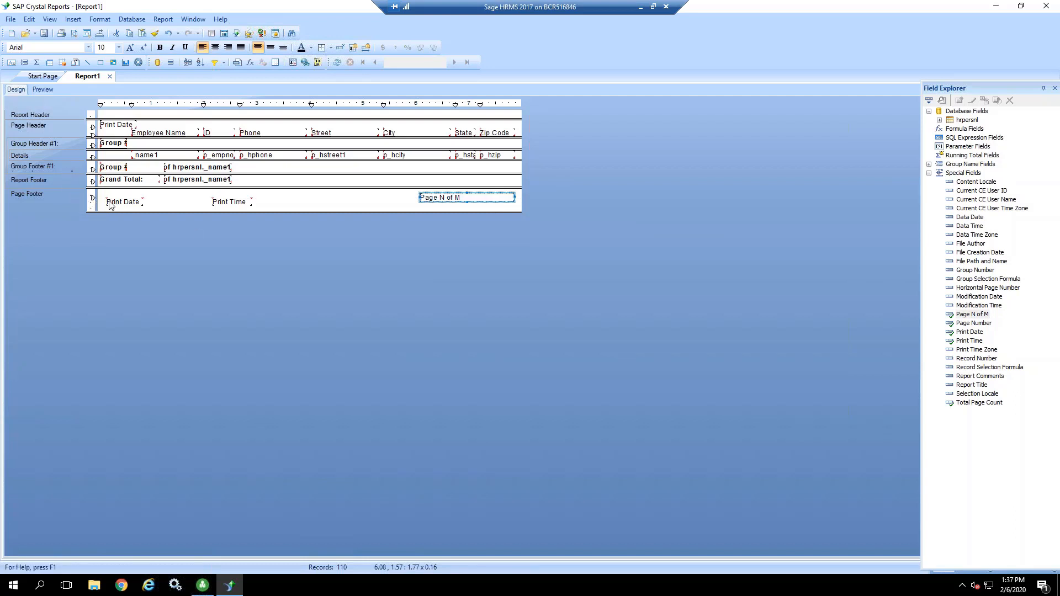
drag(448, 197, 450, 205)
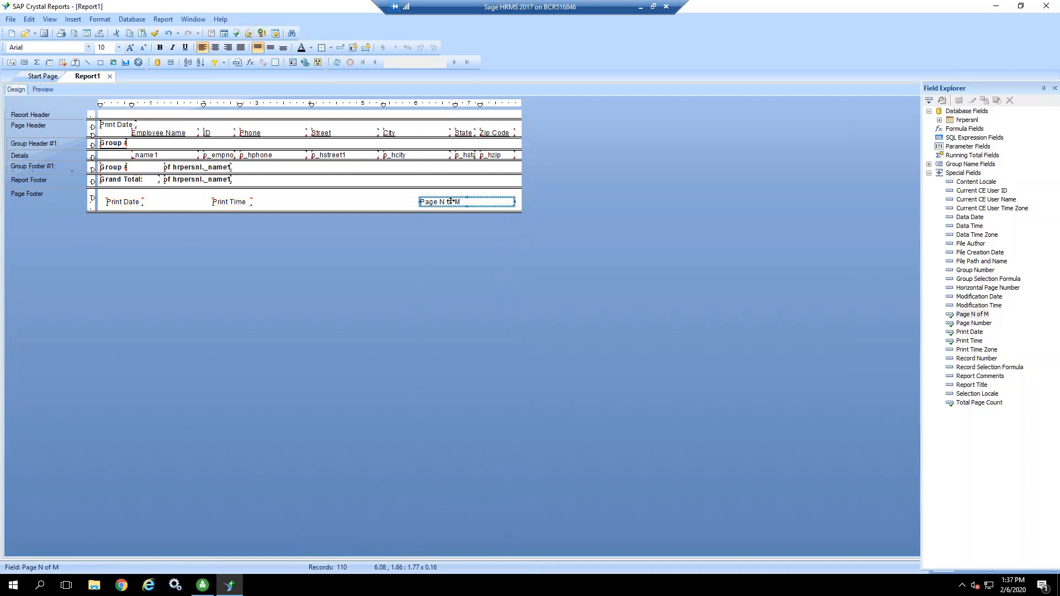
click(44, 89)
click(440, 489)
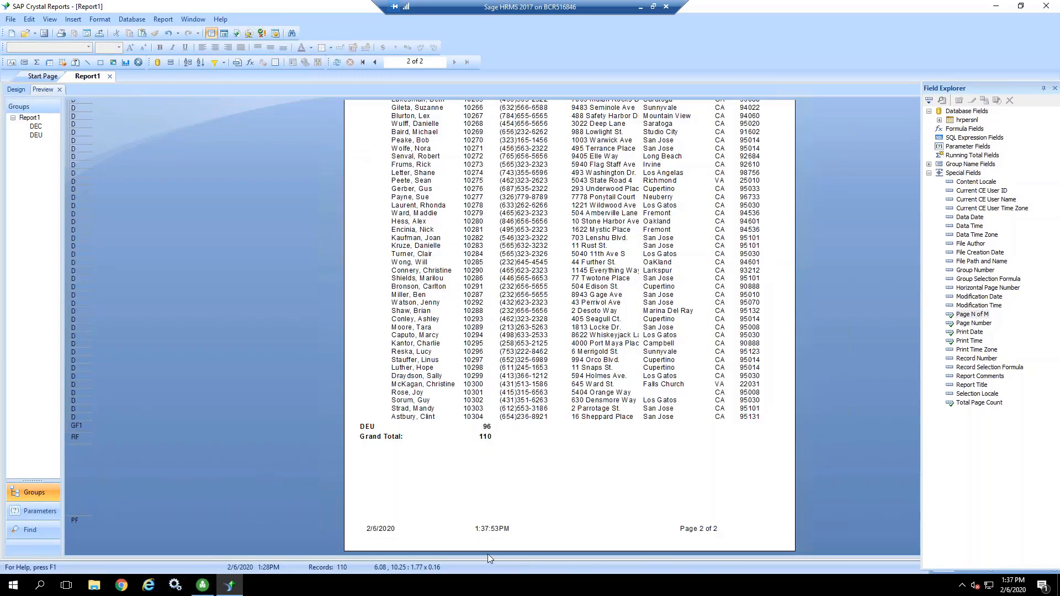
Step: Move the Page Footer's Print Date field right, near the Print Time field, to free space for a label before it
click(381, 531)
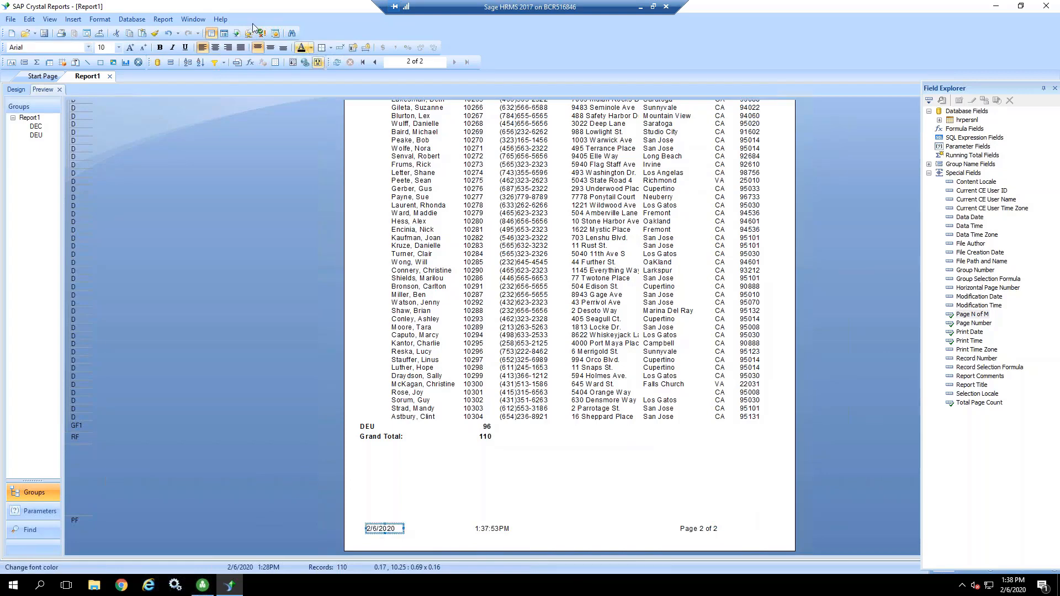
click(22, 91)
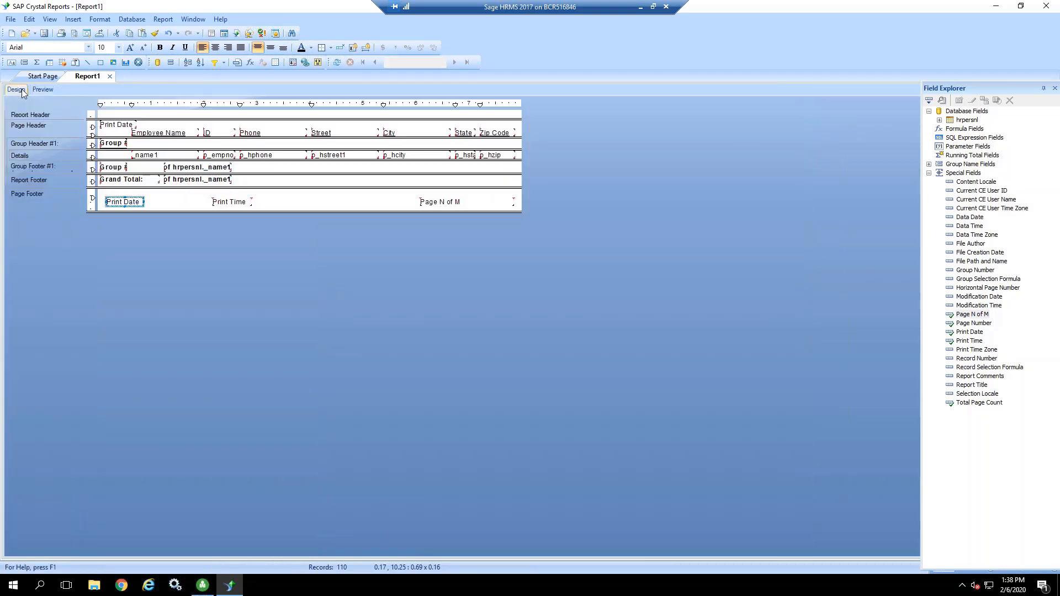
drag(126, 202, 172, 205)
click(119, 206)
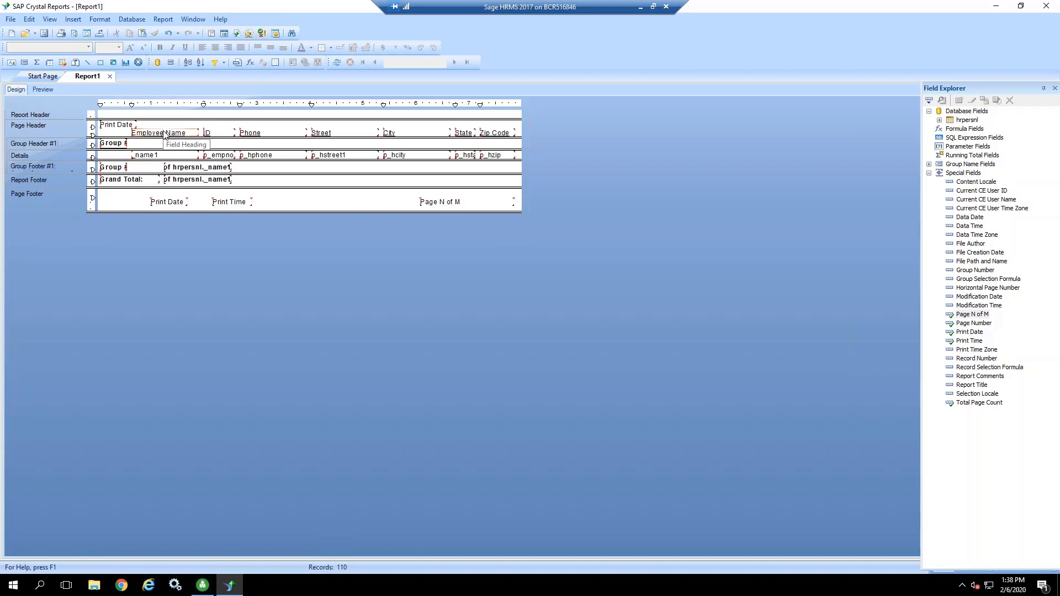
Step: Insert a text object about 0.96 in wide reading "Print Date:" before the Page Footer's date field, and preview the report
click(74, 20)
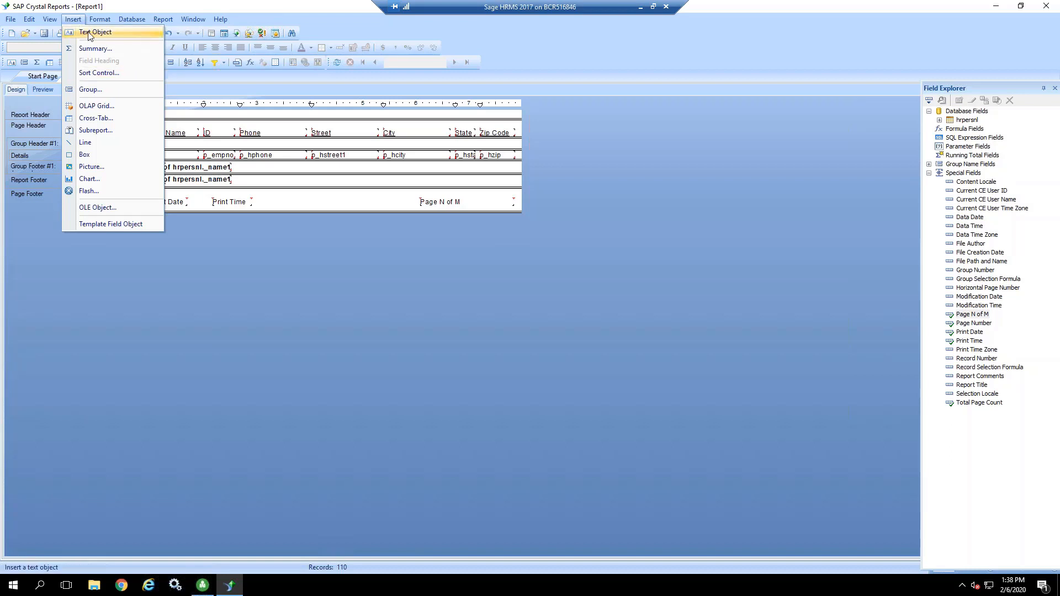
click(89, 34)
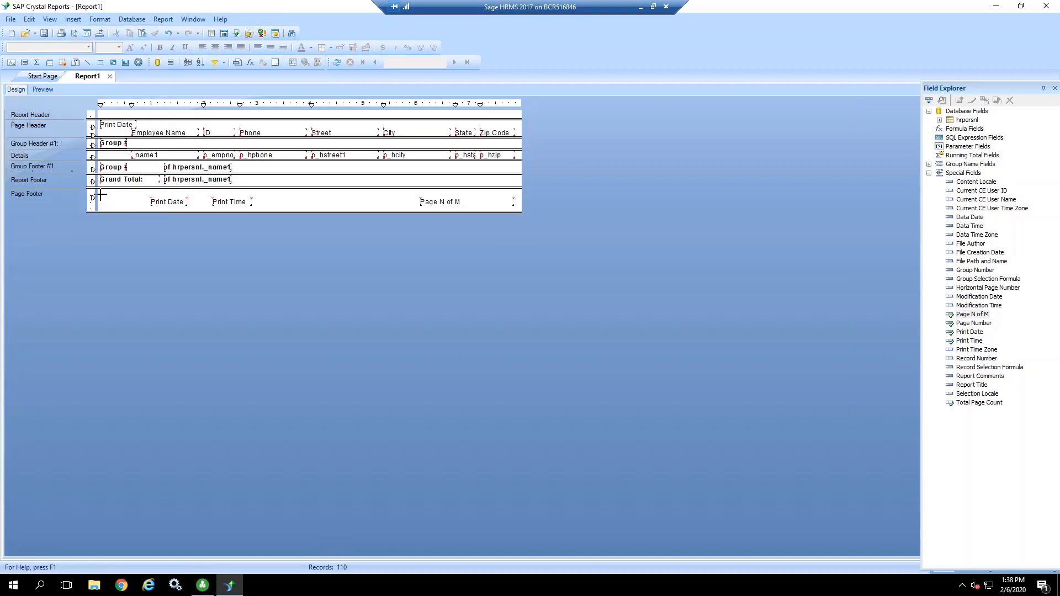
drag(100, 198, 150, 207)
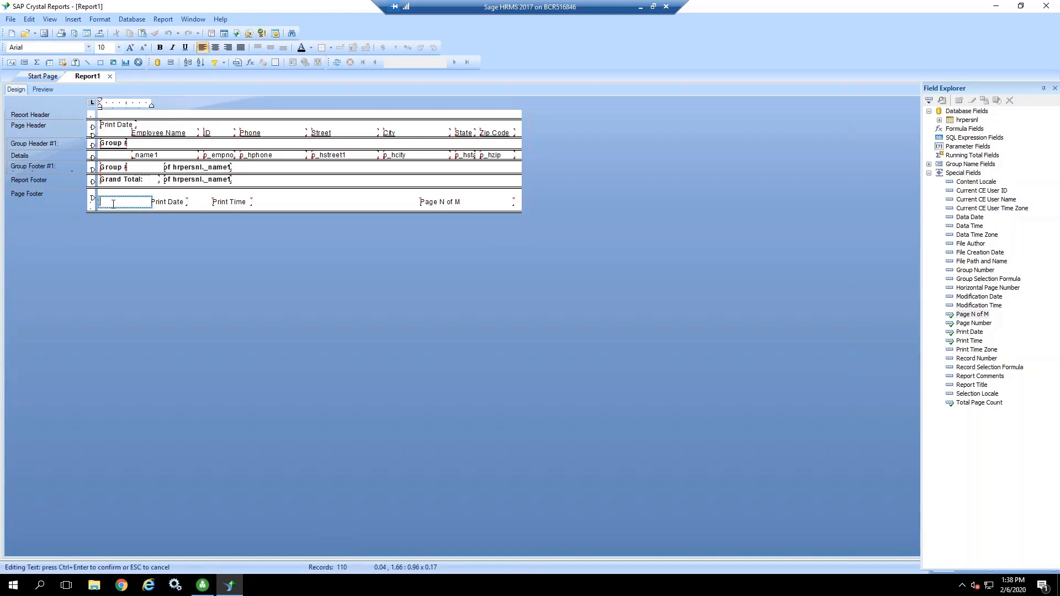
text(Print Date:)
click(169, 210)
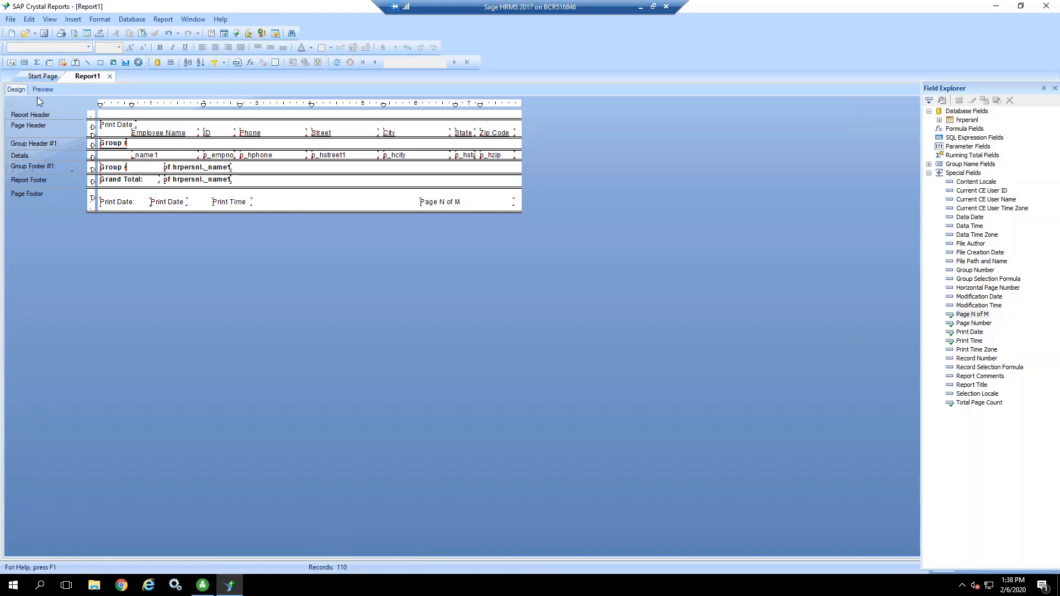
click(43, 90)
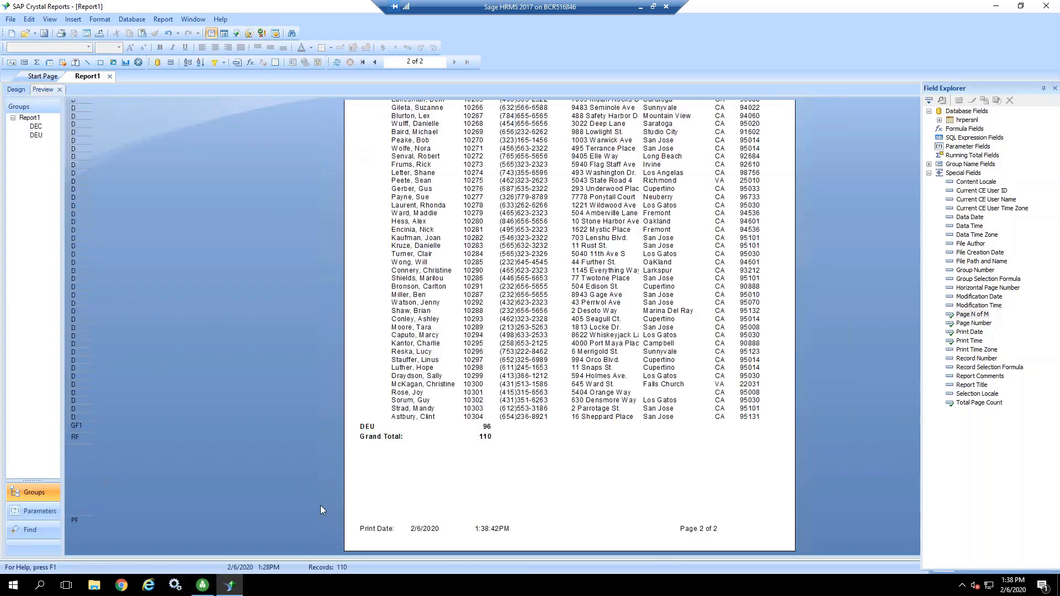
click(423, 530)
Step: Embed the Page Footer's Print Date field inside the "Print Date:" text object, after the label text
click(17, 90)
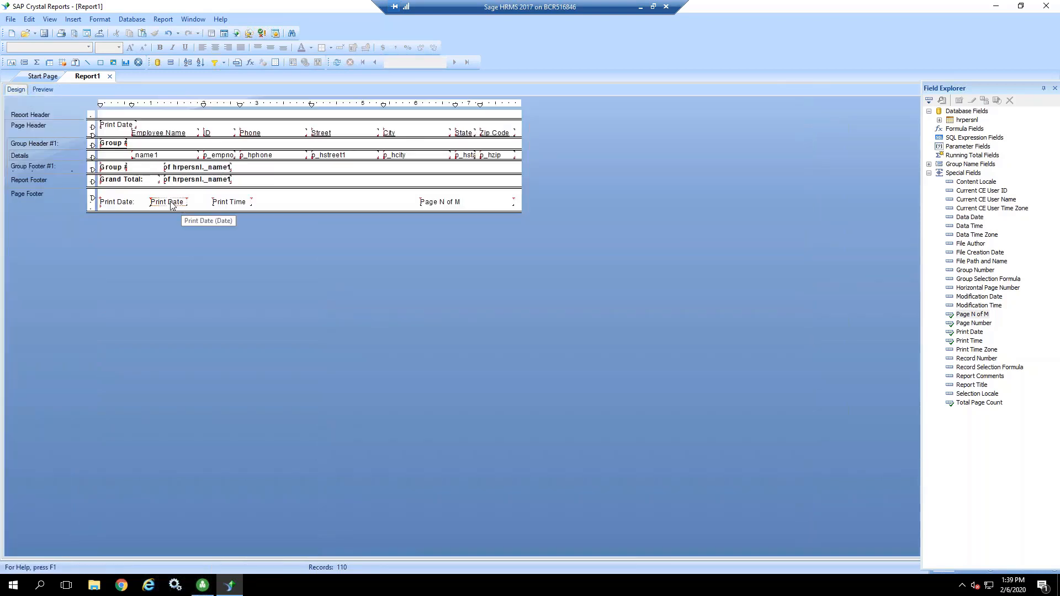
mouse_move(172, 203)
mouse_down()
mouse_move(125, 207)
mouse_move(196, 204)
mouse_move(132, 206)
mouse_move(182, 206)
mouse_move(155, 209)
mouse_up()
click(146, 201)
click(184, 200)
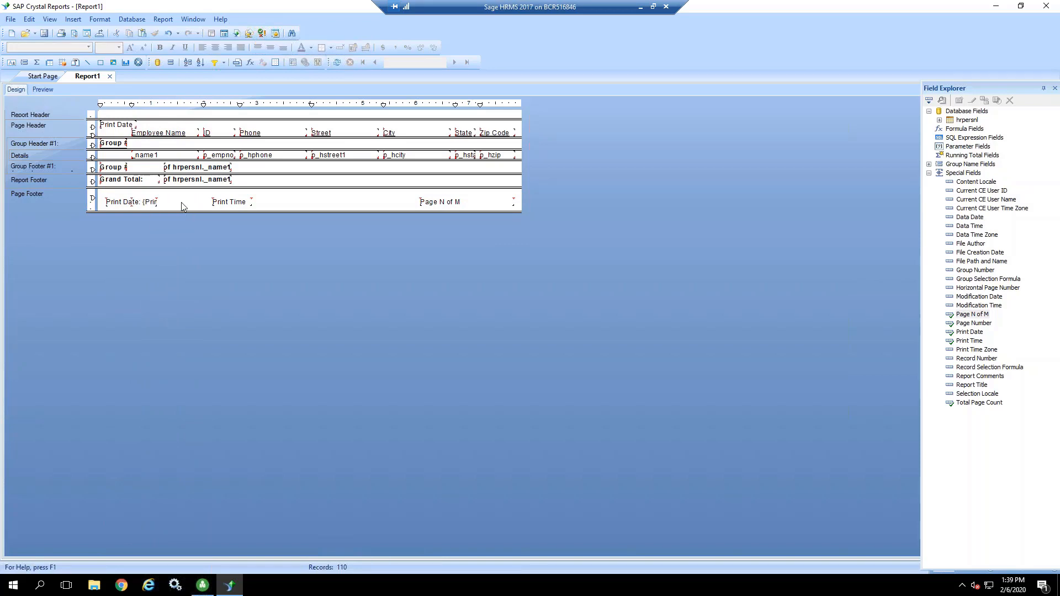
Step: Preview the report and widen the combined Print Date text object in the Page Footer to about 1.68 in
click(47, 90)
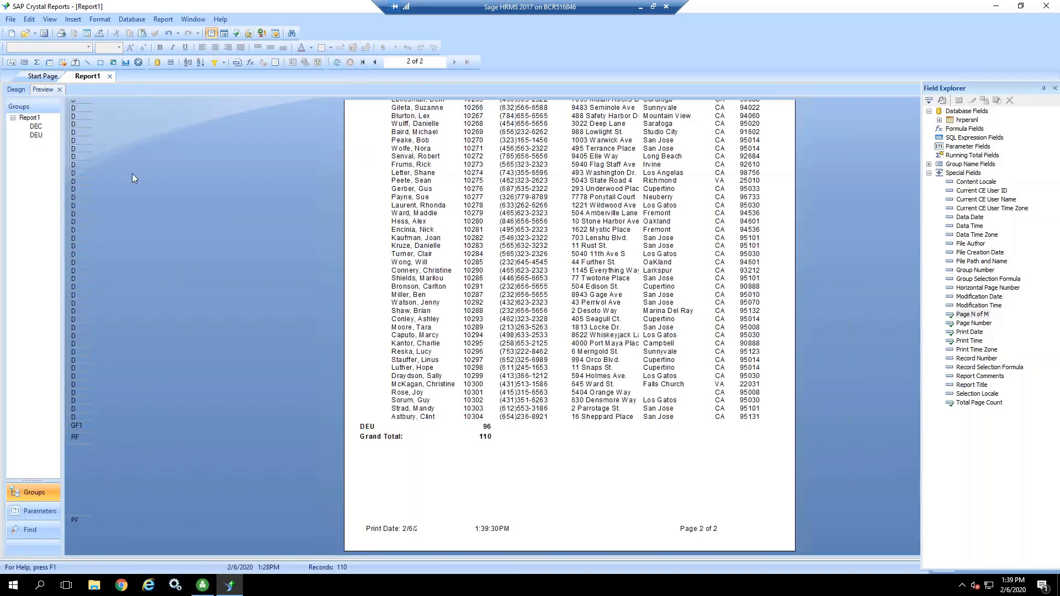
click(405, 530)
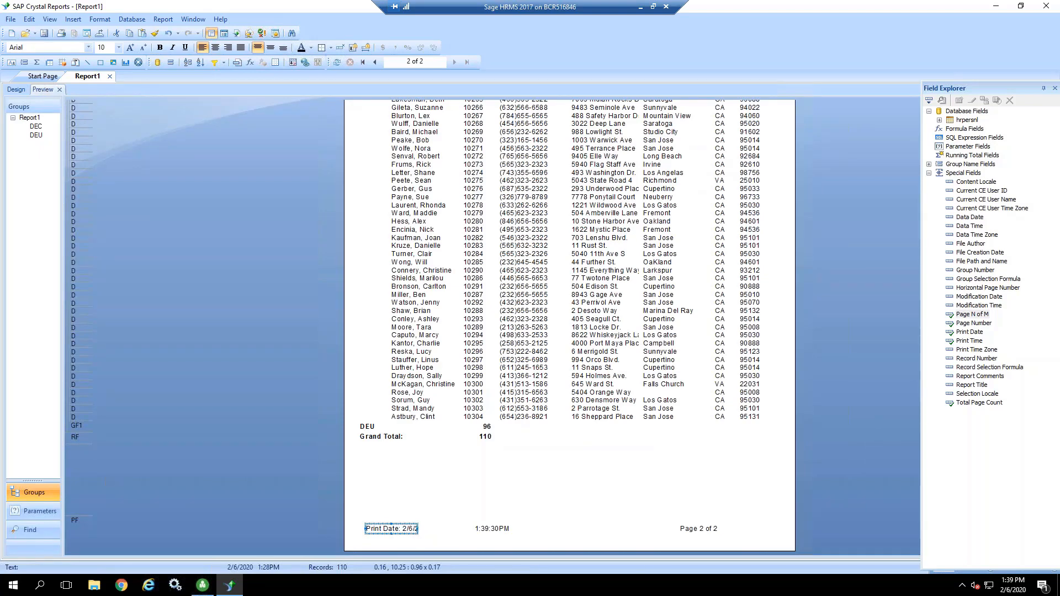
drag(419, 529, 455, 529)
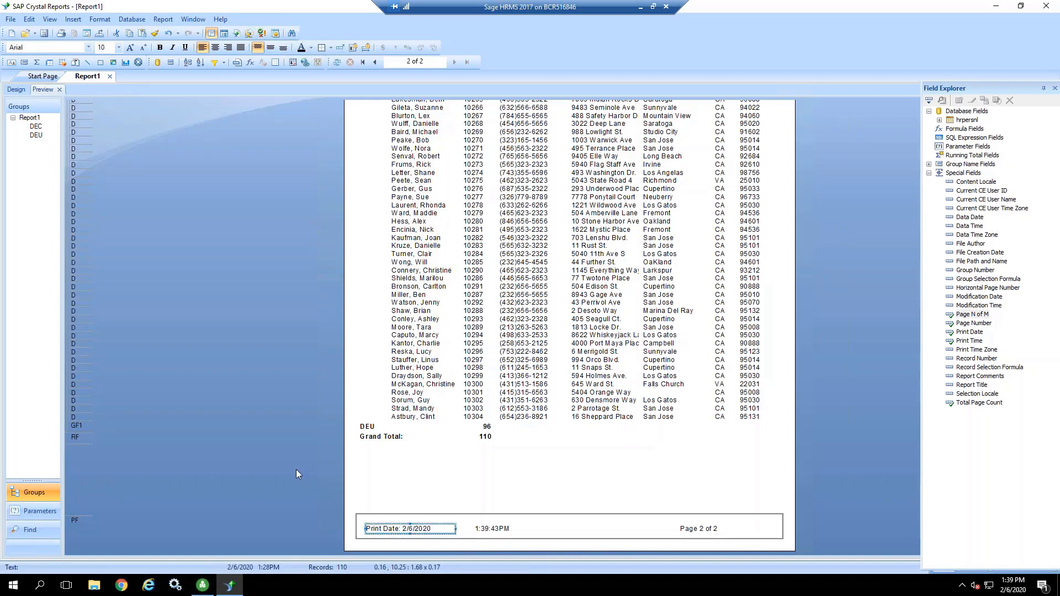
Step: Save the report in the HR folder, naming it with the owner's first name followed by "Employee Address List"
click(280, 461)
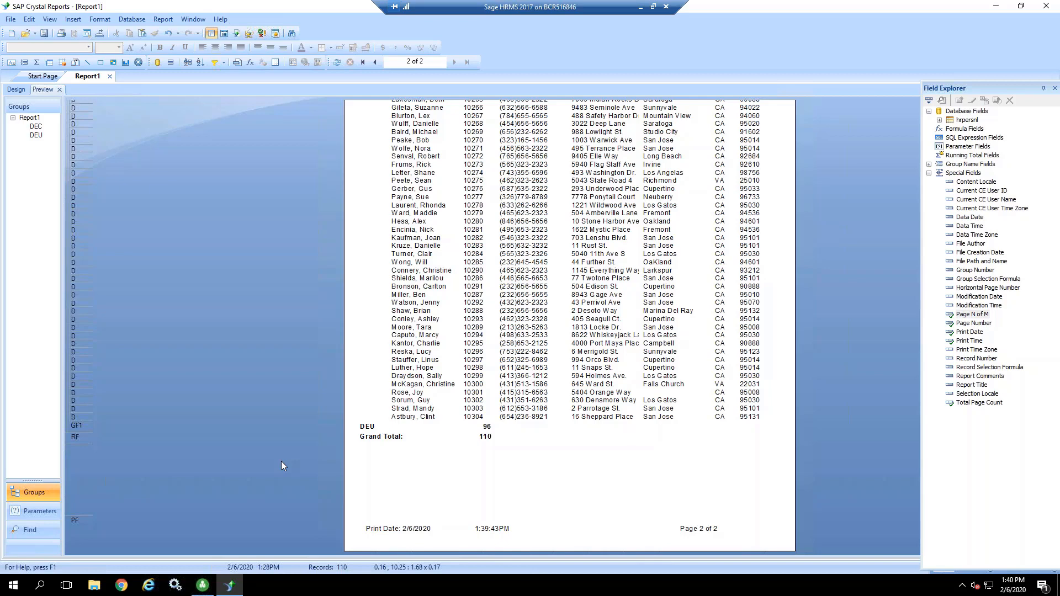
scroll(293, 392, up, 5)
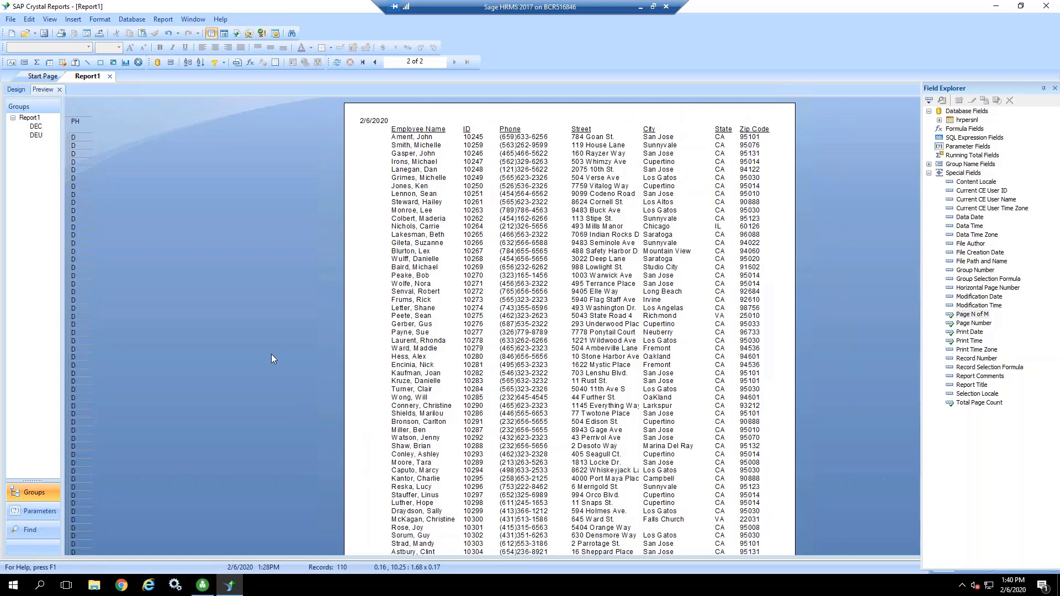
click(11, 20)
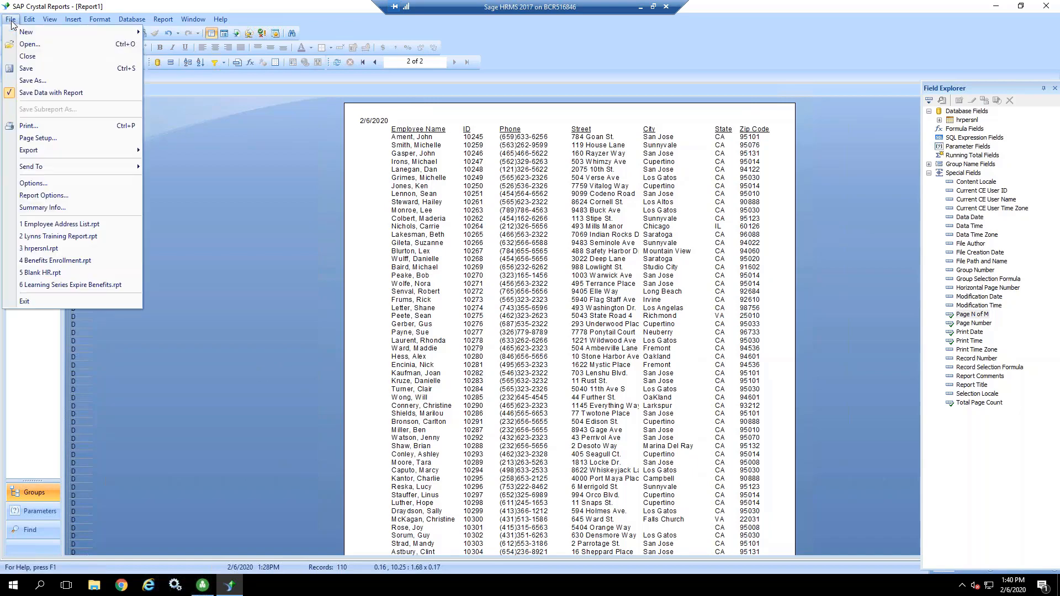
click(28, 82)
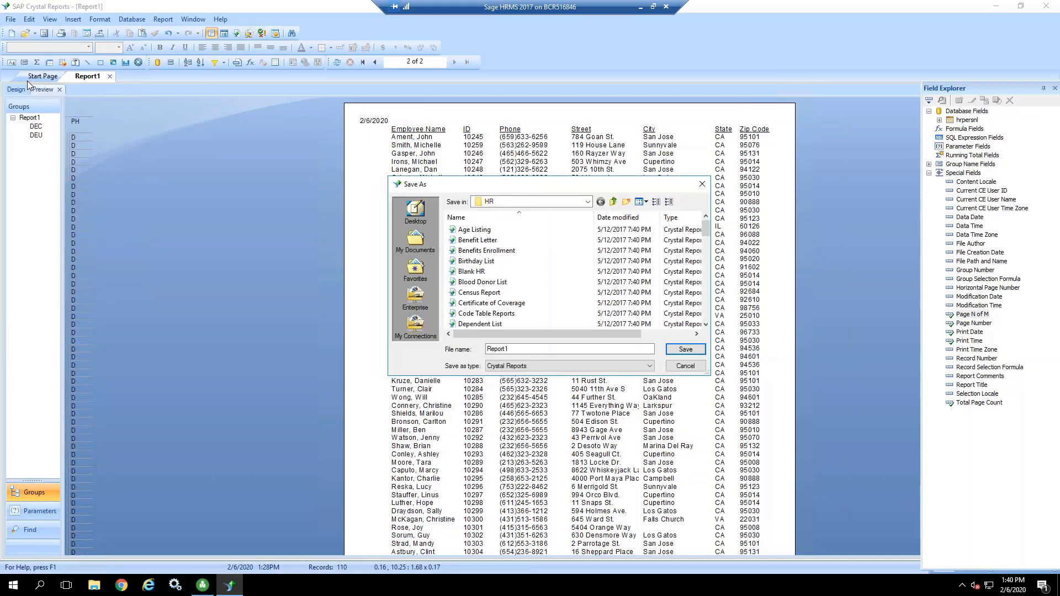
click(508, 350)
drag(509, 350, 487, 350)
text(Lynns)
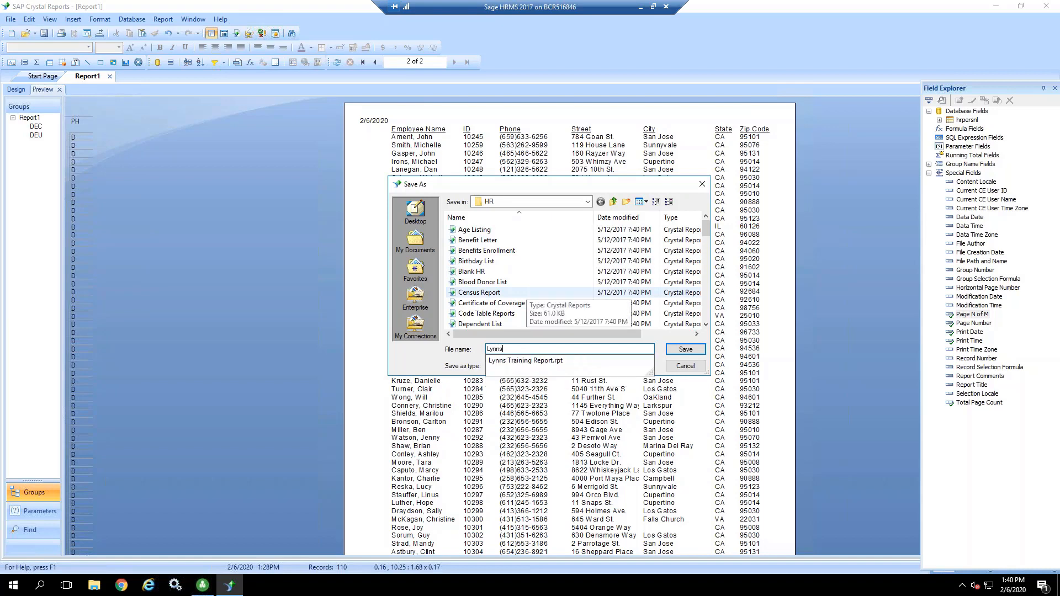
text( Emp)
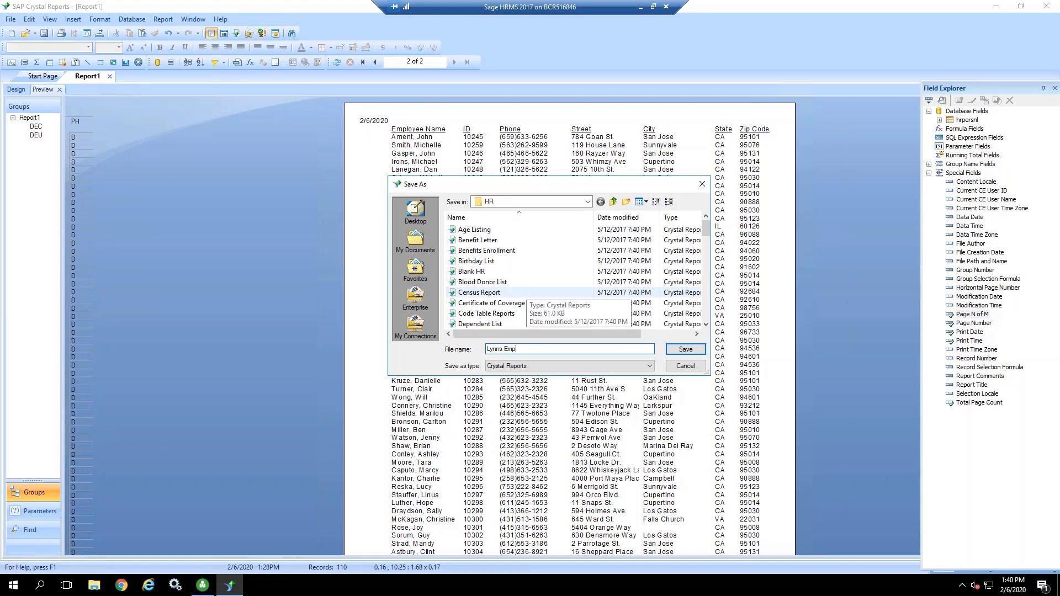
text(loyee Address List)
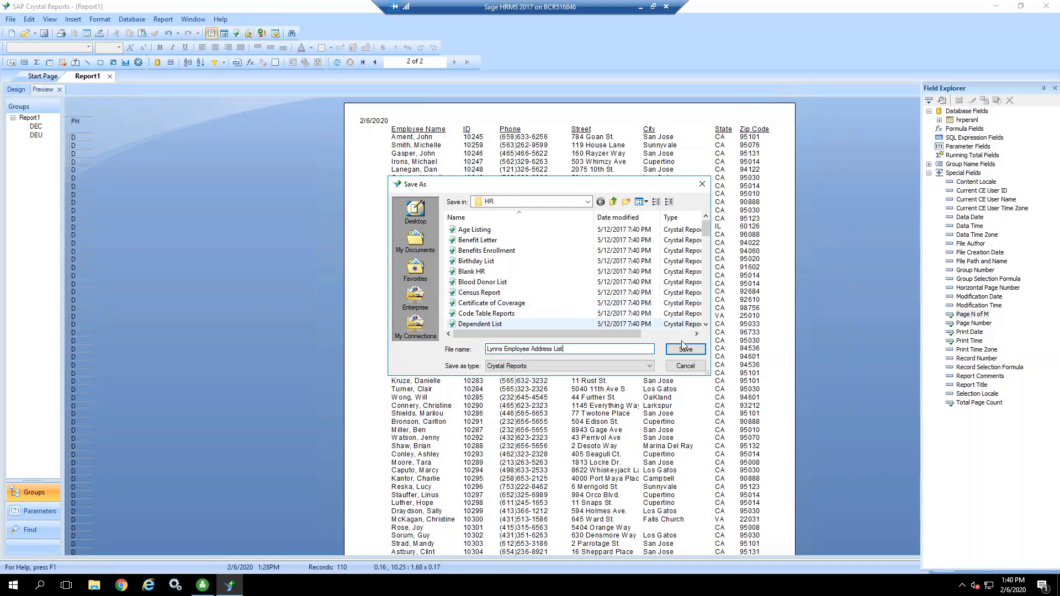
click(685, 349)
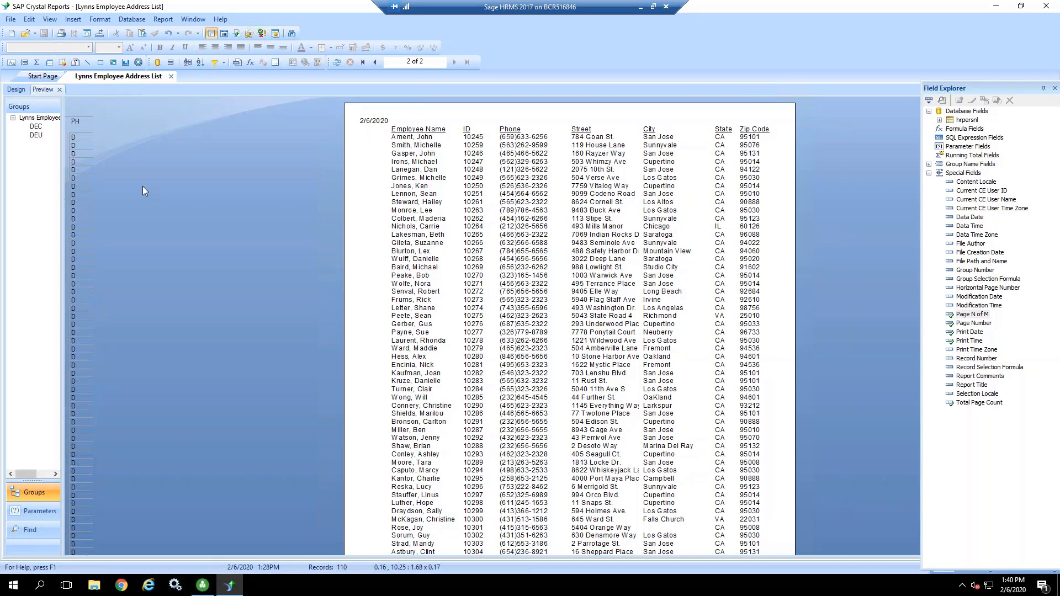
Step: Start a new report from the Start Page with the Standard Report Creation Wizard
click(11, 21)
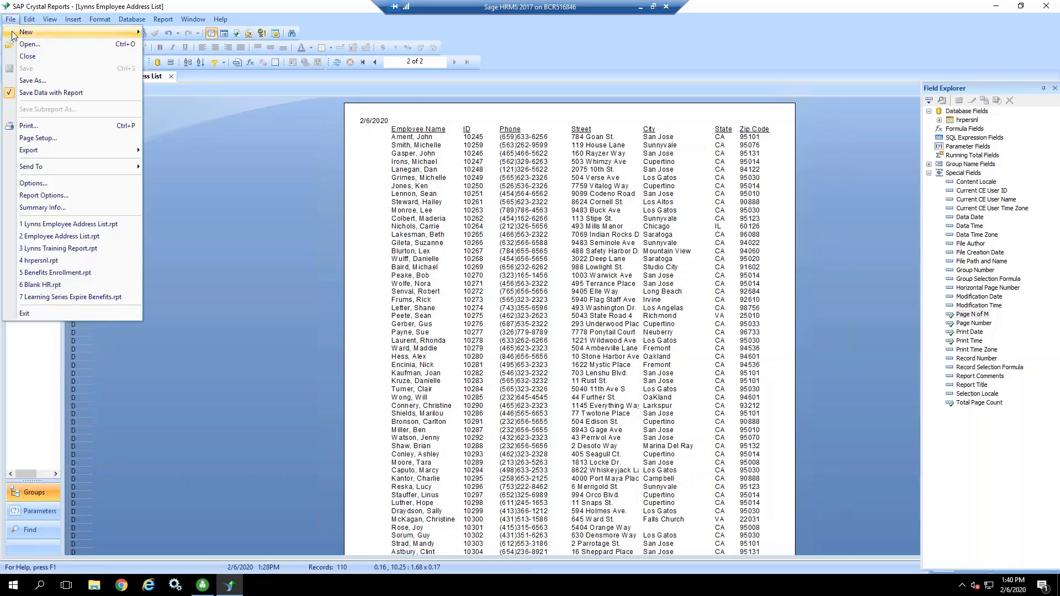
click(263, 189)
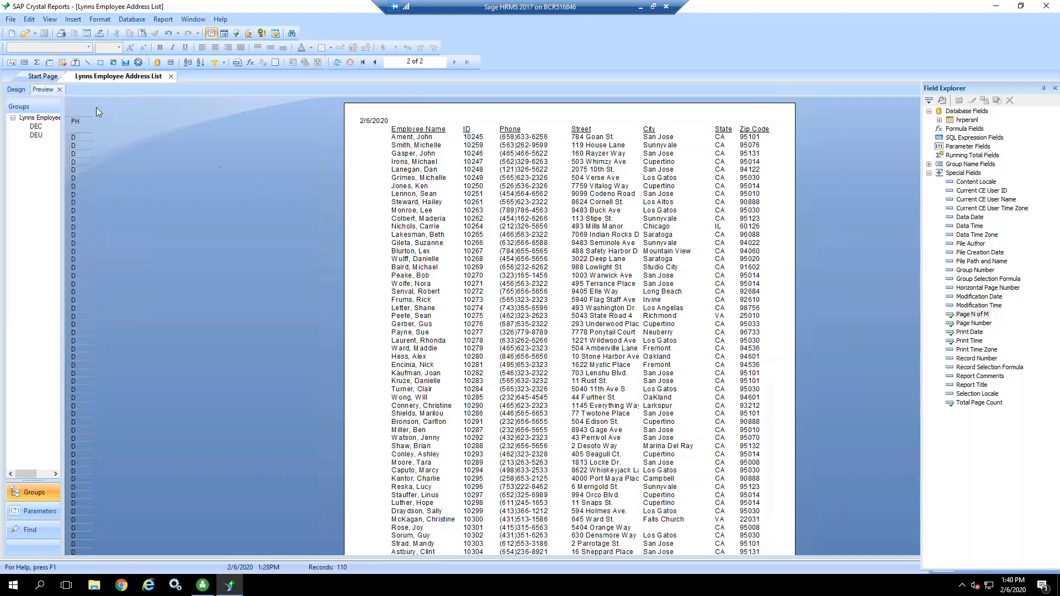
click(11, 19)
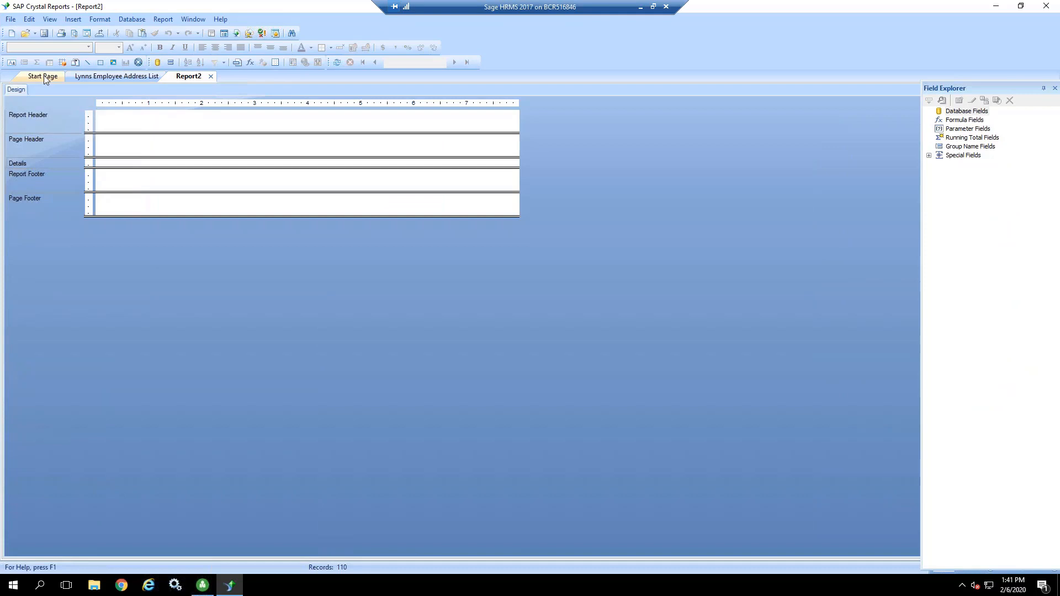
click(45, 76)
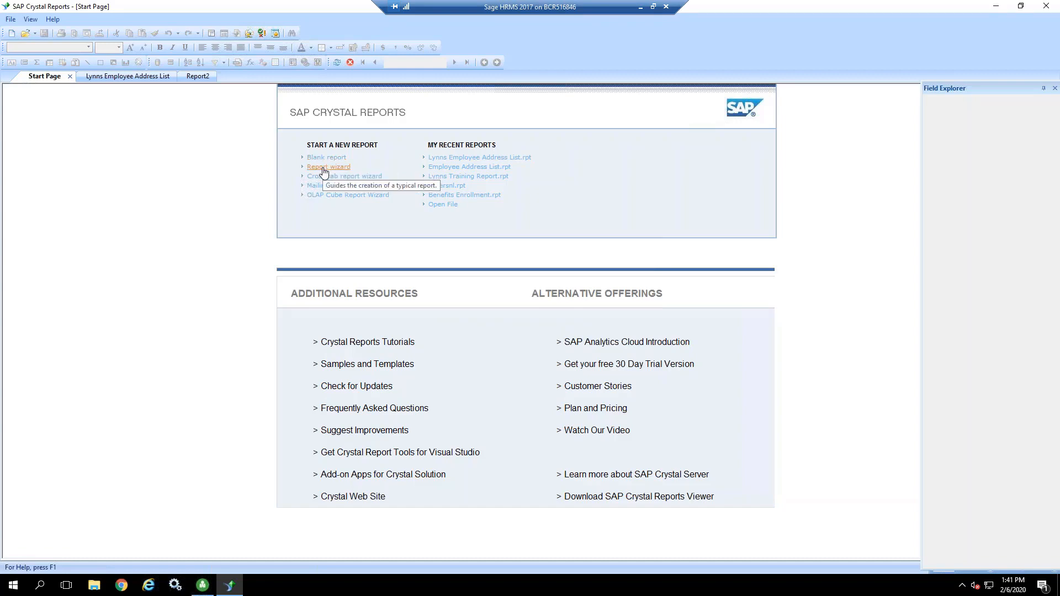
click(324, 171)
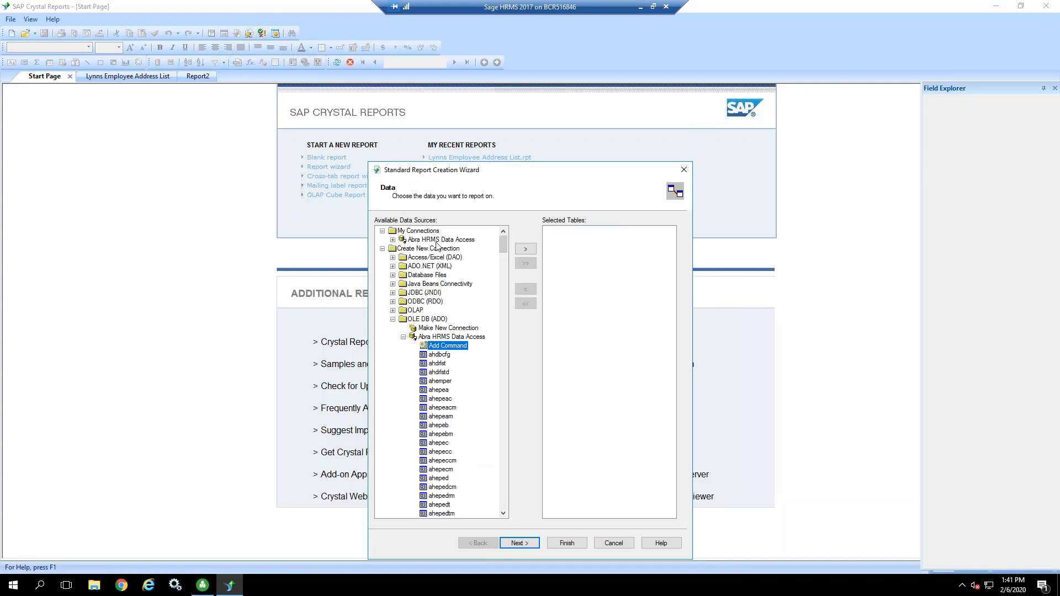
Step: Expand OLE DB (ADO) under Create New Connection and view the provider choices for making a new connection
click(382, 249)
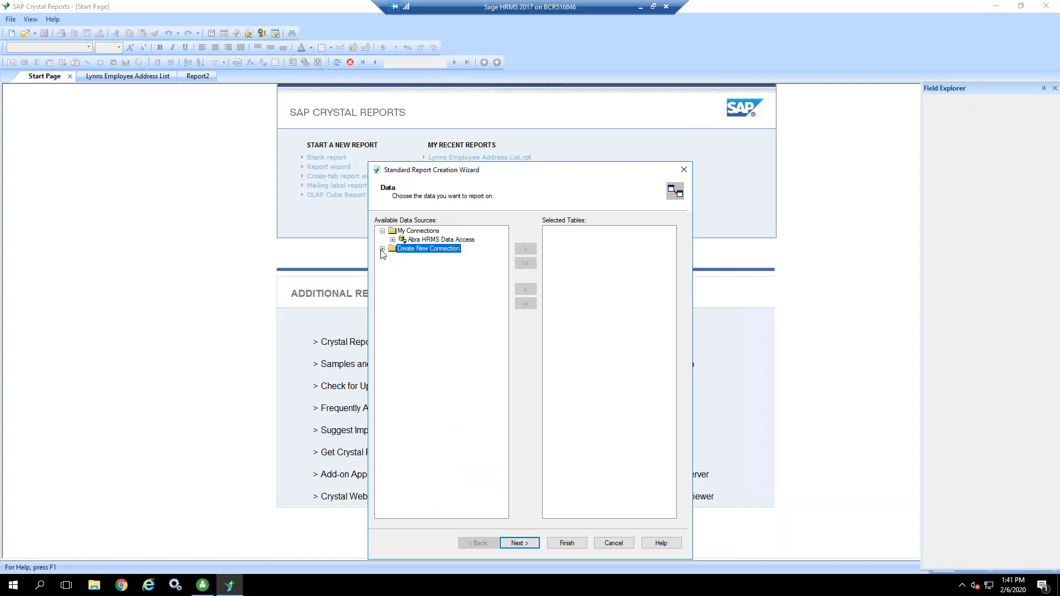
click(383, 249)
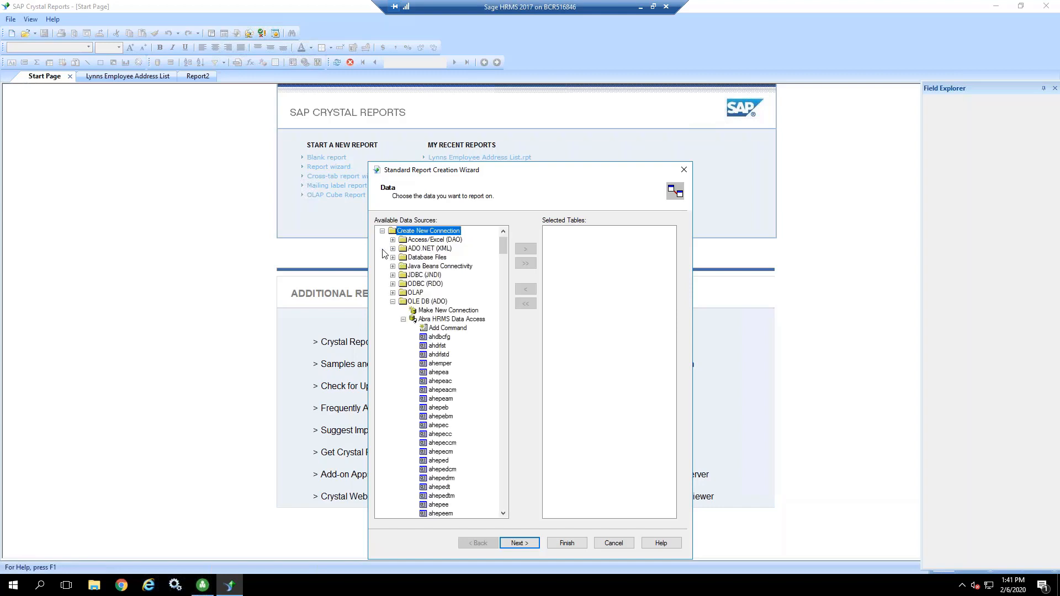
click(392, 302)
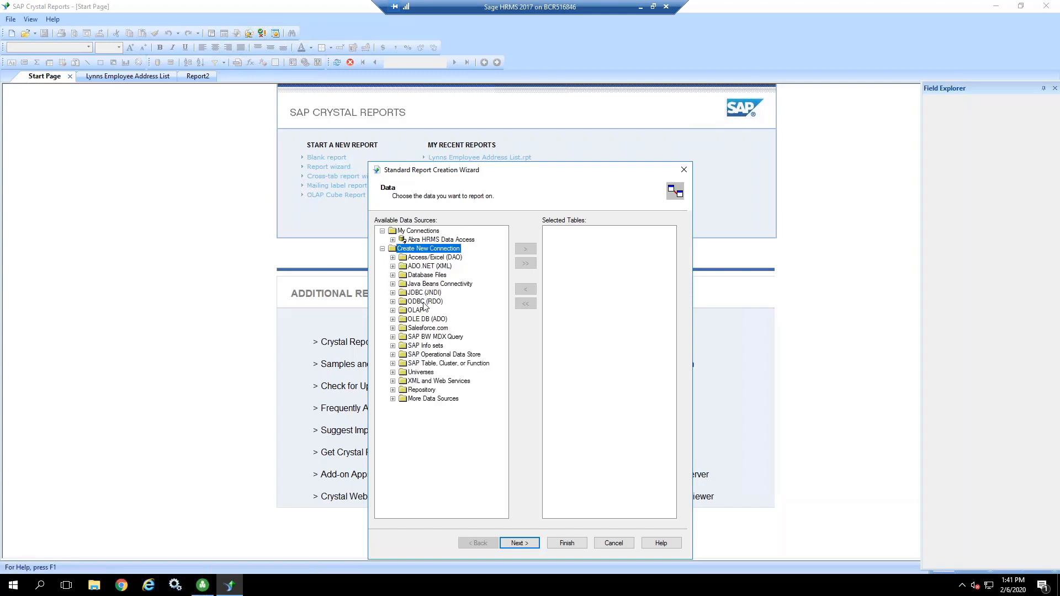
click(392, 319)
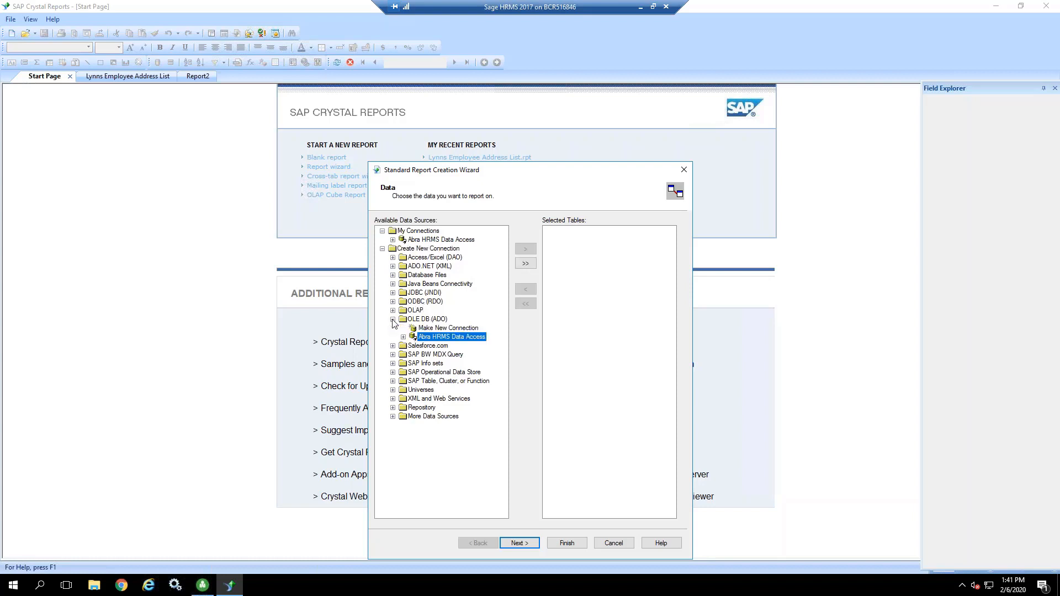
click(432, 329)
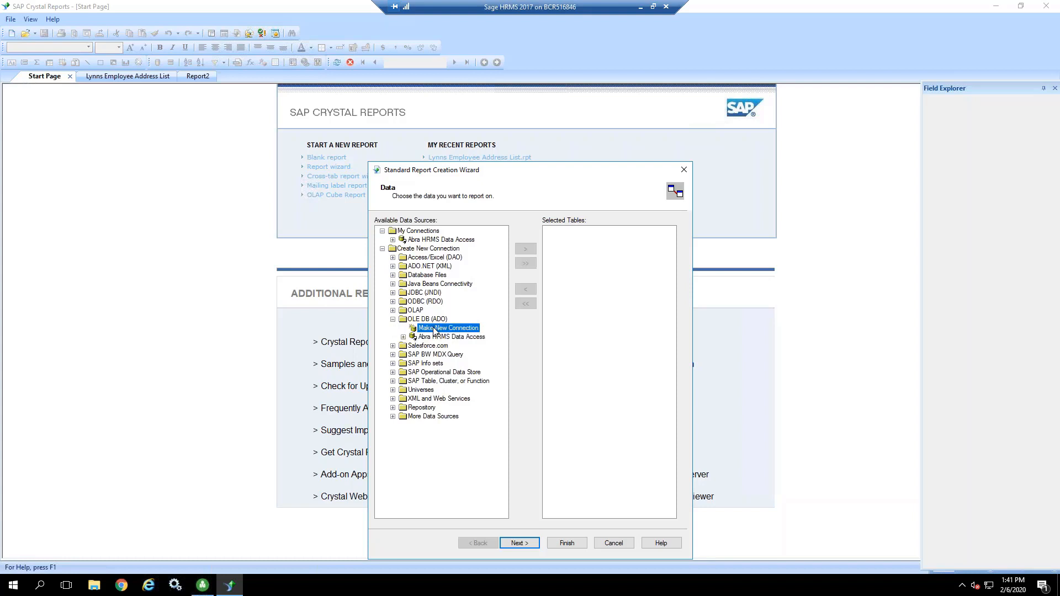
double_click(432, 330)
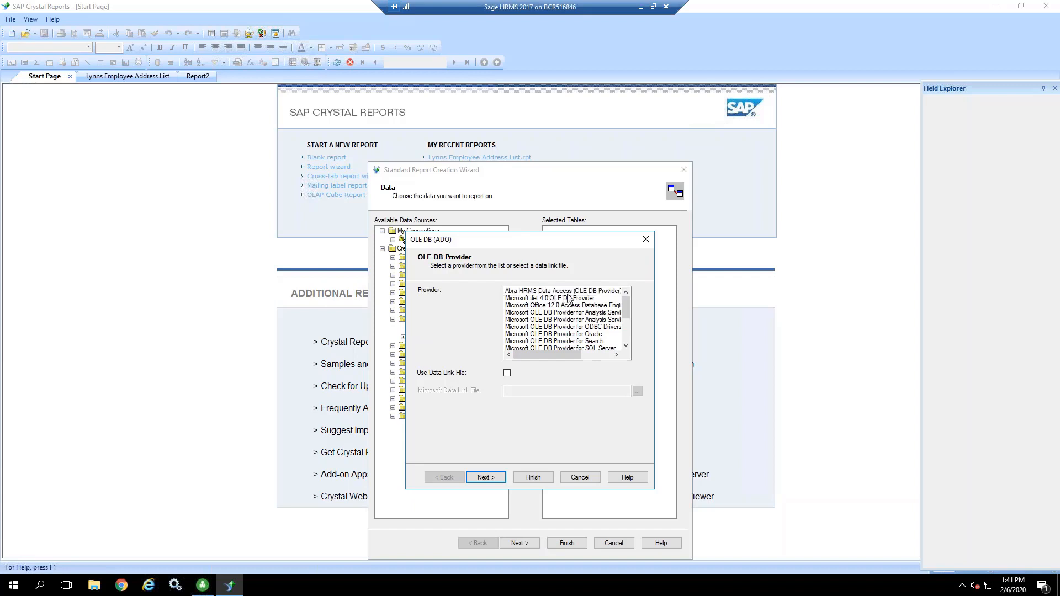
click(580, 476)
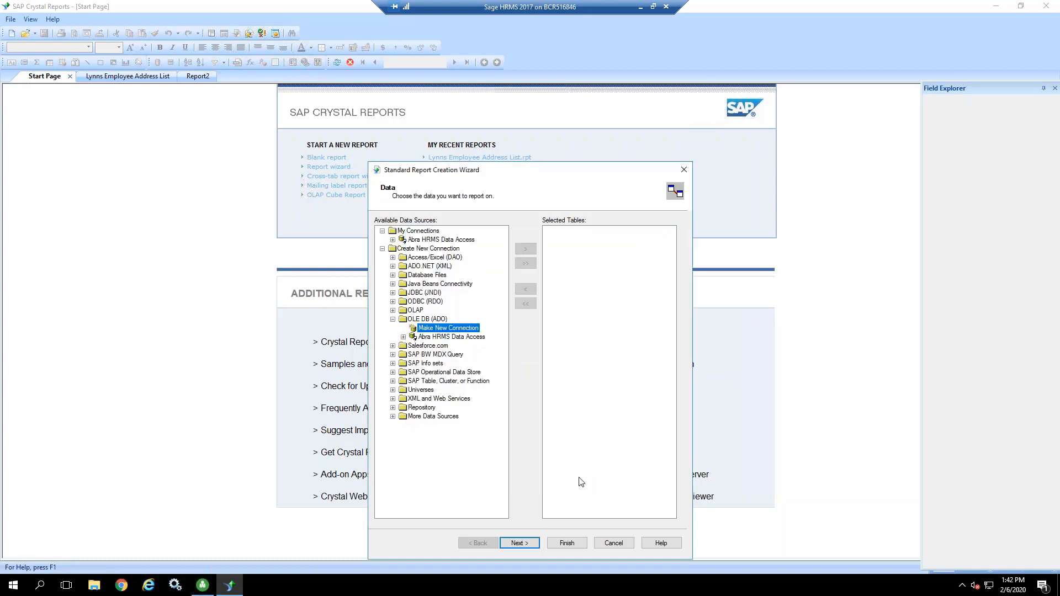
Step: Add the upempl table from the existing Abra HRMS Data Access connection to the selected tables and proceed to choosing fields
click(451, 337)
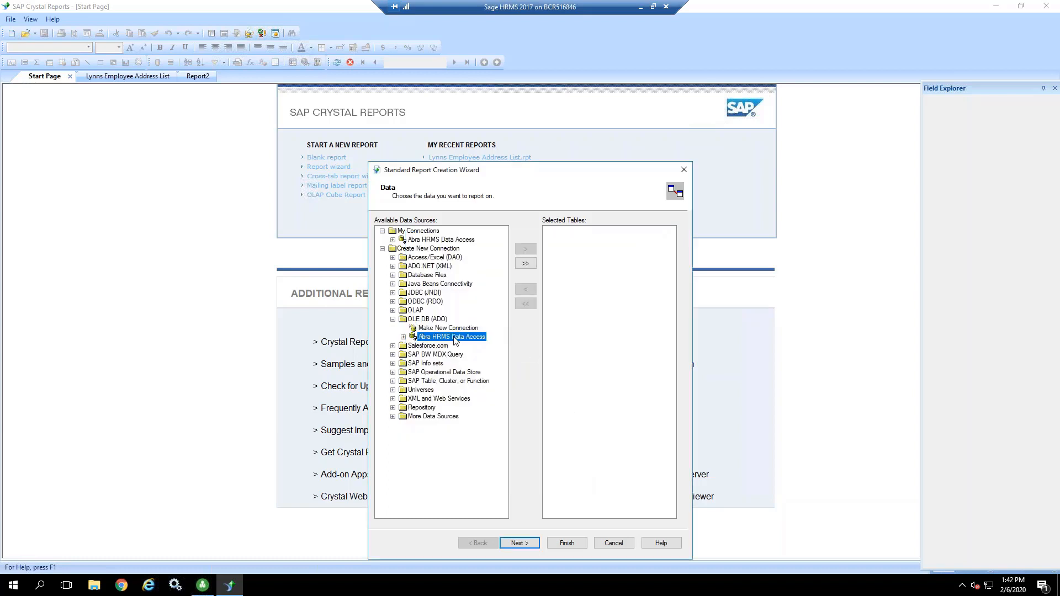
click(403, 337)
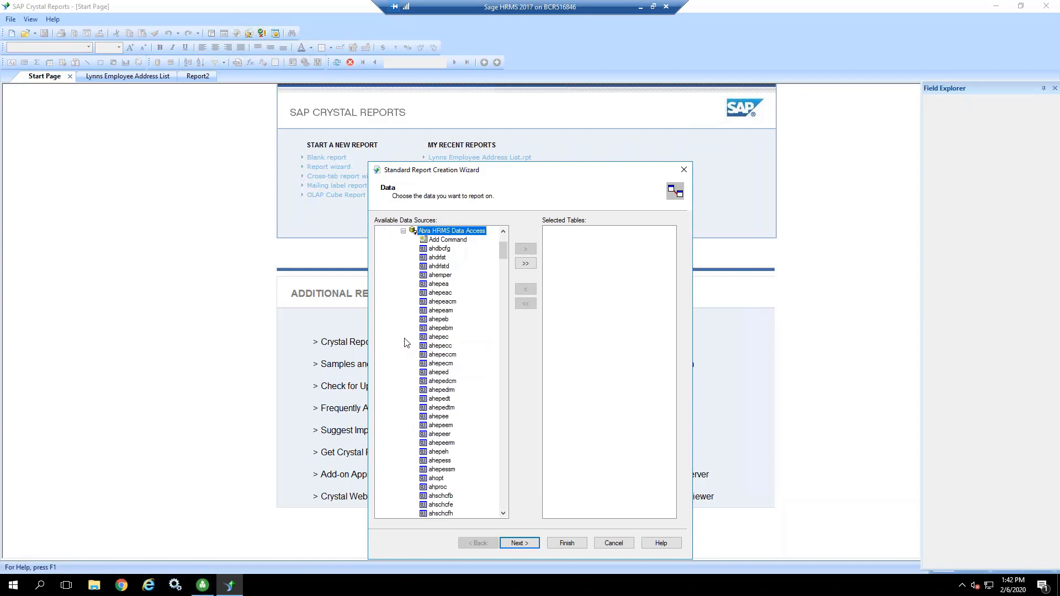
click(439, 391)
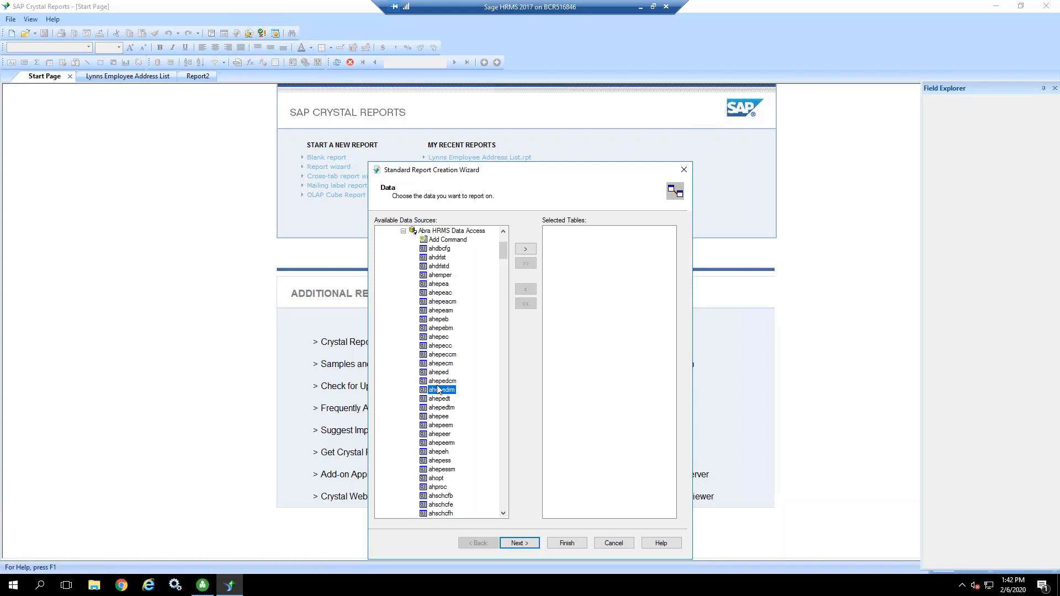
text(upemp)
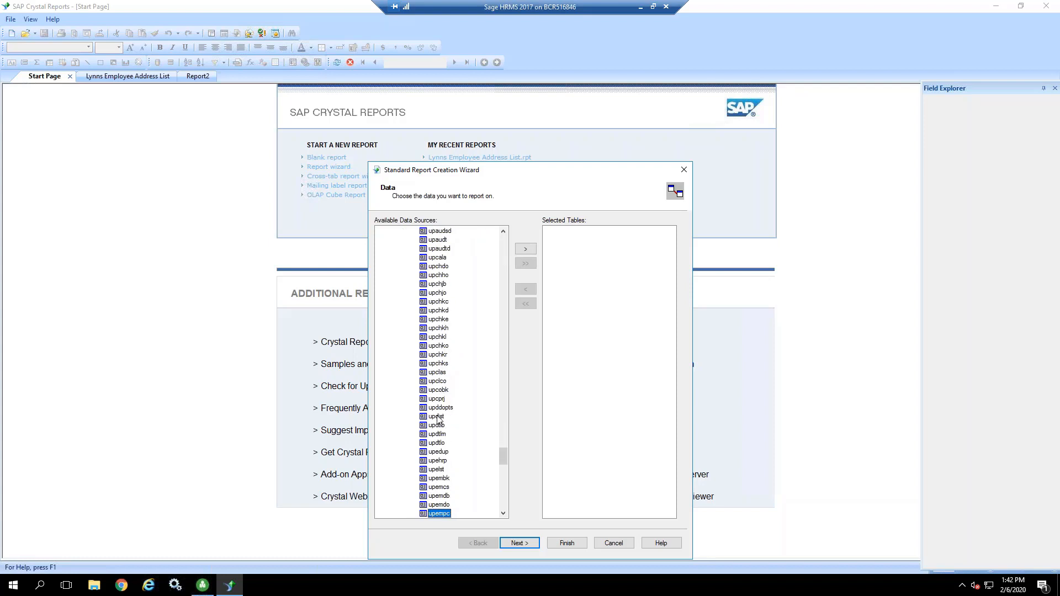
double_click(503, 513)
click(503, 513)
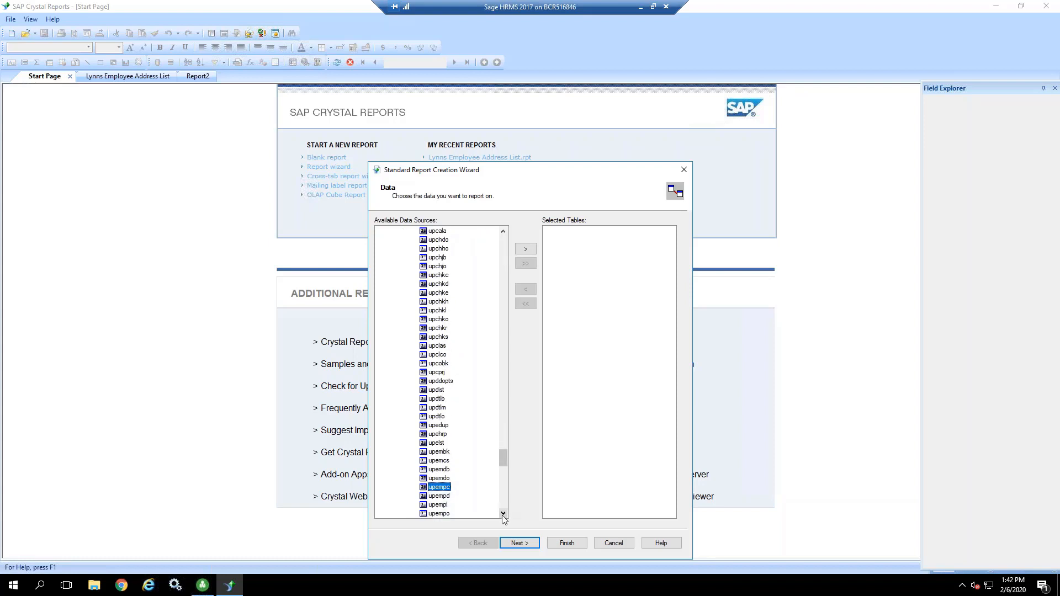
click(436, 504)
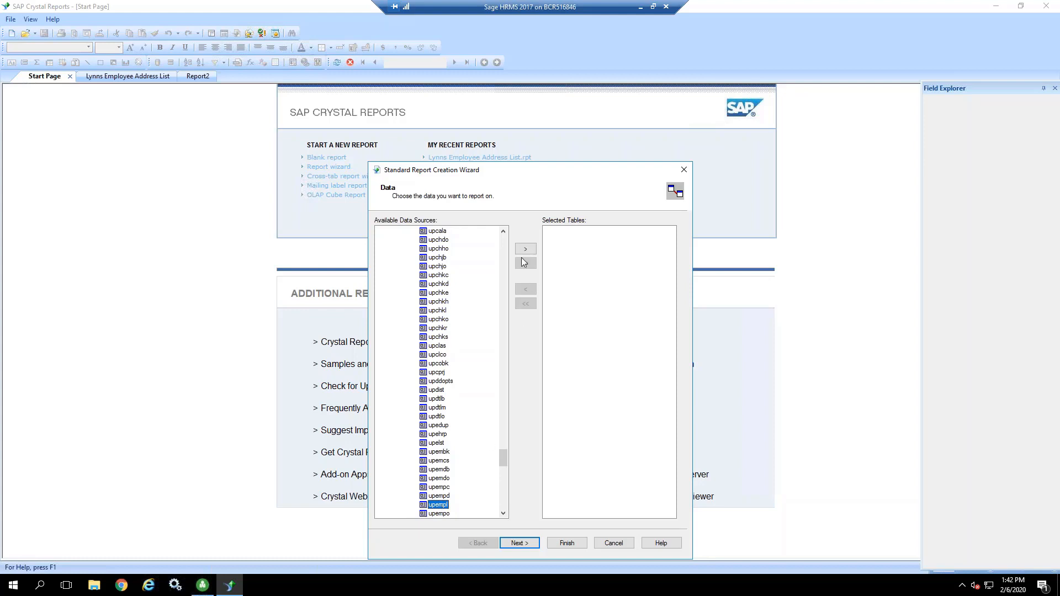
click(525, 251)
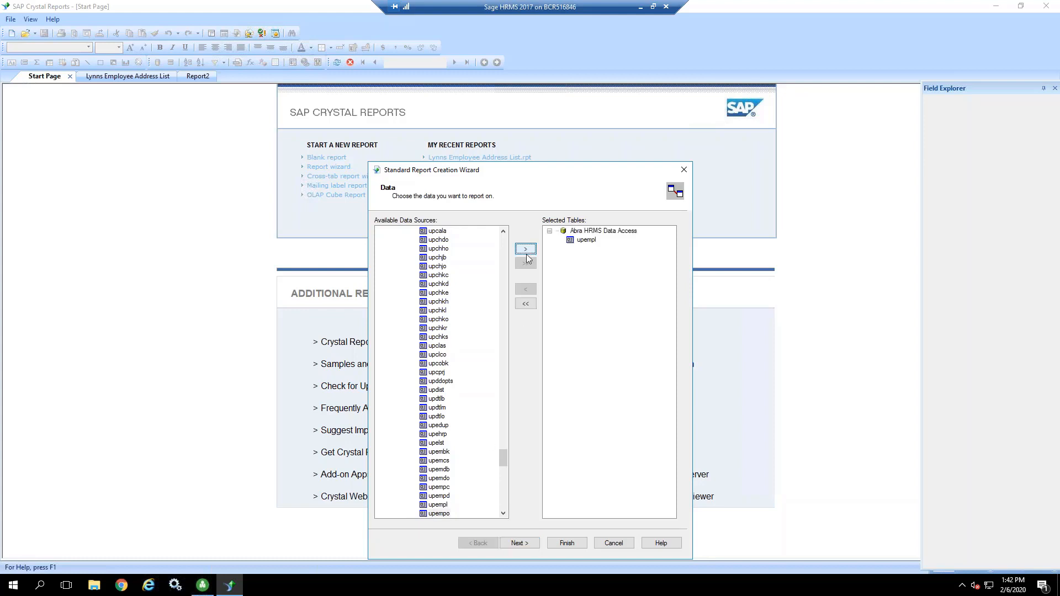
click(520, 544)
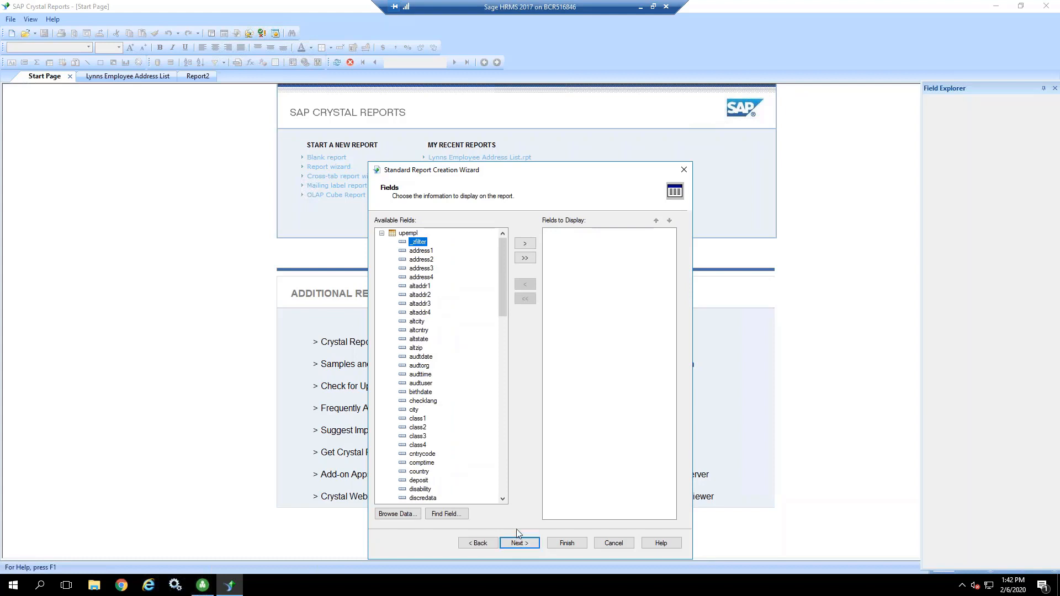
Step: Browse the stored data of the fullname field in the upempl table
click(502, 499)
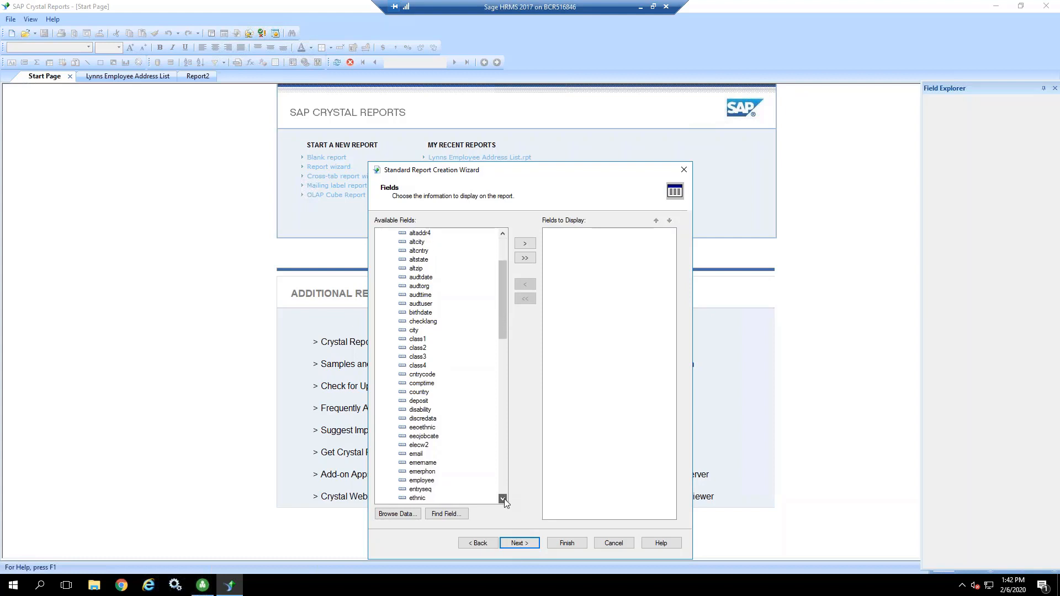
click(502, 499)
click(502, 499)
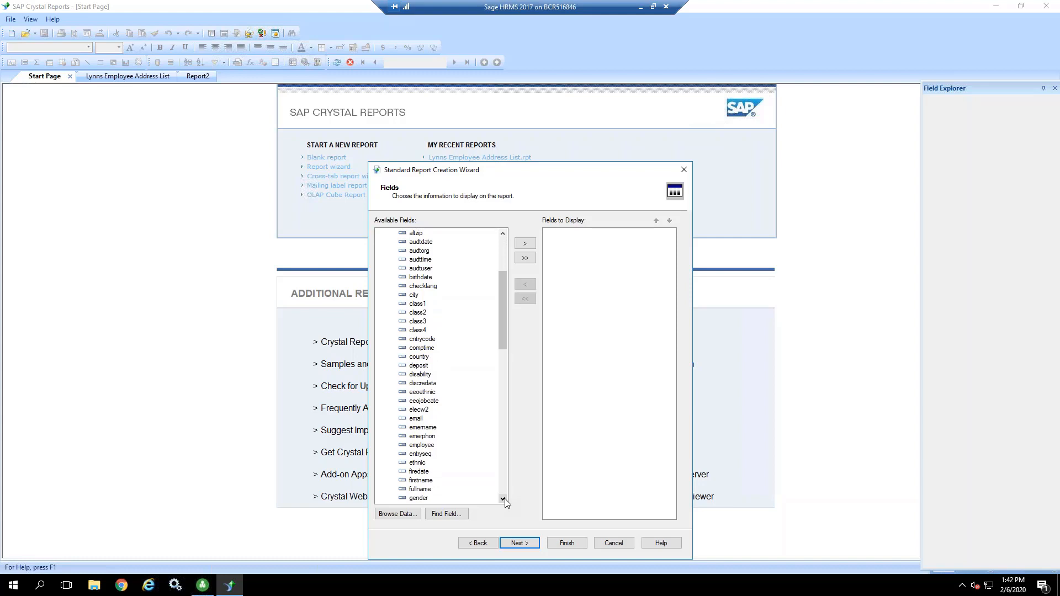
click(502, 499)
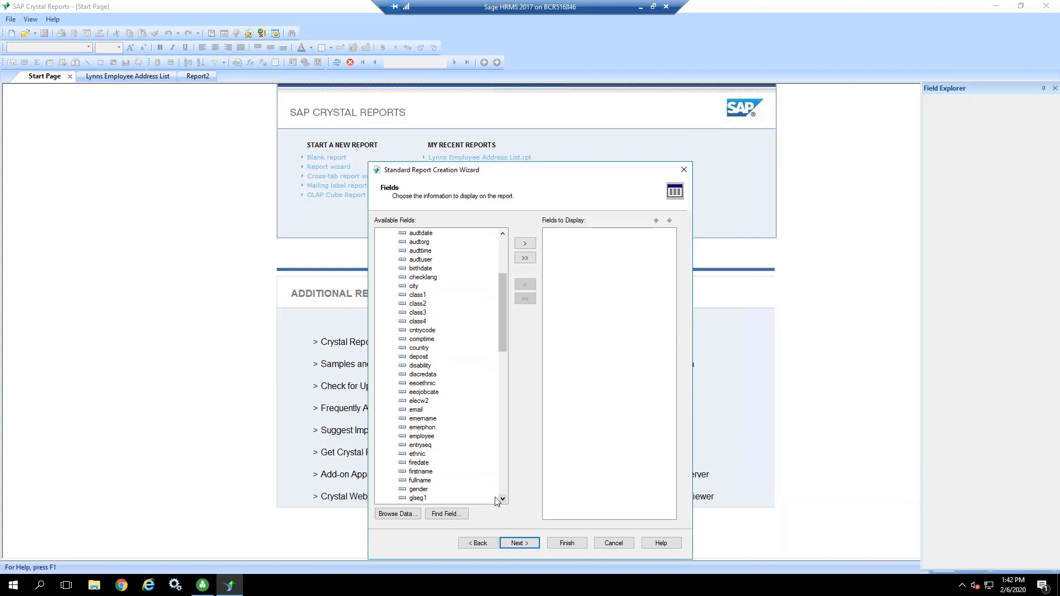
click(427, 484)
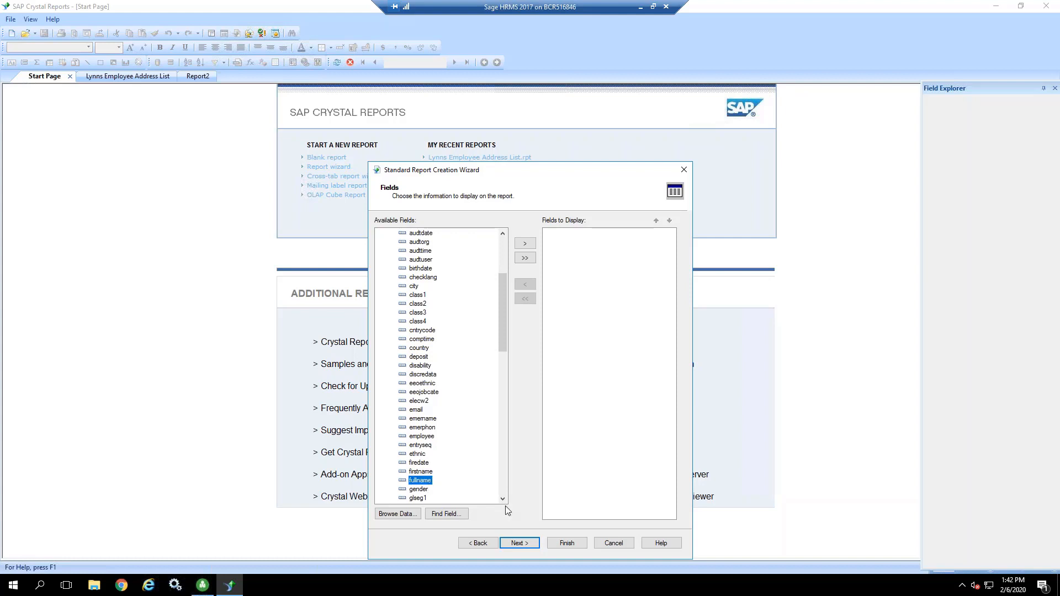
click(395, 516)
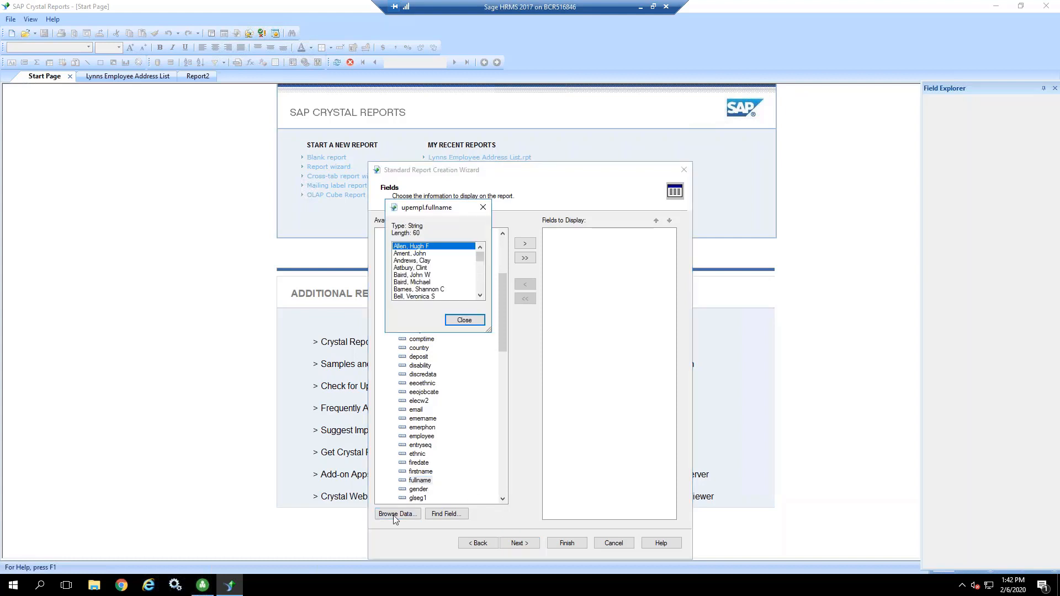
click(465, 323)
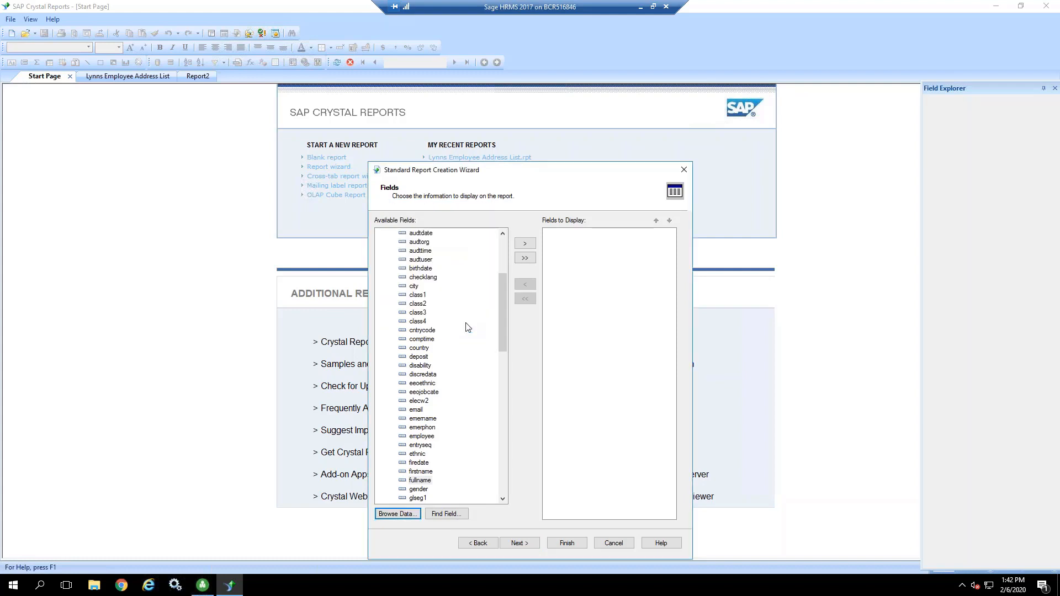
Step: Add the fullname and parttime fields of the upempl table to the fields to display
click(423, 472)
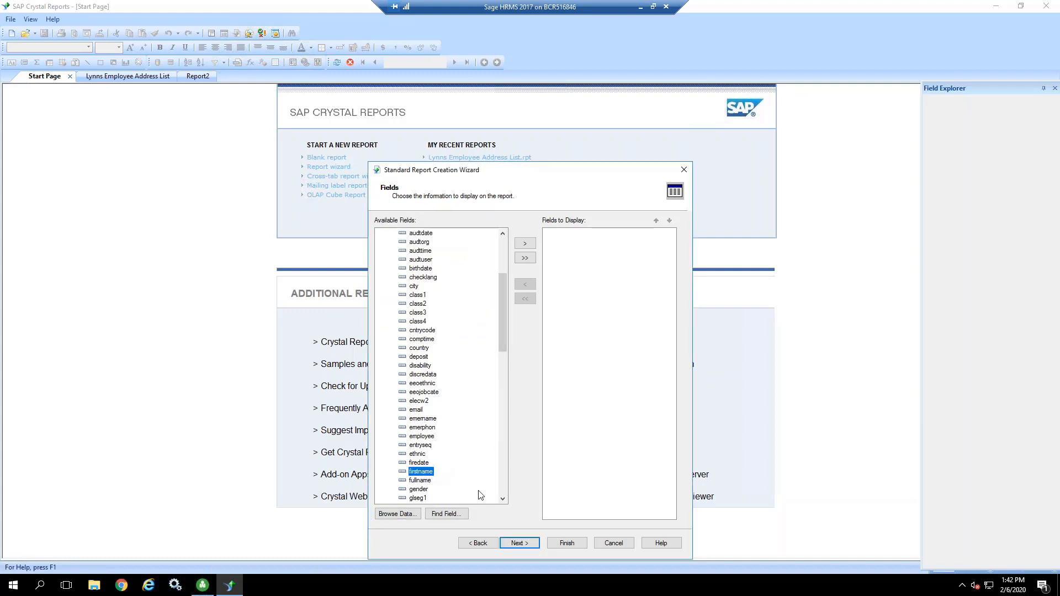
click(502, 499)
click(502, 498)
click(502, 499)
click(502, 499)
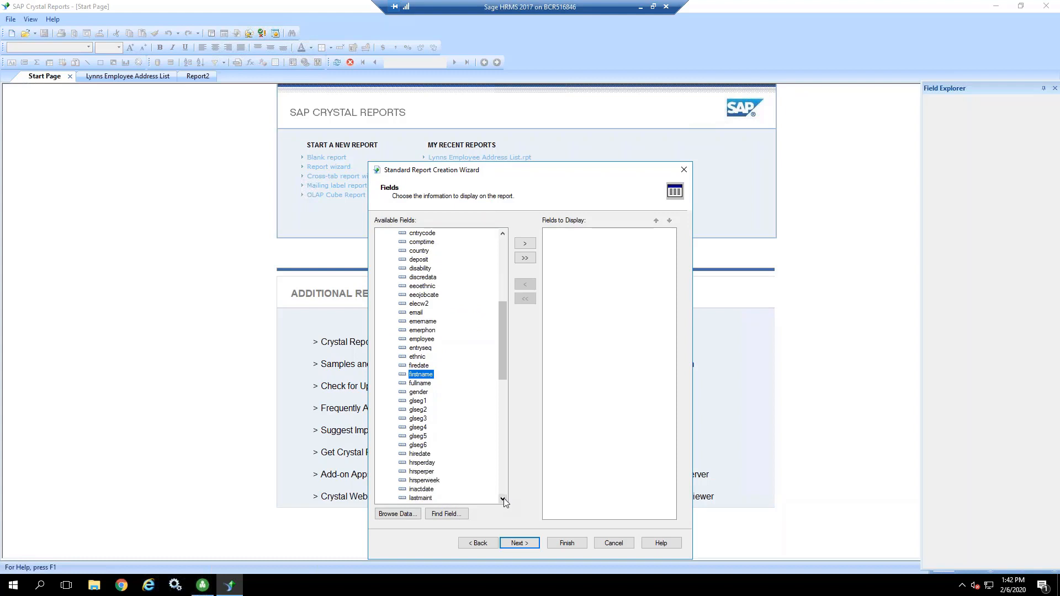
click(420, 384)
click(525, 243)
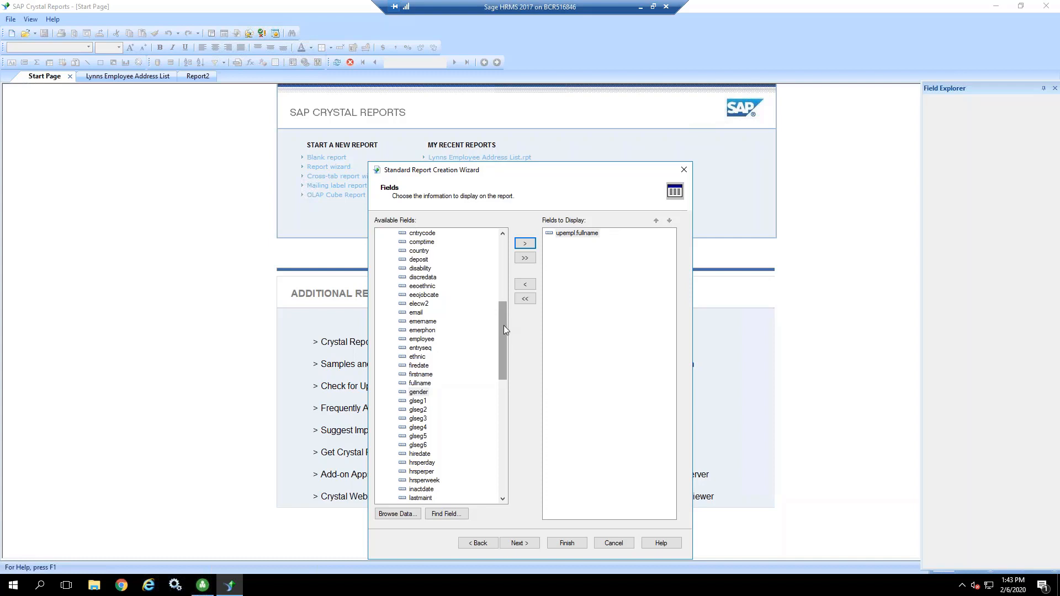
drag(504, 326, 498, 389)
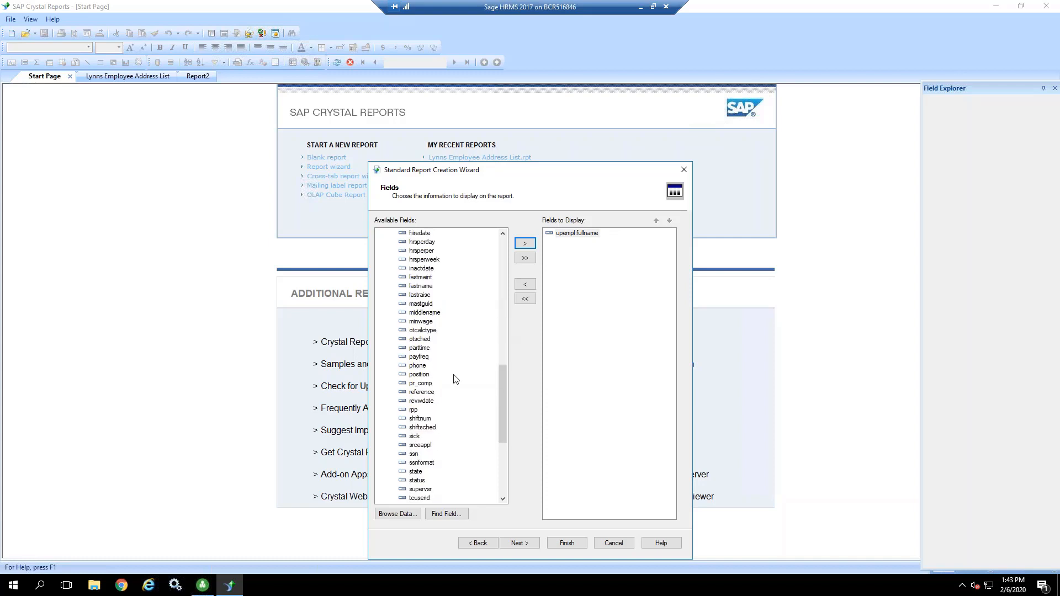
click(424, 353)
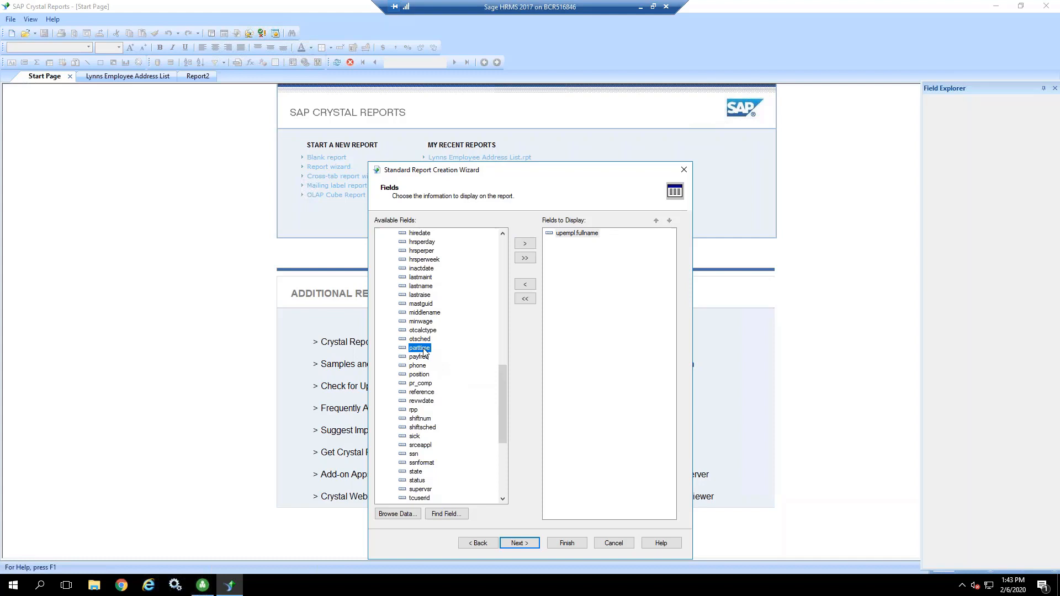
click(527, 244)
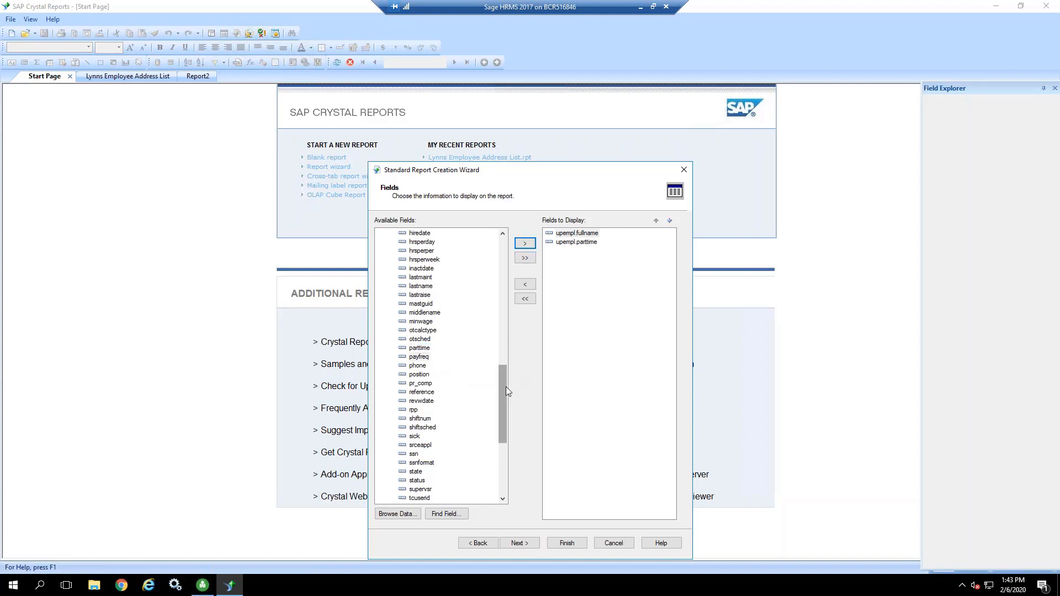
Step: Add the status, position and state fields to the fields to display
mouse_move(505, 389)
mouse_down()
mouse_move(502, 375)
mouse_move(501, 393)
mouse_up()
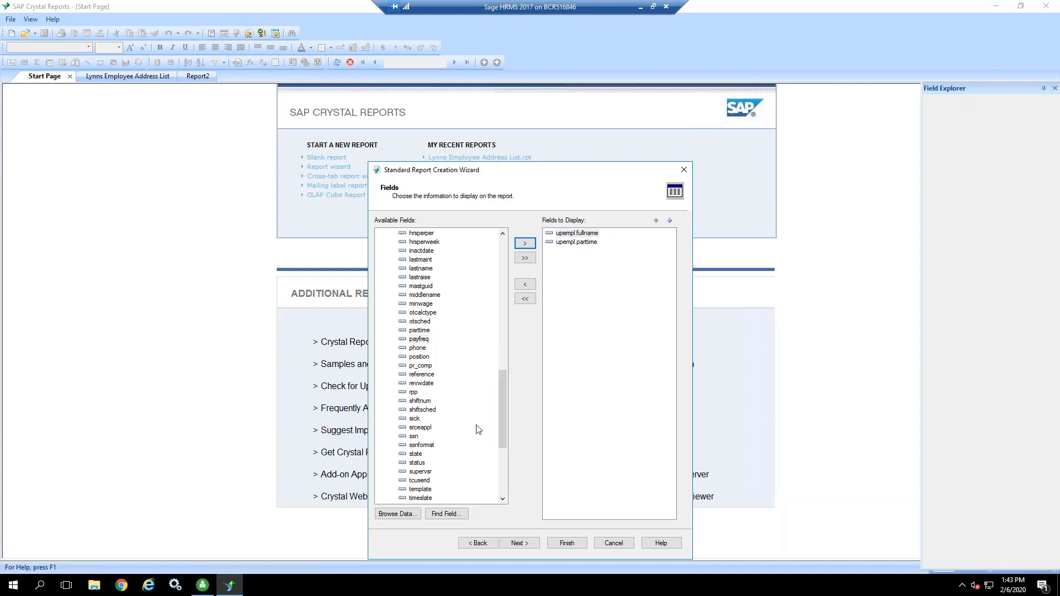
click(416, 462)
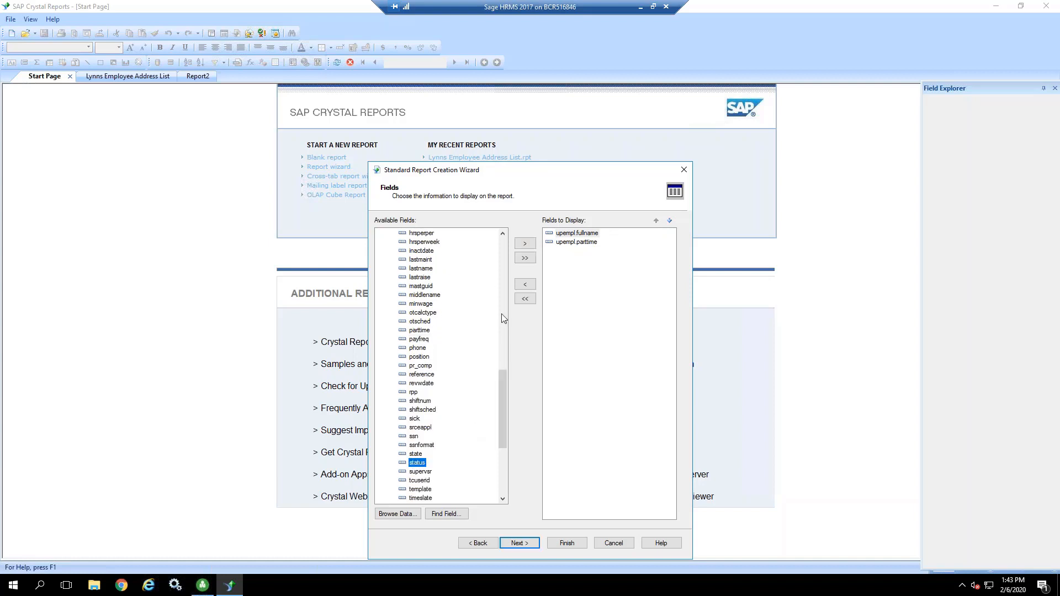
click(525, 244)
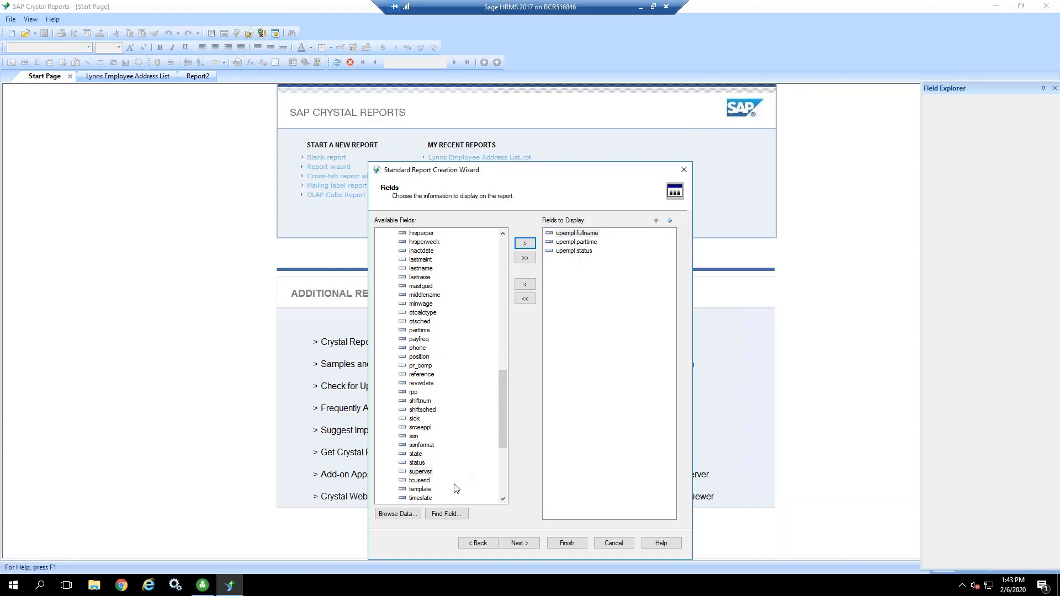
click(422, 357)
click(530, 247)
click(416, 455)
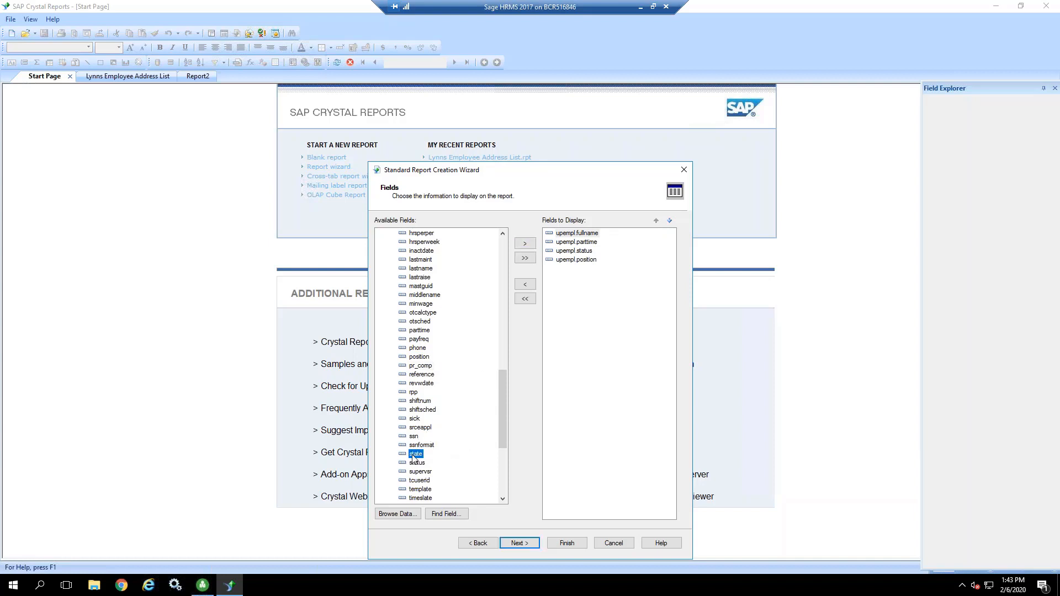
click(525, 243)
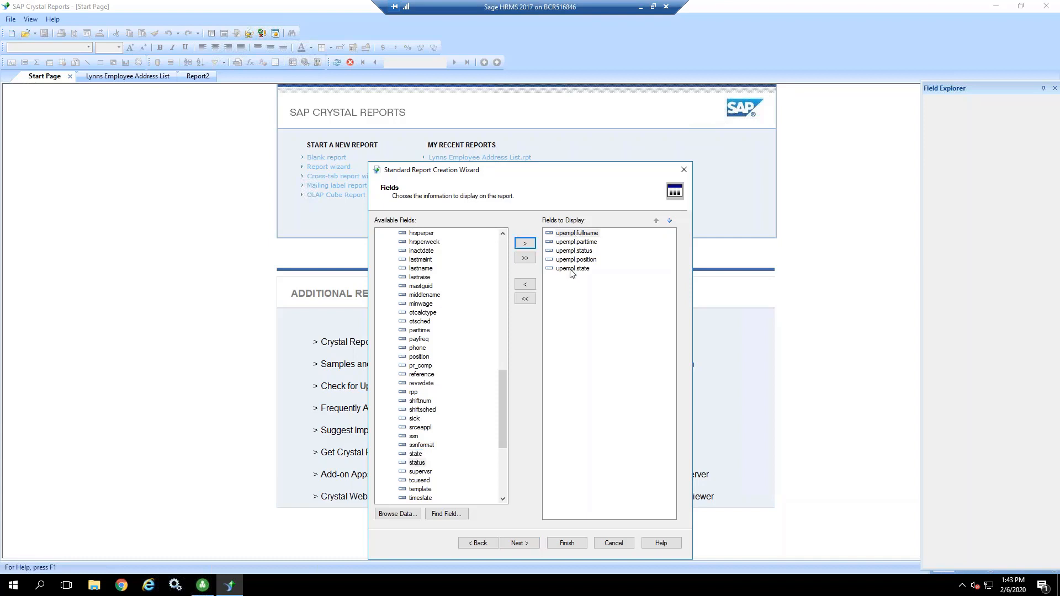
Step: Move the state field one place up in the display order and back down
click(571, 270)
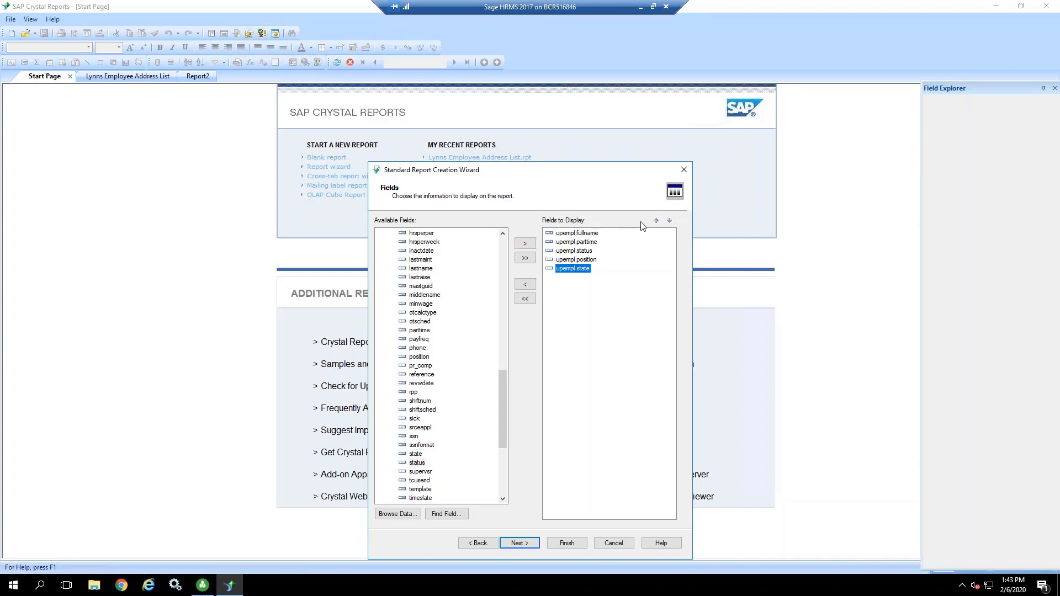
click(656, 221)
click(669, 220)
Step: Proceed to grouping and browse the stored data of the supervsr field
click(526, 544)
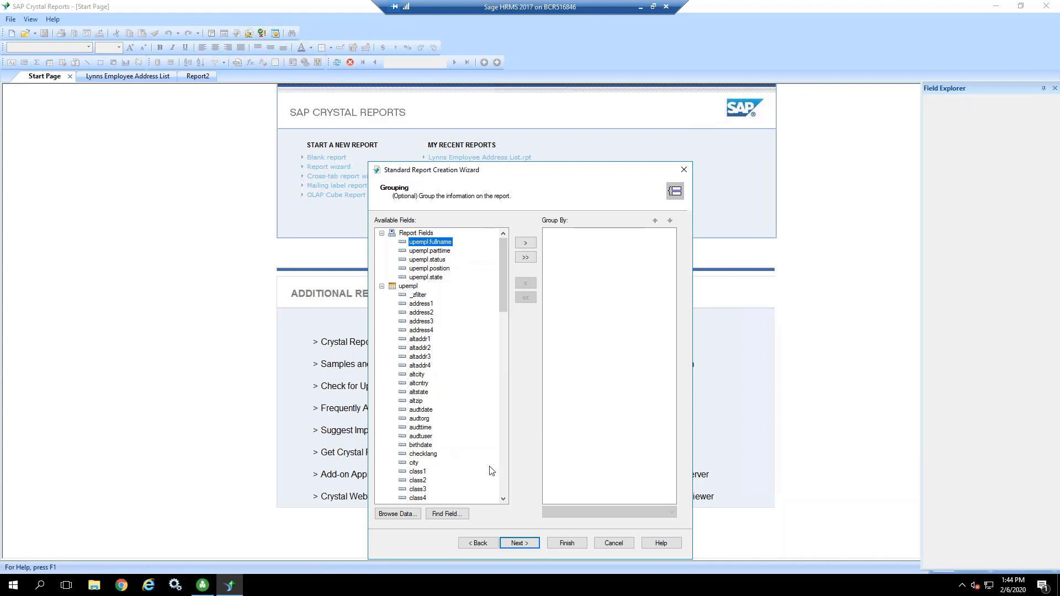
click(504, 472)
click(503, 471)
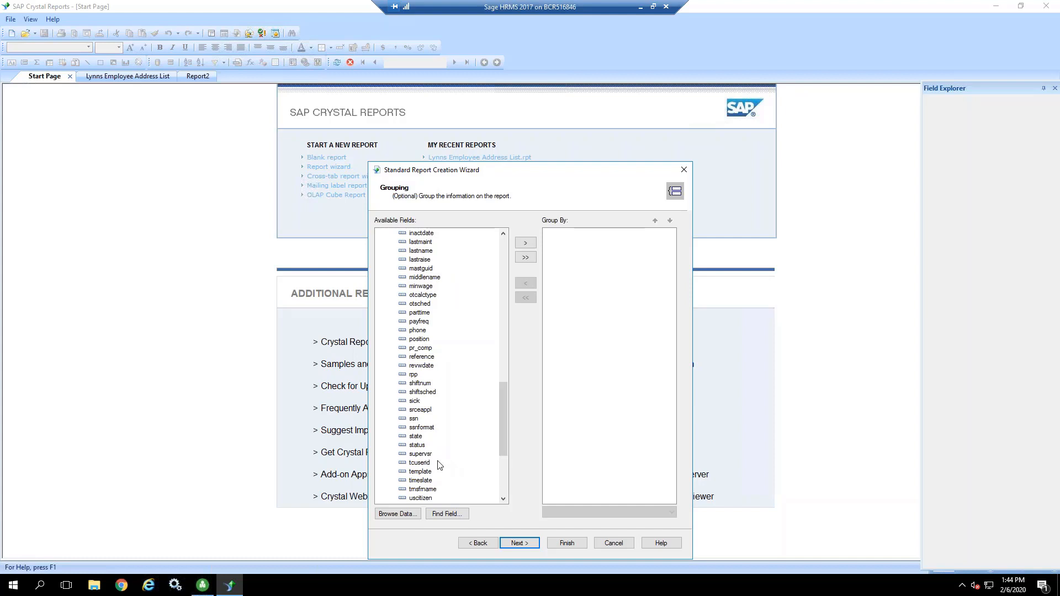
click(422, 454)
click(409, 516)
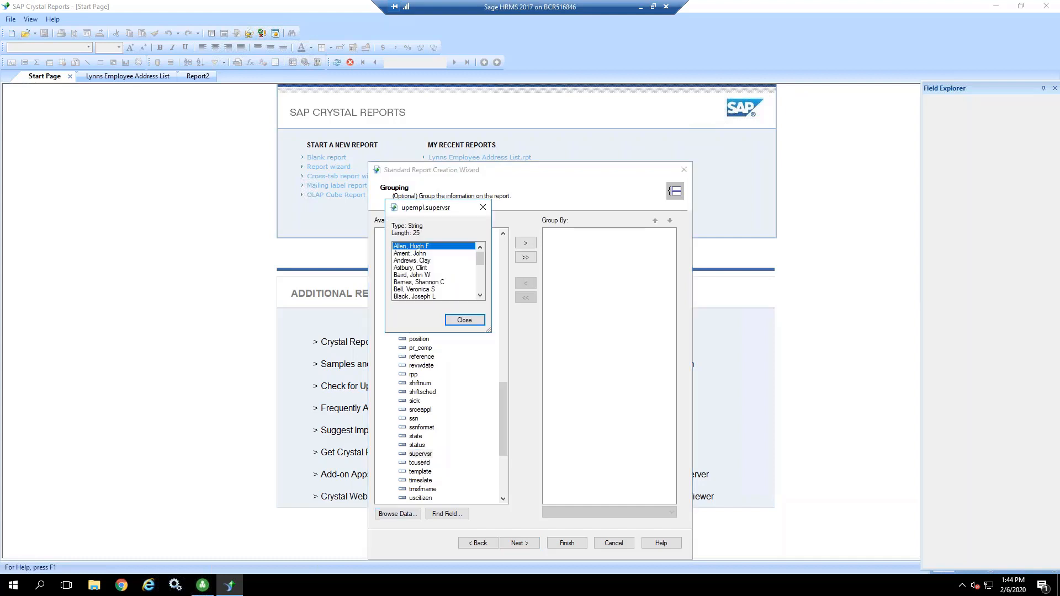
click(474, 324)
Step: Group the report by the supervsr field in ascending order and continue to the summaries
click(526, 245)
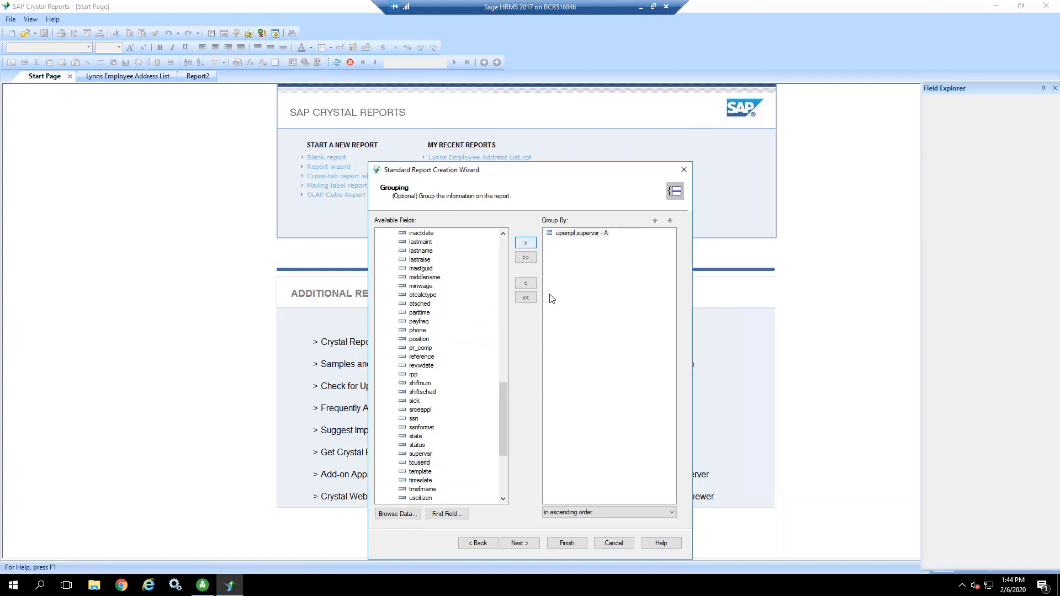
click(600, 513)
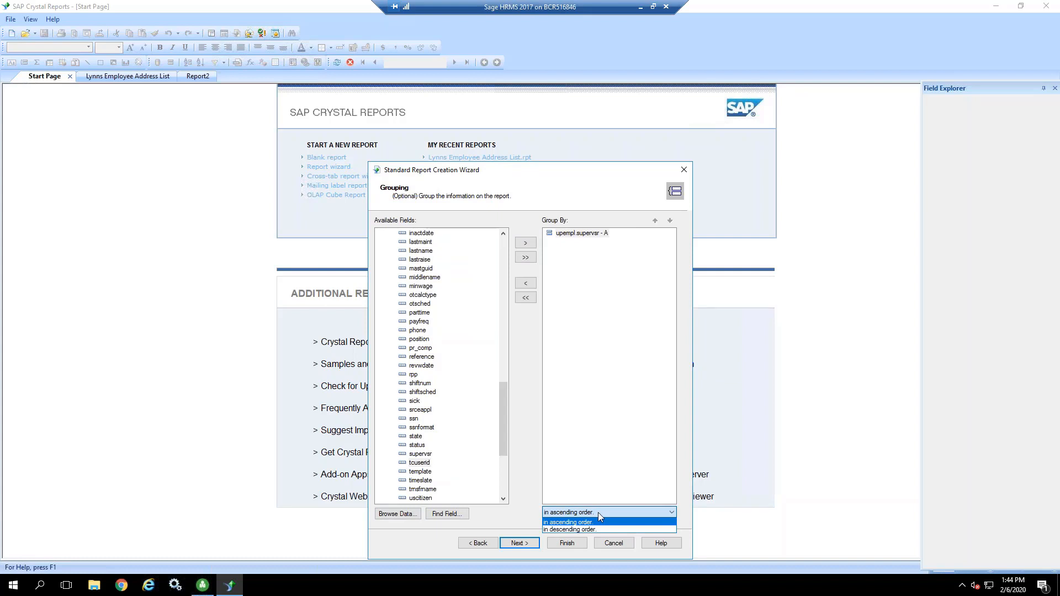
click(598, 512)
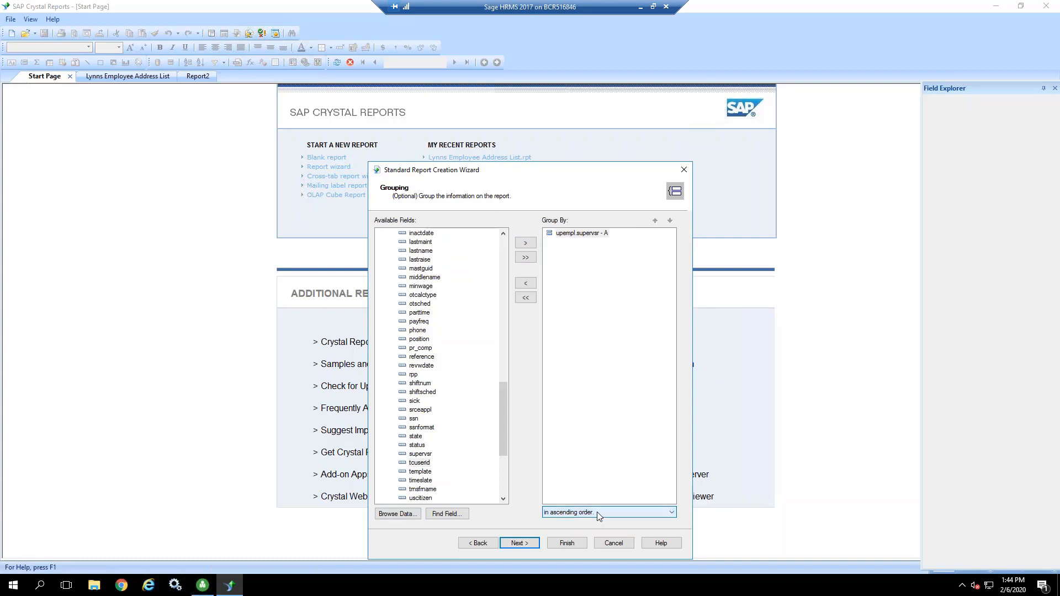
click(518, 544)
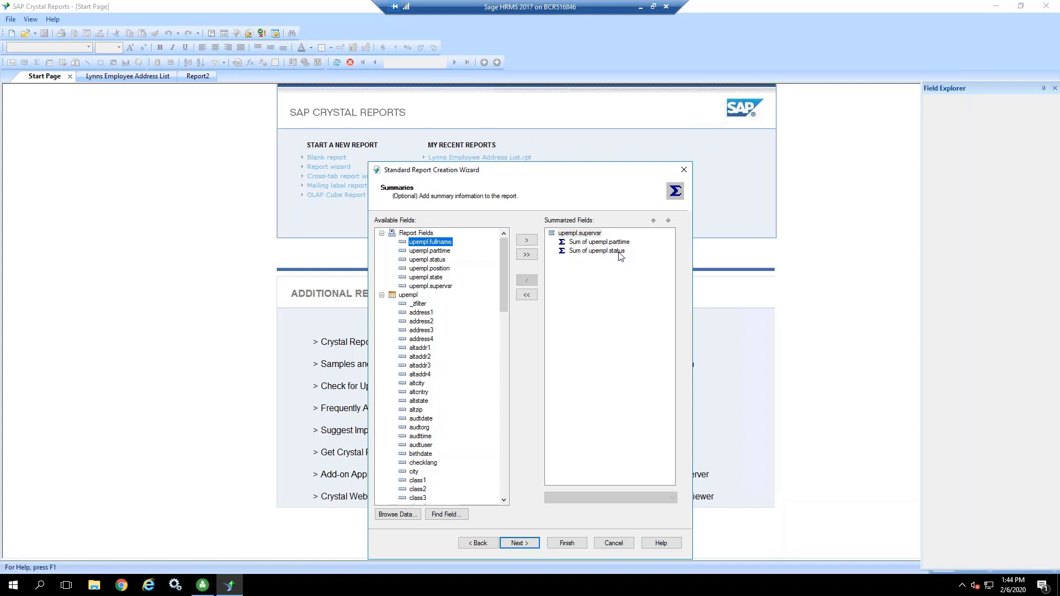
Step: Replace the default summaries with a Count of the fullname field per supervsr group and continue to group sorting
click(527, 295)
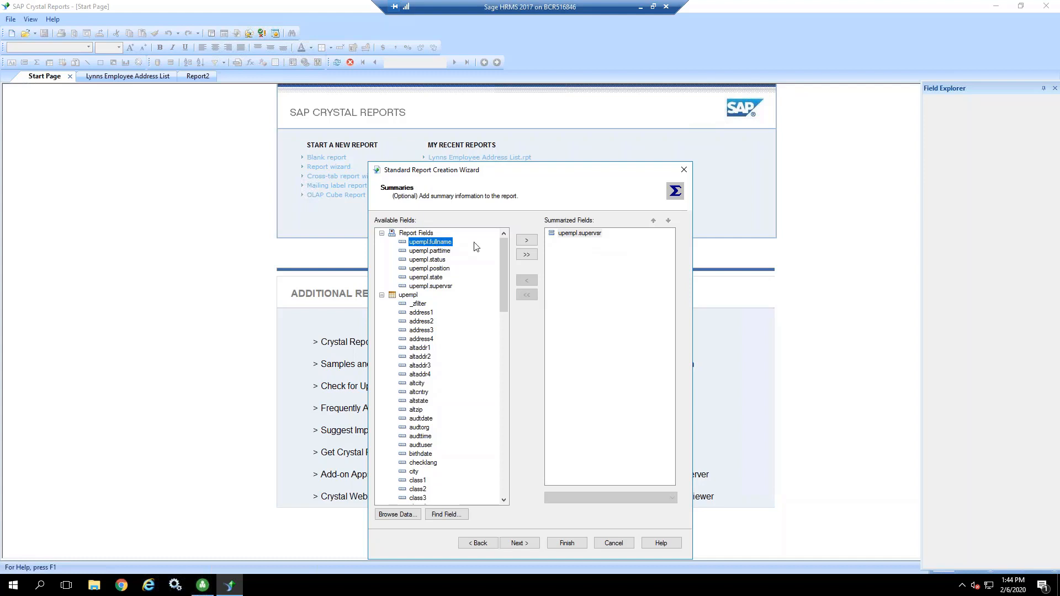
click(527, 241)
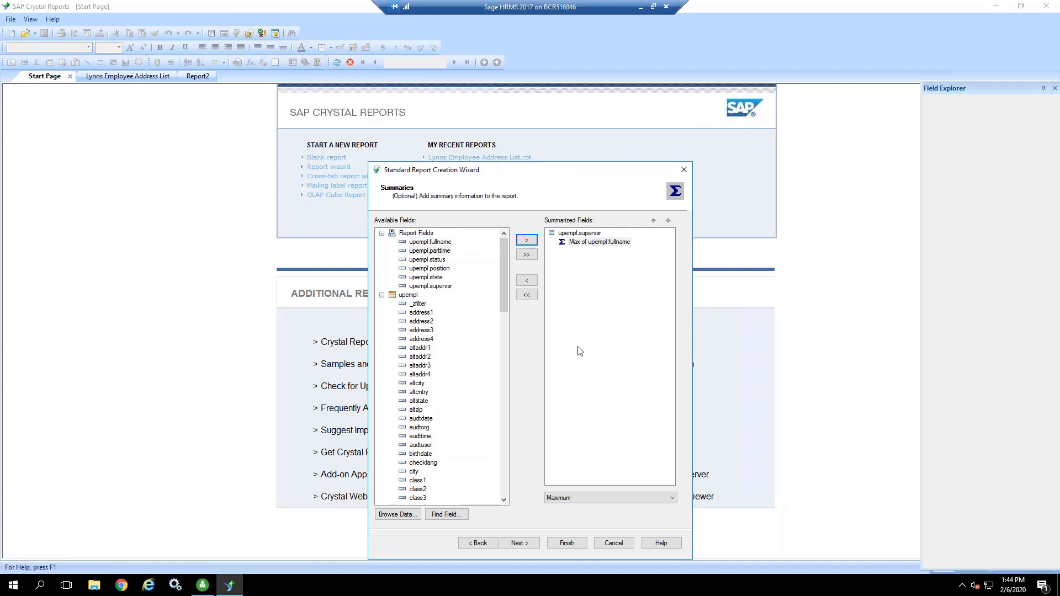
click(581, 497)
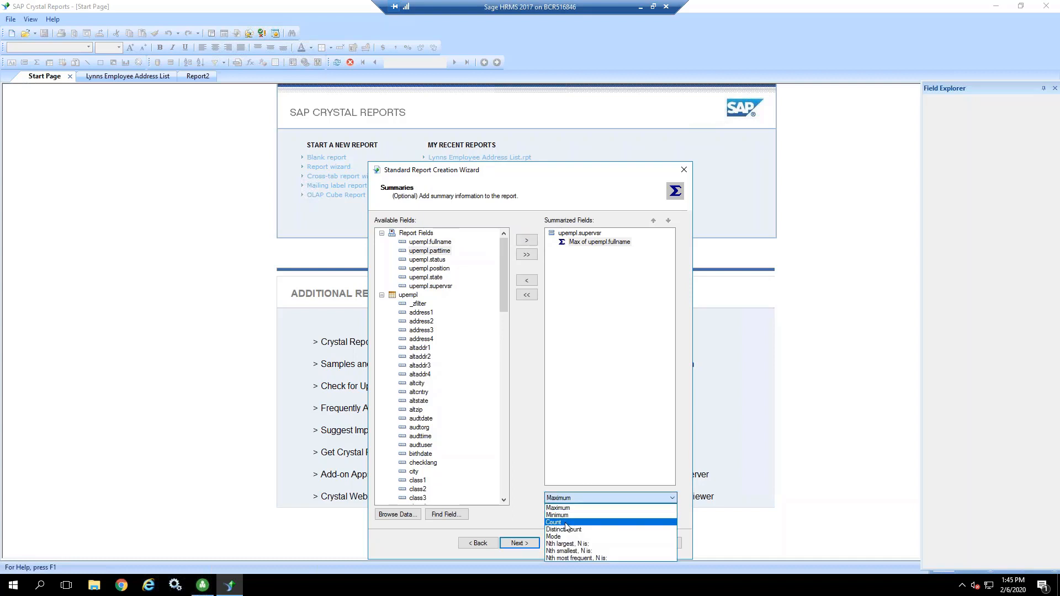
click(565, 523)
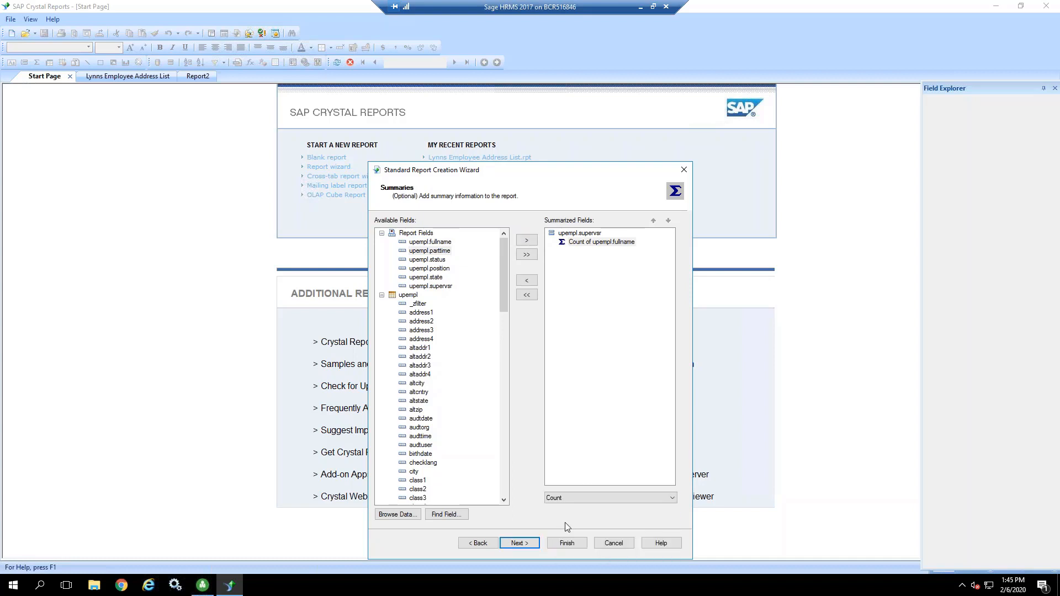
click(518, 544)
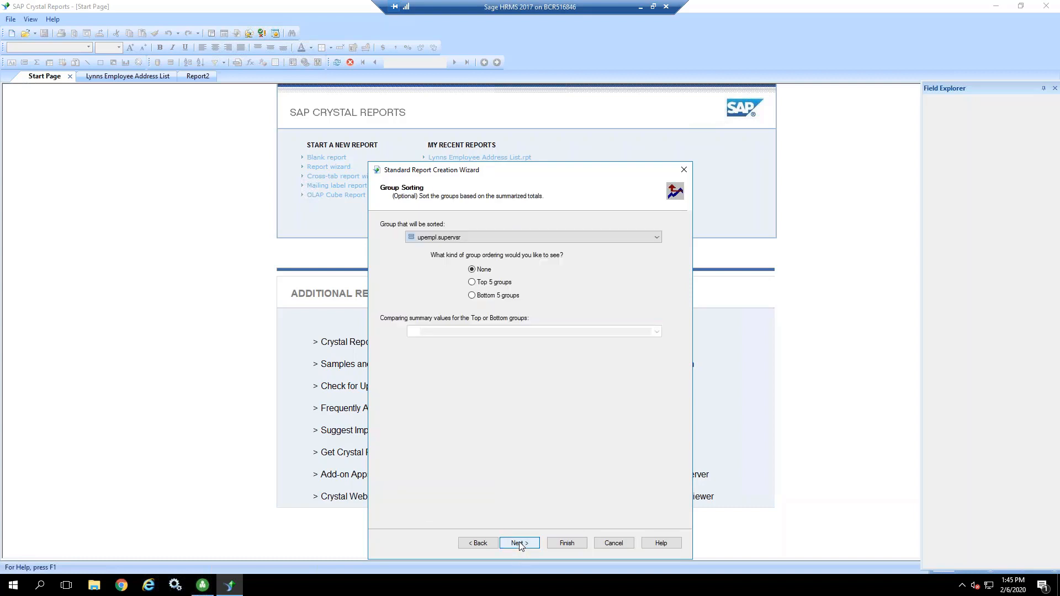
Step: Keep the supervsr group ordering at None and the chart at No Chart, and proceed to record selection
click(463, 237)
click(464, 237)
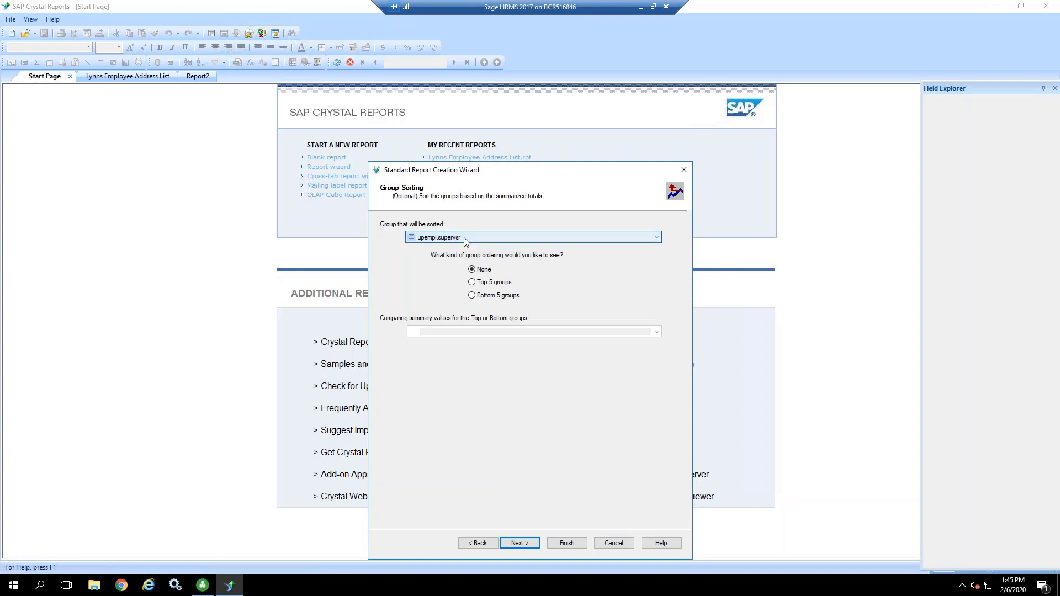
click(521, 543)
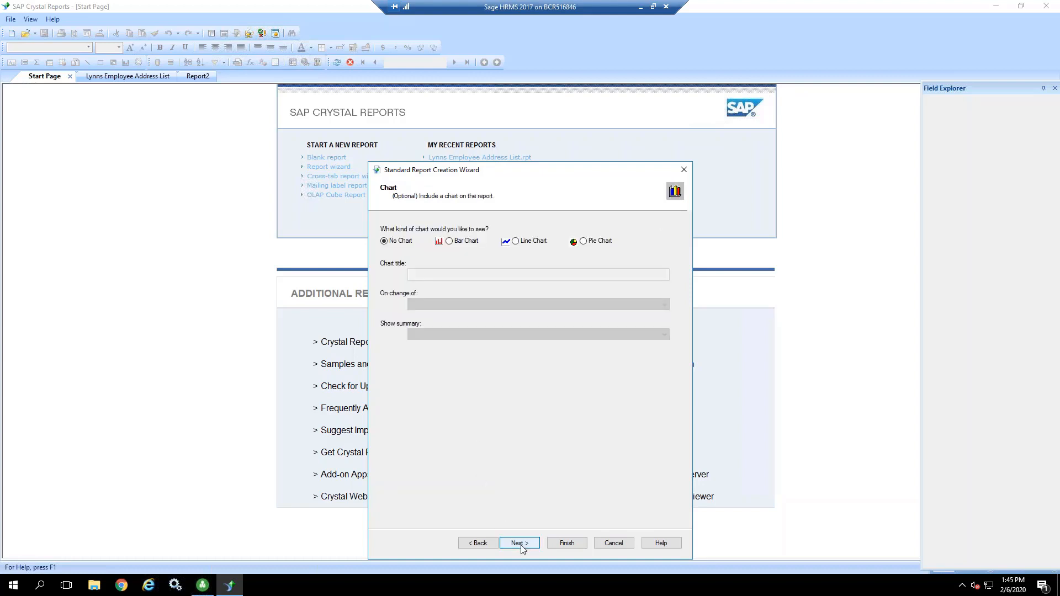
click(519, 543)
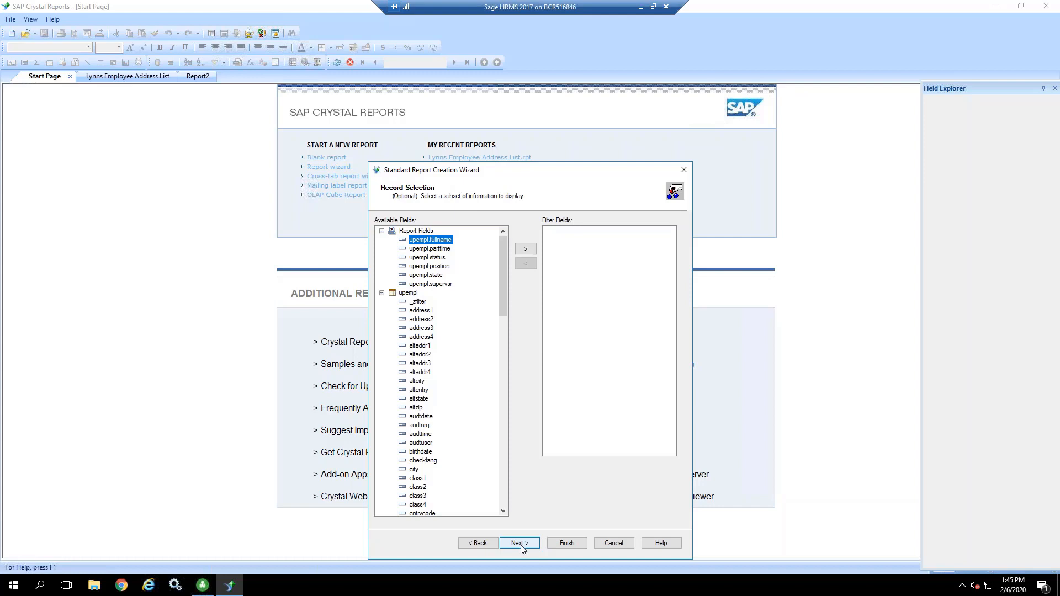
Step: Add status as a filter field with the condition is equal to, view the available values, and leave the value blank
click(437, 258)
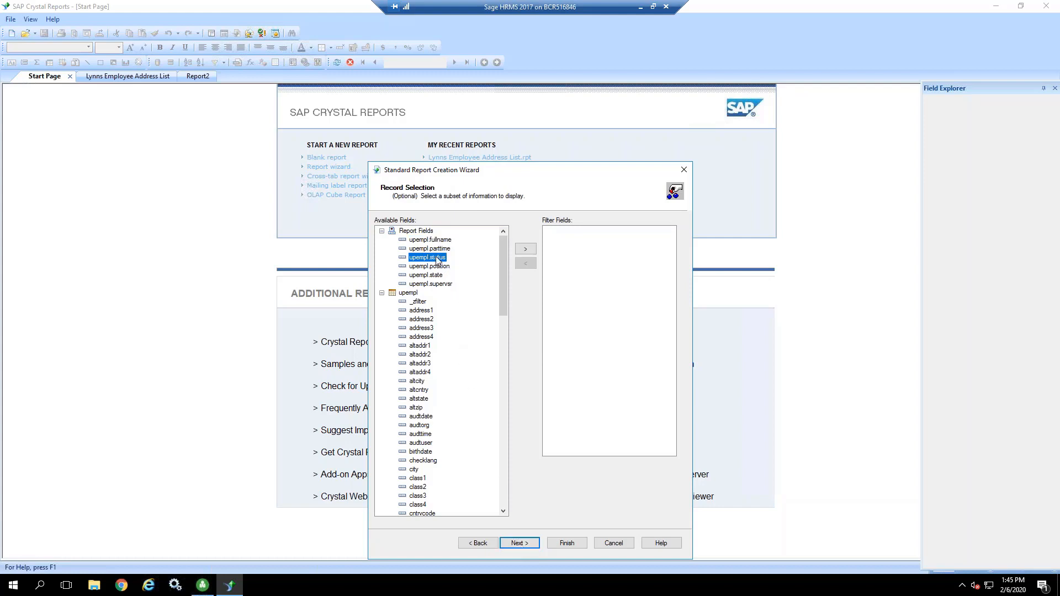
click(528, 252)
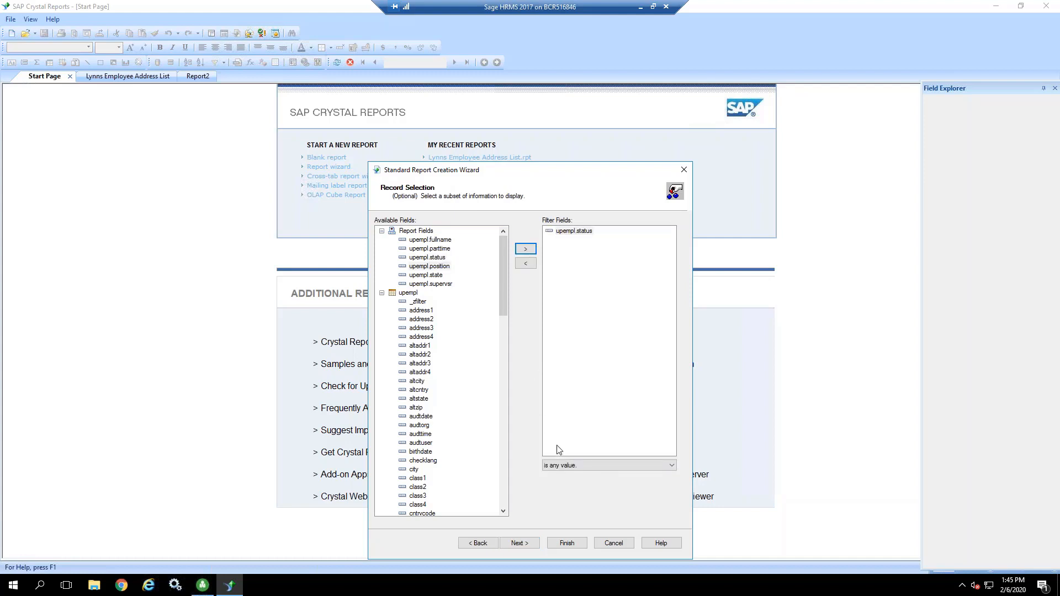
click(568, 467)
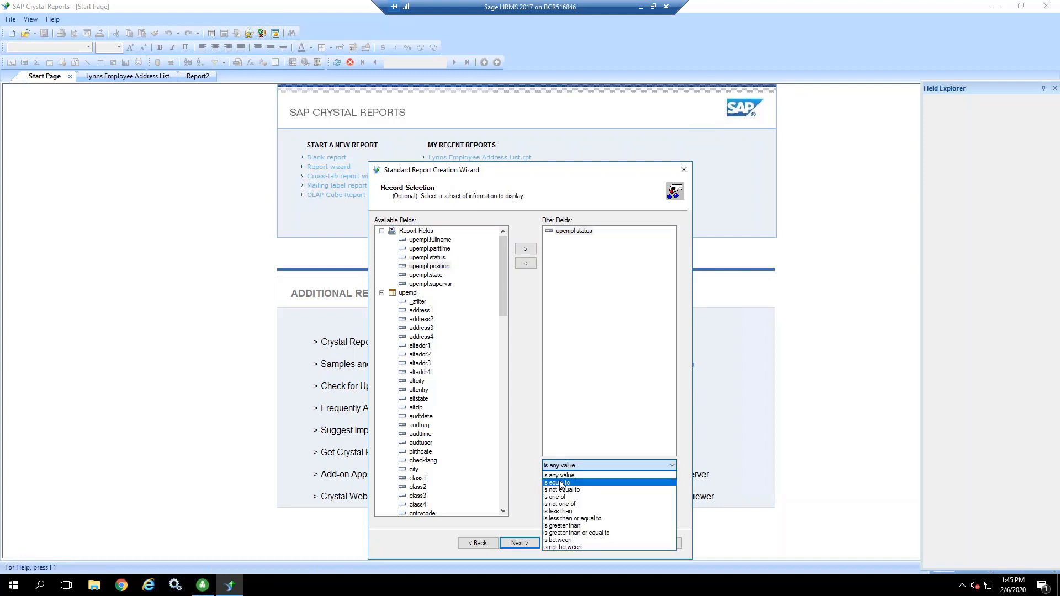
click(561, 483)
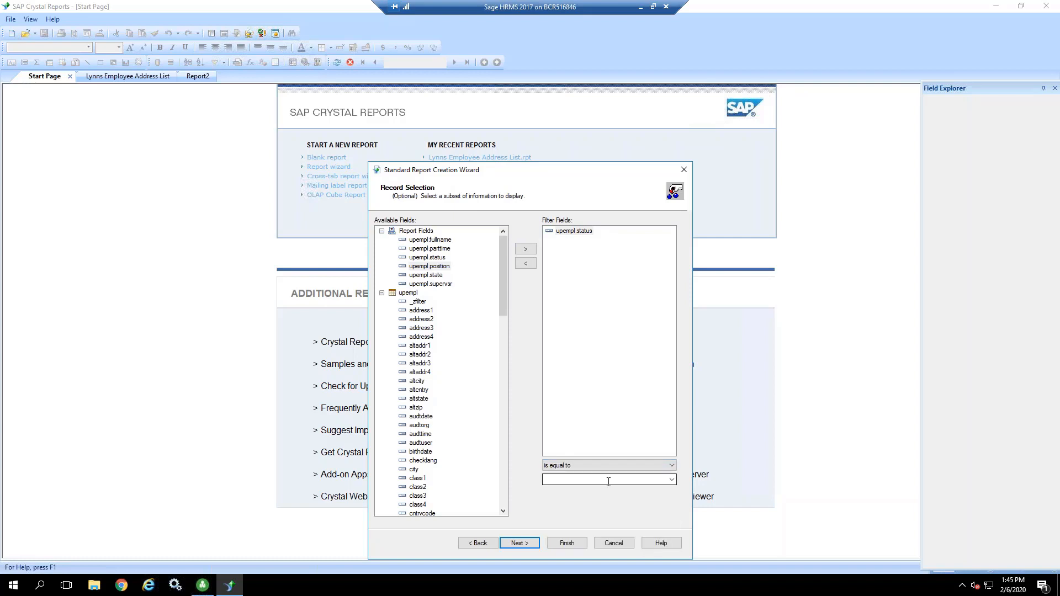
click(671, 480)
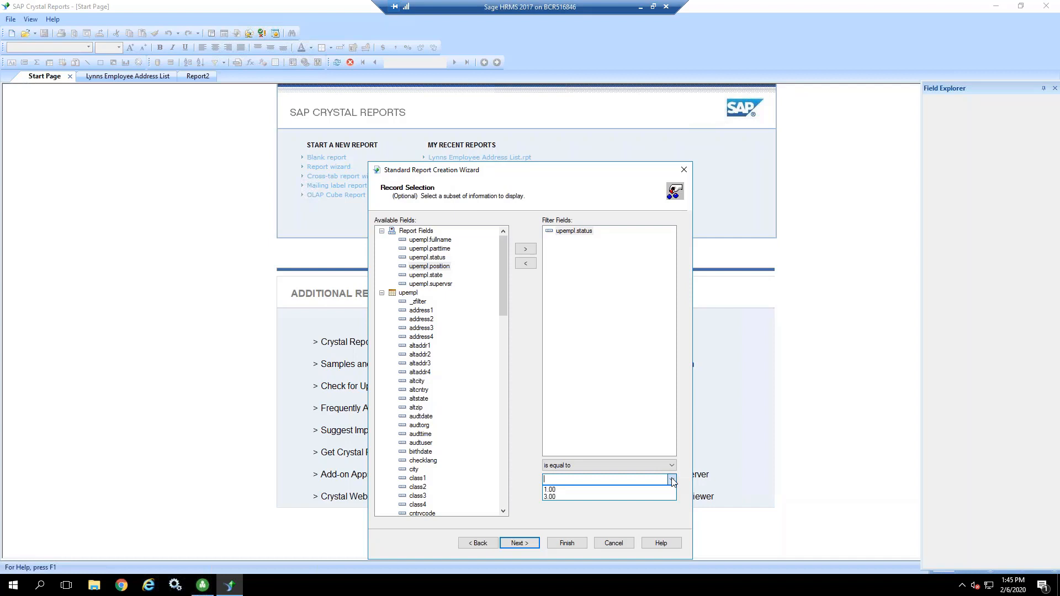
click(684, 469)
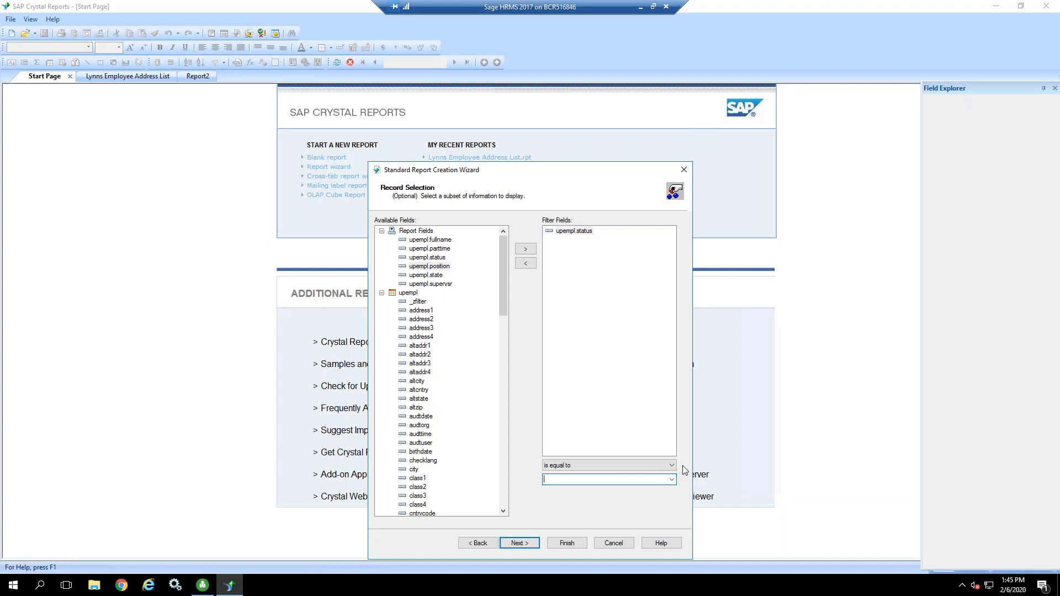
Step: Finish the report with No Template and switch it to the design layout
click(515, 543)
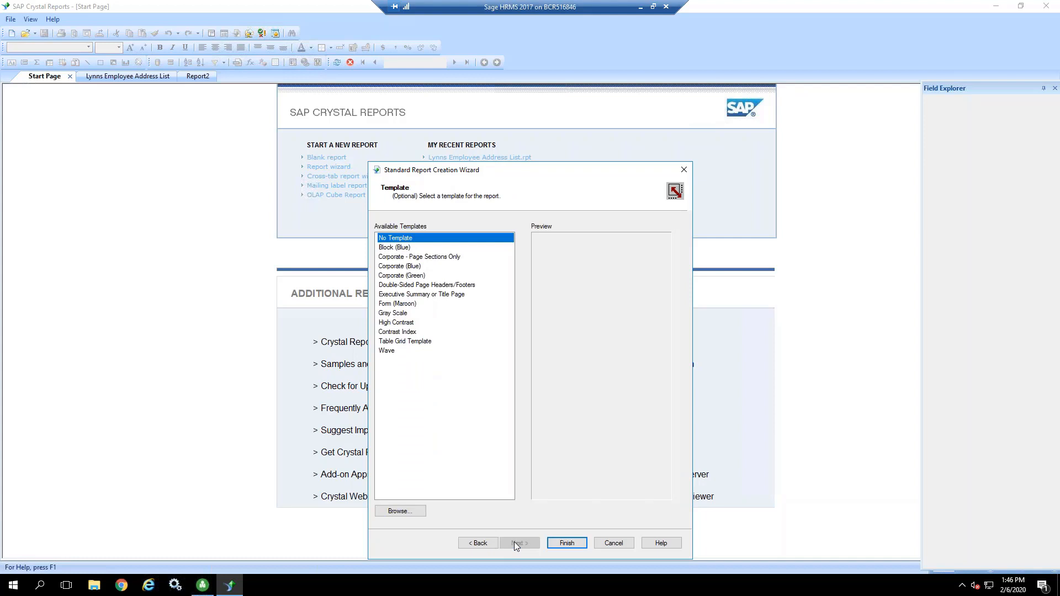
click(566, 544)
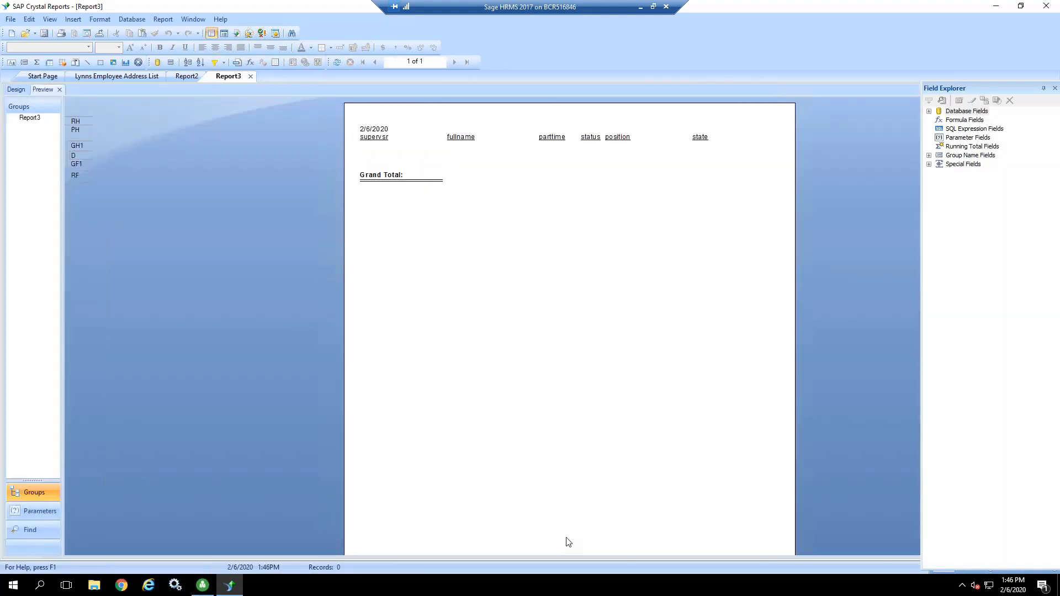
click(17, 90)
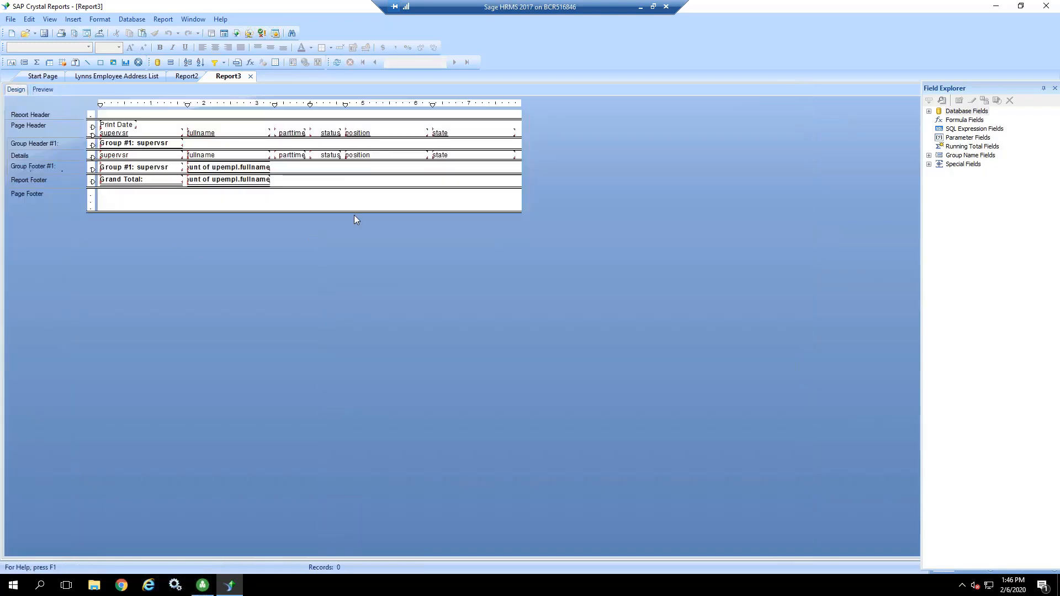
Step: Preview the report, remove the upempl.status condition from the record selection, and refresh the data
click(44, 90)
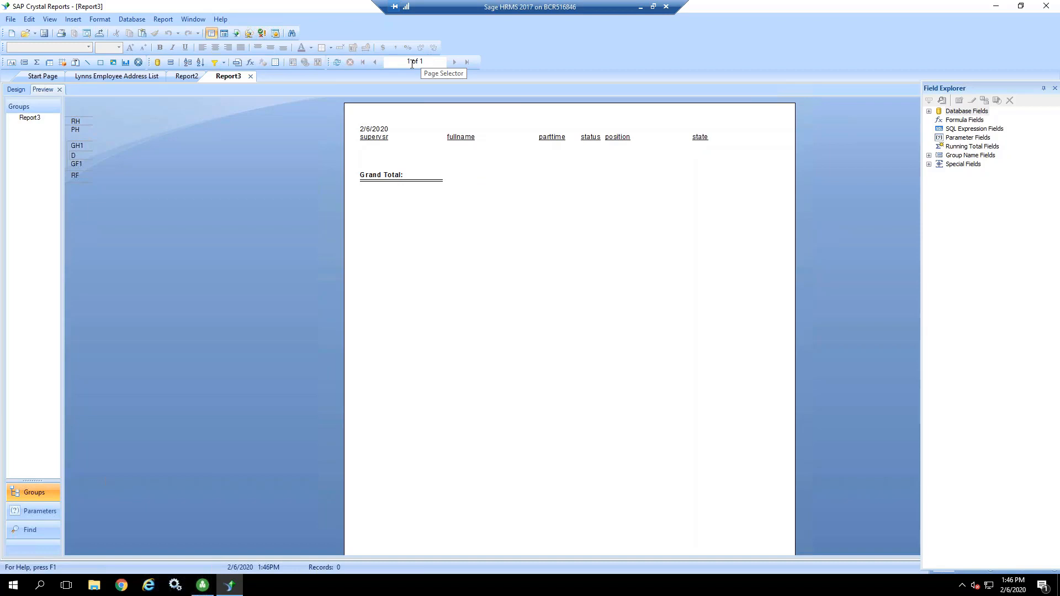
click(215, 63)
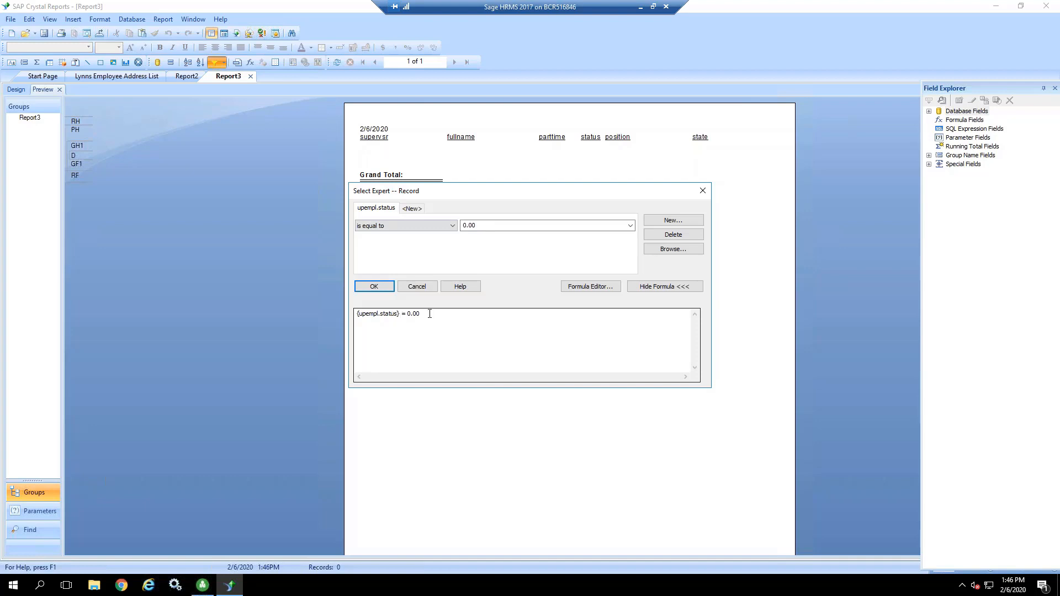
click(666, 236)
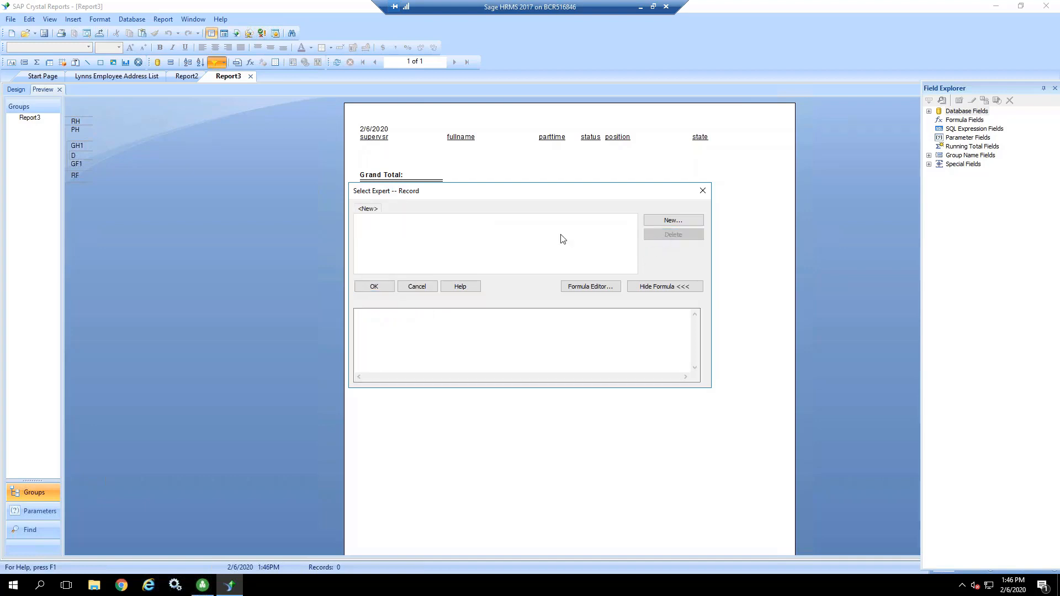
click(385, 287)
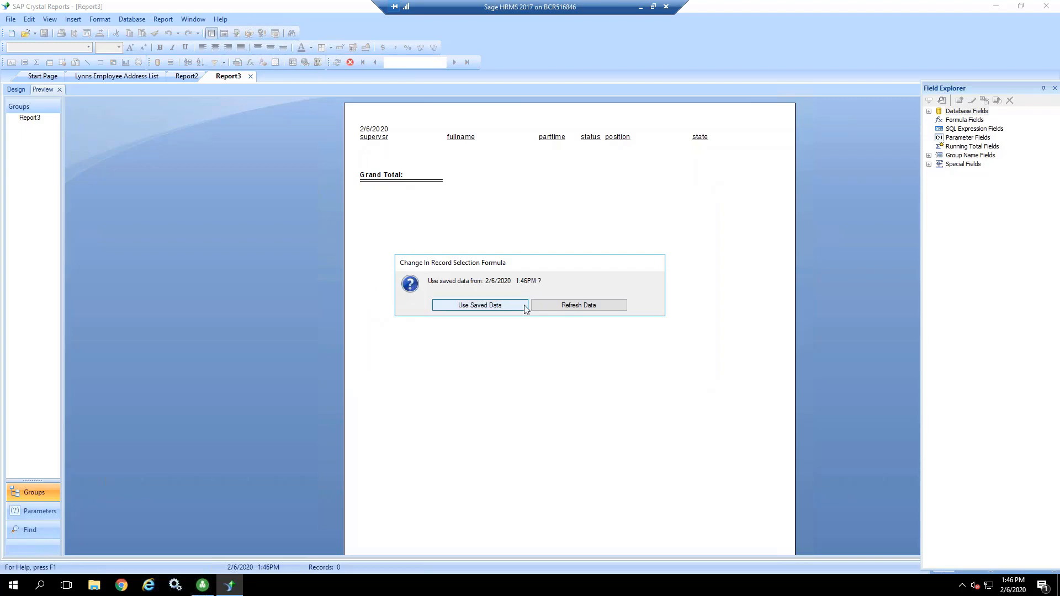
click(562, 307)
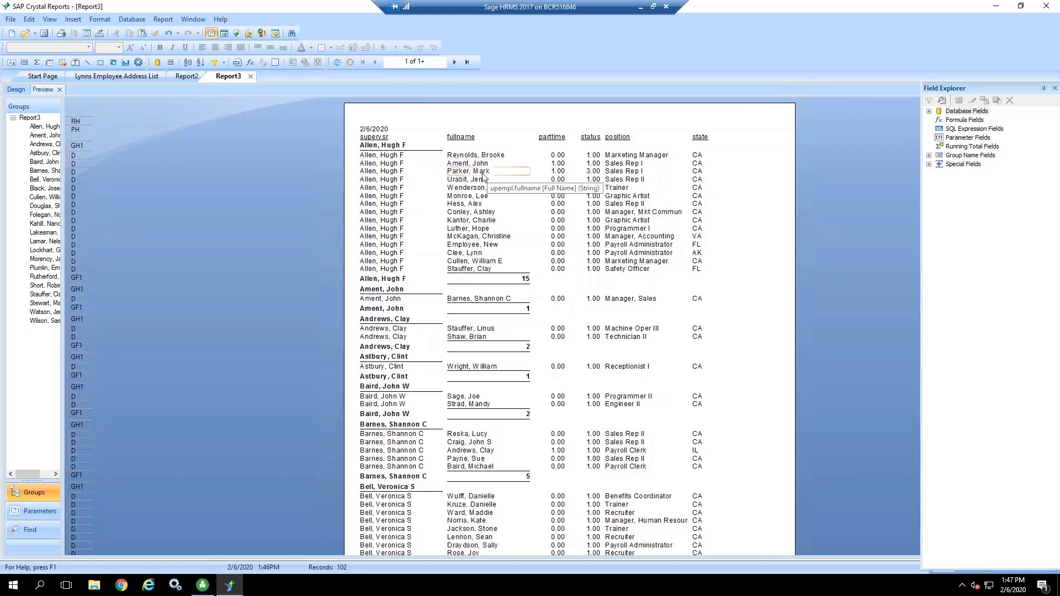
Step: Switch to Sage HRMS, check the open employee's status in the payroll class and schedule details, and return to the report preview
click(202, 587)
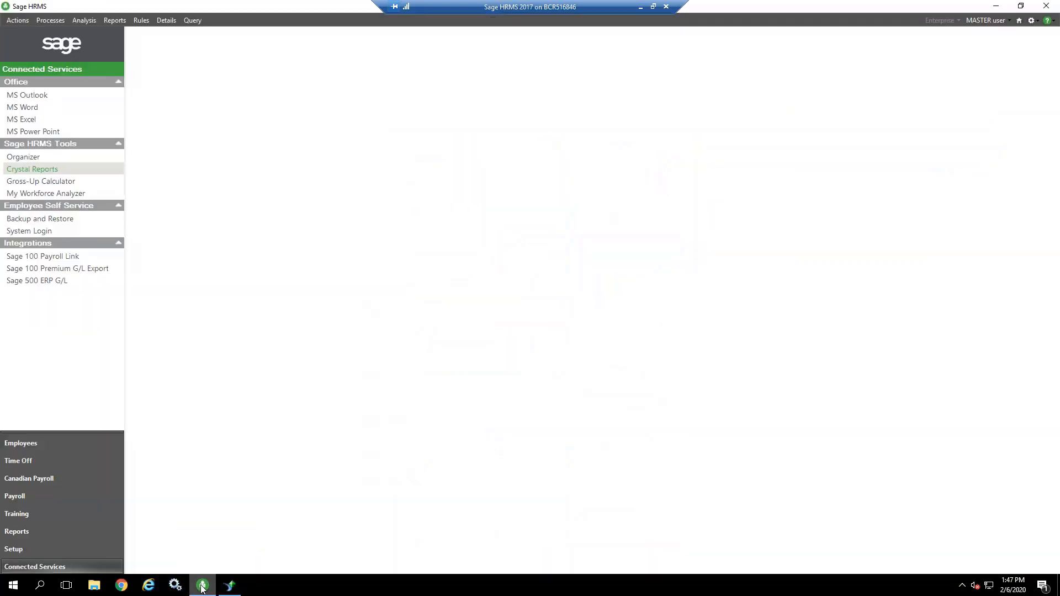
click(62, 441)
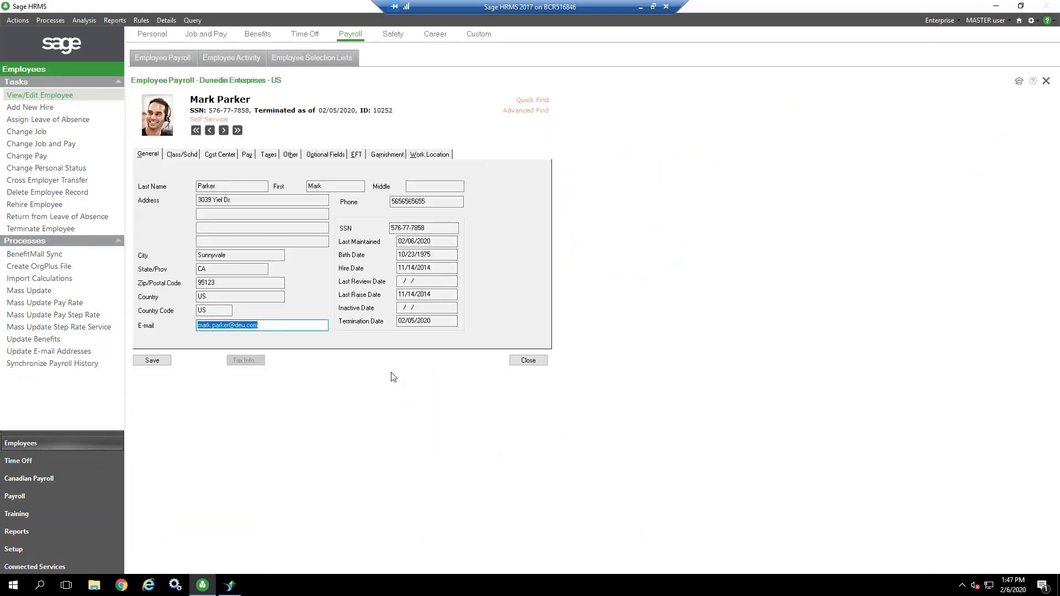
click(182, 157)
key(Tab)
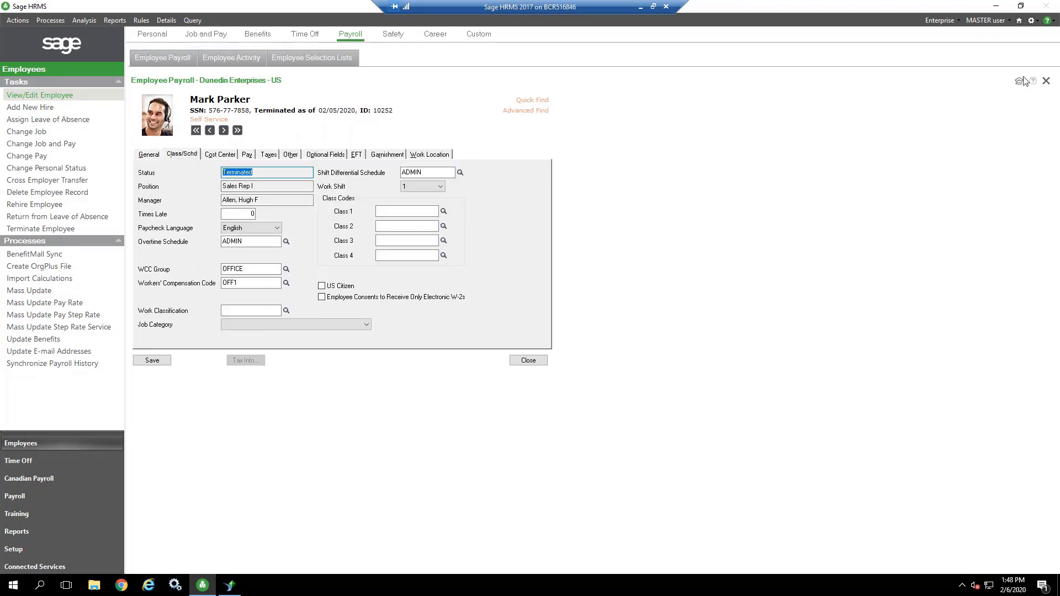
click(997, 7)
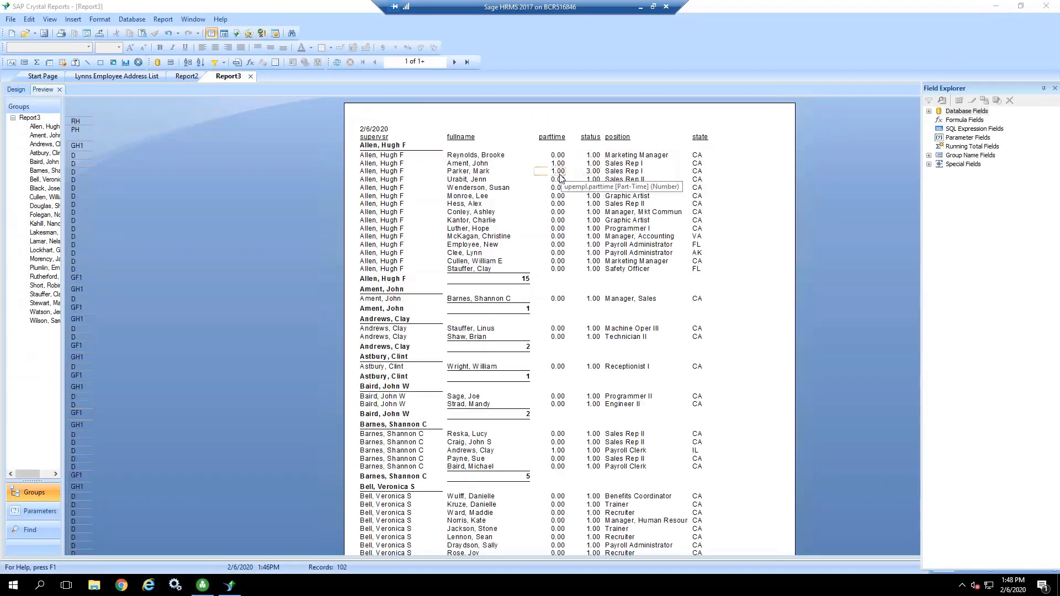
Step: Filter the report to records where upempl.status is not equal to 3.00 and refresh the data
click(491, 173)
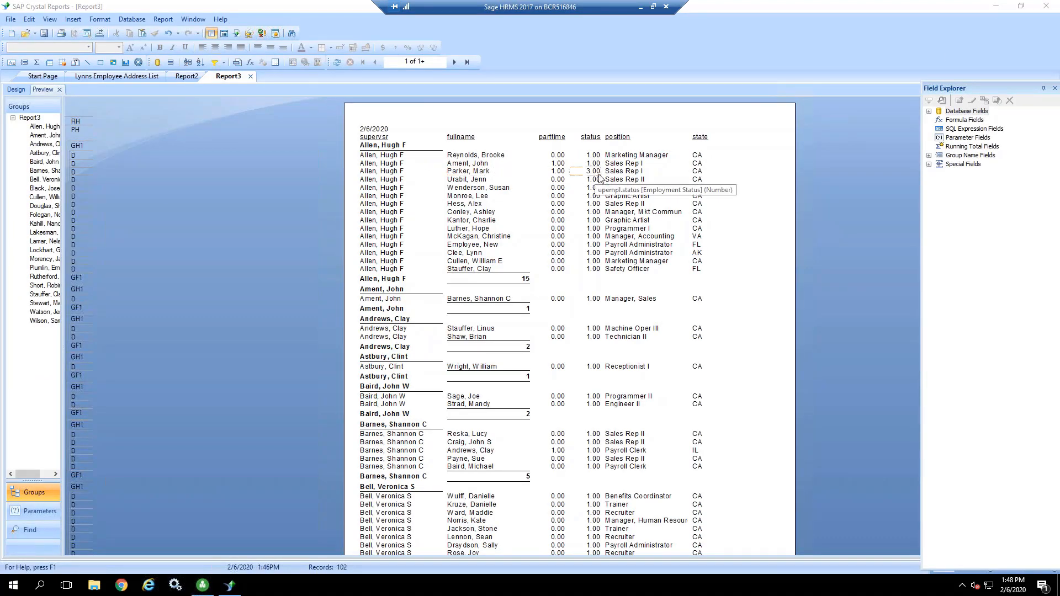
click(213, 61)
click(477, 266)
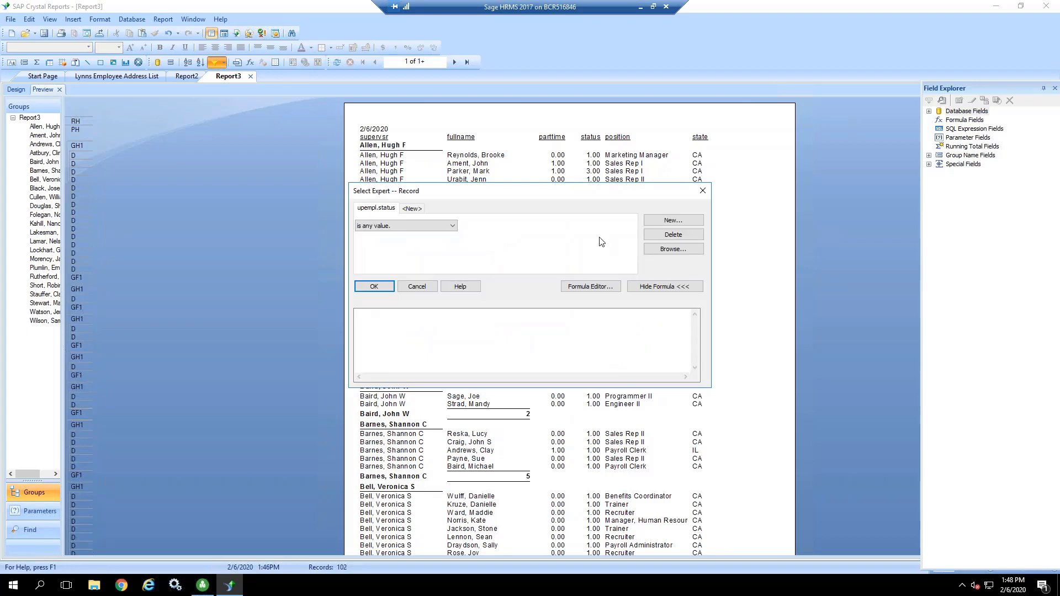
click(410, 225)
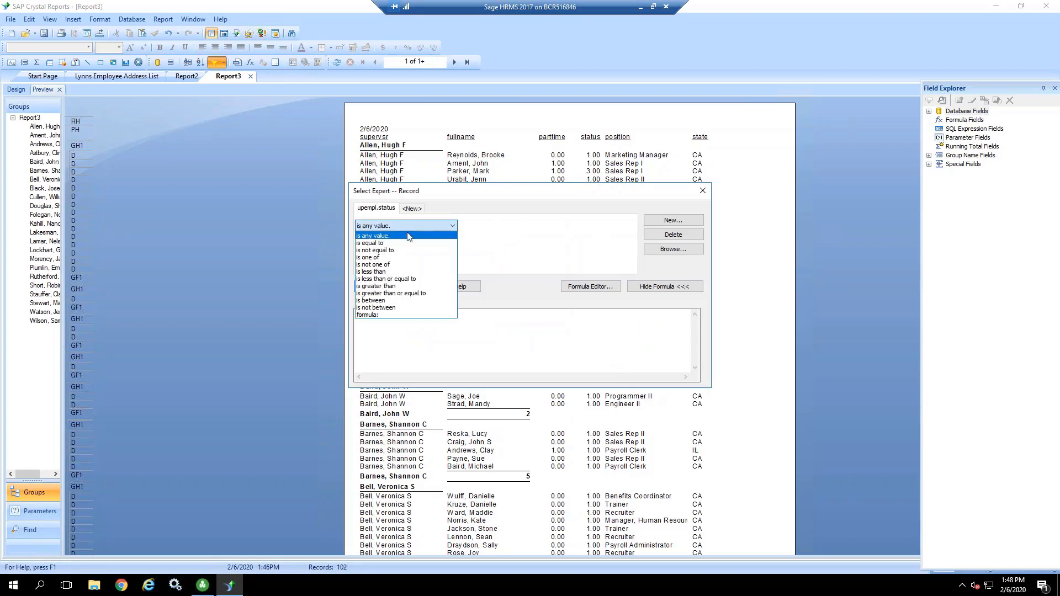
click(400, 250)
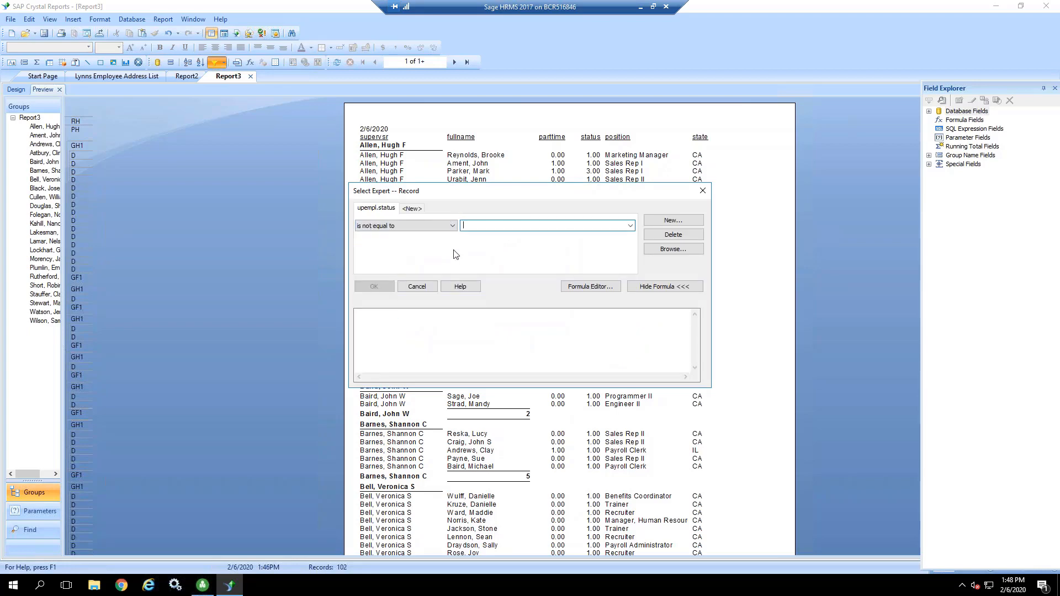
click(630, 225)
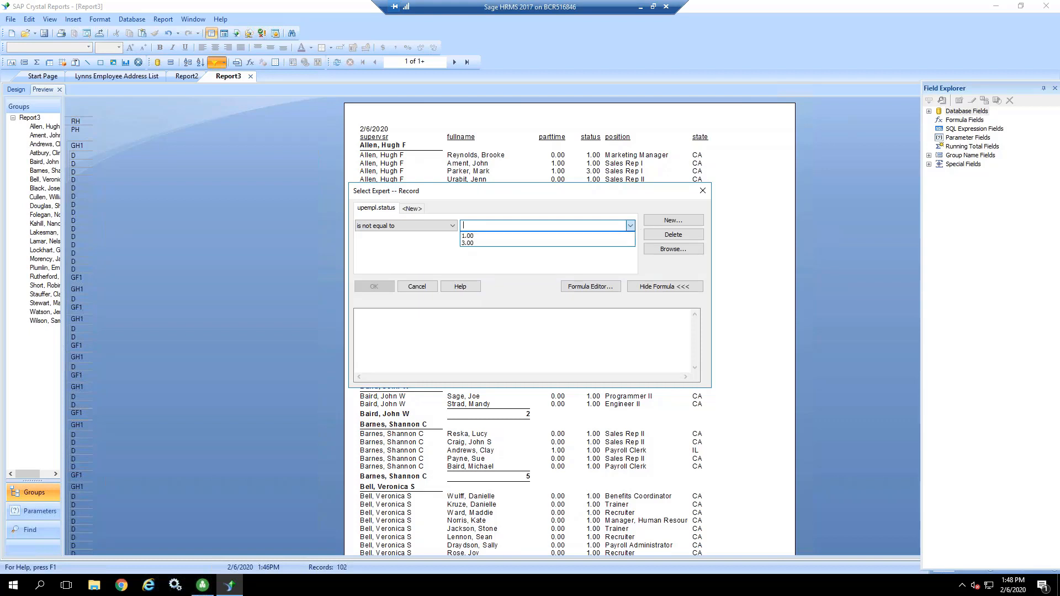
click(617, 244)
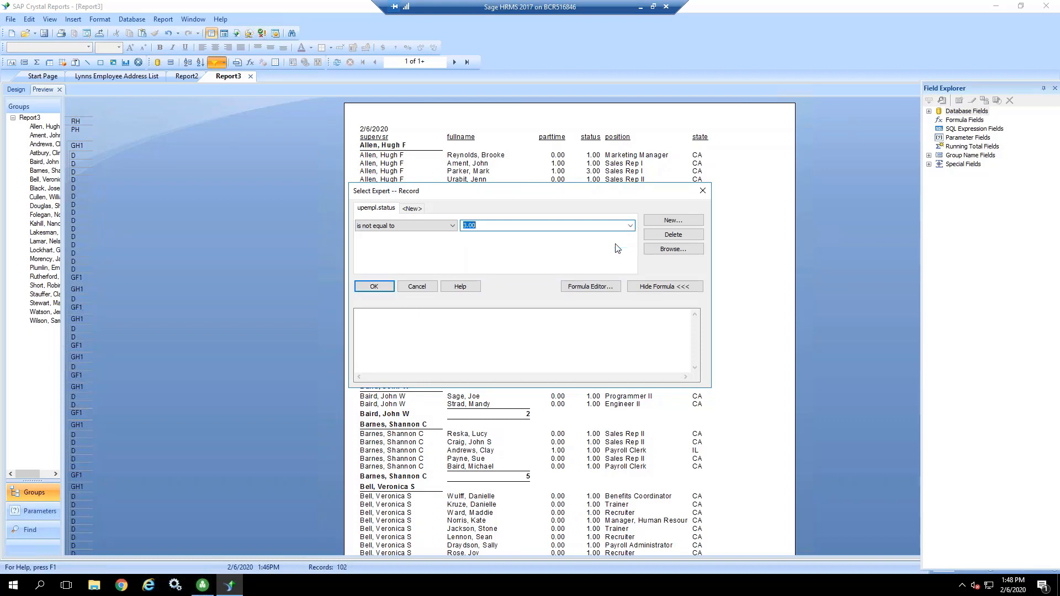
click(378, 287)
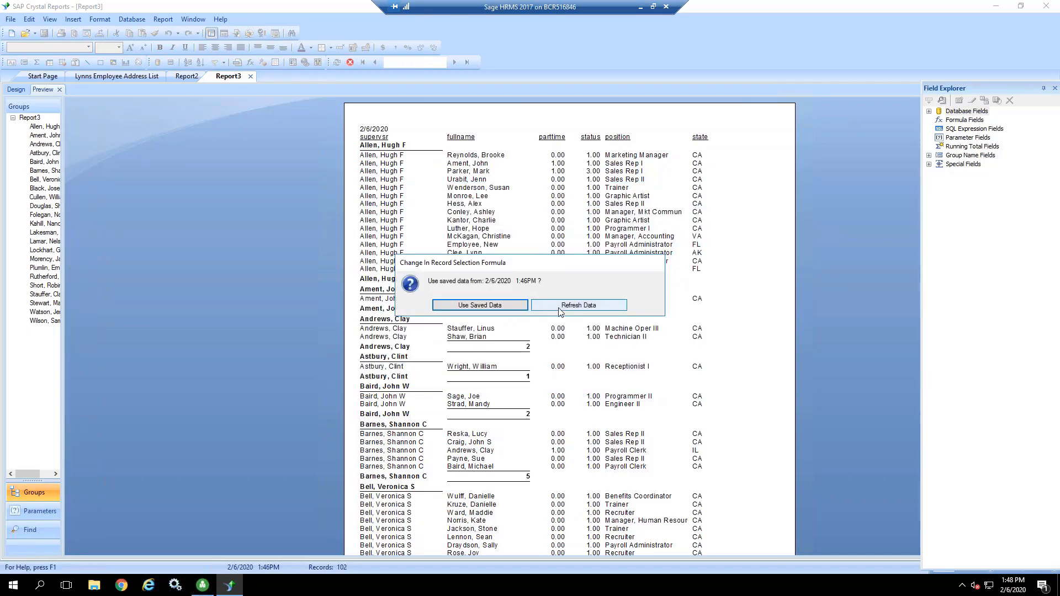
click(578, 304)
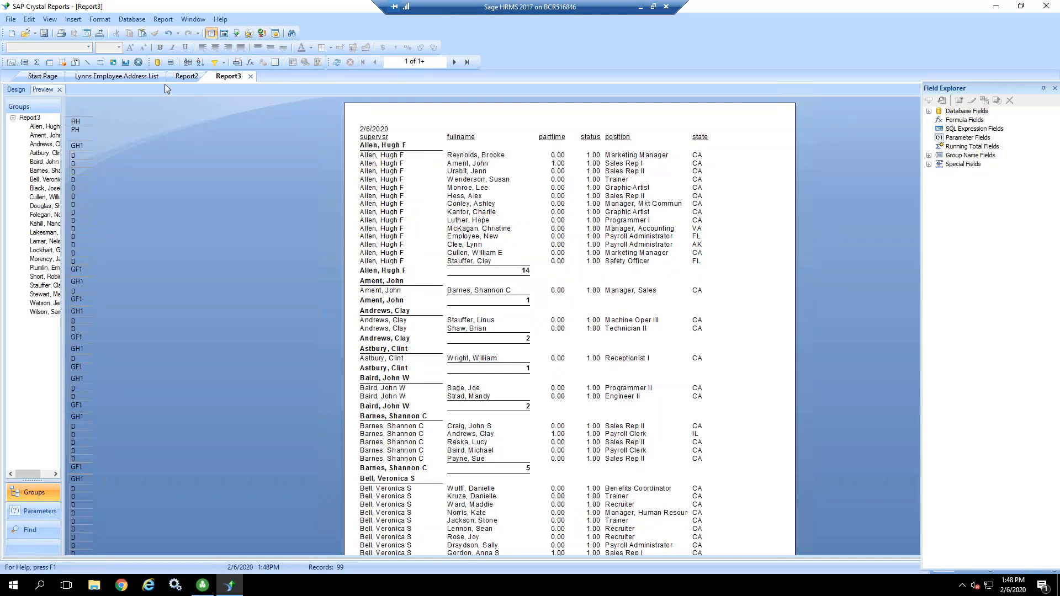
Step: Delete the status field and its column heading from the report's design layout
click(590, 179)
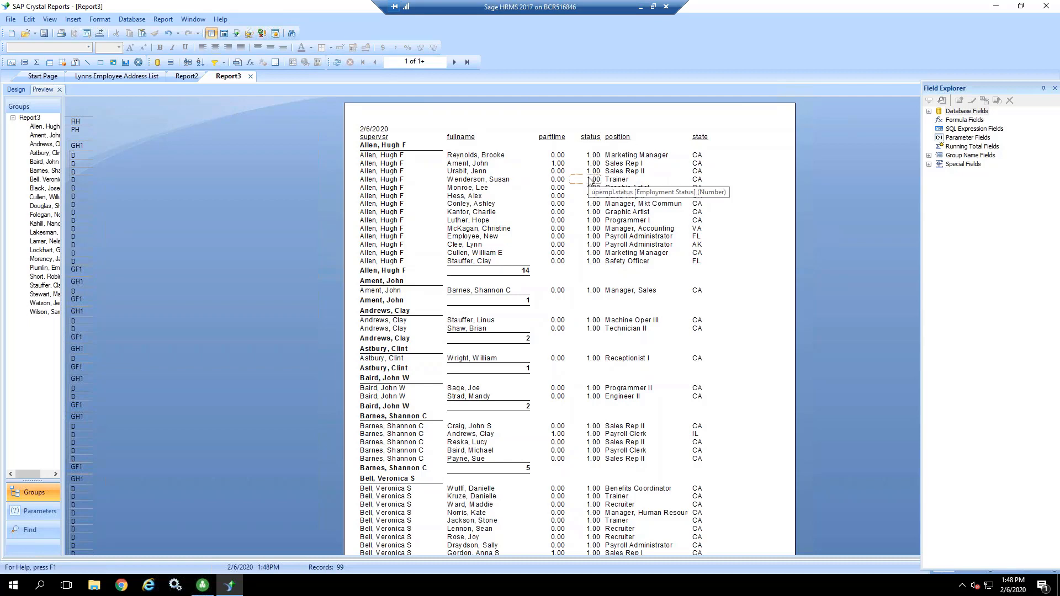
click(587, 163)
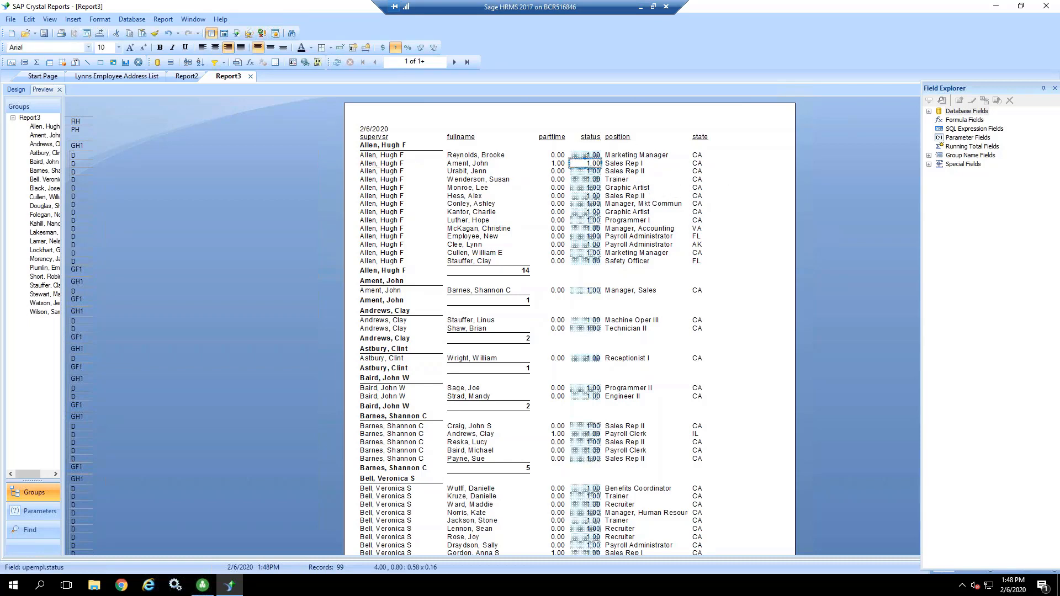
click(16, 90)
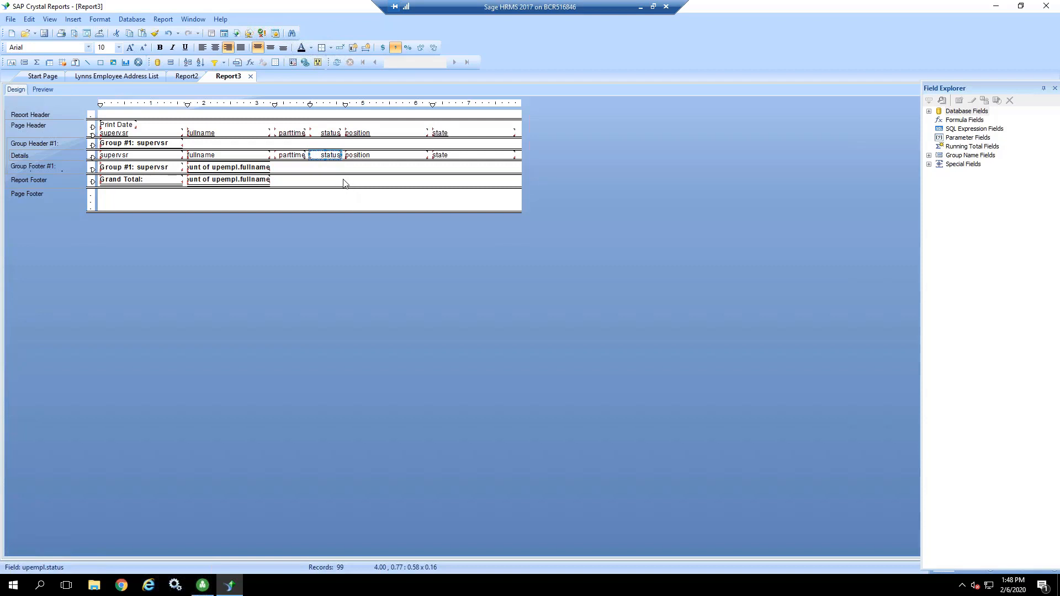
click(313, 120)
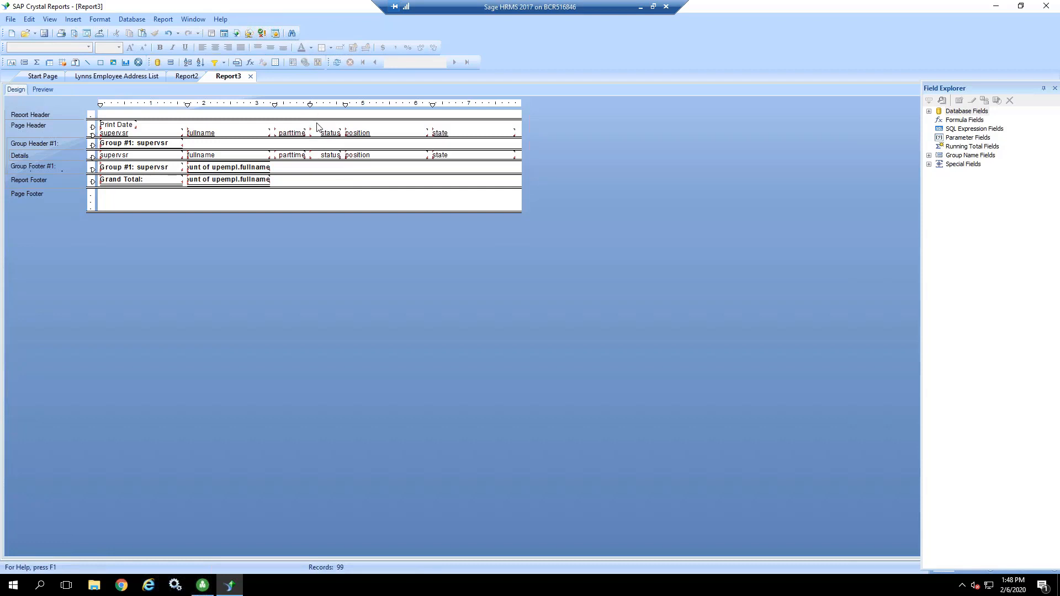
drag(315, 121, 334, 159)
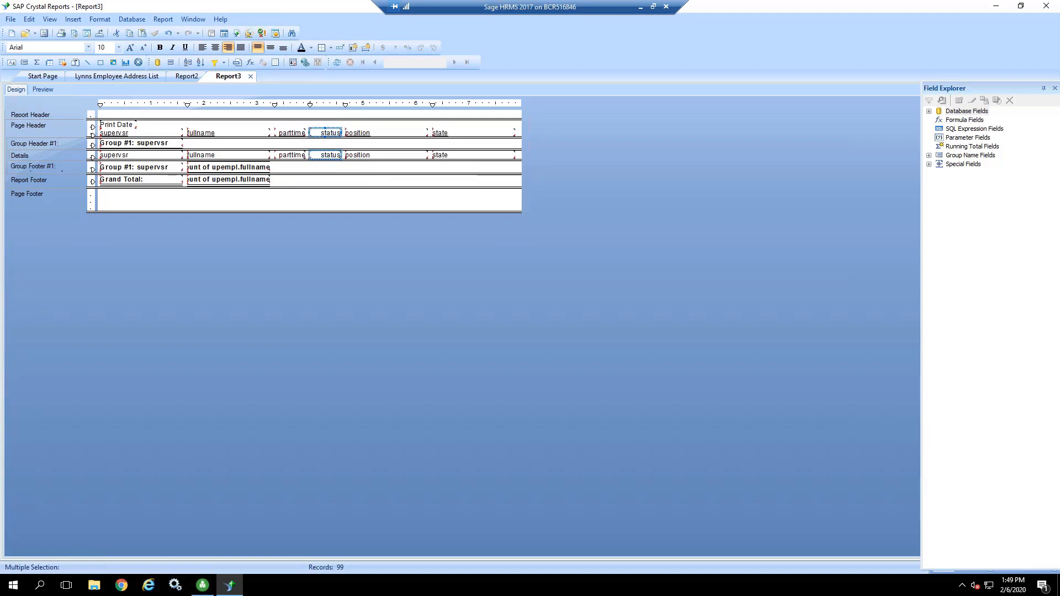
key(Delete)
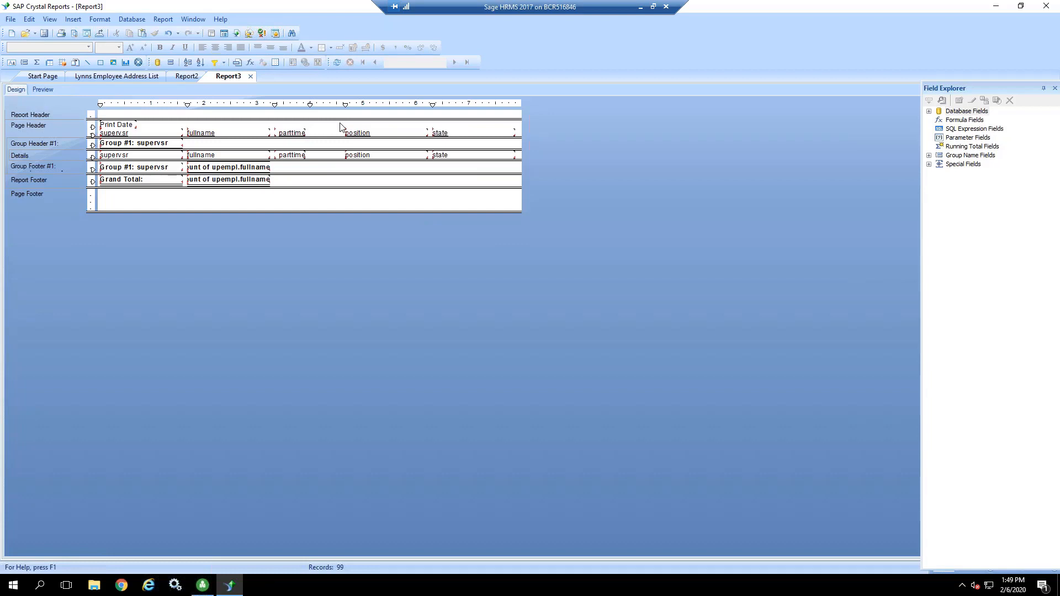
Step: Move the position and state fields with their headings slightly closer to the parttime column, undoing the first attempt
drag(340, 124, 491, 166)
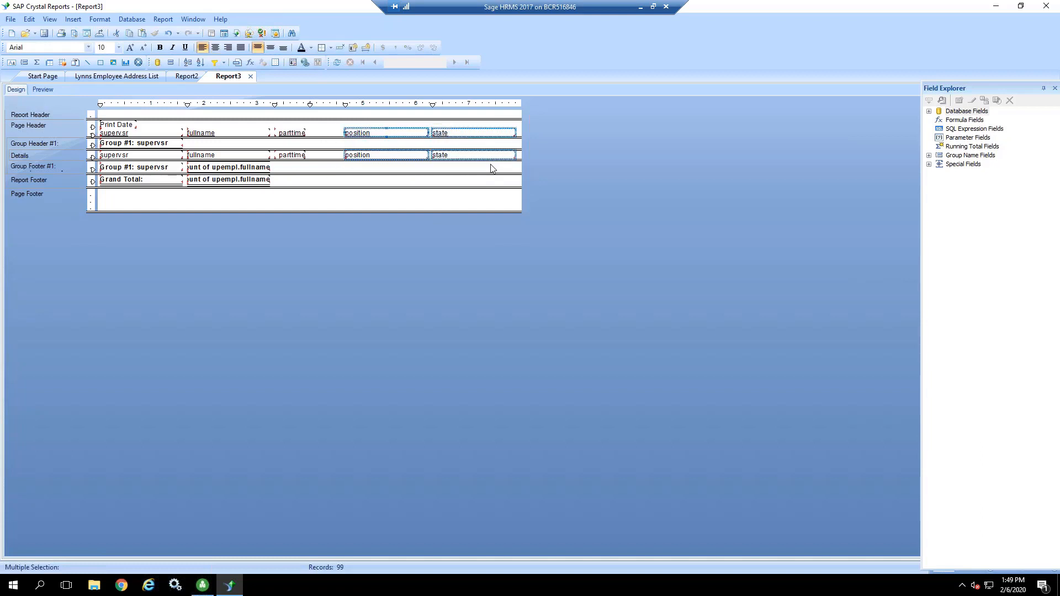
drag(368, 134, 354, 134)
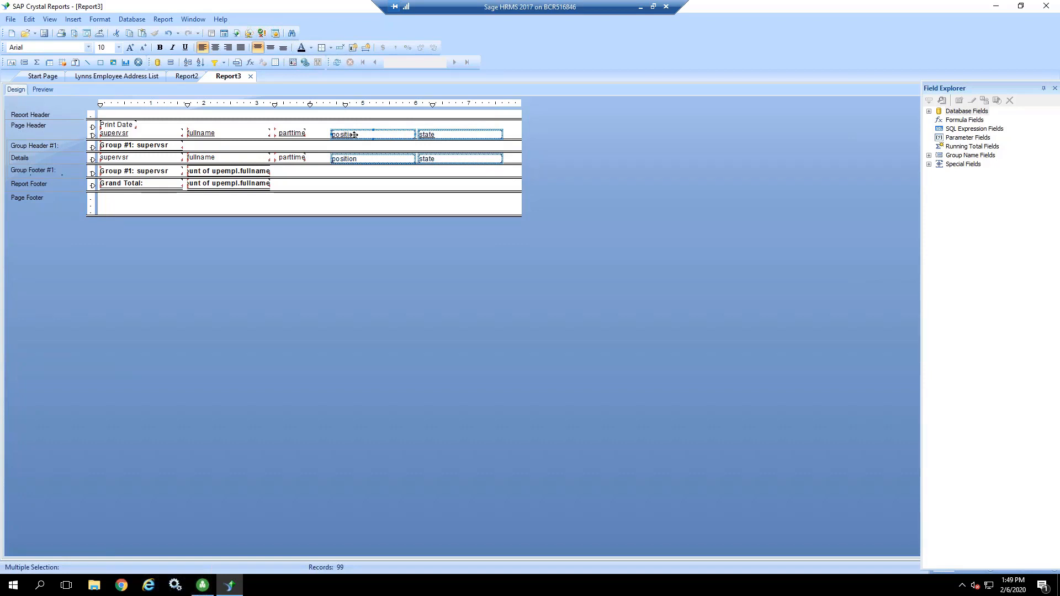
click(168, 35)
drag(362, 133, 354, 134)
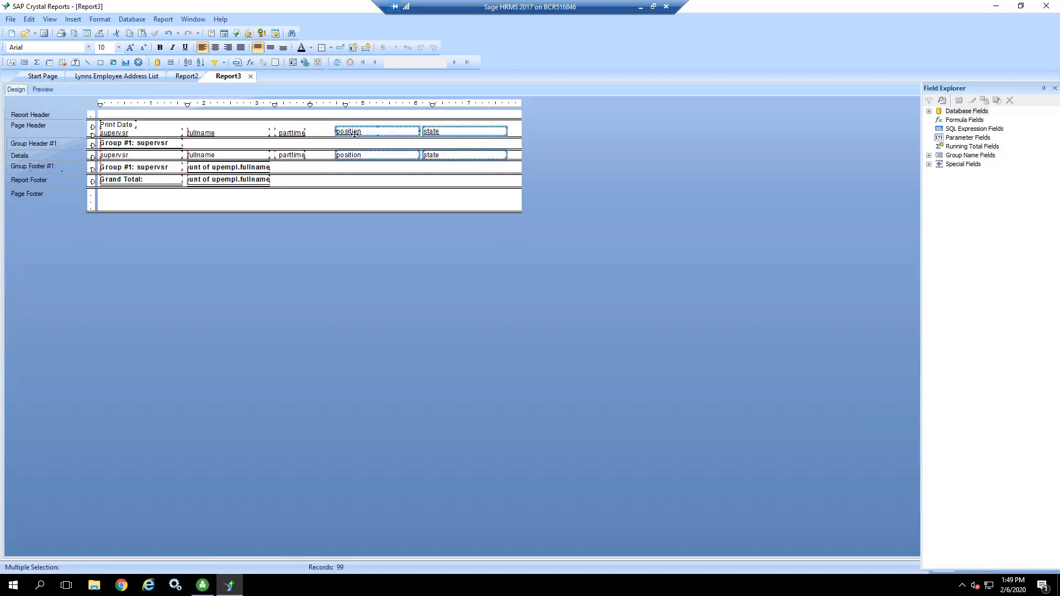
click(377, 201)
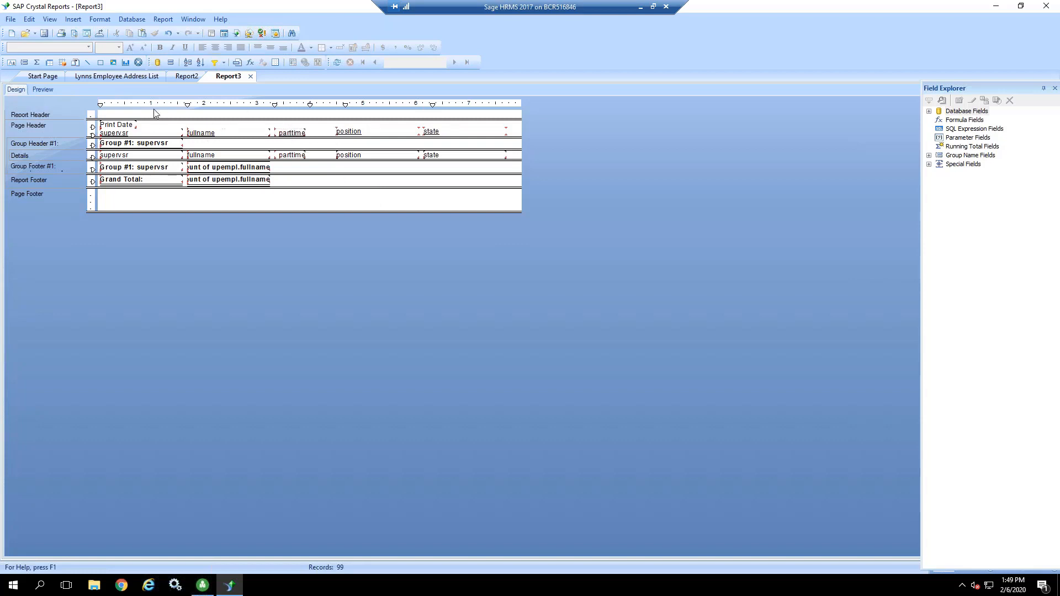
click(202, 156)
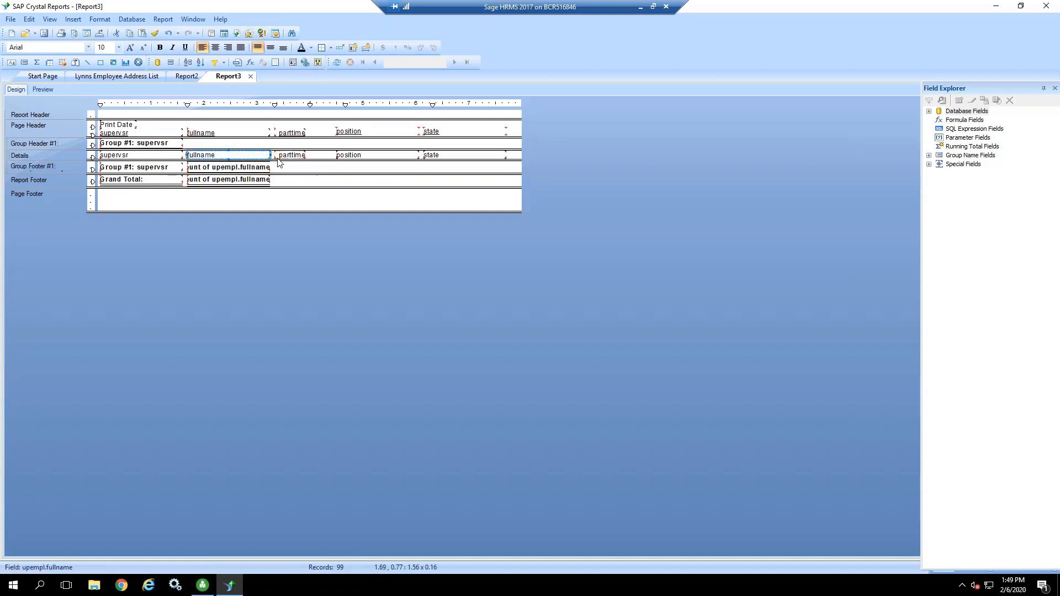
ctrl+click(245, 169)
ctrl+click(292, 133)
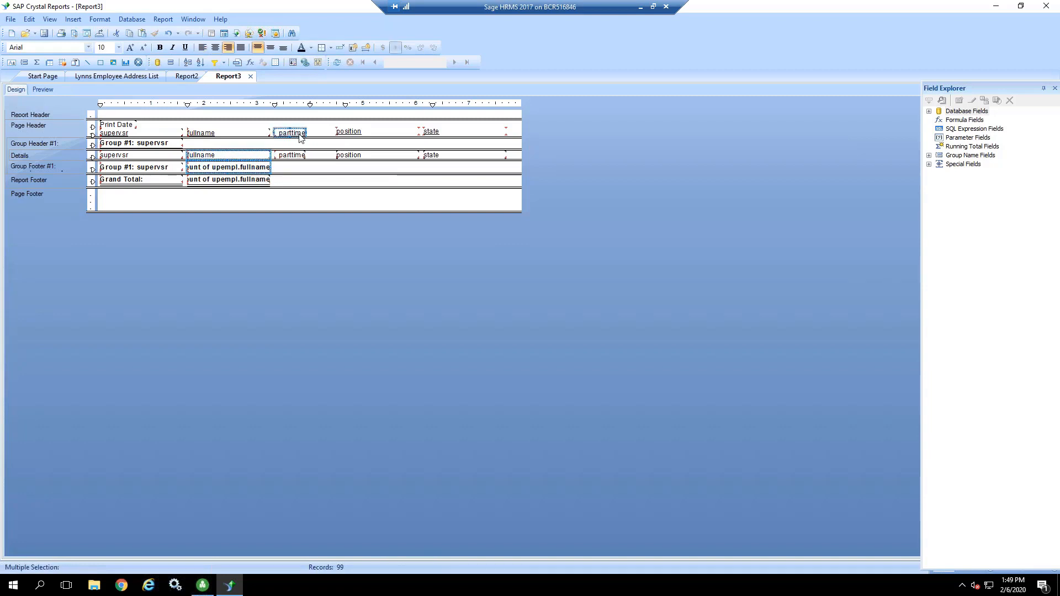
click(313, 186)
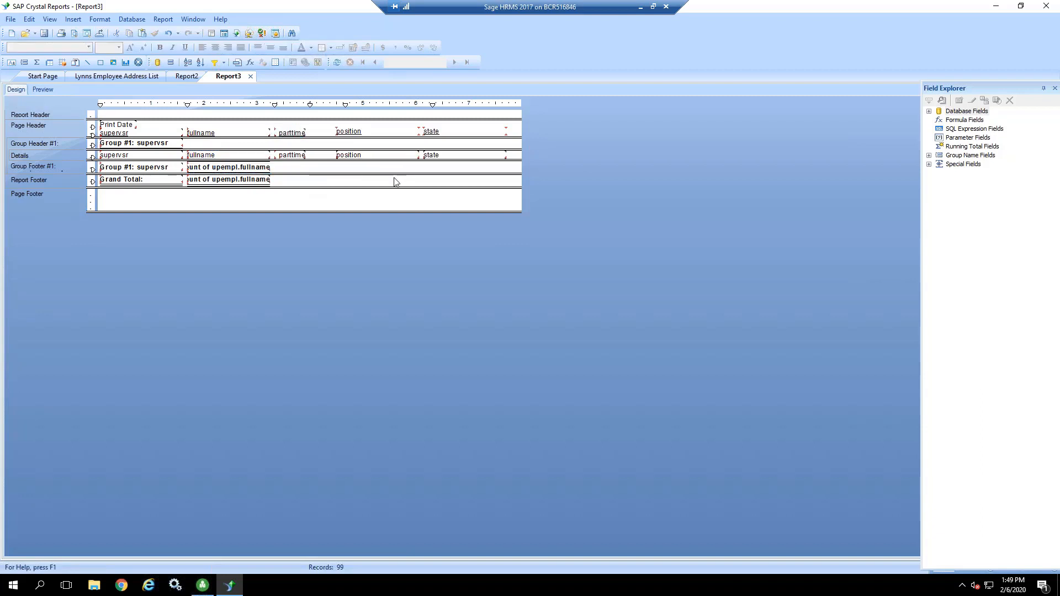
Step: Preview the report, check the grand total on the last page, and return to the first page
click(43, 88)
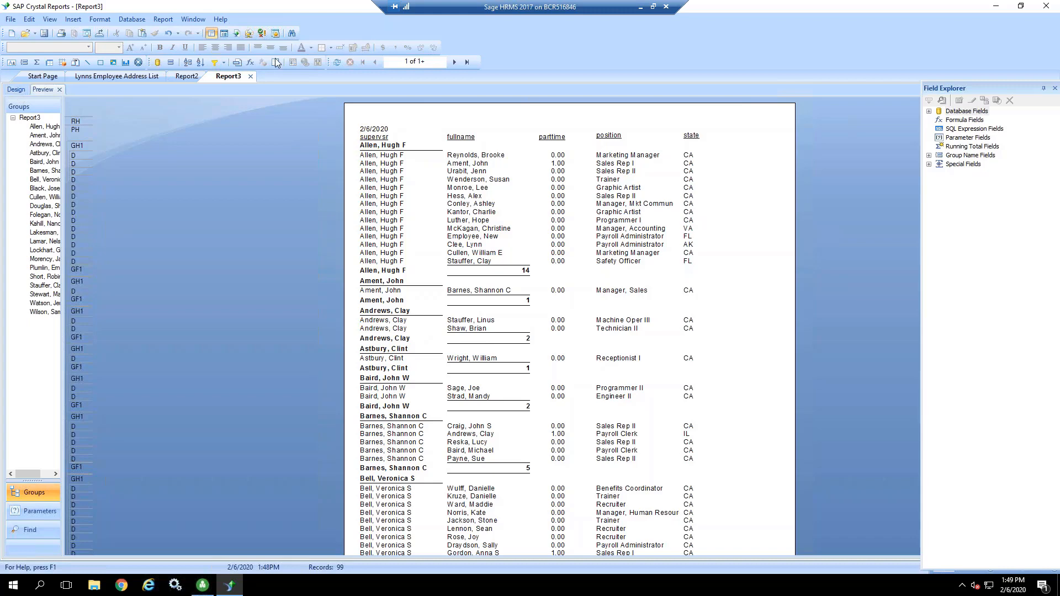
click(467, 62)
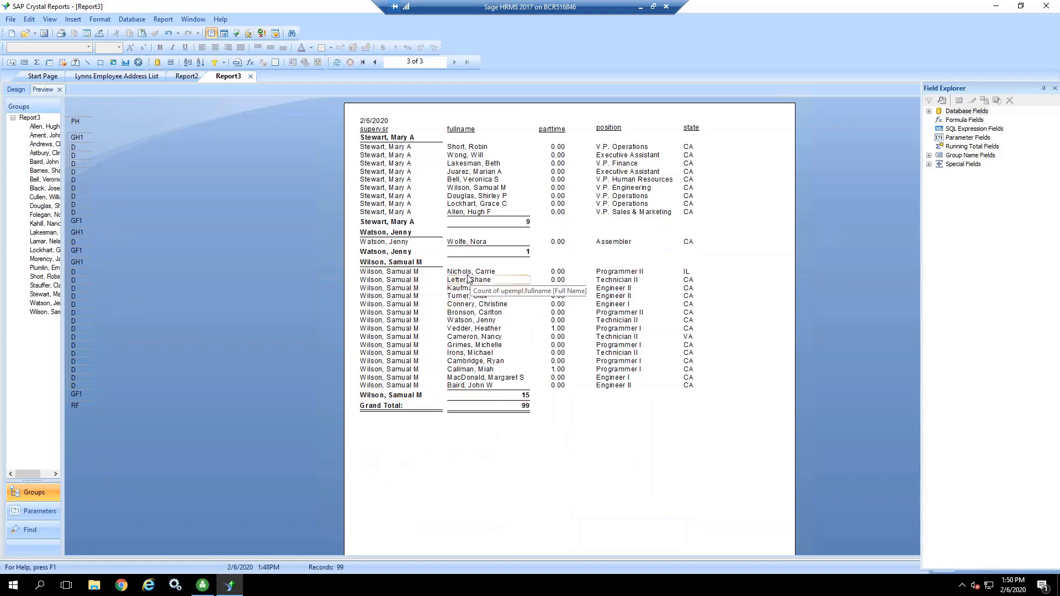
click(22, 90)
click(45, 91)
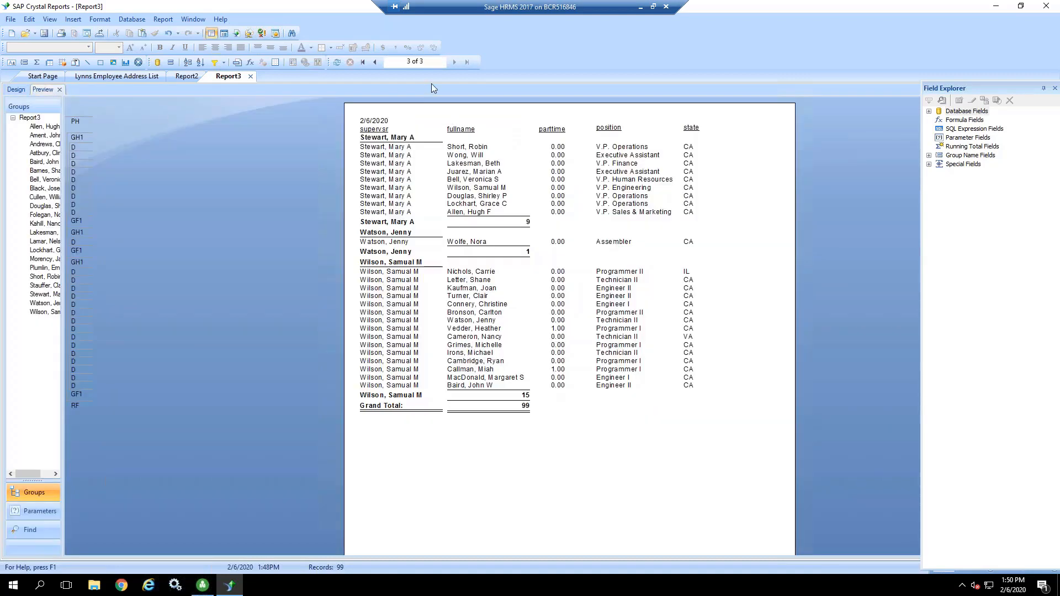
click(363, 62)
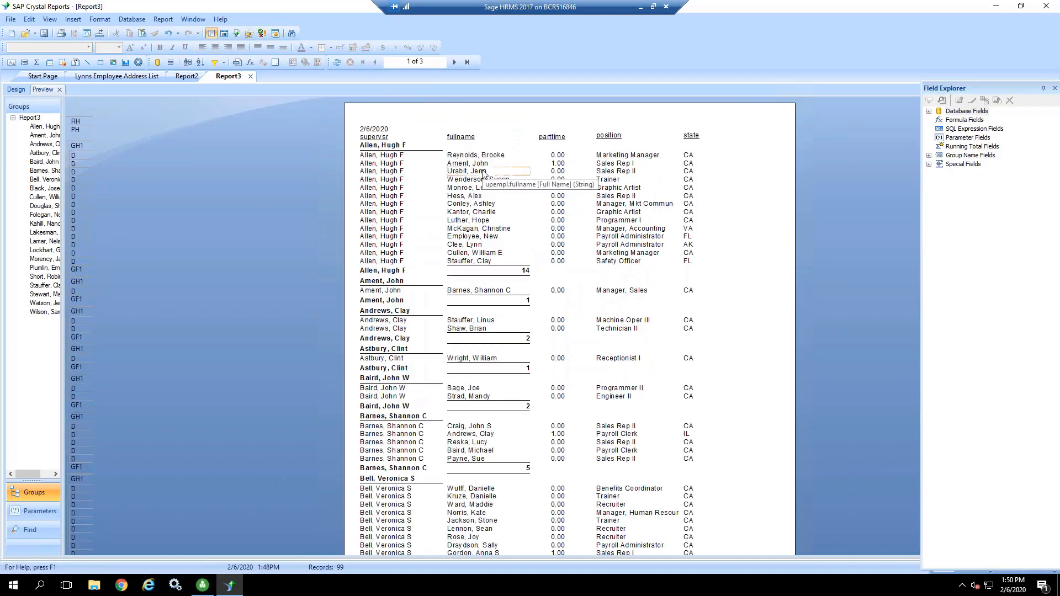
Step: Delete the supervsr field from the detail rows in the report preview
click(368, 156)
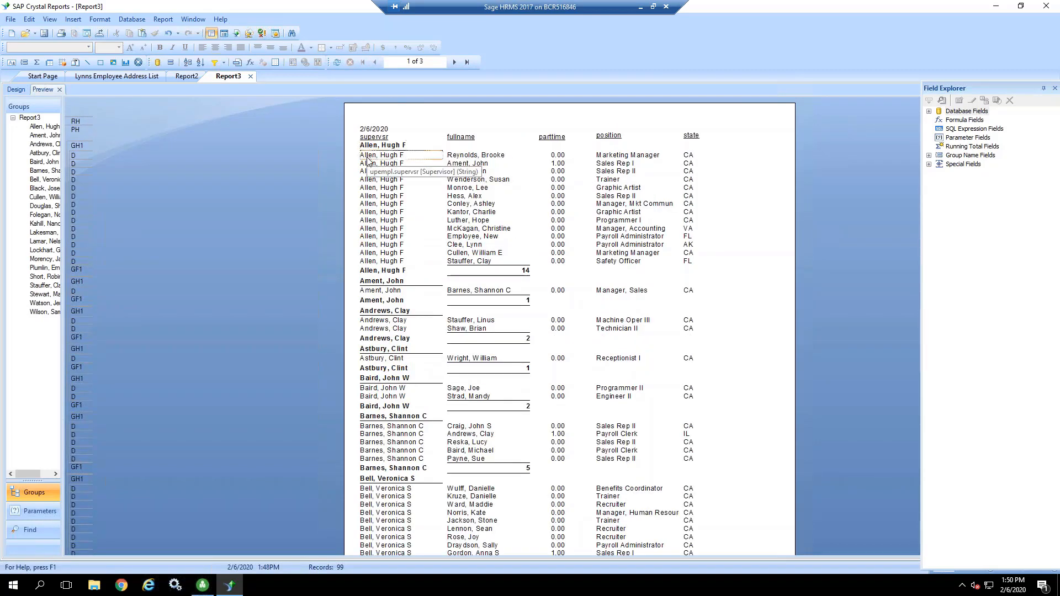
click(369, 159)
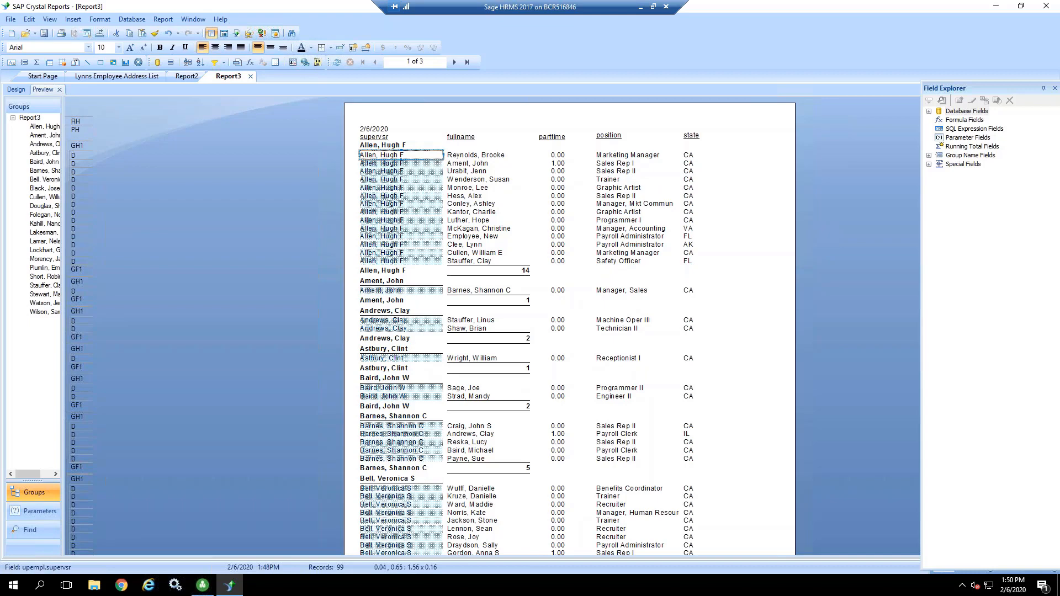
key(Delete)
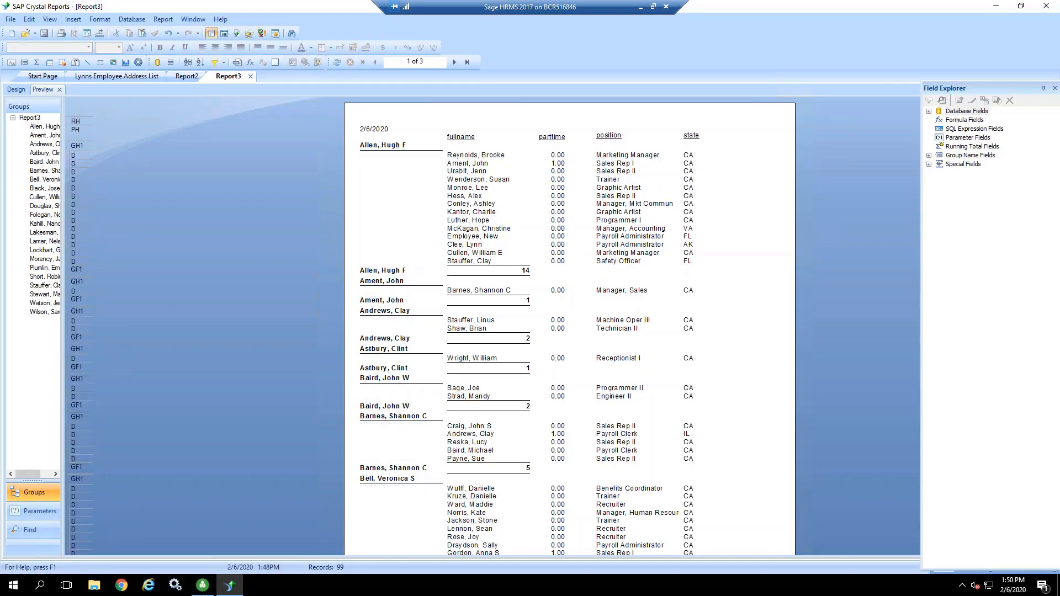
Step: Remove the underline from the supervisor name in the group header by setting its bottom border line style to None
click(372, 146)
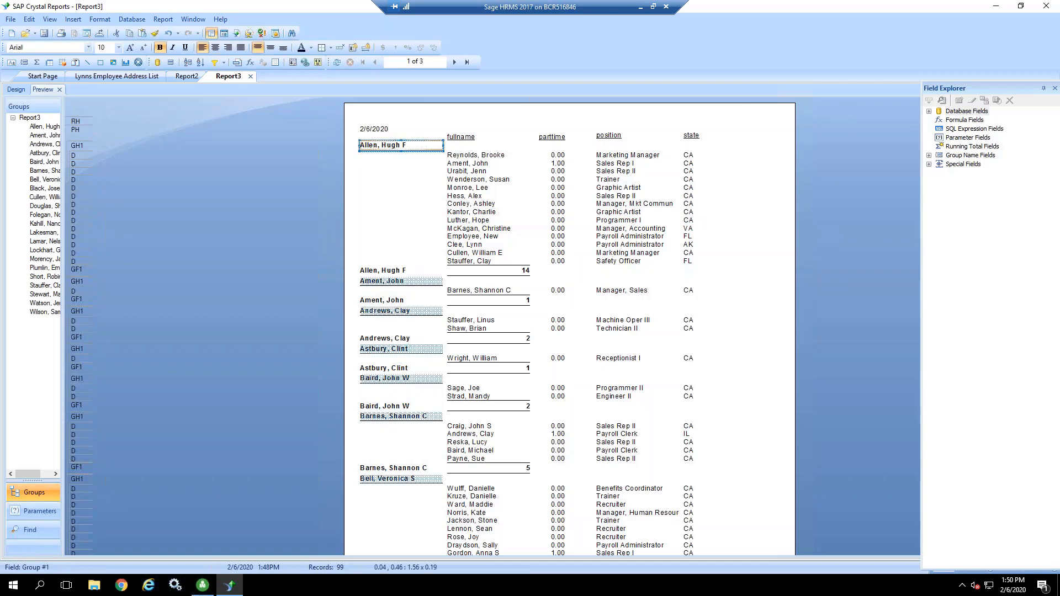
right_click(372, 146)
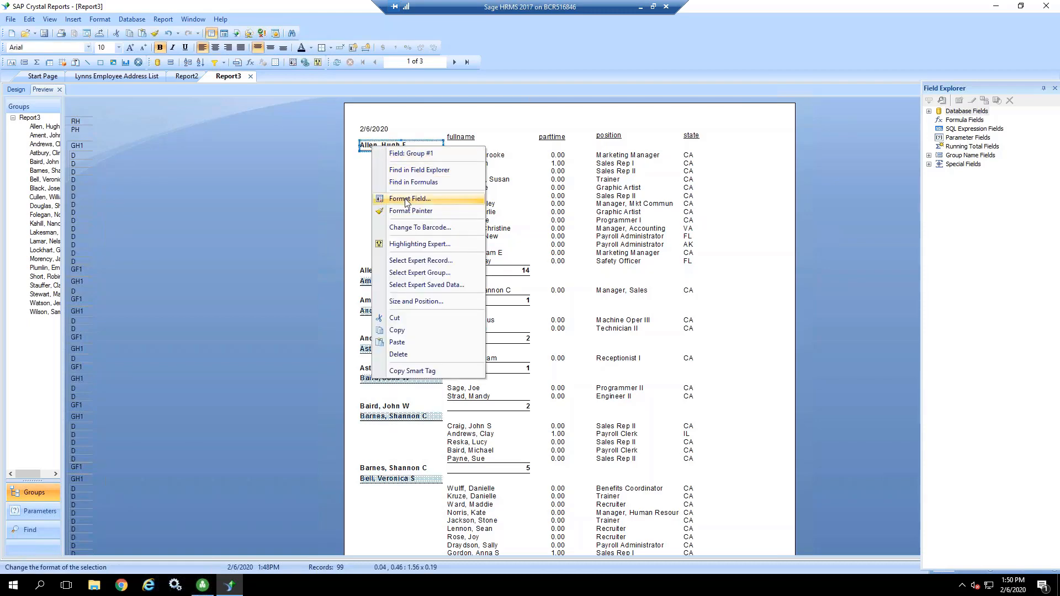
click(472, 198)
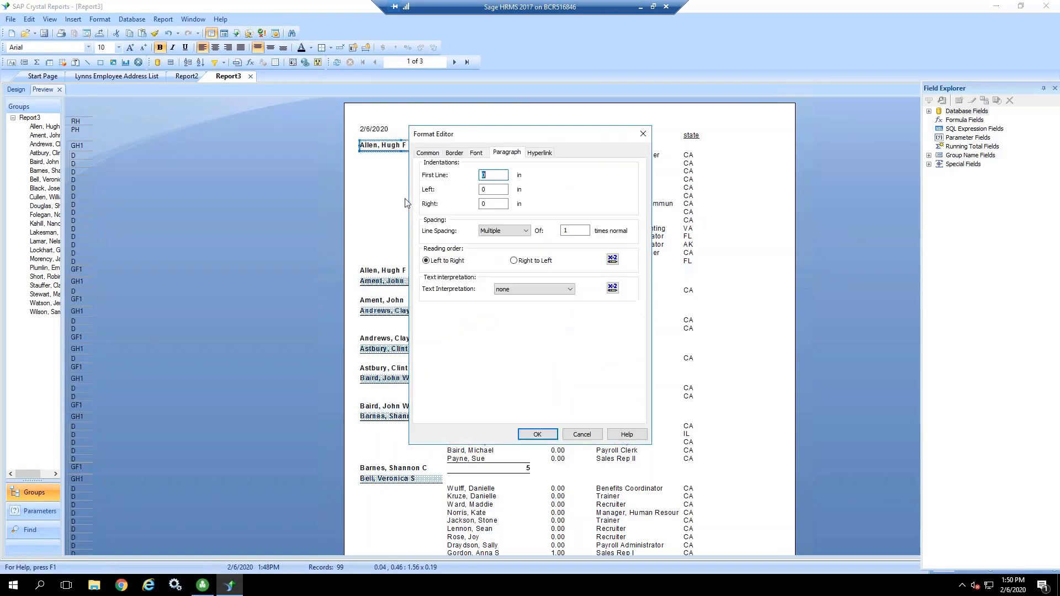
click(455, 153)
click(588, 193)
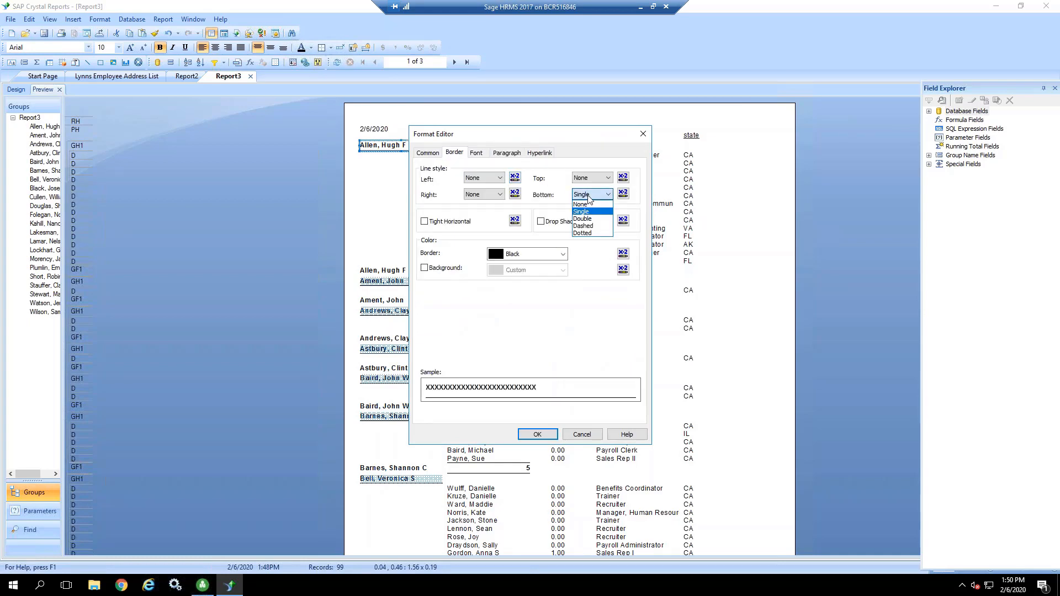
click(585, 202)
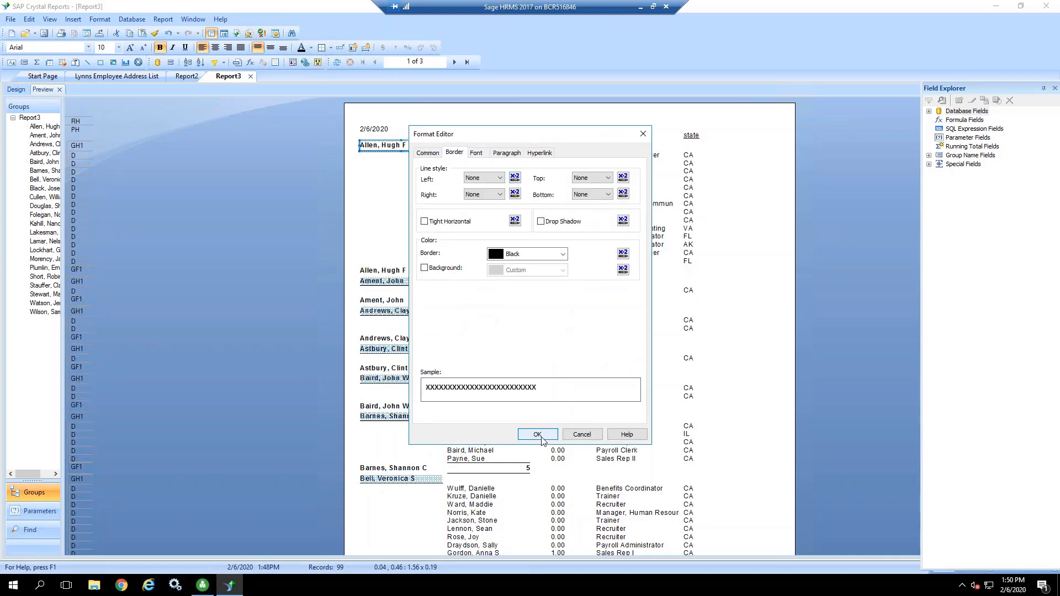
click(539, 435)
click(384, 209)
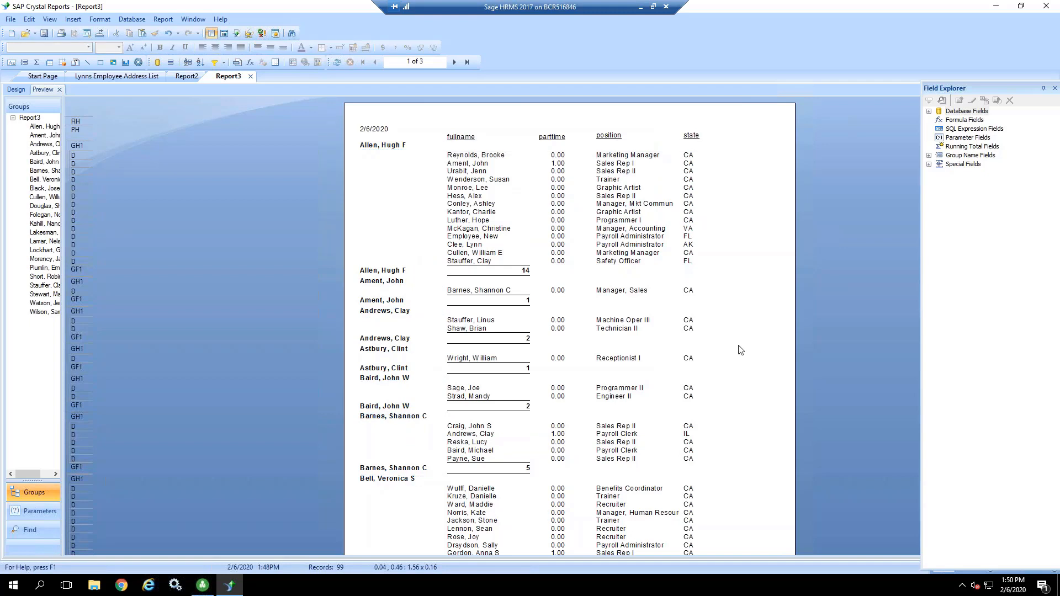
Step: Set the top and bottom border line styles of the group footer's employee count to None
right_click(484, 271)
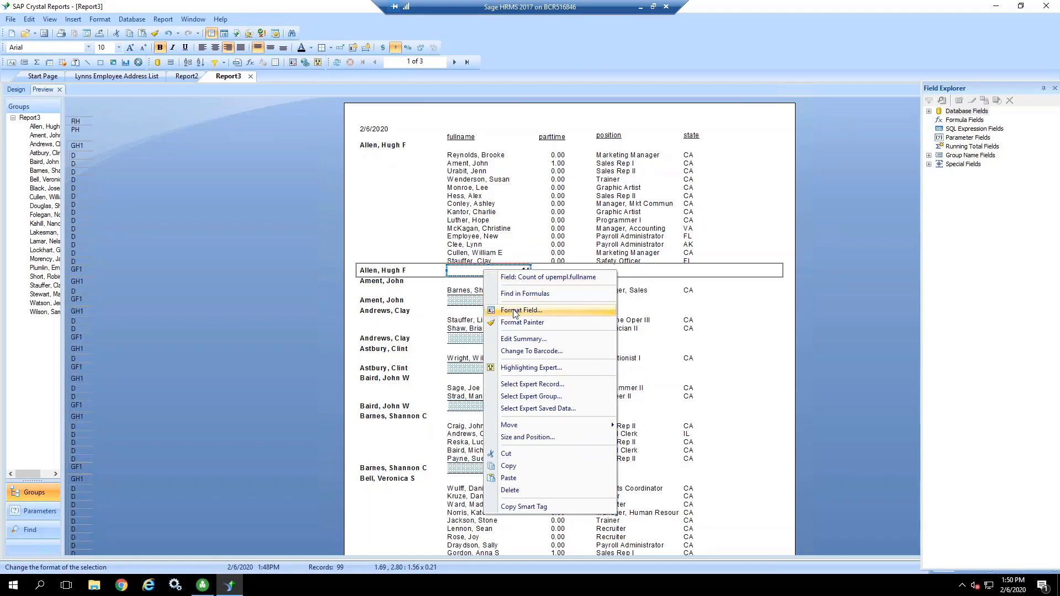
click(514, 311)
click(458, 153)
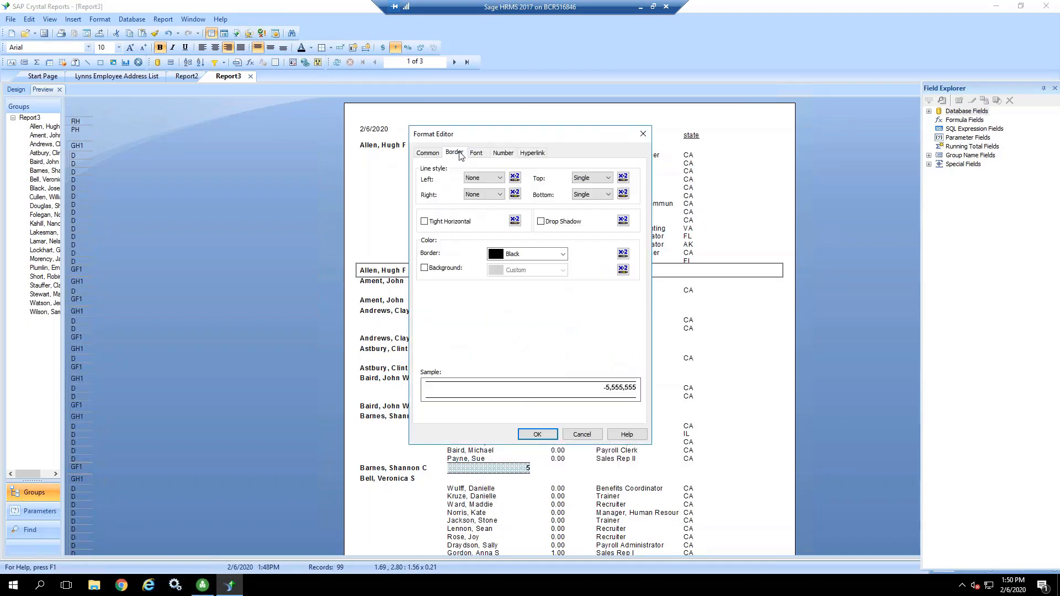
click(591, 178)
click(589, 187)
click(589, 194)
click(582, 206)
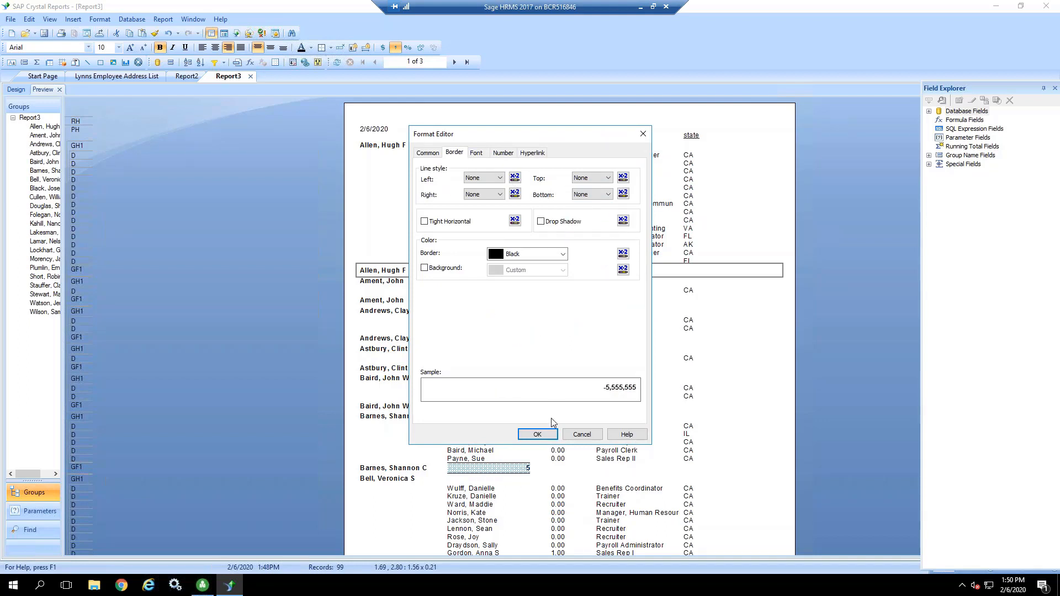
click(538, 434)
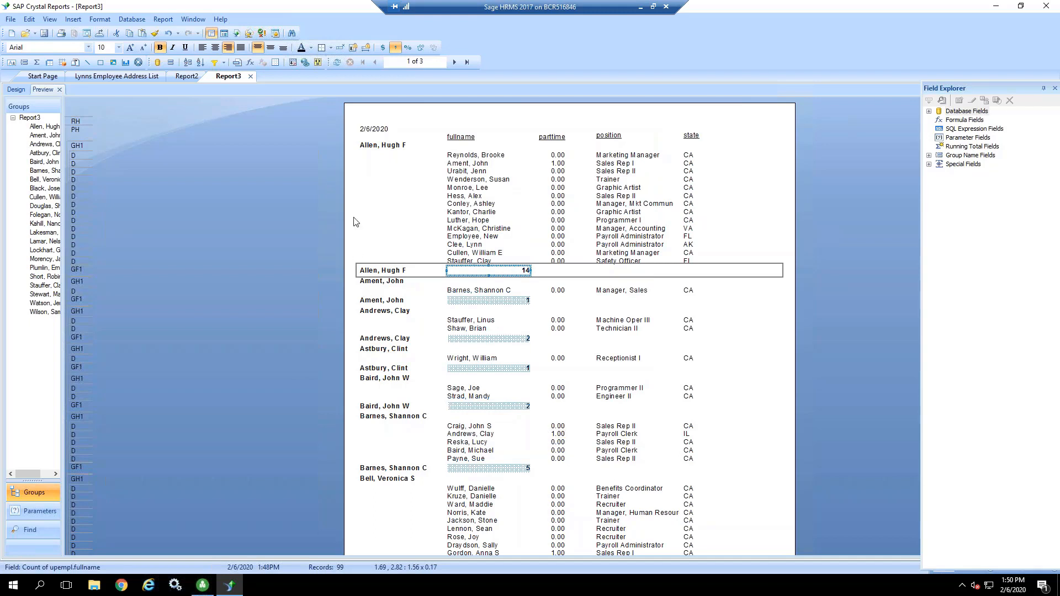
click(384, 212)
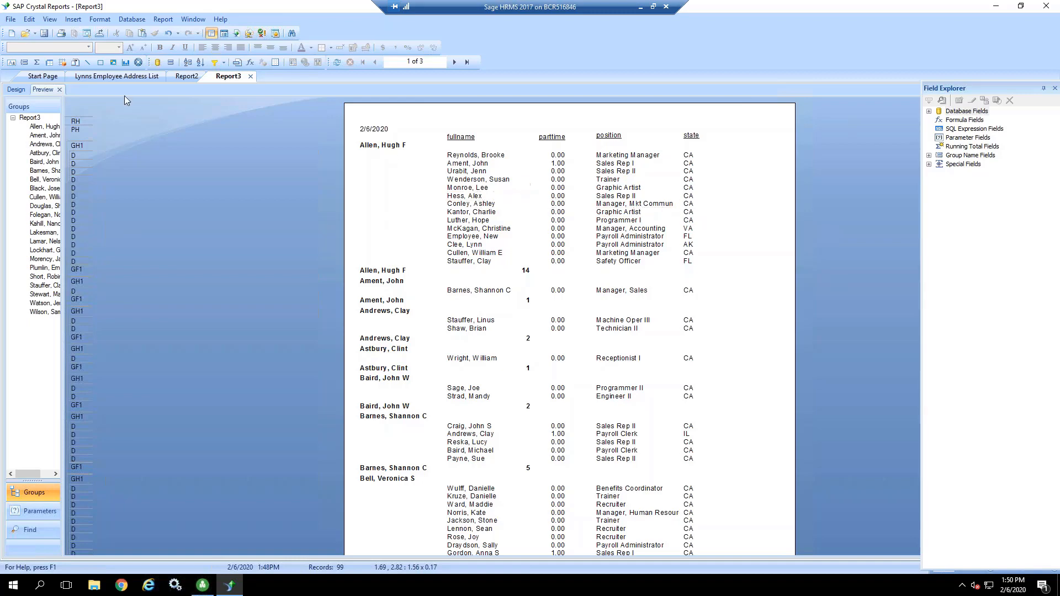
Step: Suppress the Details section without drill-down and preview the report
click(16, 90)
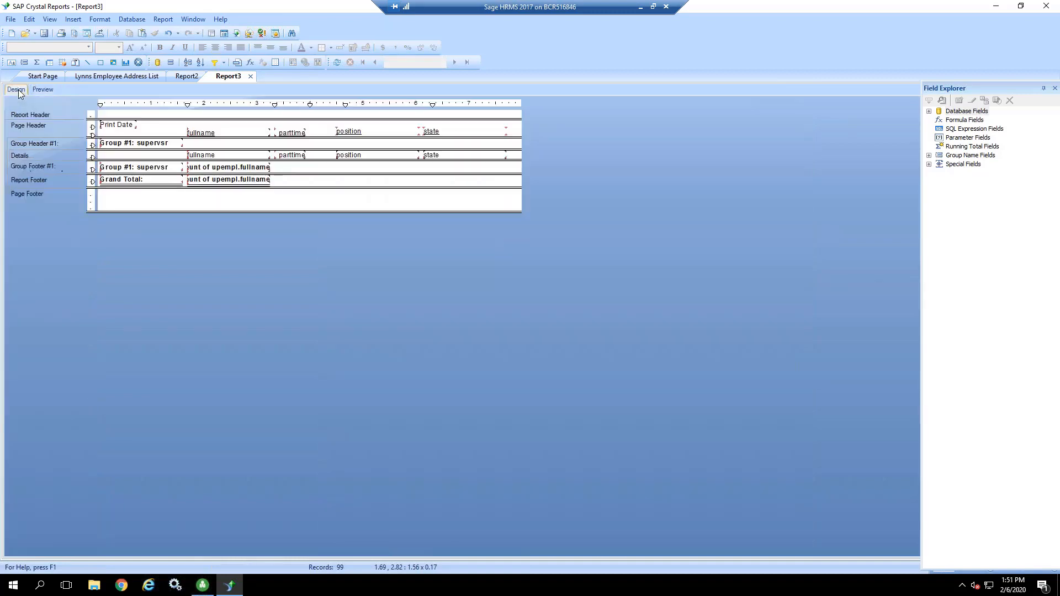
right_click(28, 155)
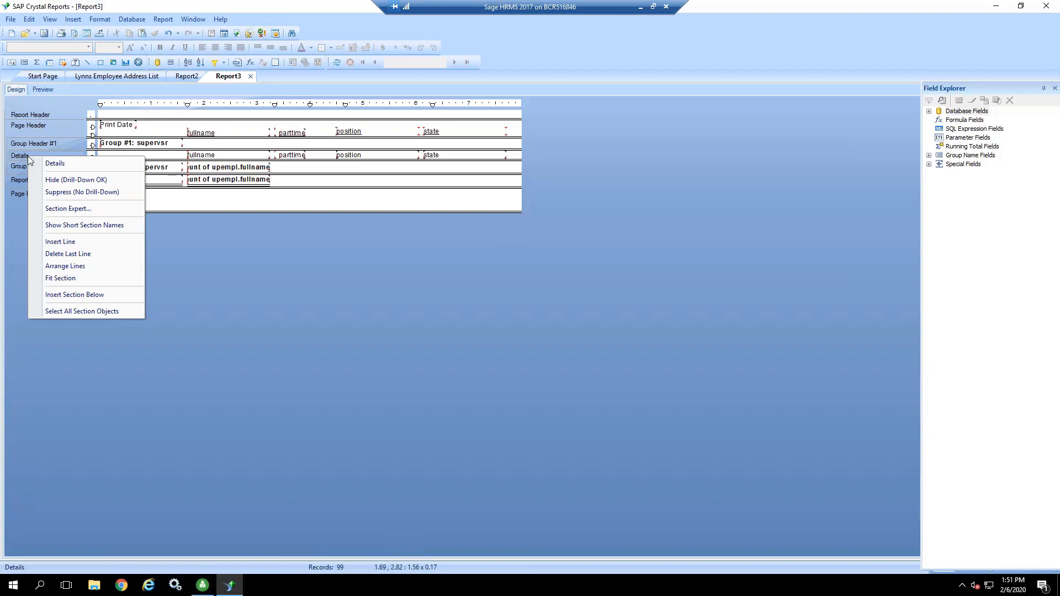
click(54, 193)
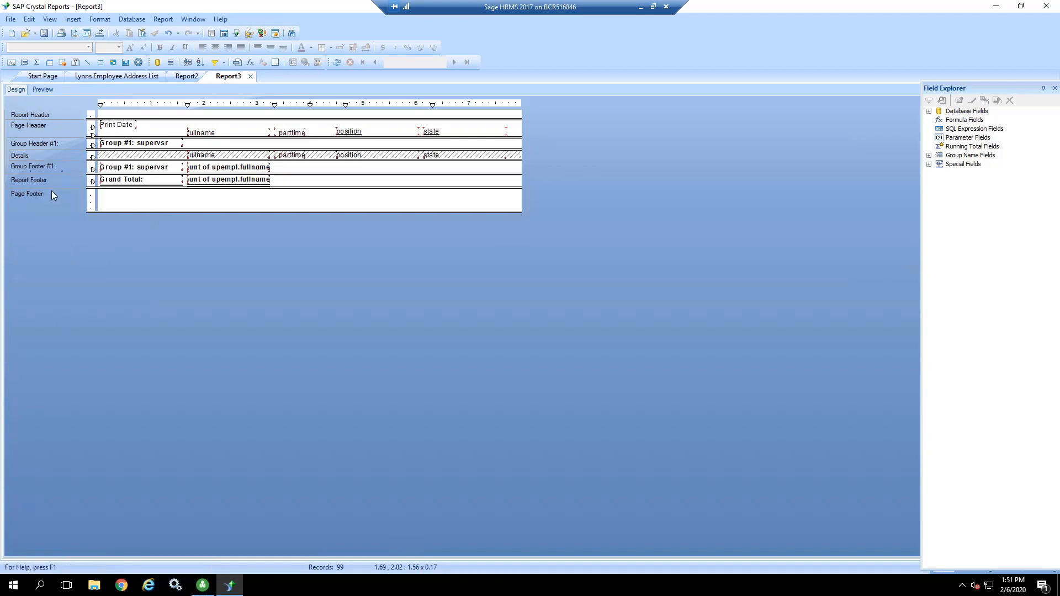
click(42, 90)
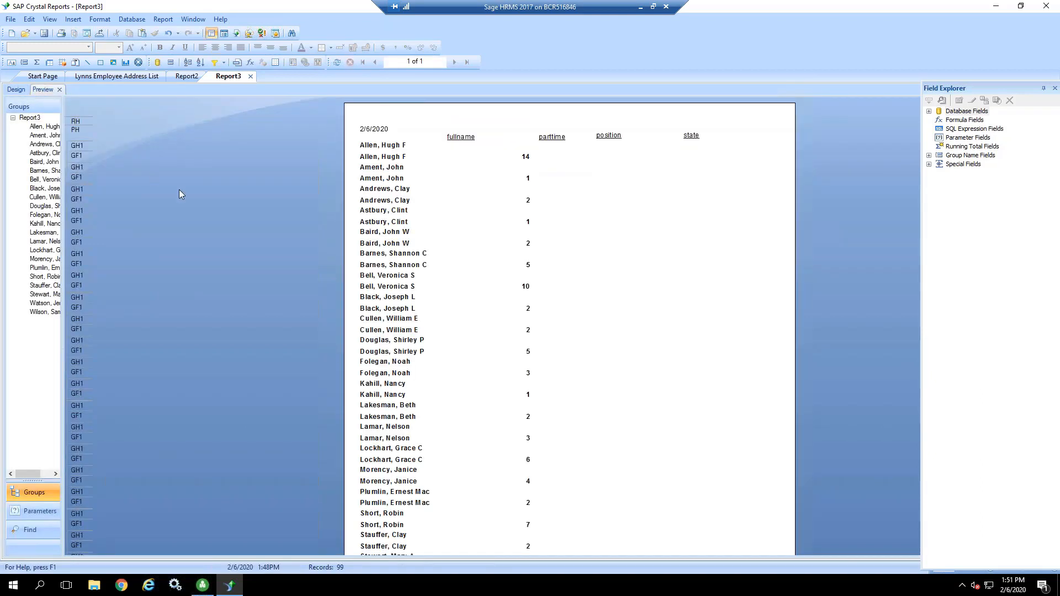
Step: Suppress the Group Header #1 section without drill-down and preview the report
click(382, 146)
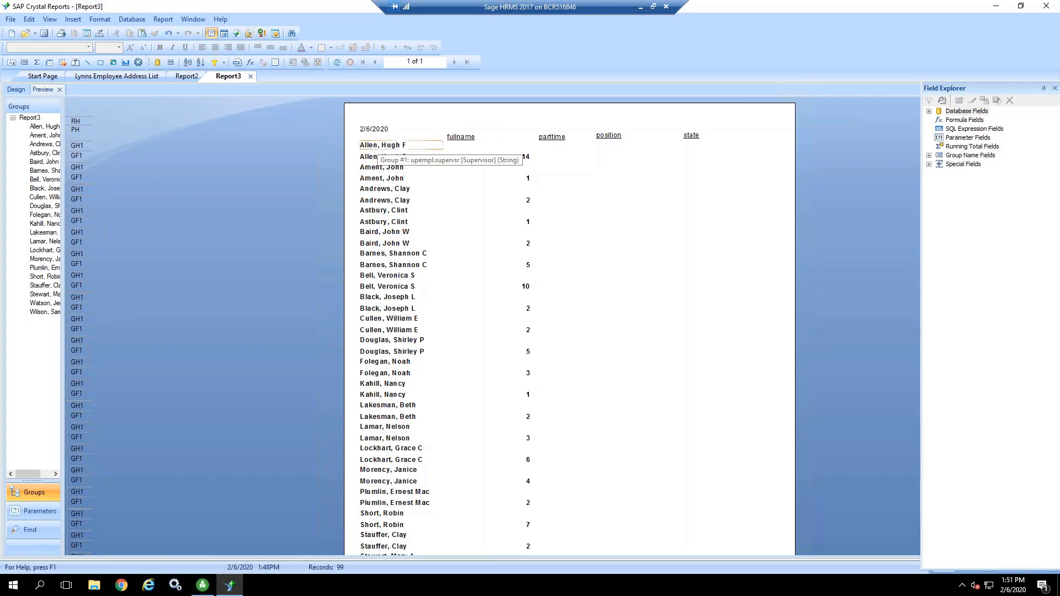
click(369, 147)
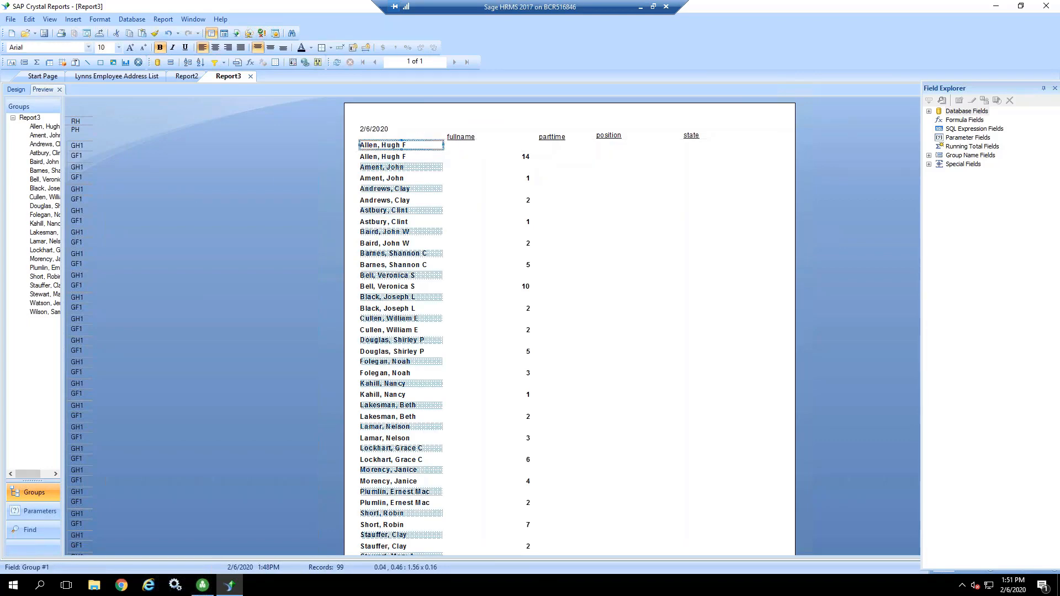
click(20, 92)
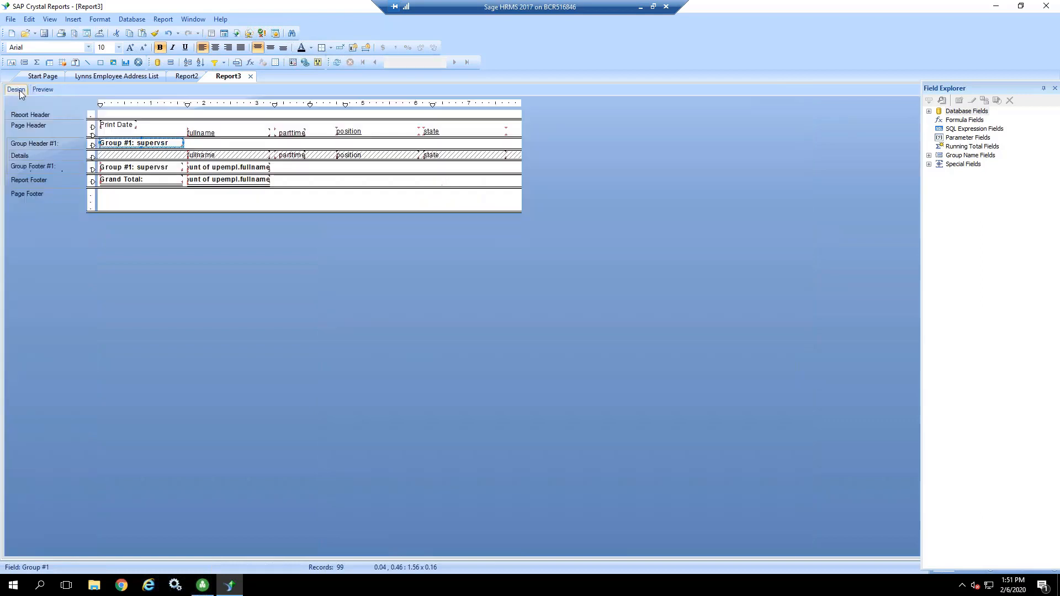
right_click(57, 145)
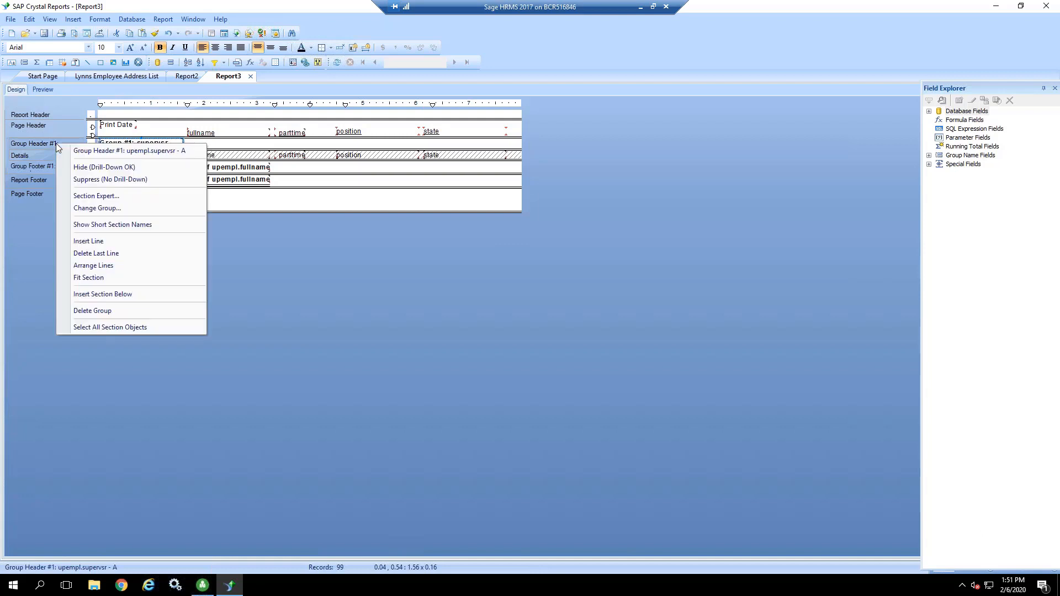
click(78, 179)
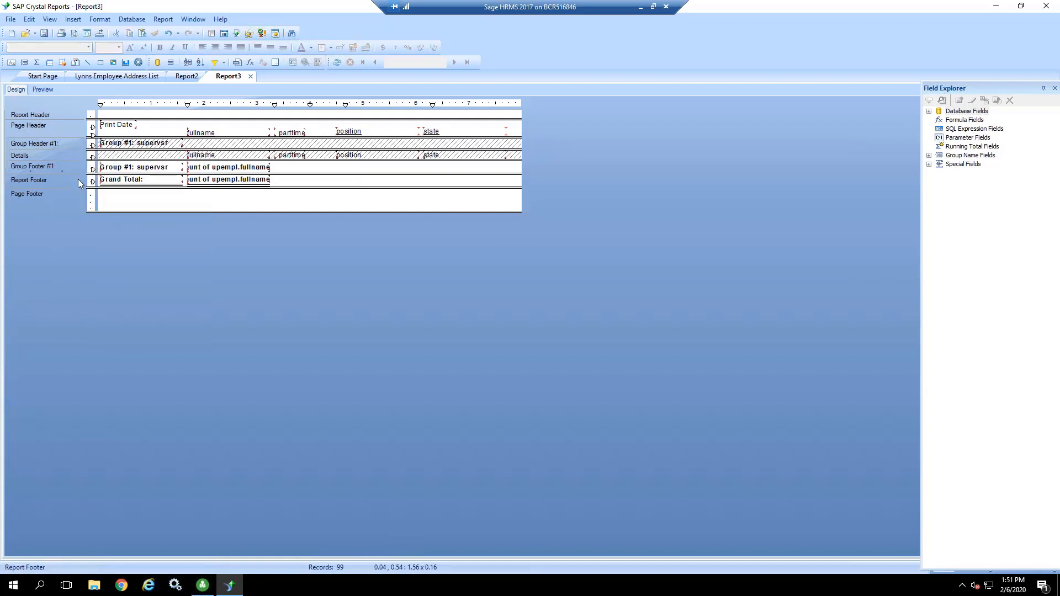
click(43, 90)
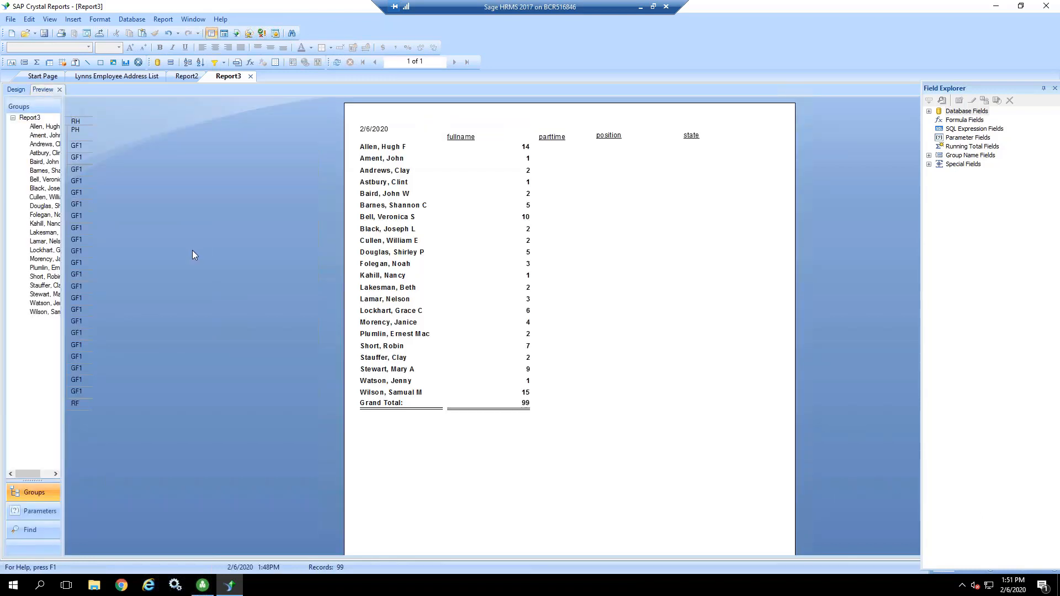
Step: Turn off suppression of the Details section and preview the report
click(16, 90)
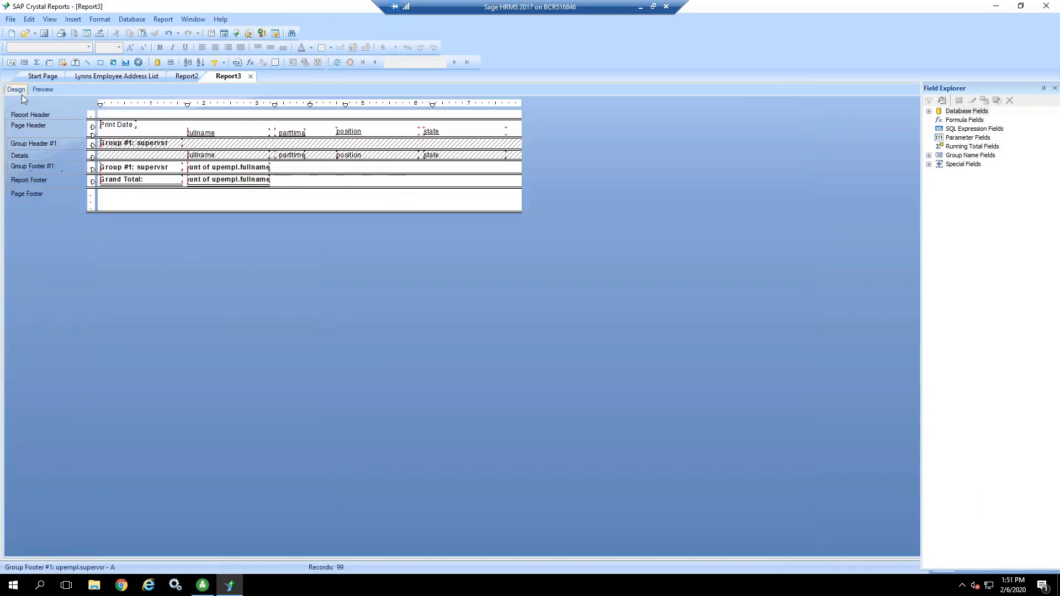
right_click(35, 155)
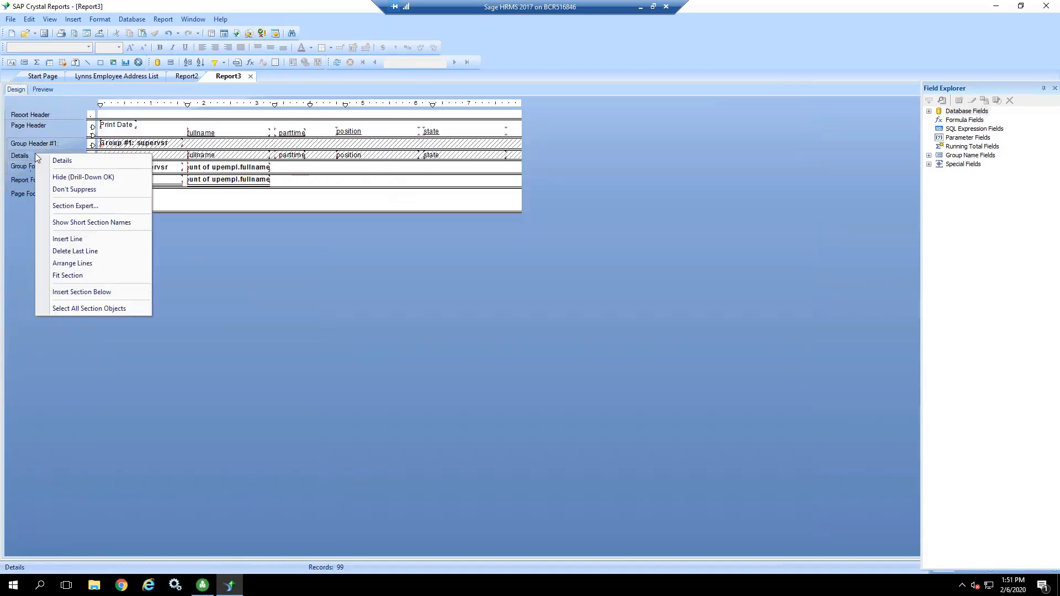
click(61, 191)
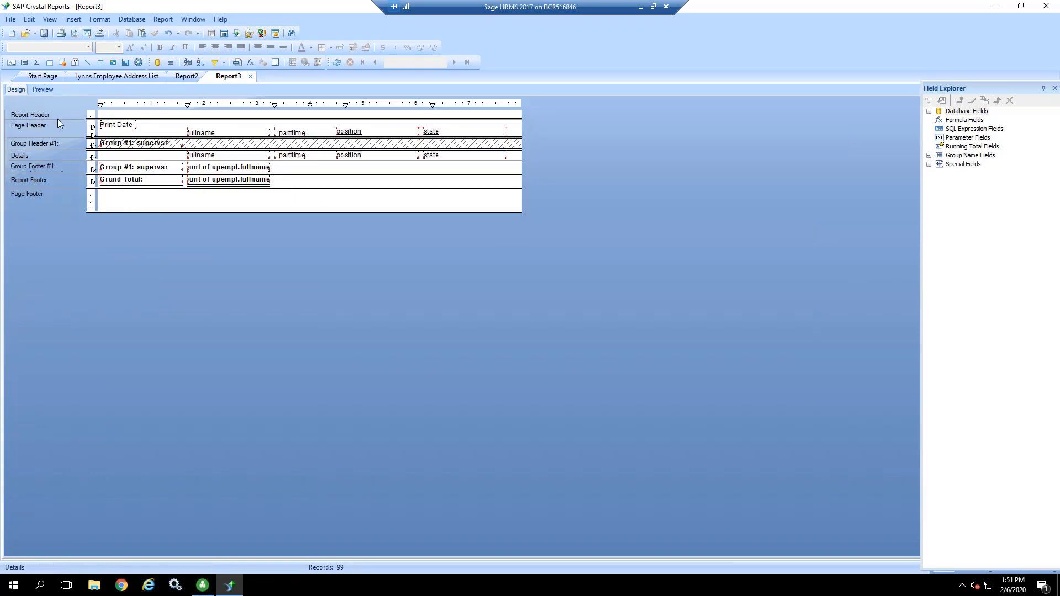
click(42, 89)
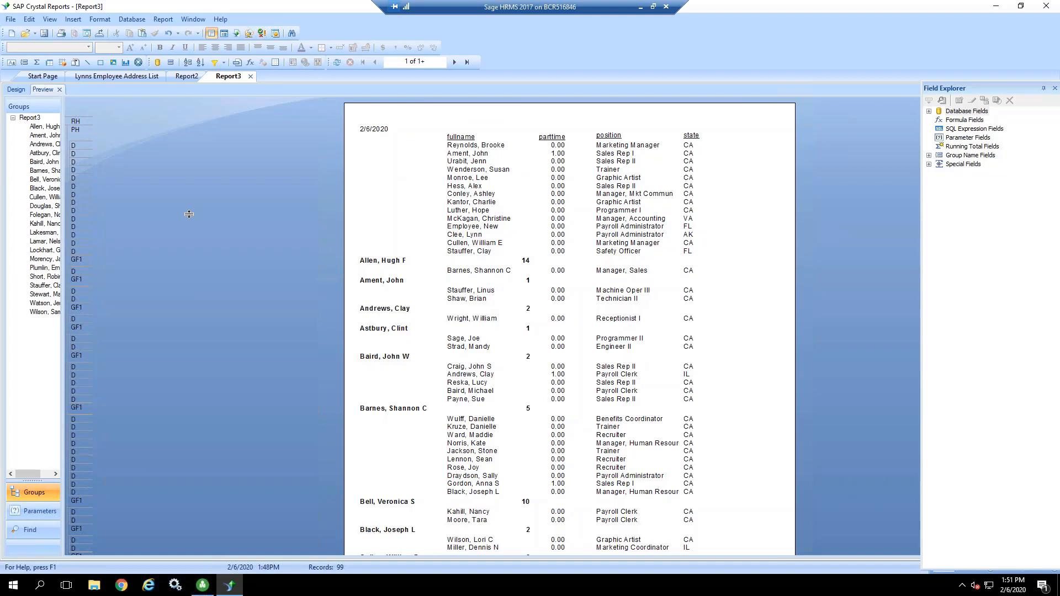
Step: Change the fullname column heading's text to "Name"
double_click(454, 140)
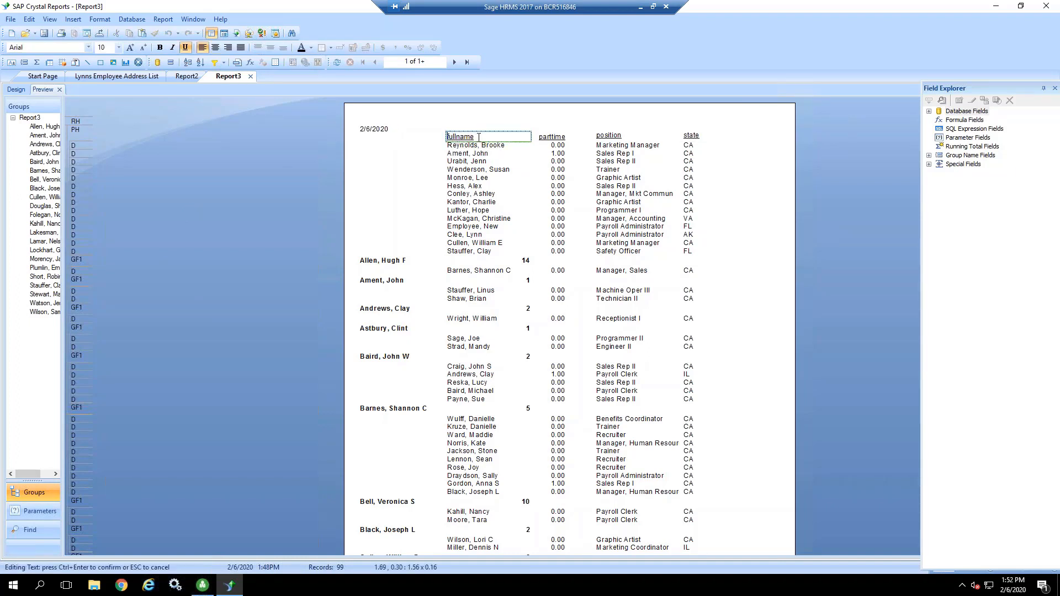
drag(479, 137, 447, 137)
text(fN)
key(BackSpace)
key(BackSpace)
text(Name)
click(571, 125)
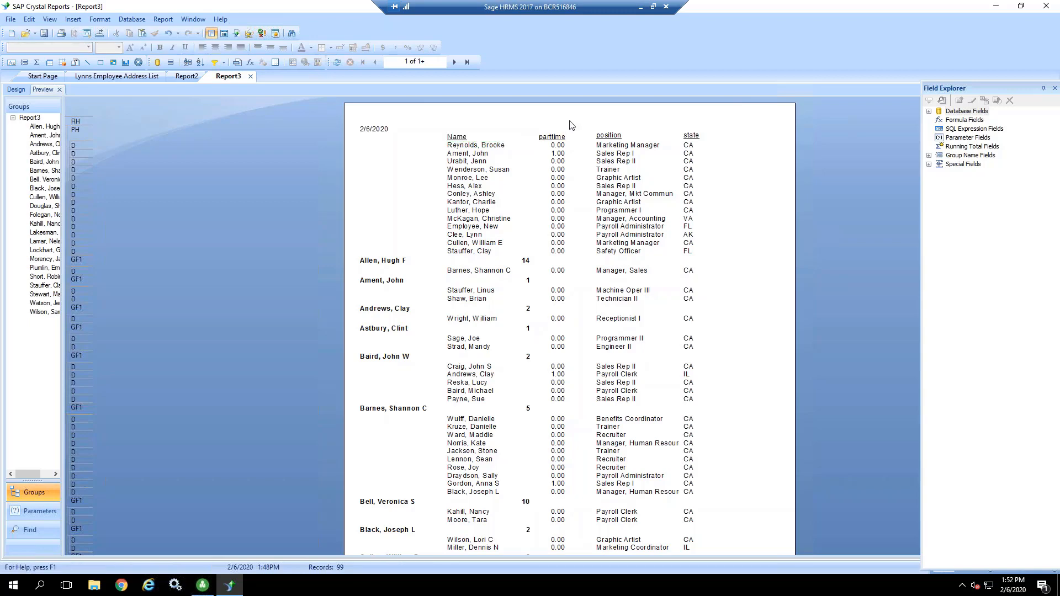
Step: Save the report in the CustomReports HR folder under the name "Employee Count by Supervisor"
click(13, 90)
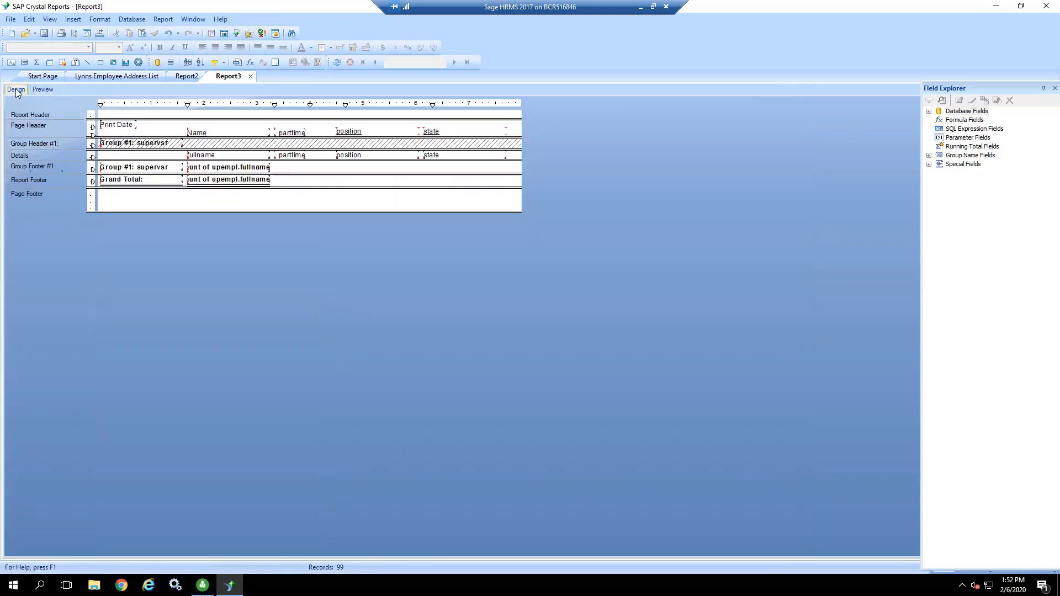
click(11, 20)
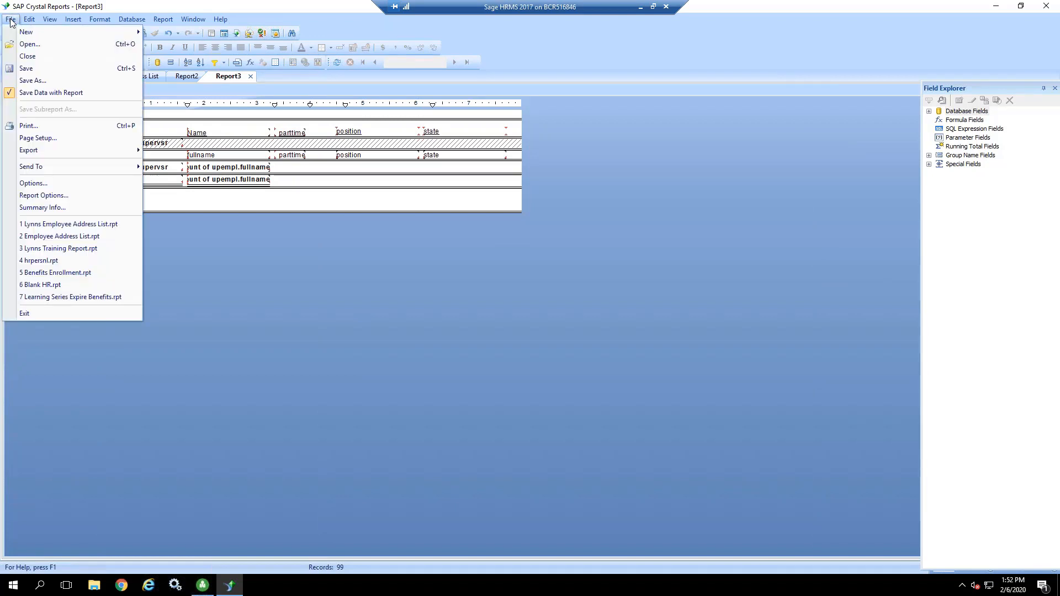
click(29, 81)
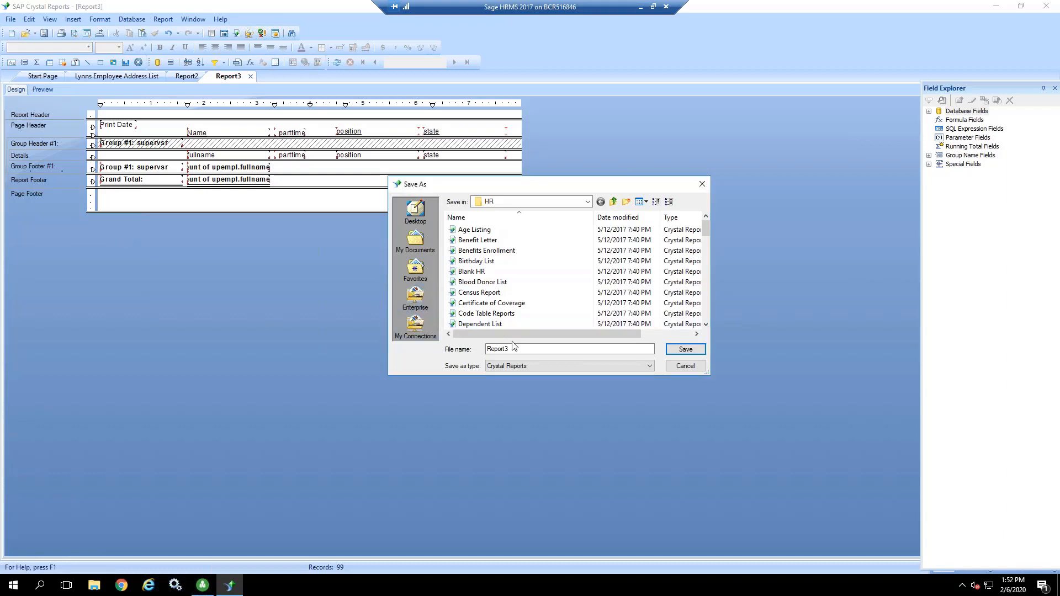
drag(513, 350, 475, 343)
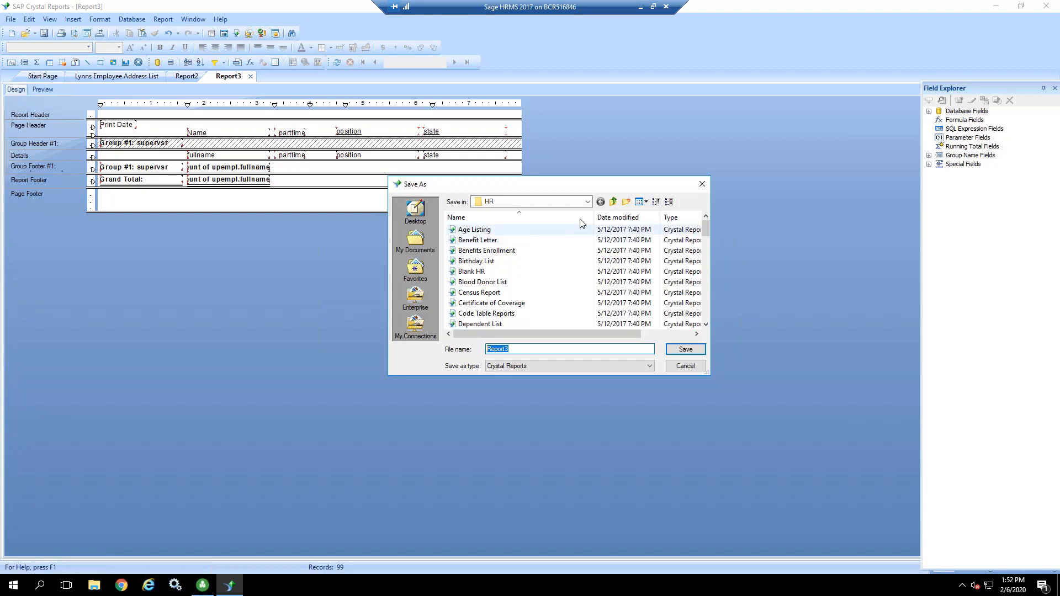
click(589, 202)
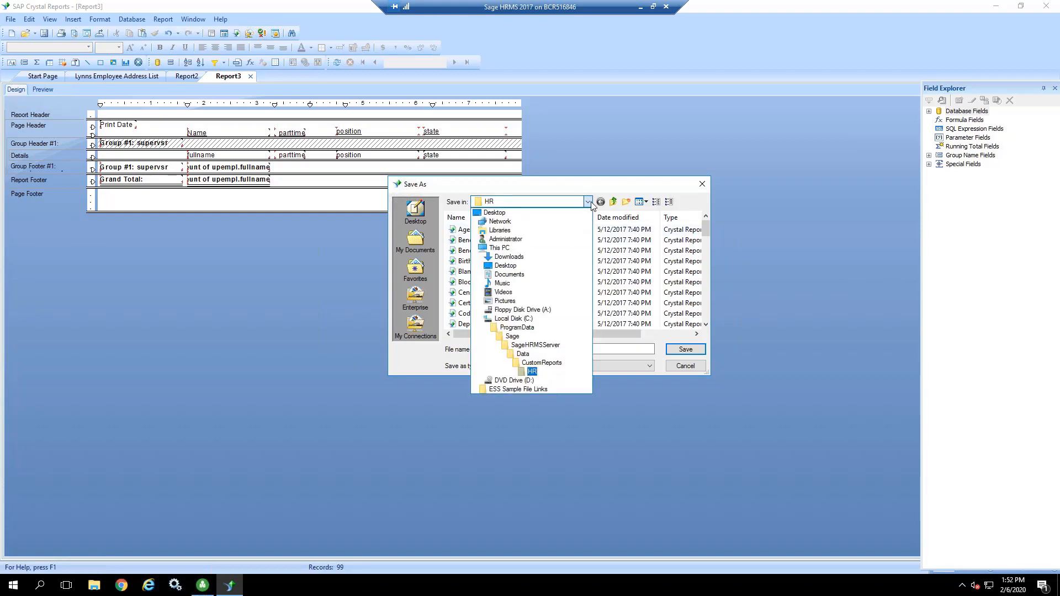
click(533, 373)
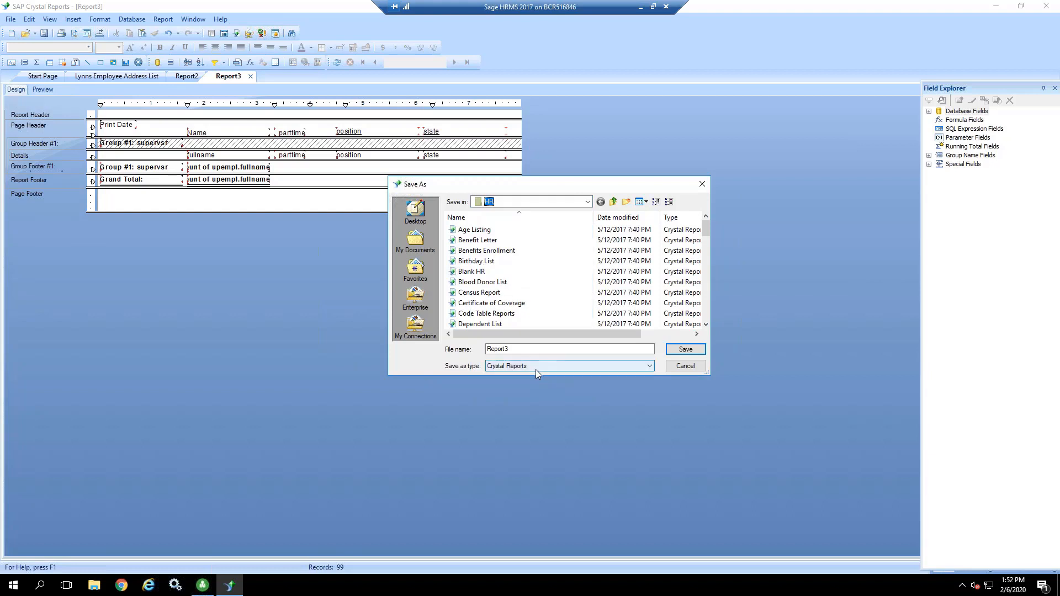
double_click(512, 349)
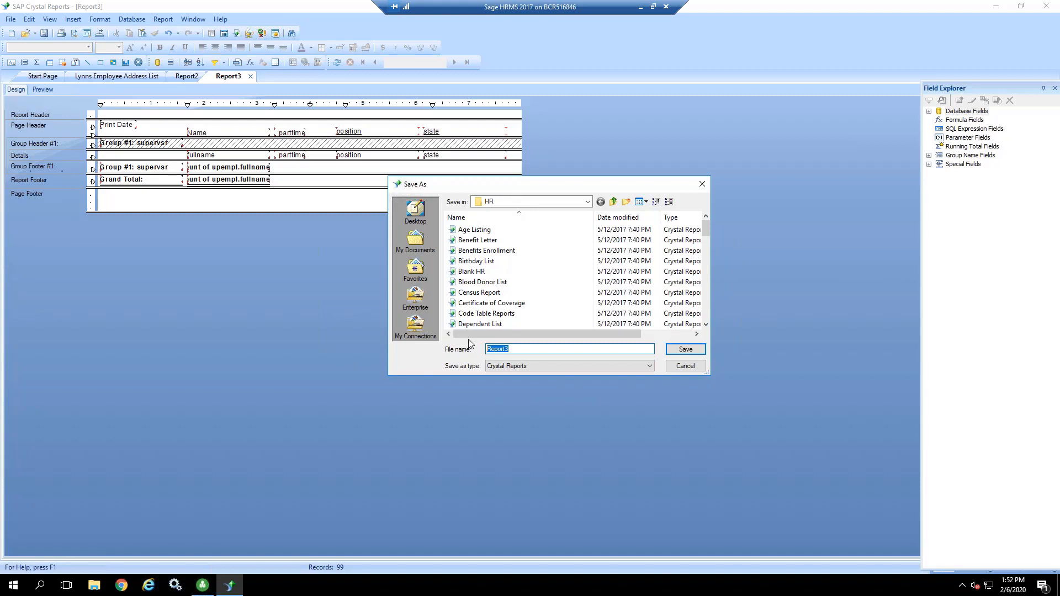
text(Employee Cou)
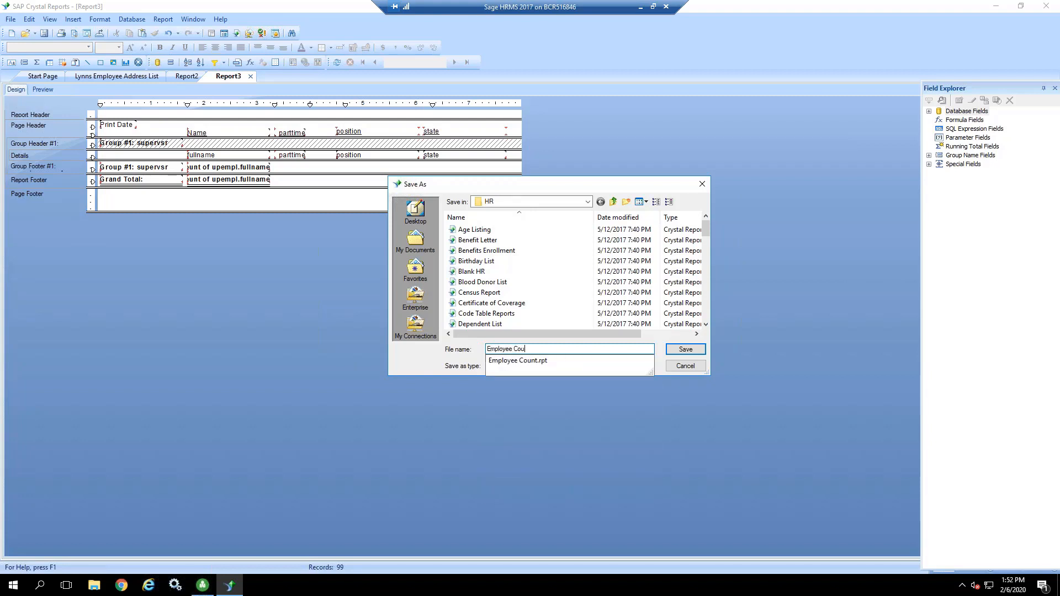
text(nt by Superviso)
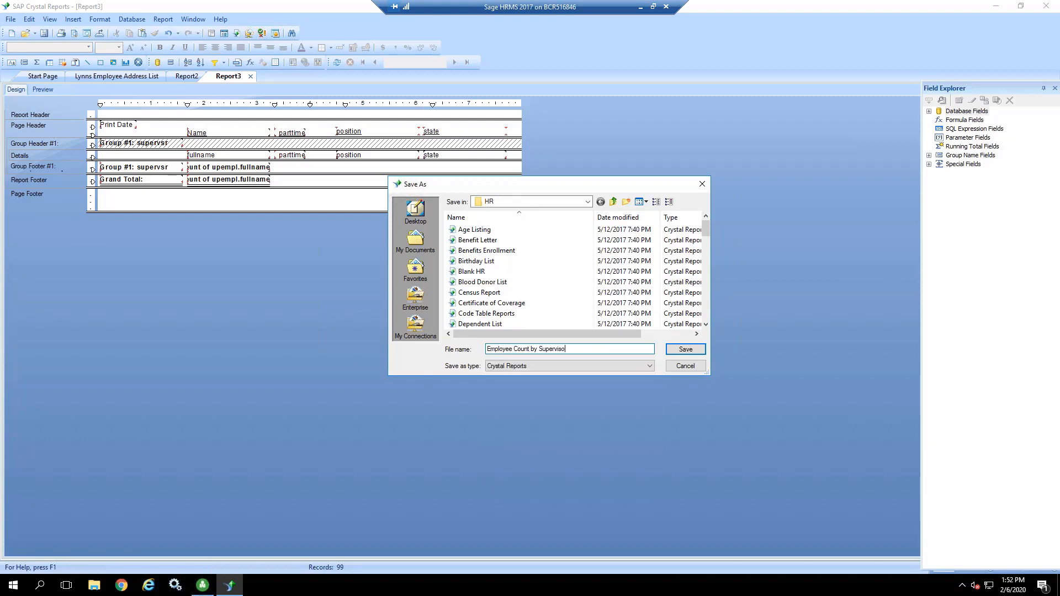
text(r)
click(685, 349)
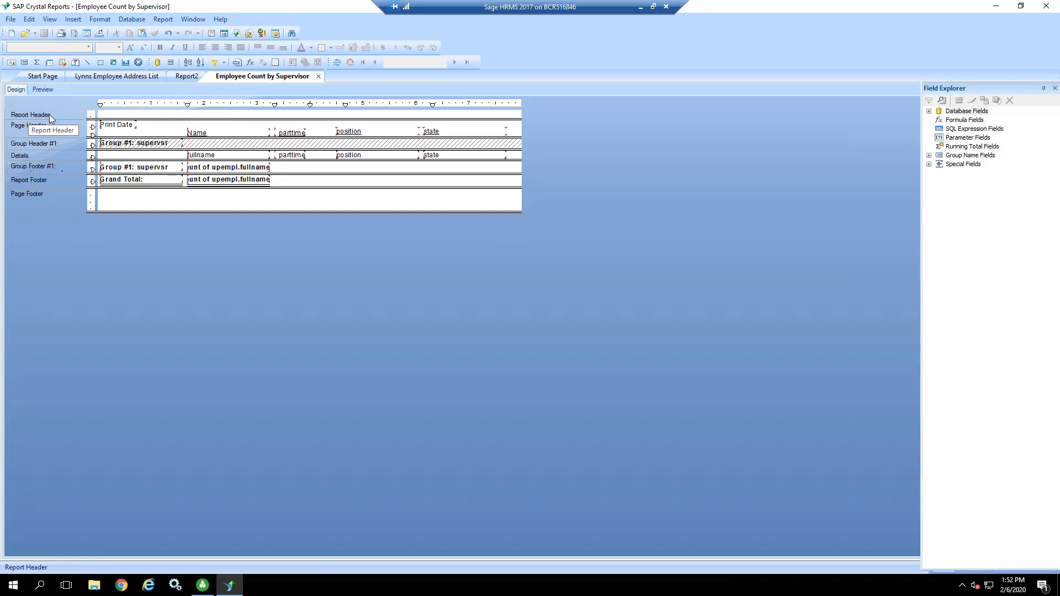
Step: Insert a text object about 1.83 inches wide in the Report Header reading "Employee Count by Supervisor"
click(75, 21)
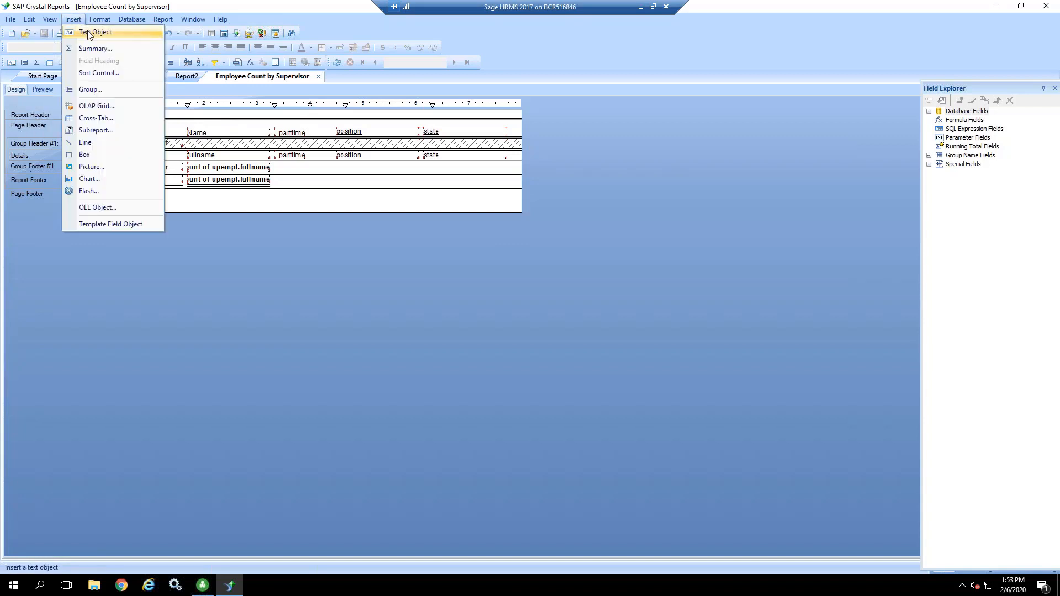
click(89, 32)
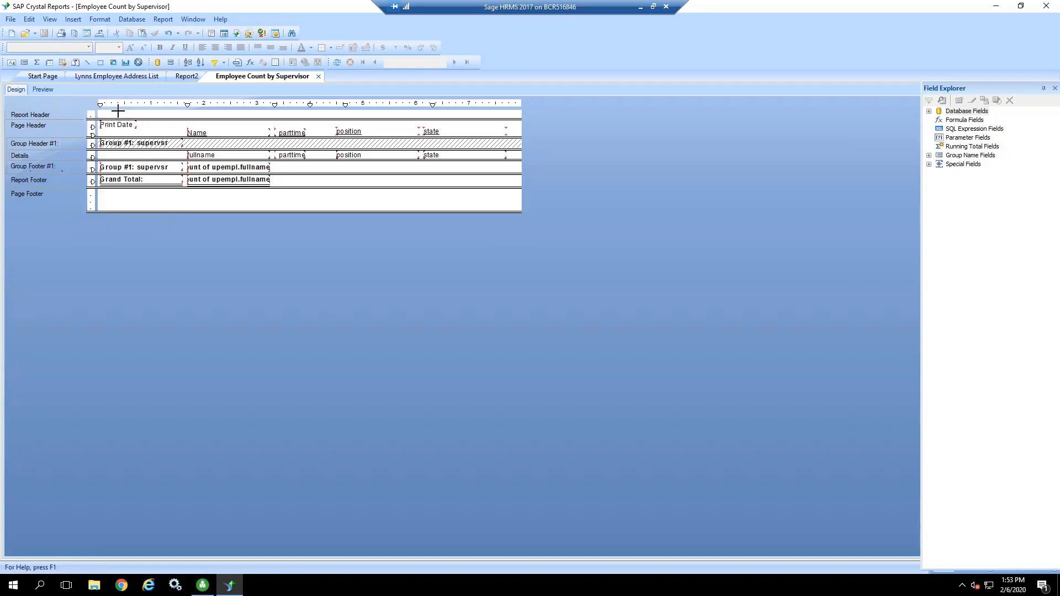
drag(120, 110, 216, 118)
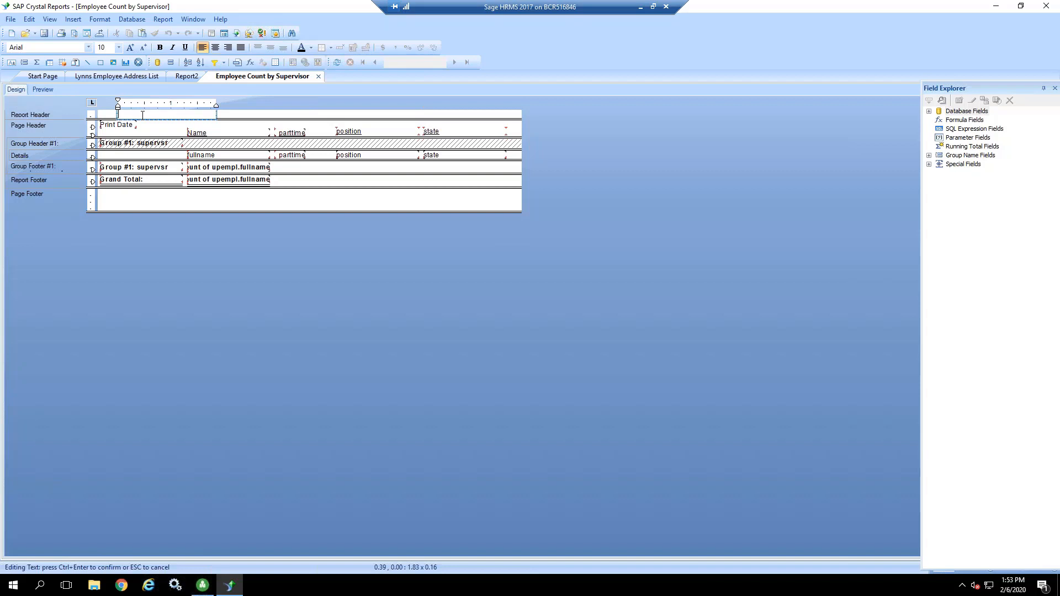
text(Employee Count)
text( by Super)
text(visor)
click(236, 116)
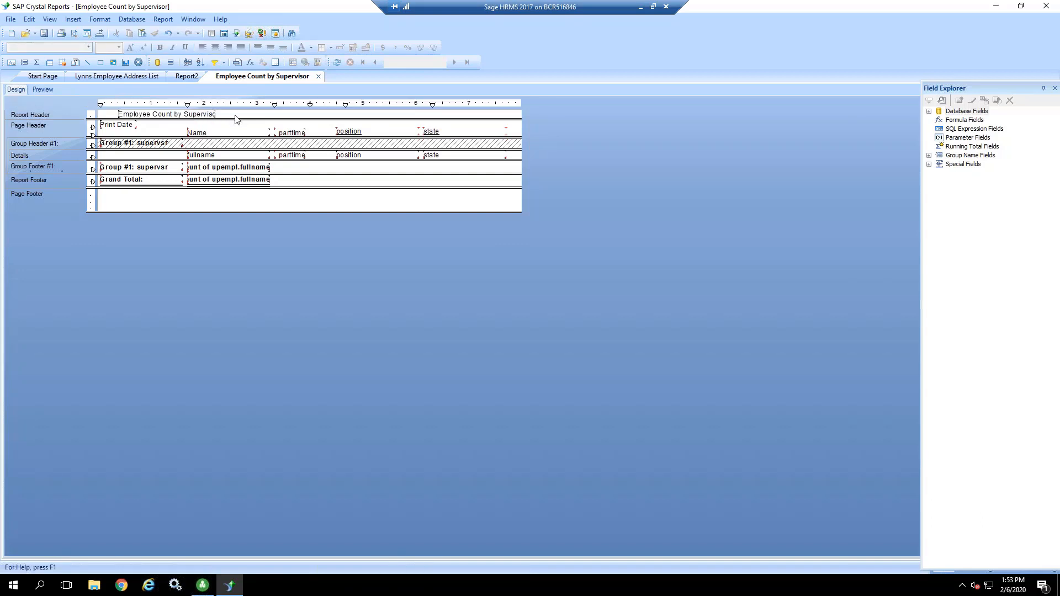
Step: Stretch the title text object across the full page width, about 7.96 inches, center its text horizontally, and preview the report
click(146, 114)
click(146, 114)
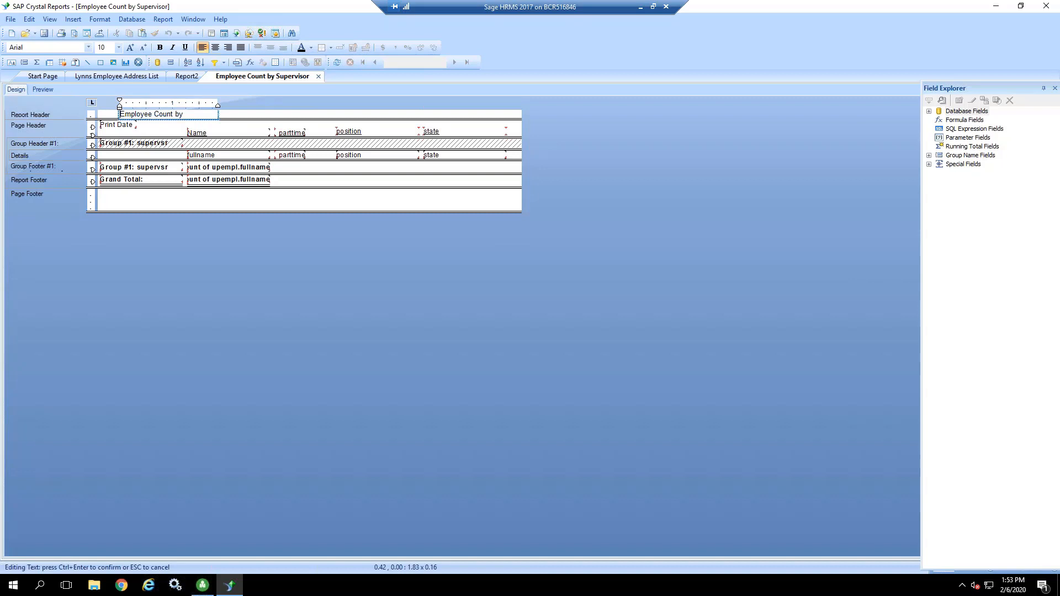
click(228, 118)
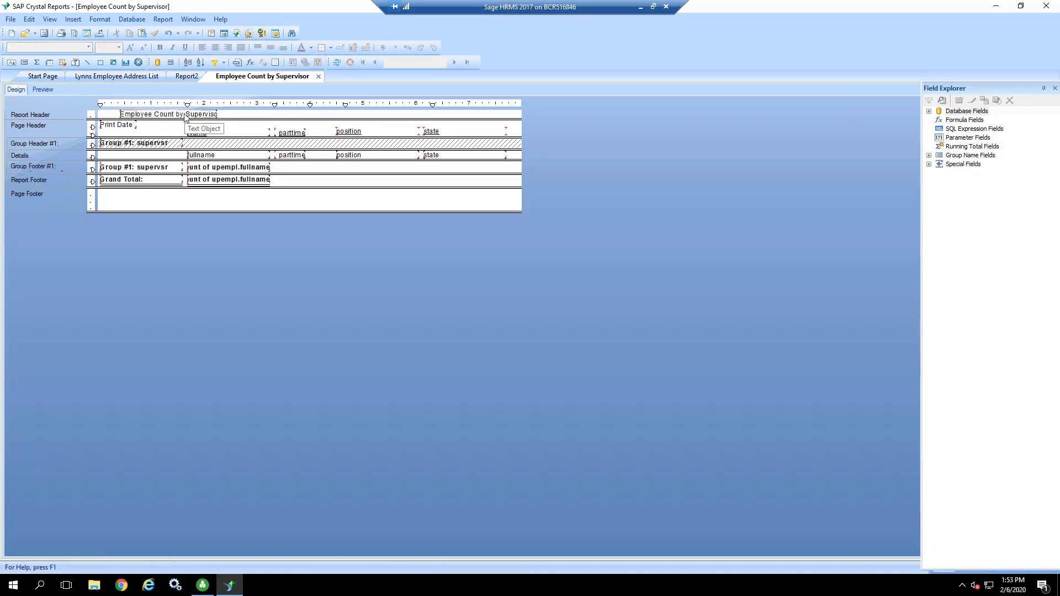
drag(170, 118, 522, 110)
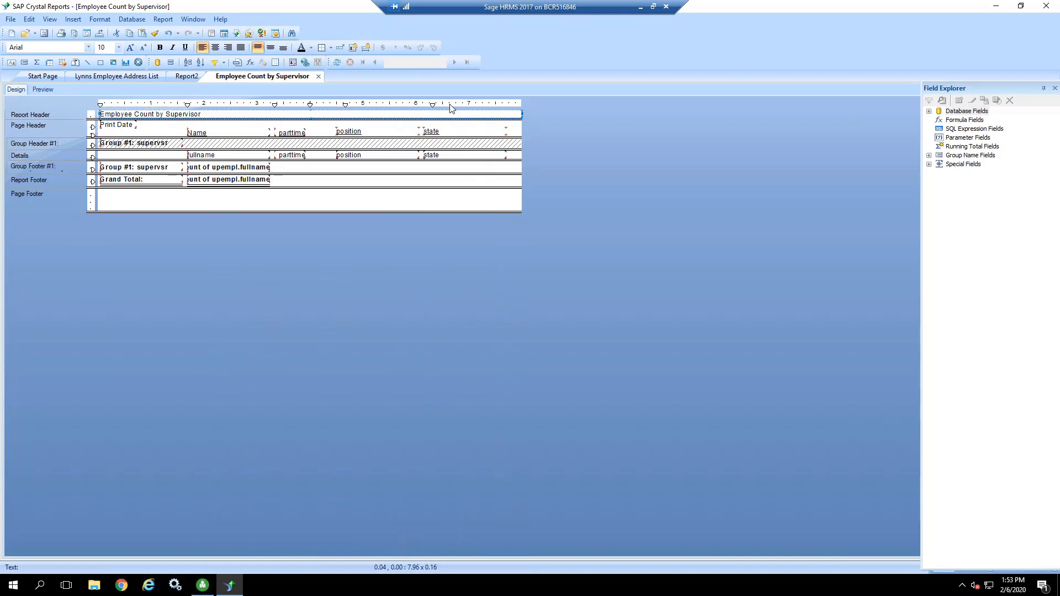
click(215, 49)
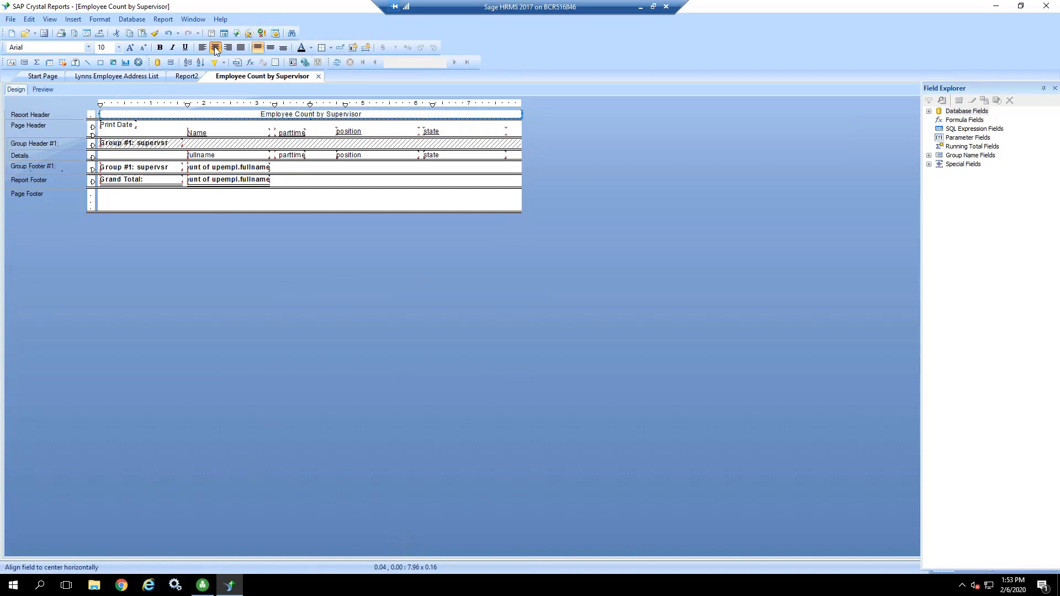
click(43, 90)
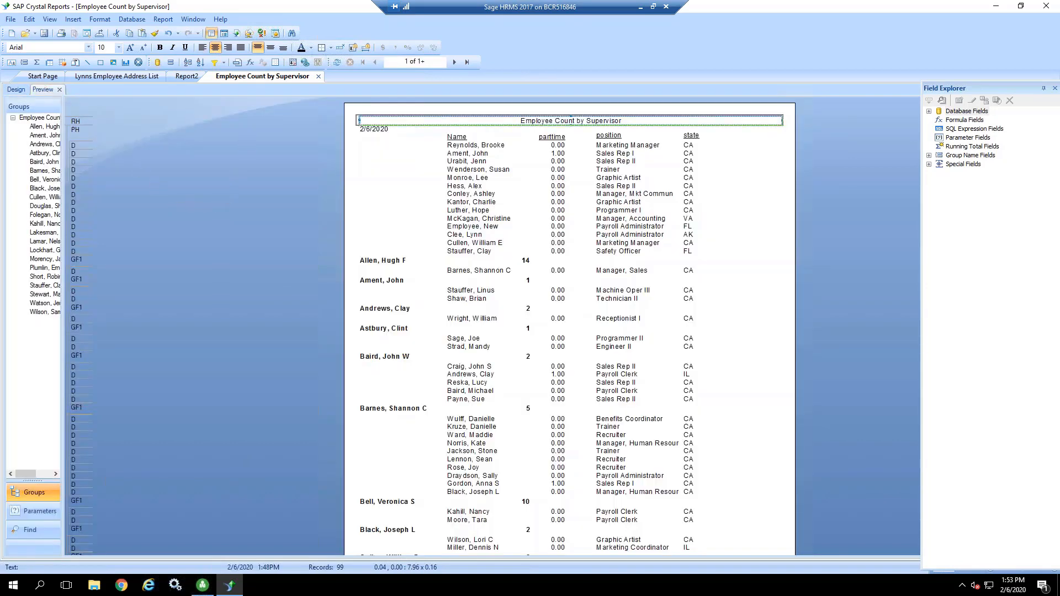
click(775, 202)
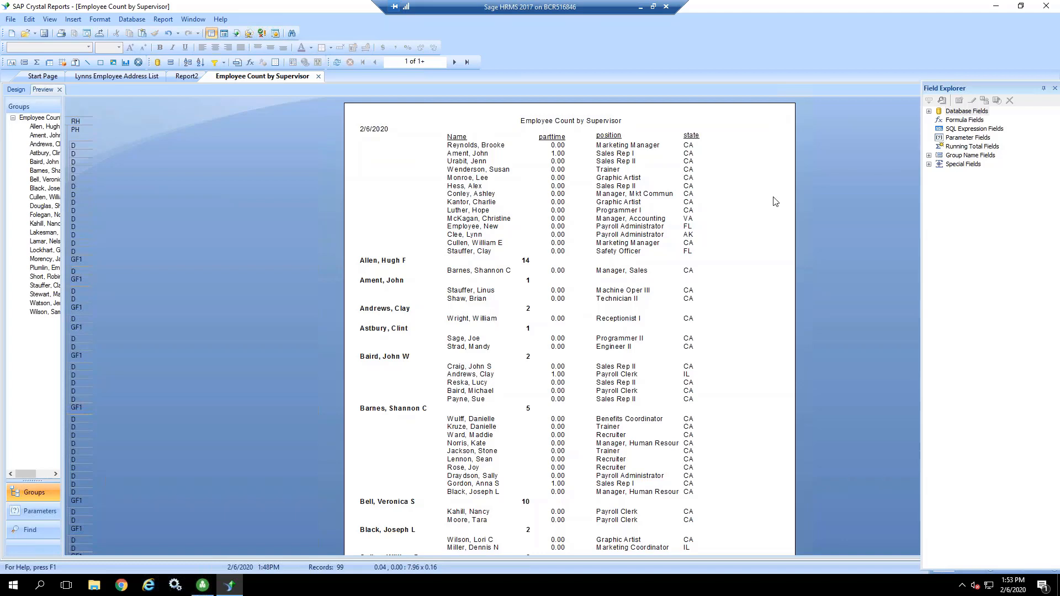
Step: Make the "Employee Count by Supervisor" title bold
click(587, 121)
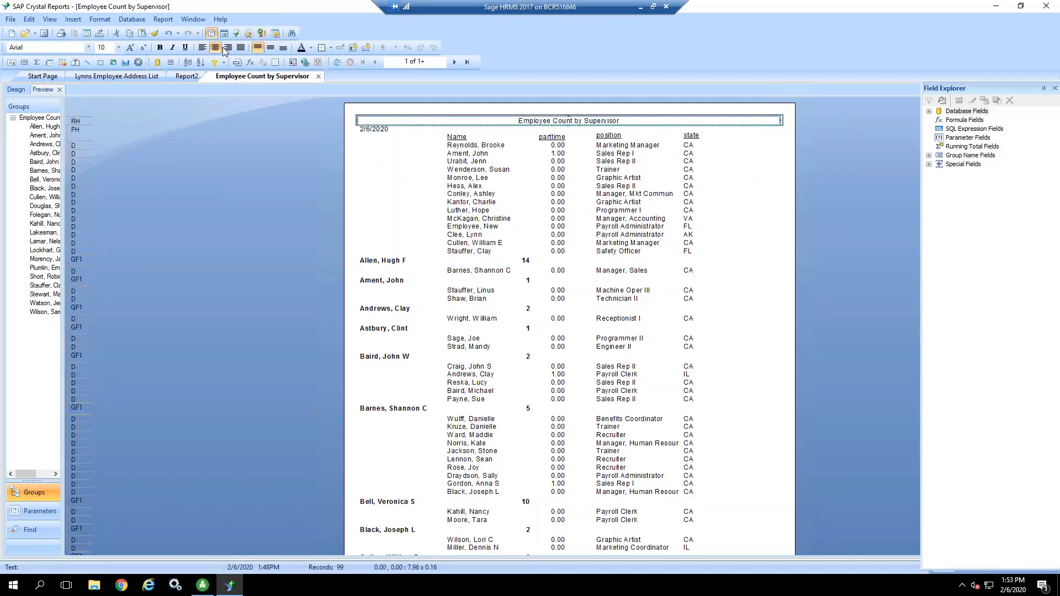
click(160, 48)
click(187, 191)
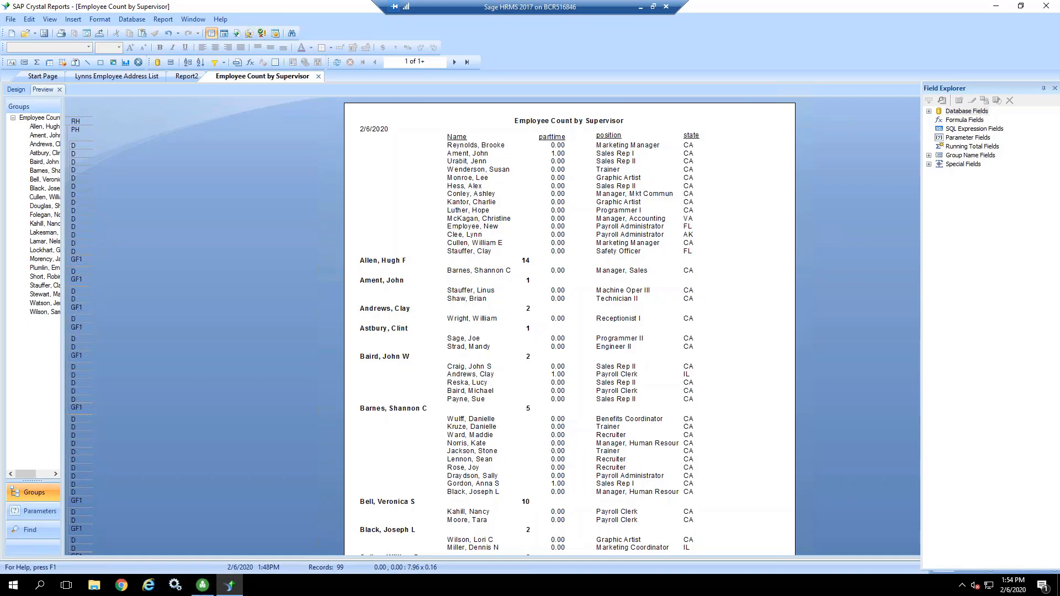
Step: Insert the ZSI bitmap from C:\Program Files (x86)\Sage\Sage HRMS Client at the upper-left corner of the Report Header in the design view
click(16, 90)
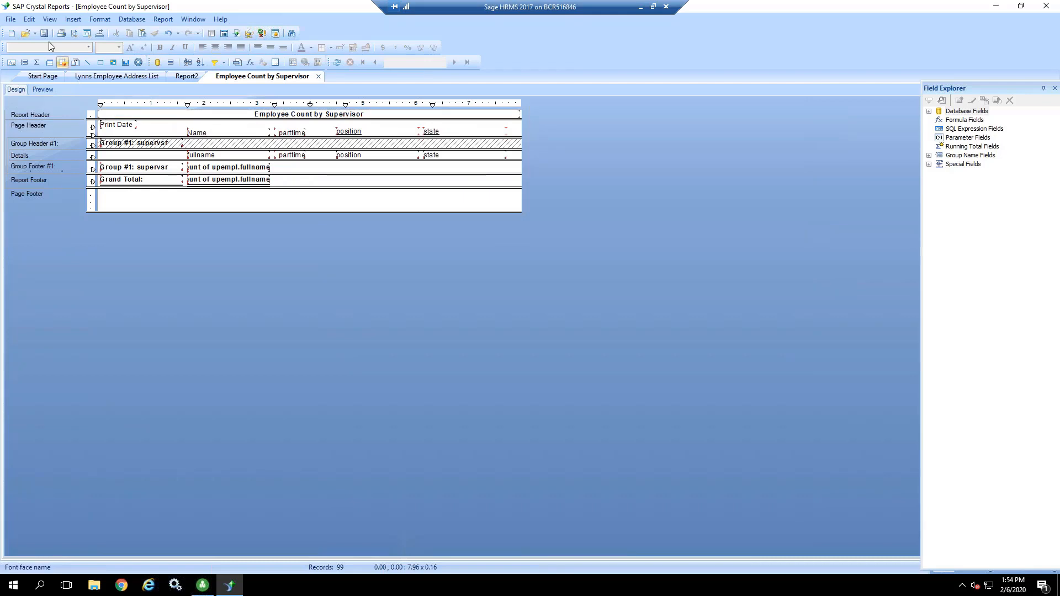
click(70, 20)
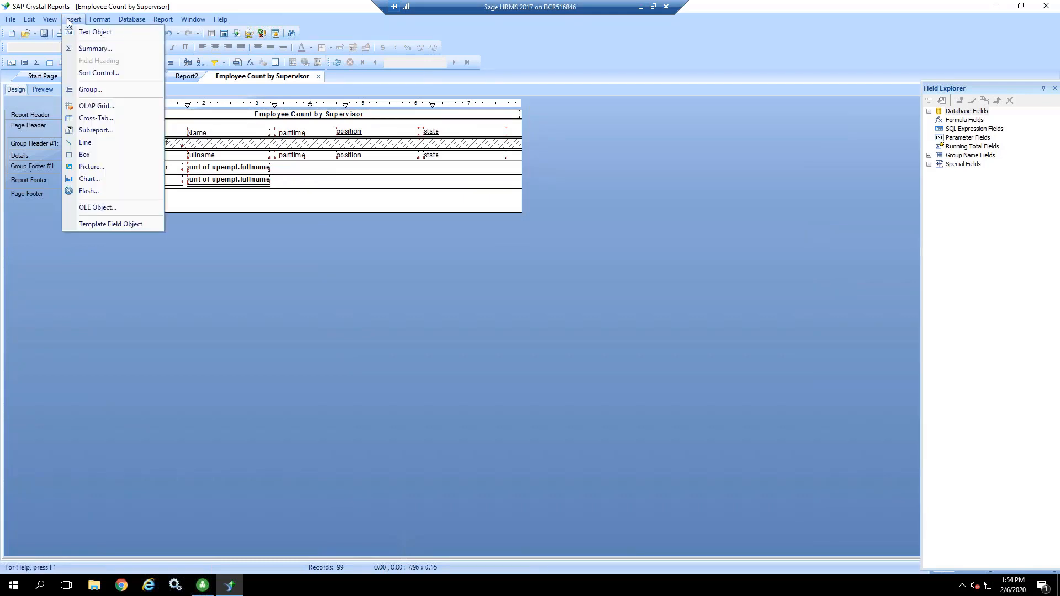
click(91, 168)
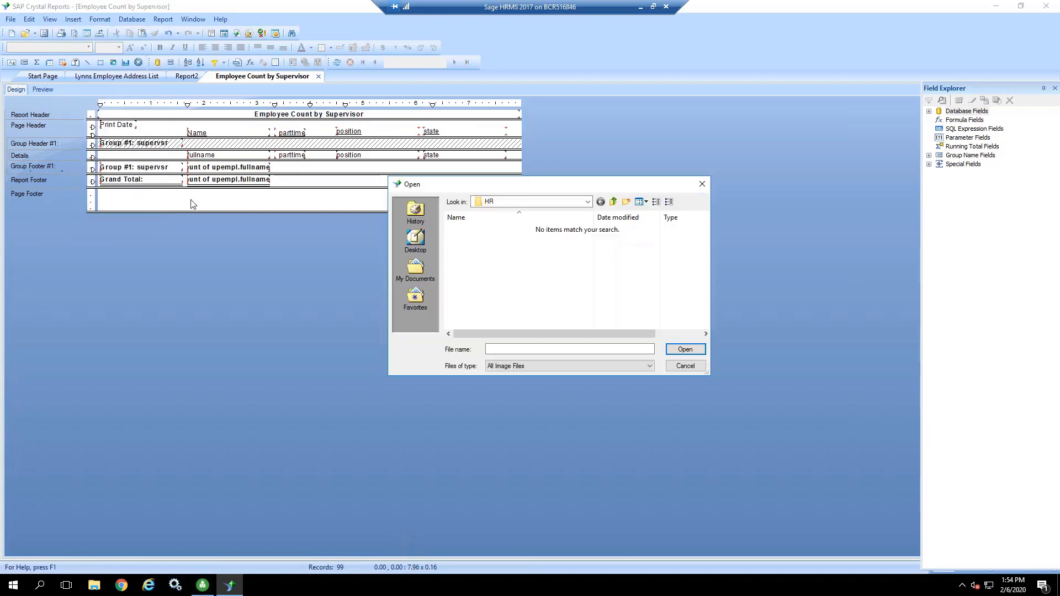
click(520, 202)
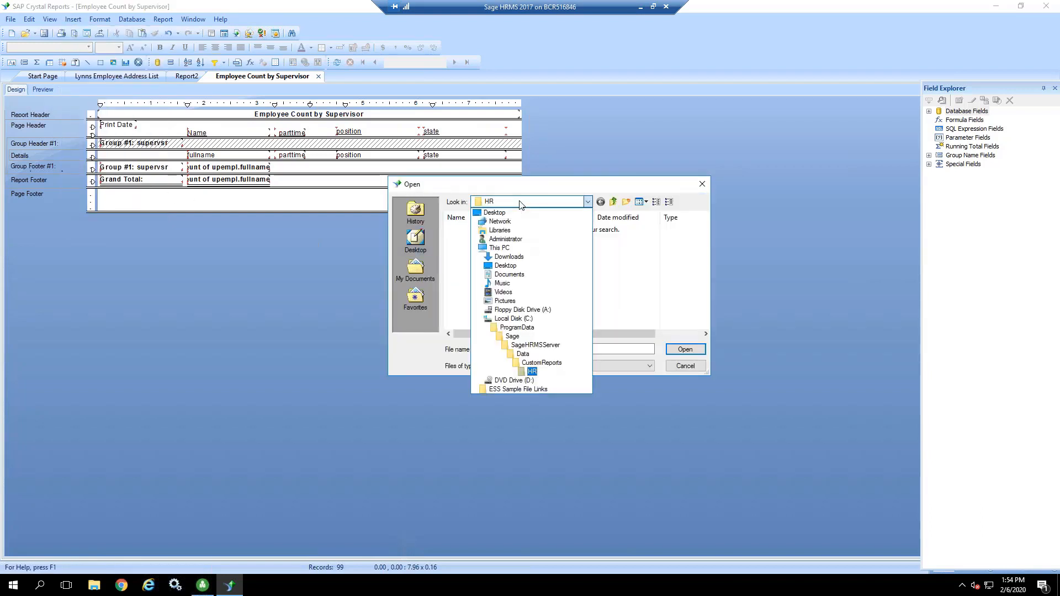
click(513, 319)
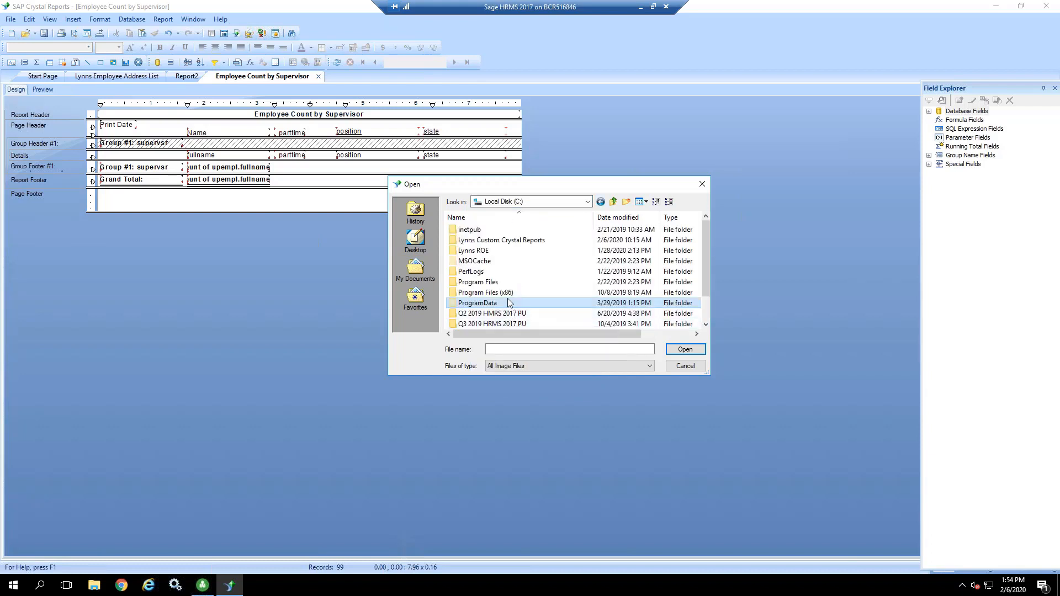
double_click(503, 293)
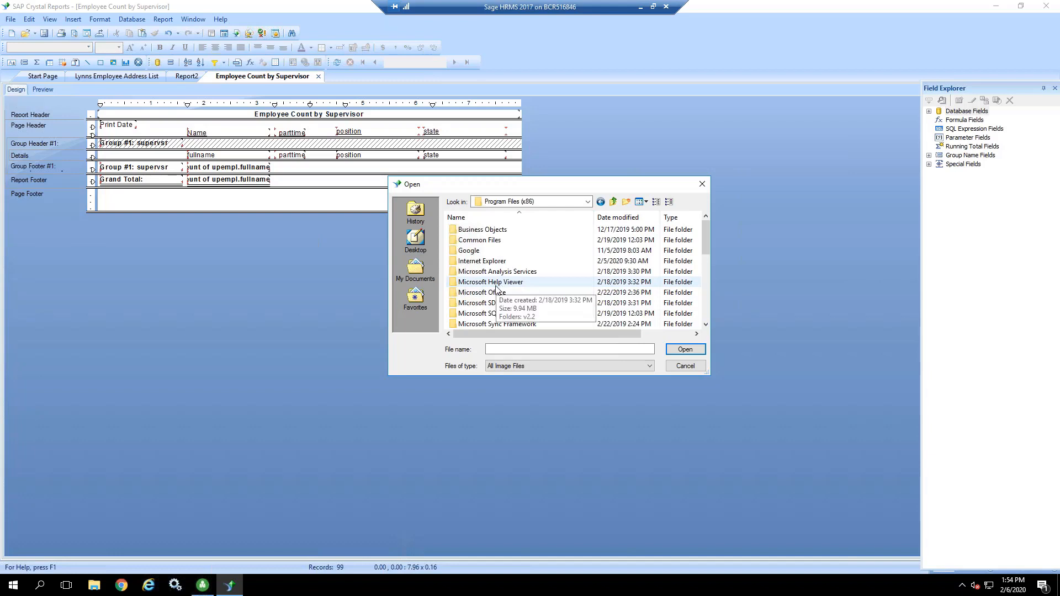
scroll(492, 298, down, 2)
scroll(492, 298, down, 1)
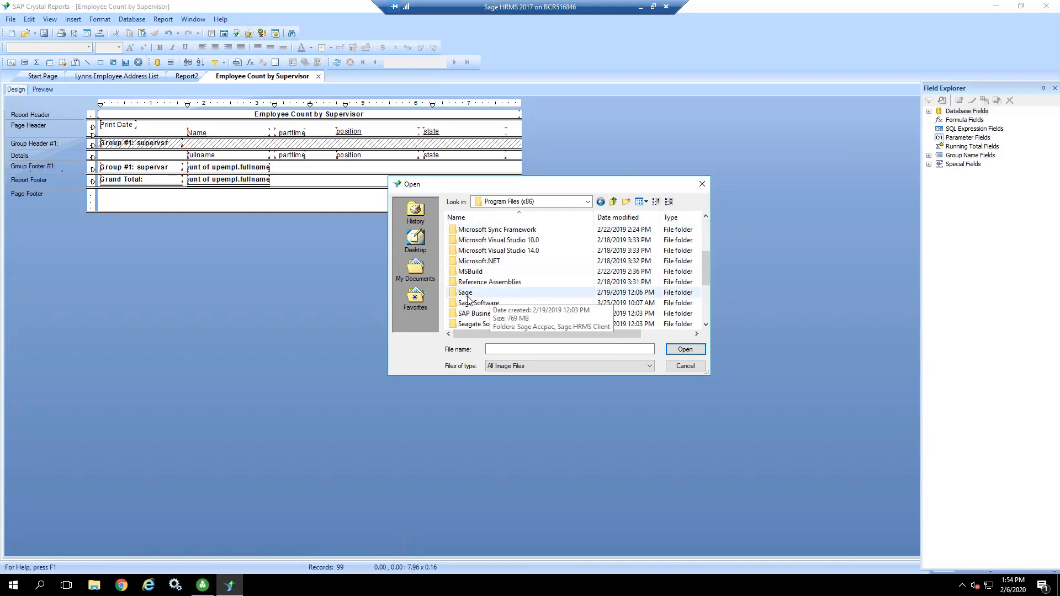
double_click(469, 294)
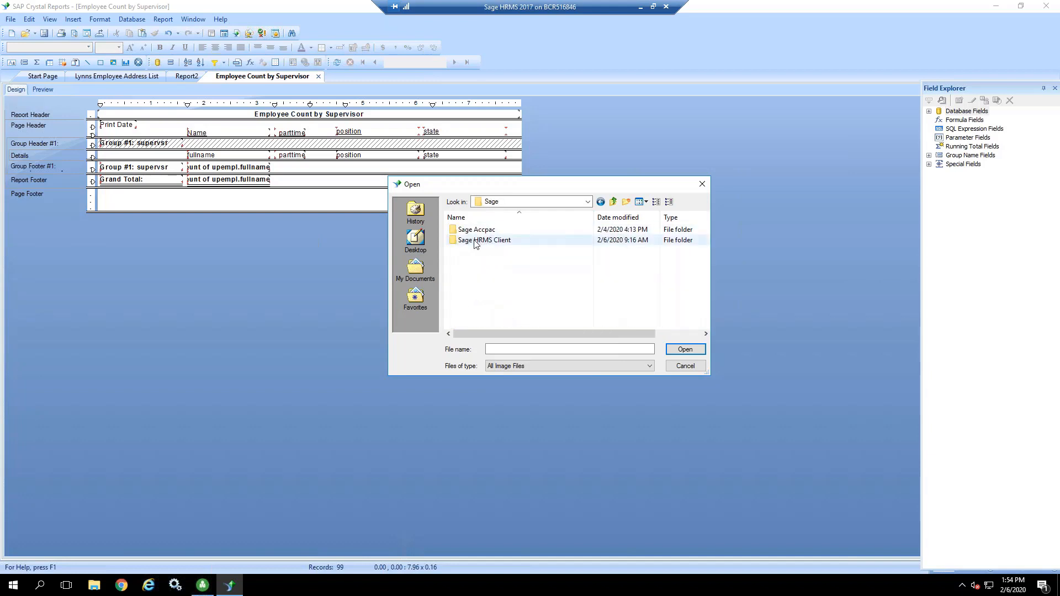
double_click(477, 241)
click(462, 272)
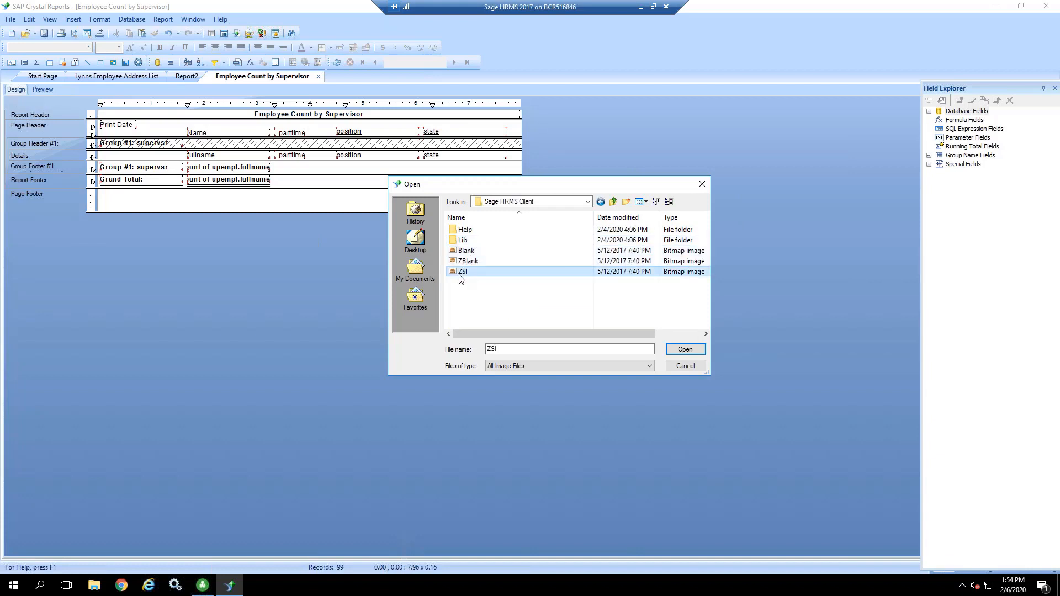
click(685, 349)
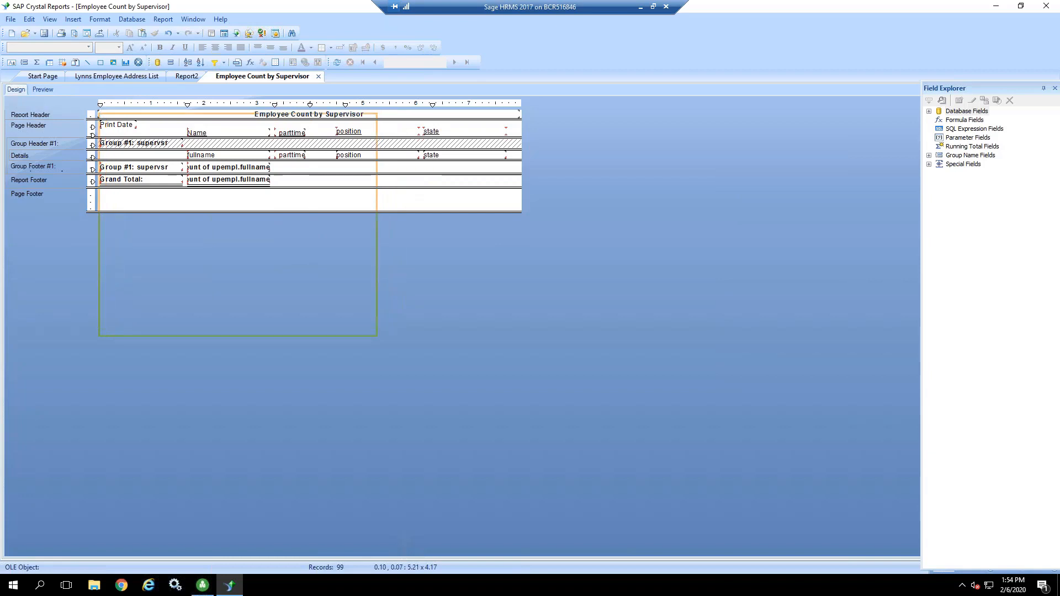
click(100, 111)
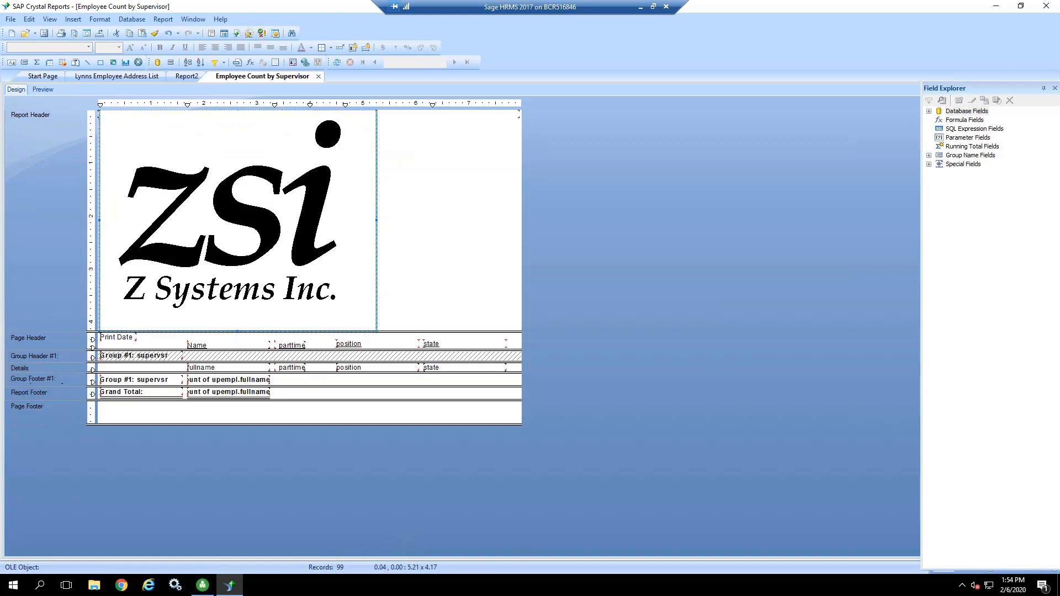
Step: Shrink the logo to about 2.04 x 0.75 inches, reduce the Report Header height to just below it, and preview the report
drag(377, 330, 209, 151)
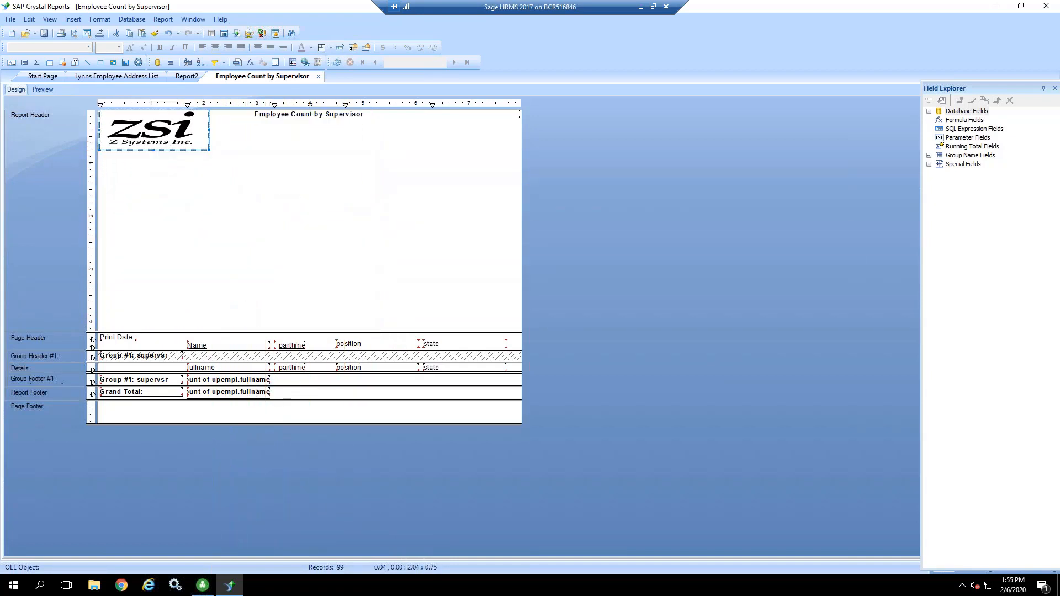
click(192, 216)
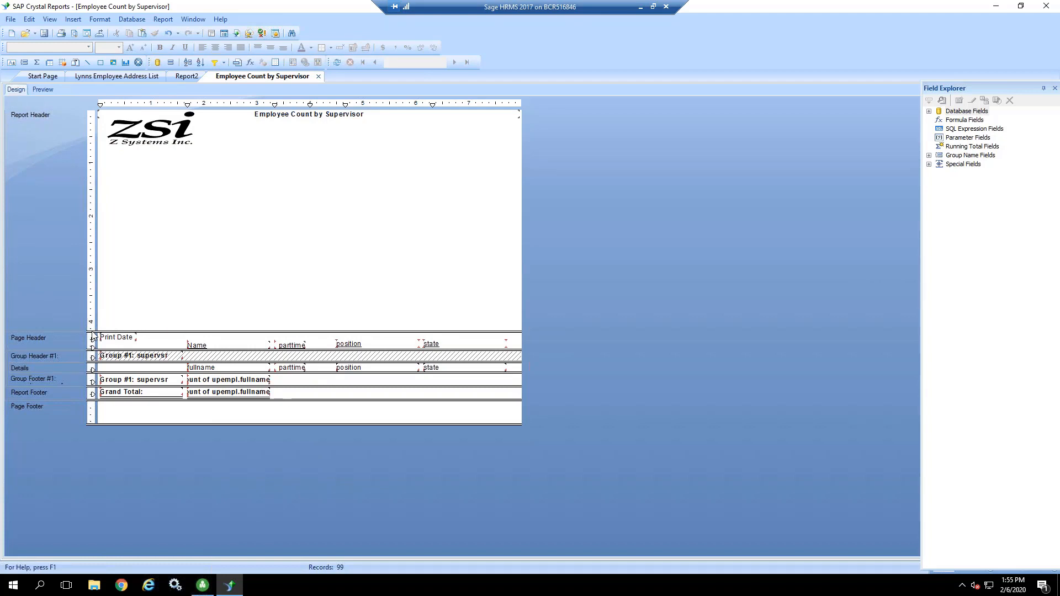
drag(93, 330, 96, 157)
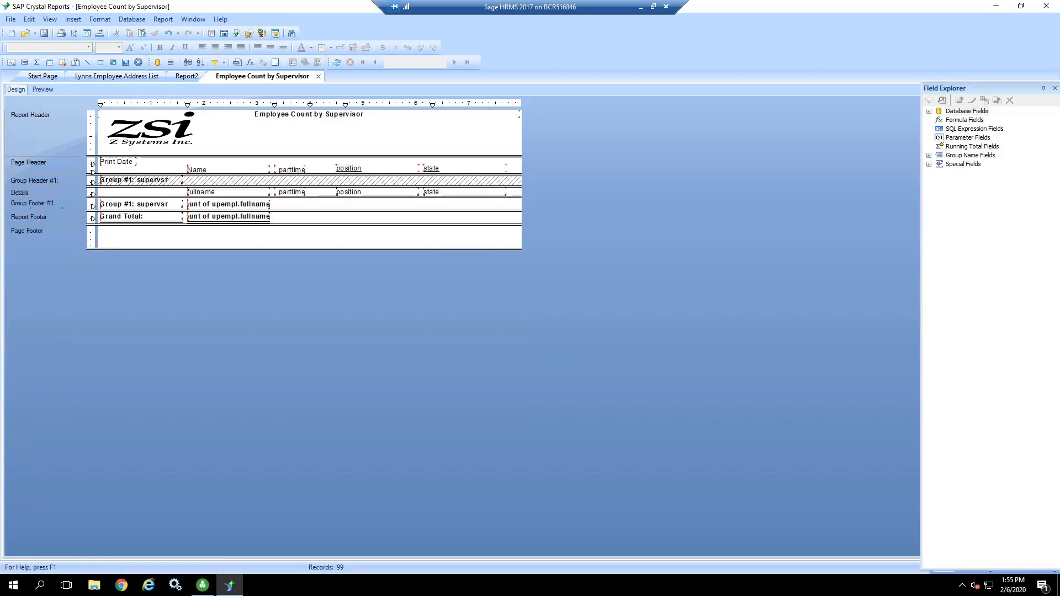
click(43, 89)
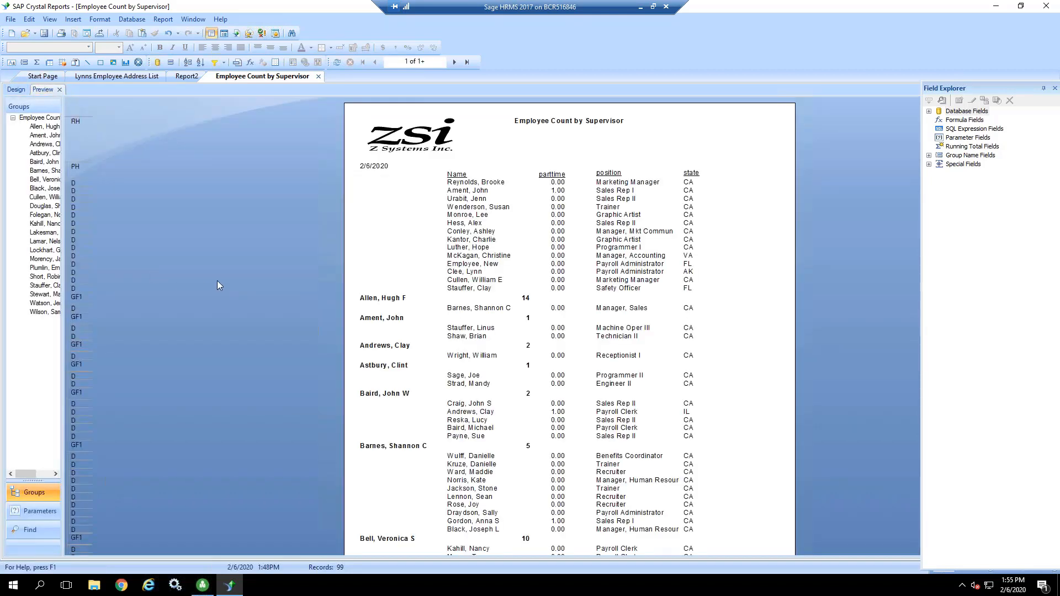